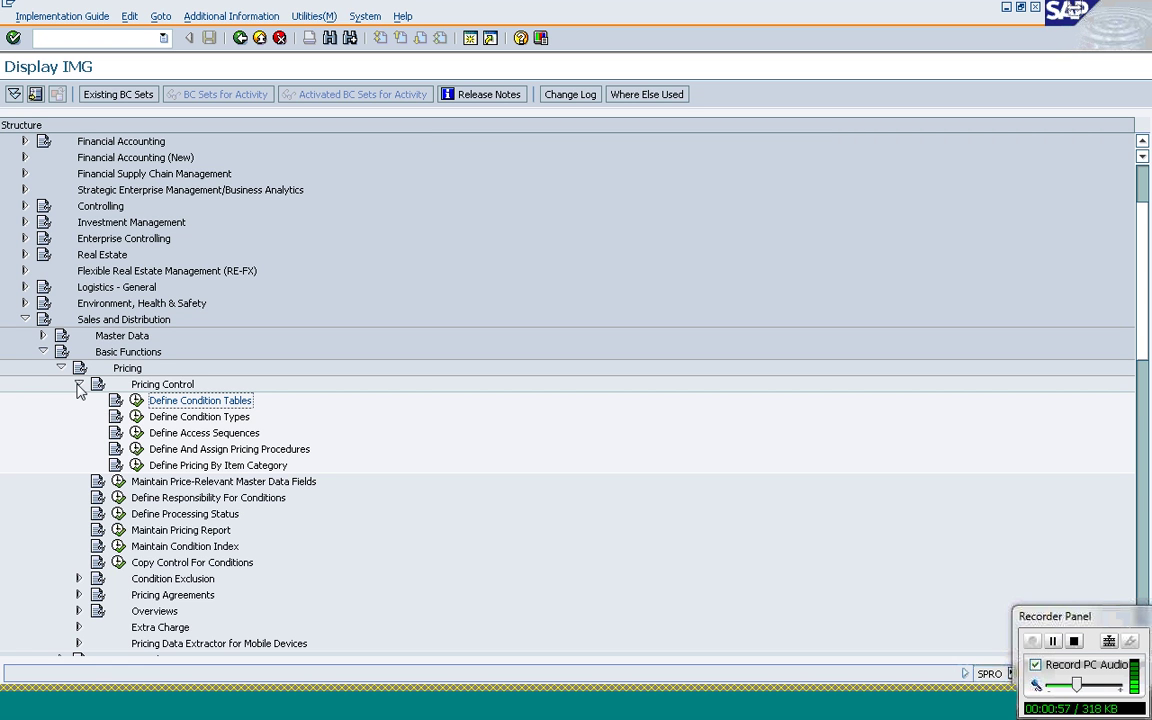
- Collapse Pricing Control and expand Condition Exclusion under Sales and Distribution pricing in the IMG
click(79, 385)
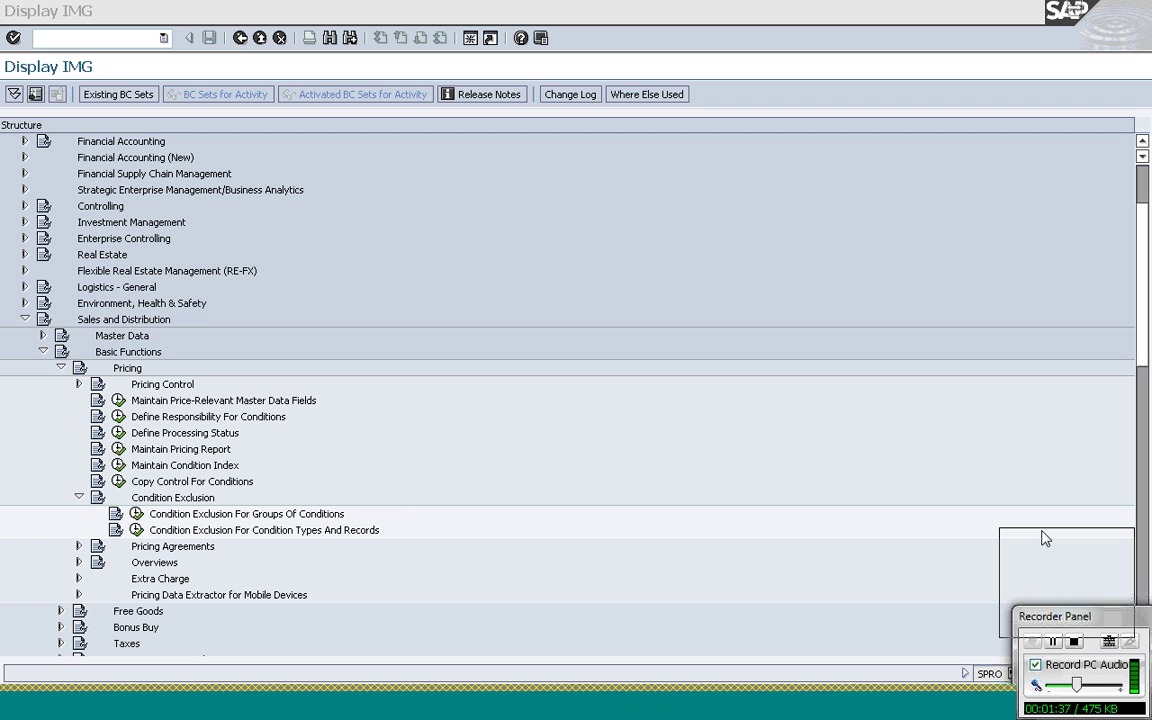
drag(1042, 539, 1043, 556)
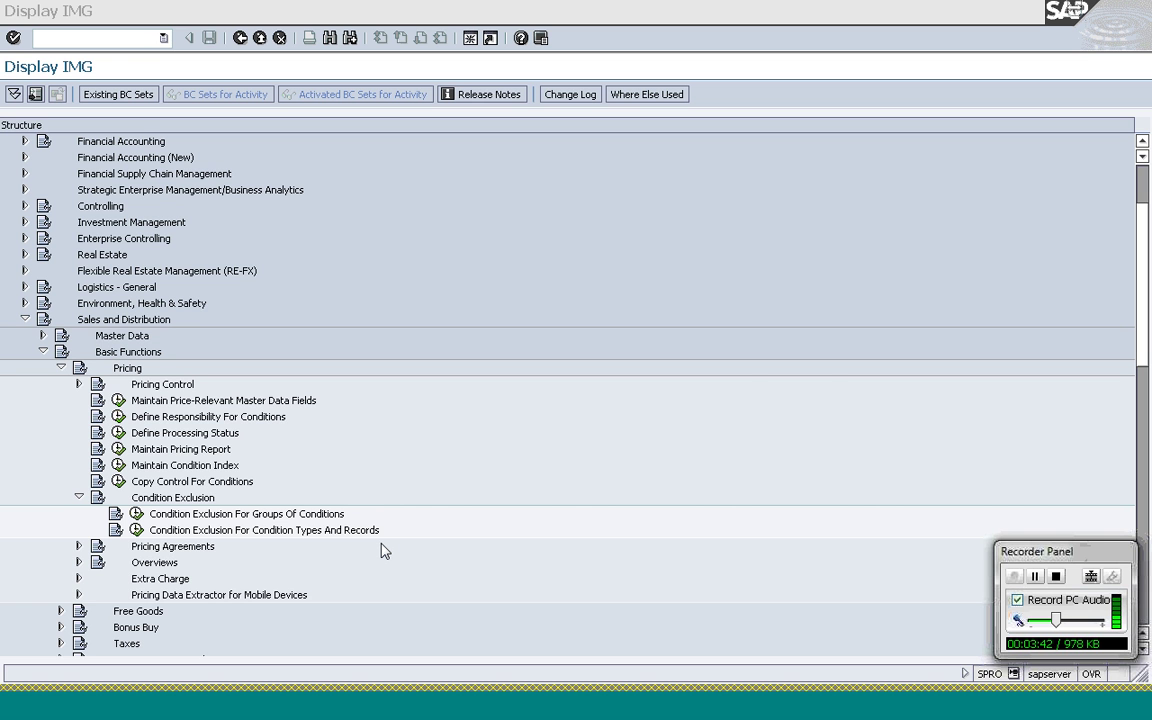
- Go to SAP Easy Access and expand Master Data under Logistics > Sales and Distribution
key(F3)
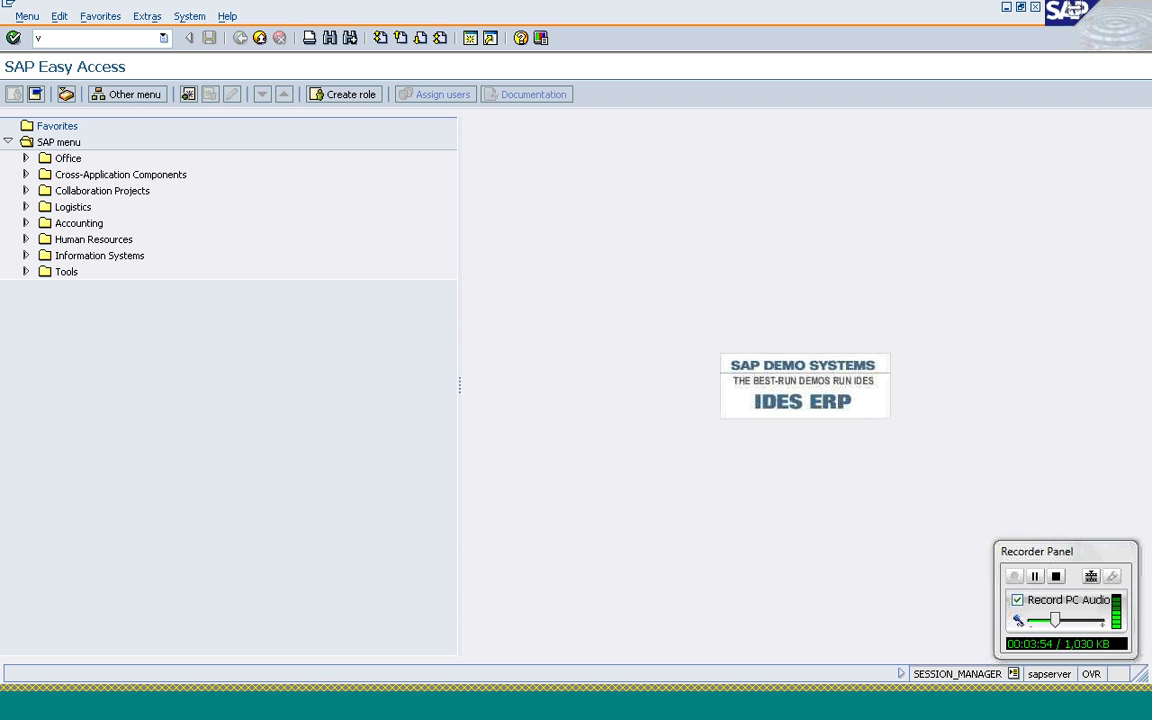
text(k)
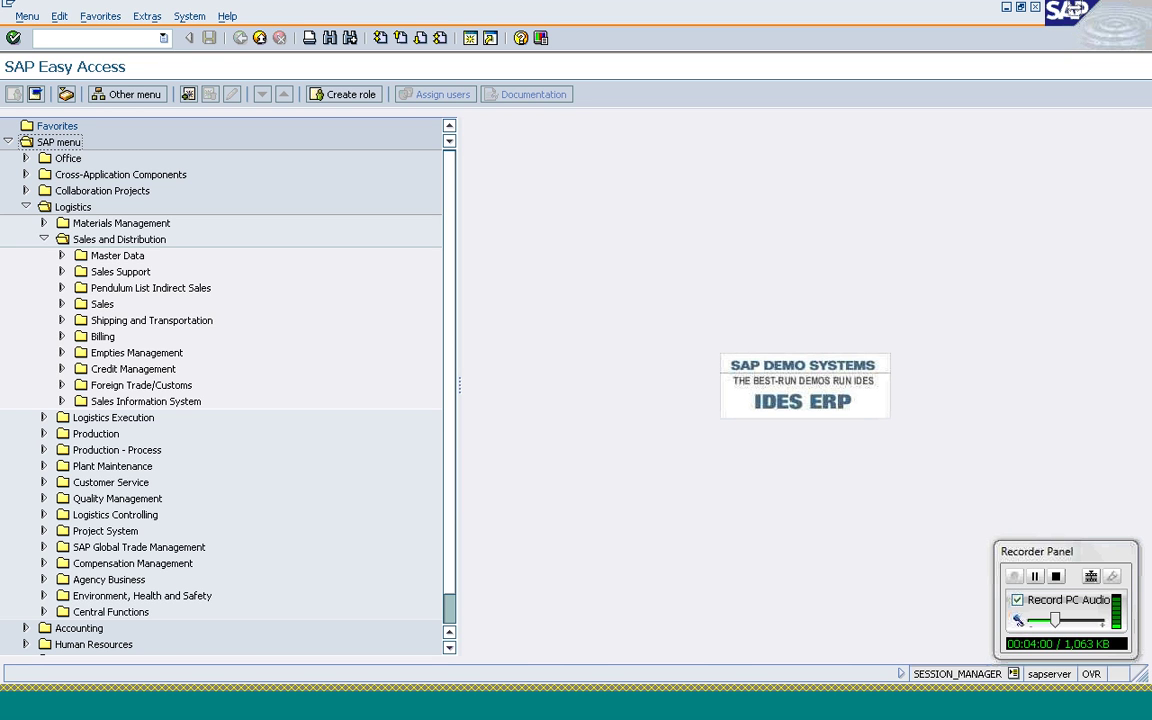
click(112, 256)
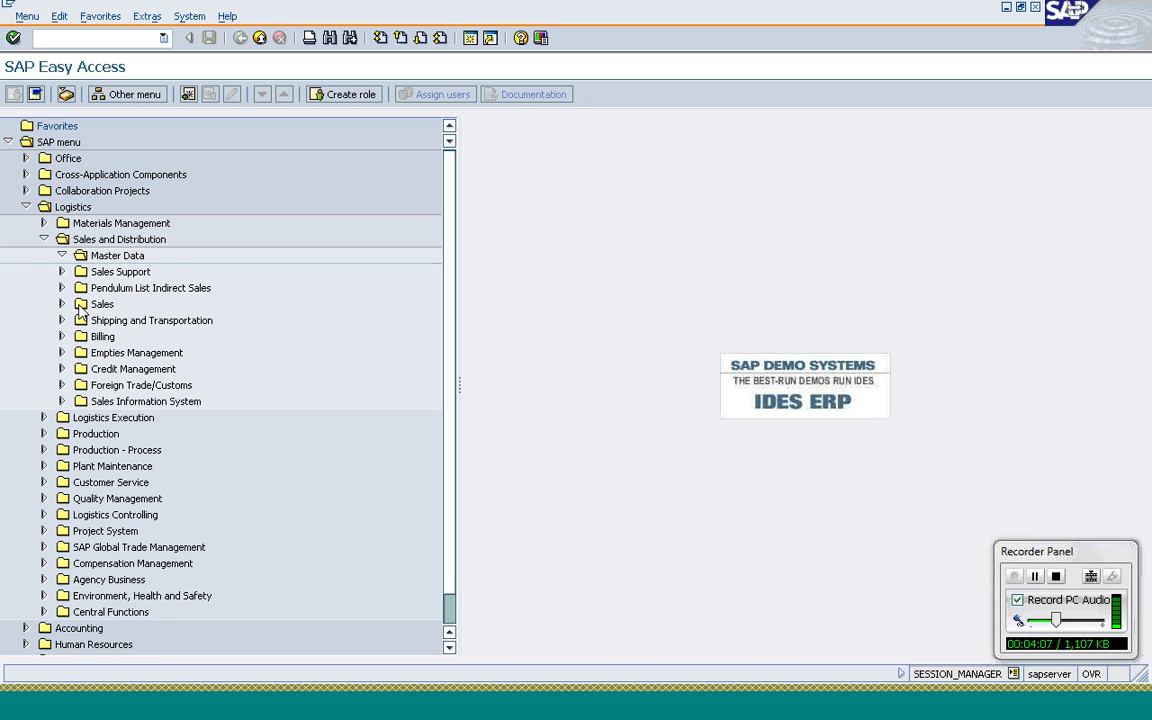
- Try to create discount/surcharge condition records by customer through VK31 - Create
double_click(122, 320)
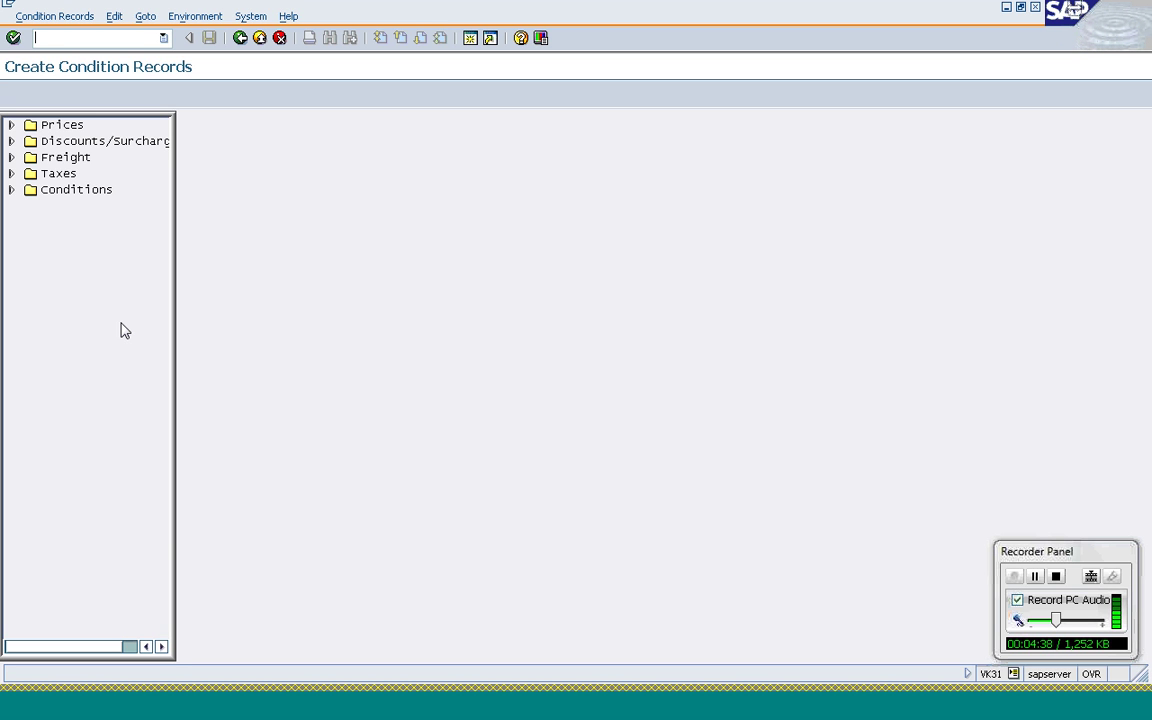
click(51, 158)
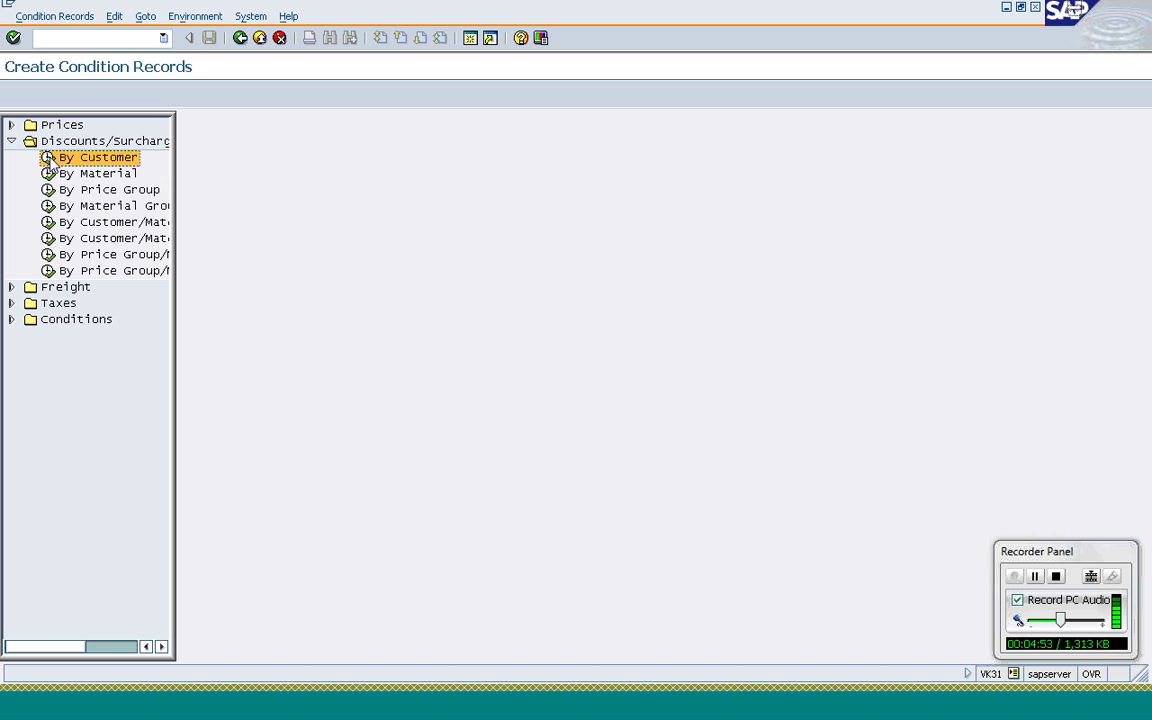
double_click(47, 160)
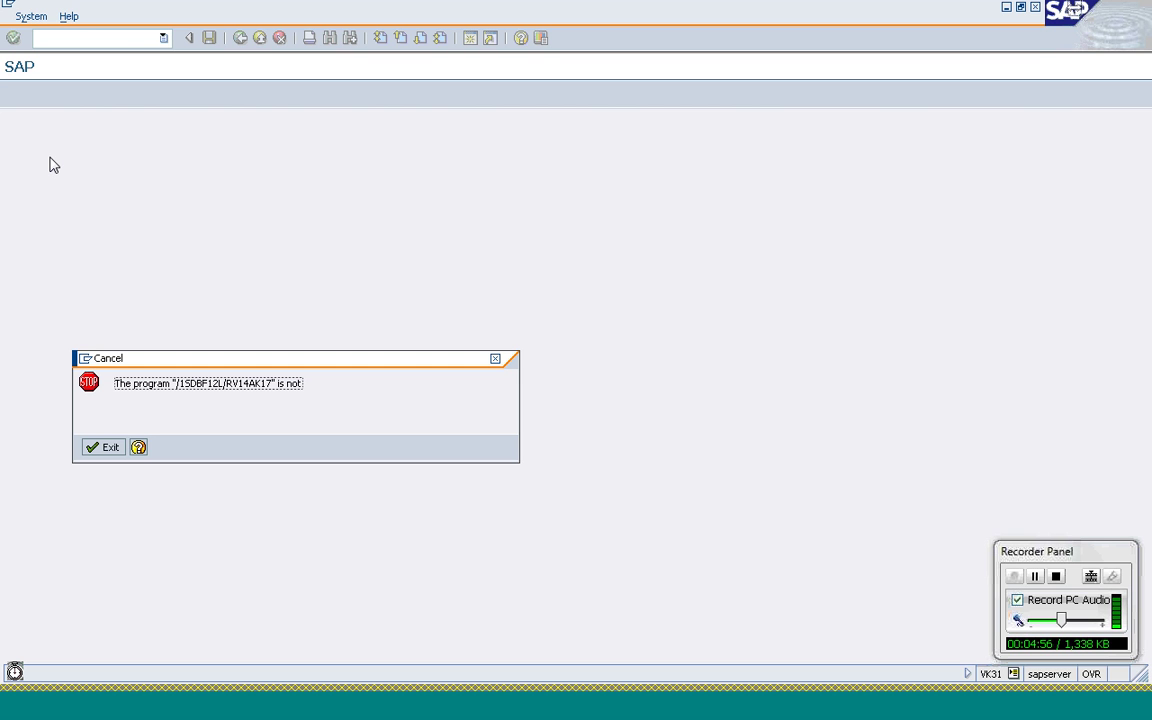
click(108, 448)
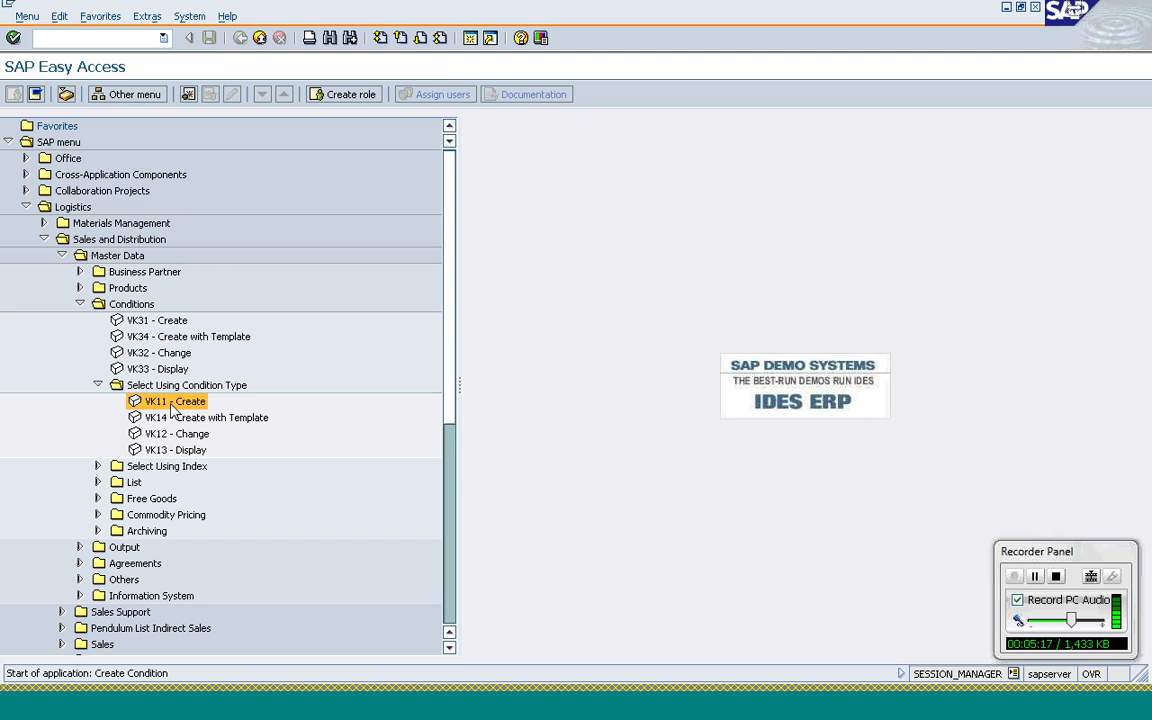
- Start VK11 - Create, and open Define Condition Types under Pricing Control in the IMG session
double_click(172, 404)
click(300, 711)
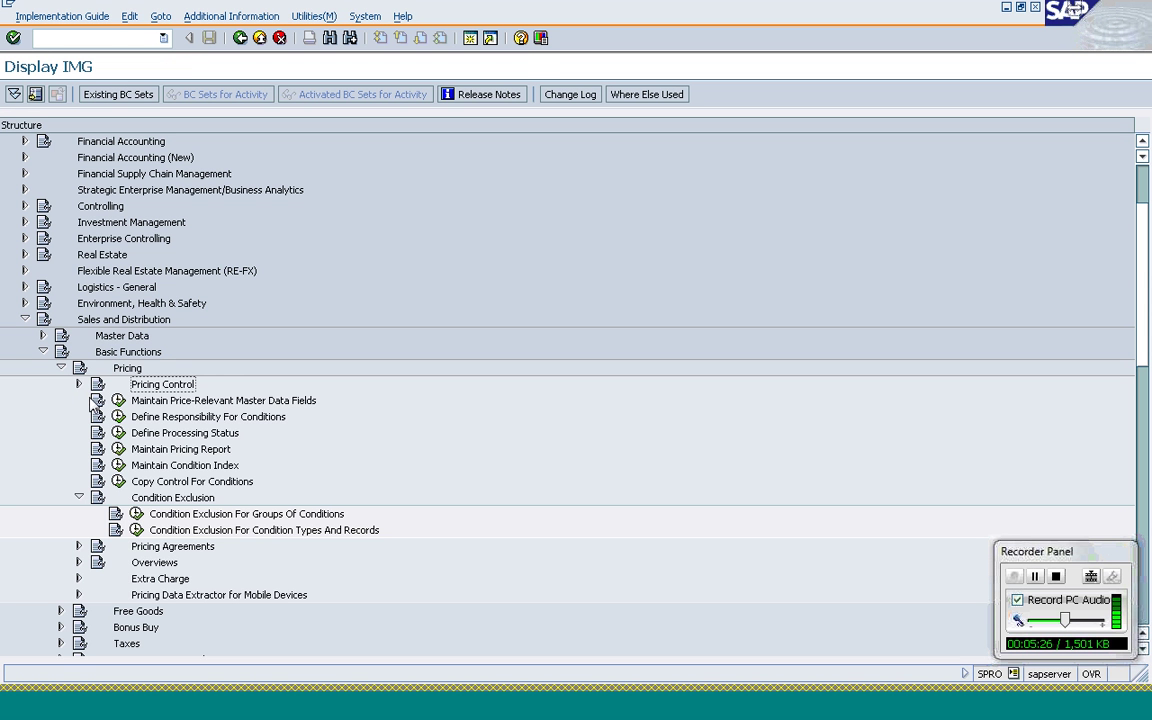
click(79, 384)
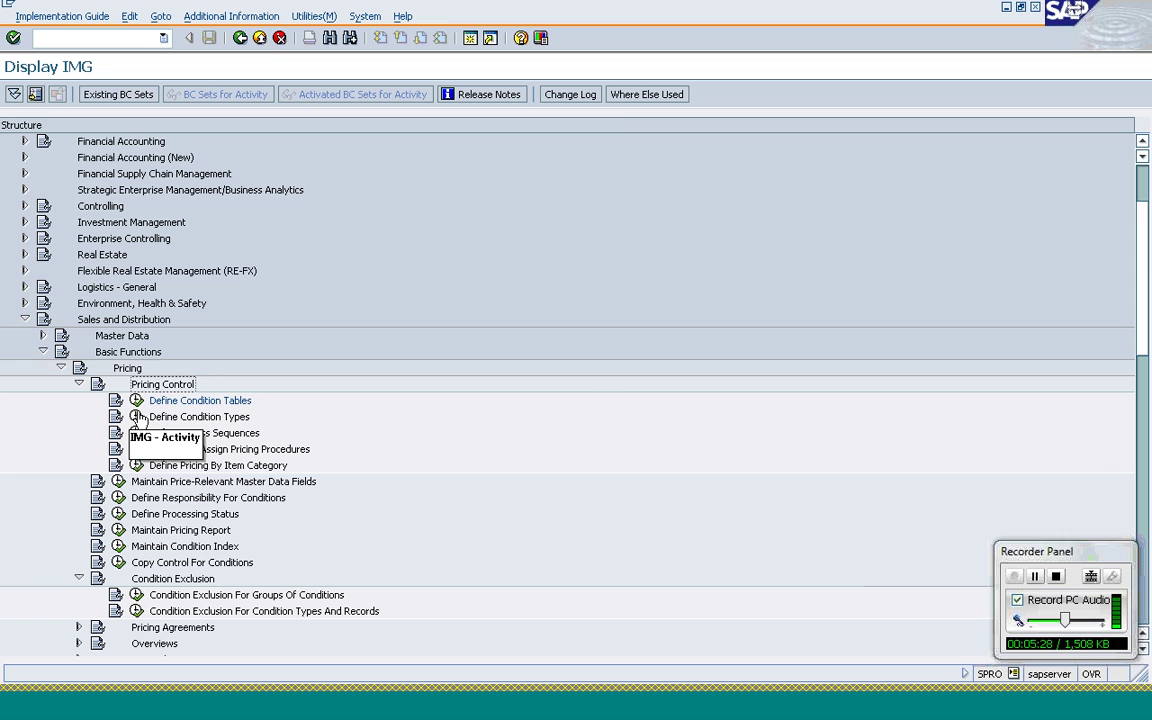
click(136, 416)
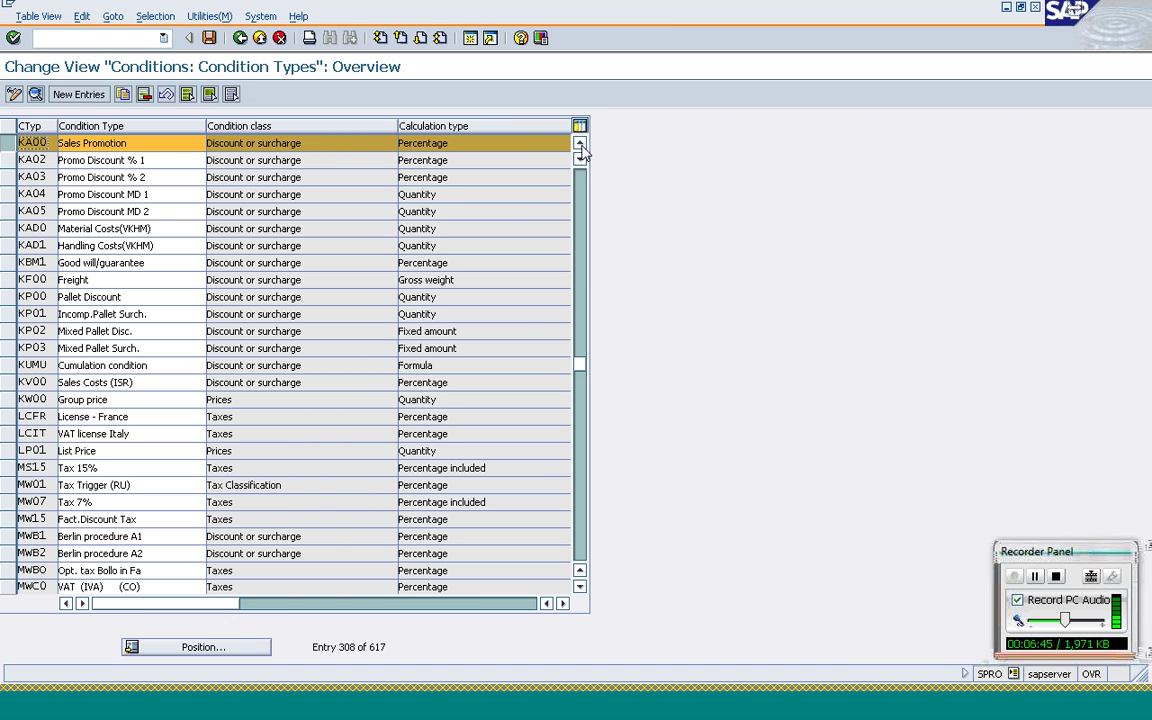
- Browse the condition types listed above KA00 Sales Promotion
click(580, 145)
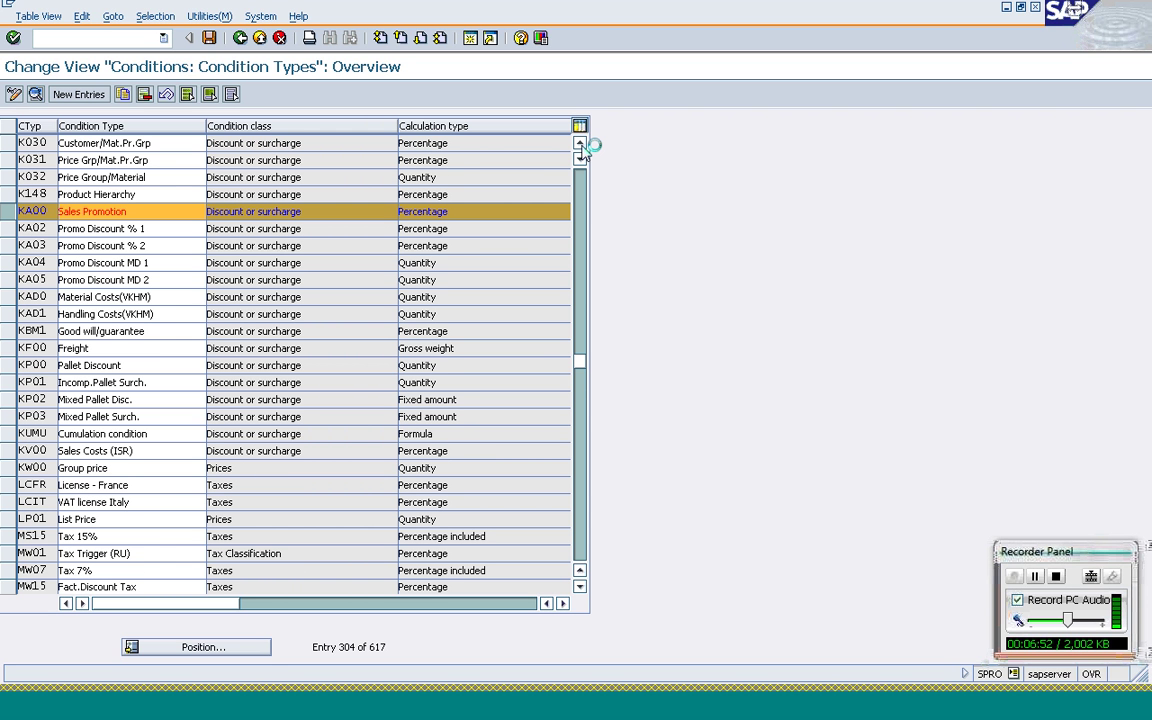
click(580, 145)
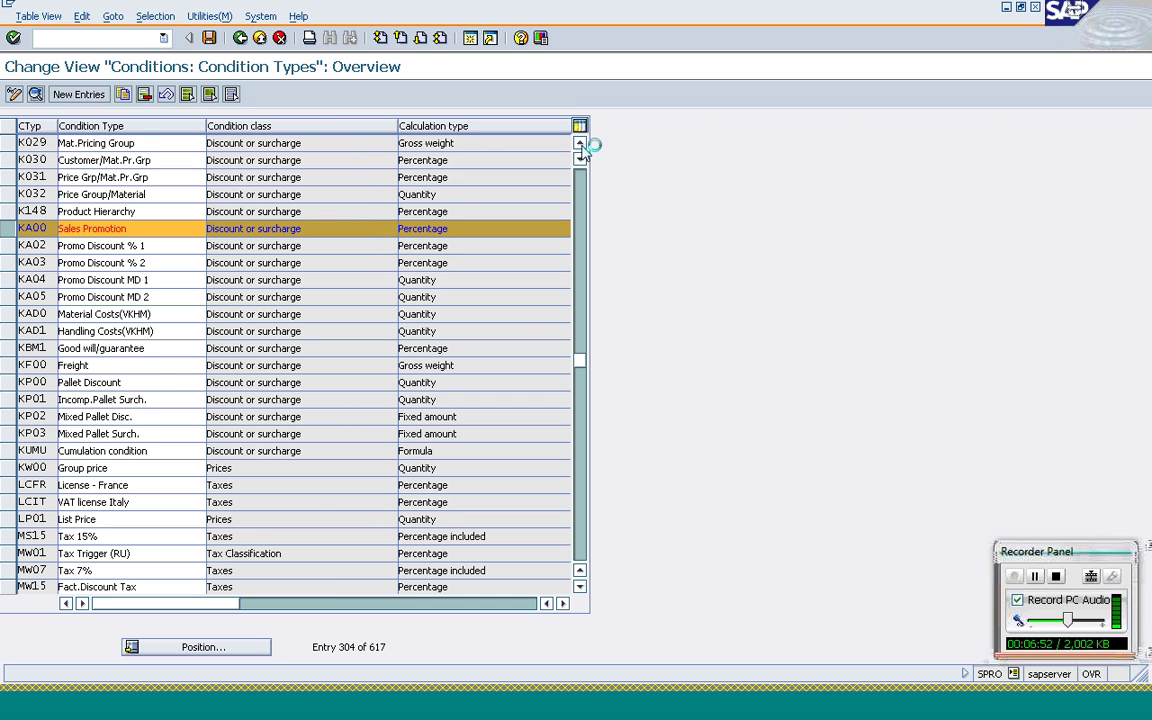
click(581, 146)
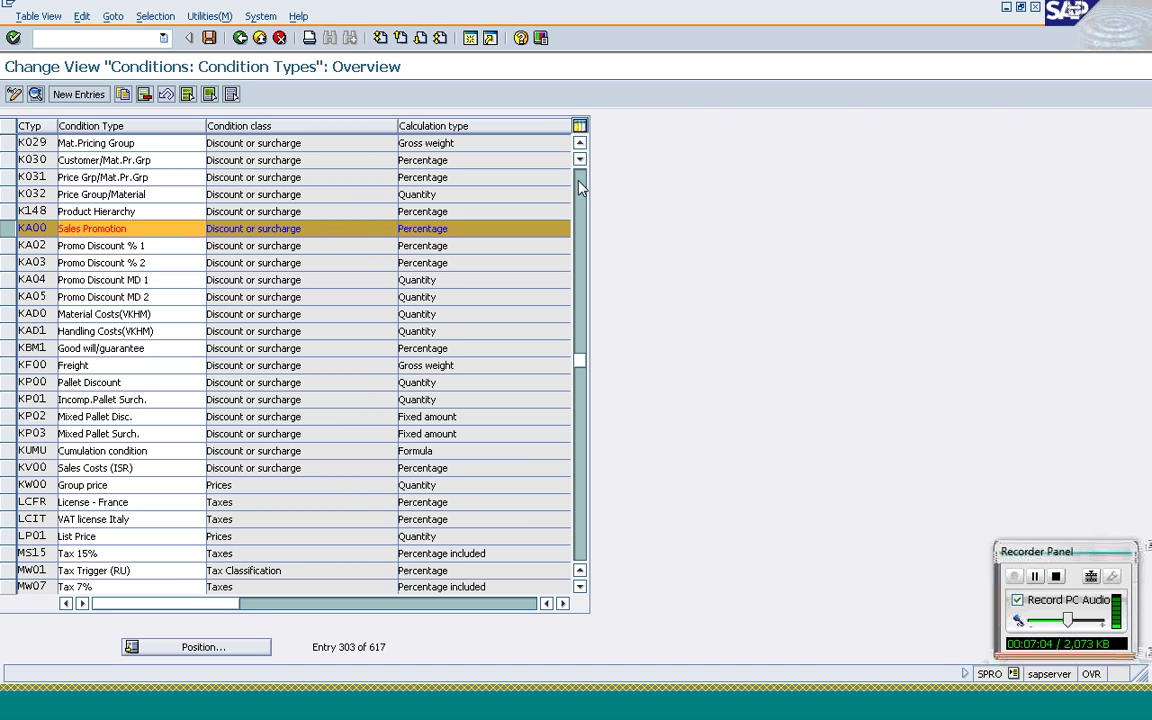
scroll(580, 187, up, 1)
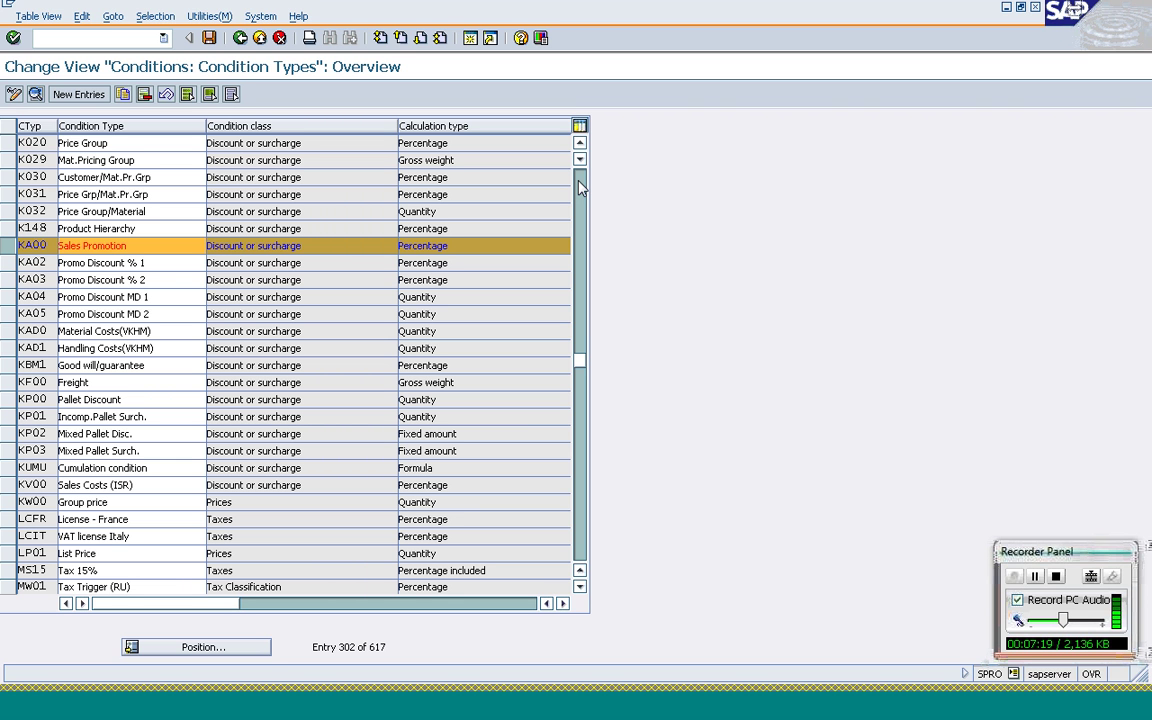
- Enter KA00 sales promotion conditions of 5 for materials T-AT101 and T-AT102 in sales organization 1000, distribution channel 10, for the customer
mouse_move(310, 710)
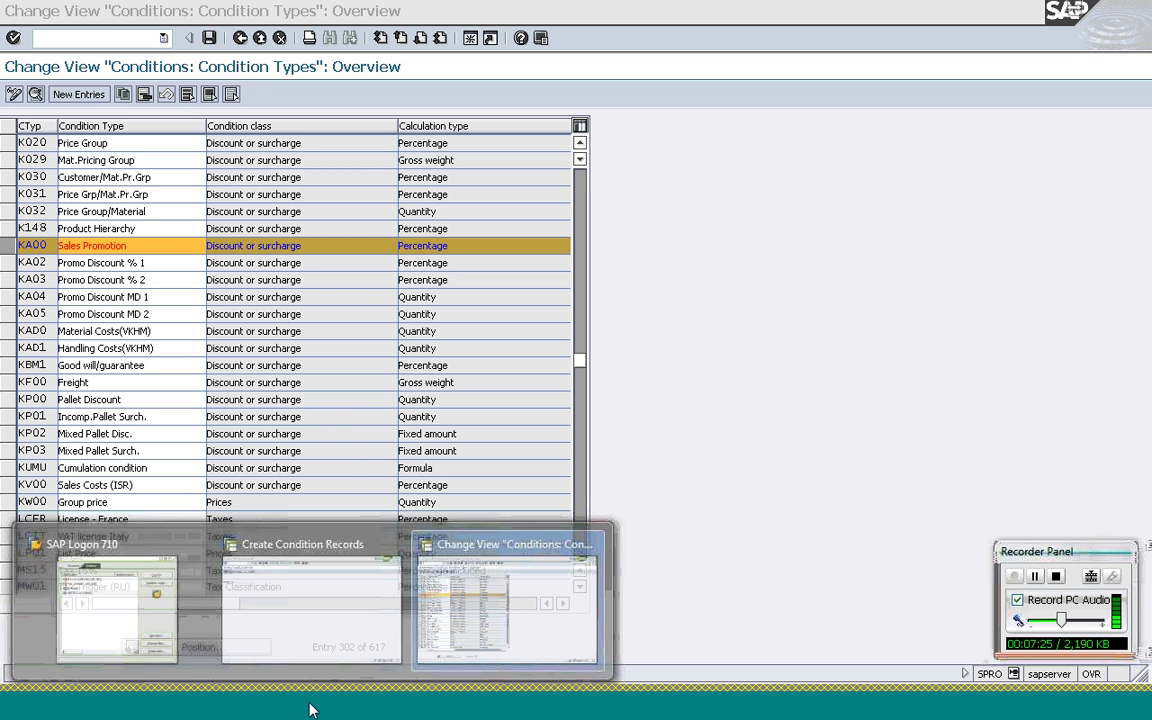
click(310, 600)
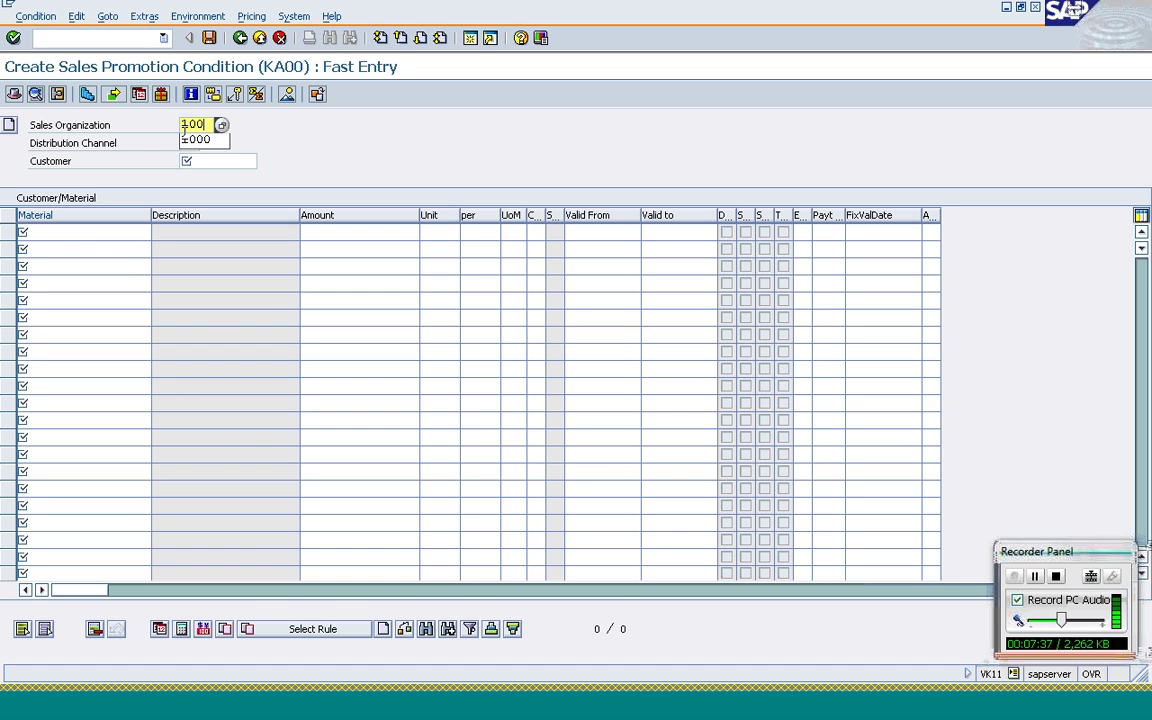
text(0)
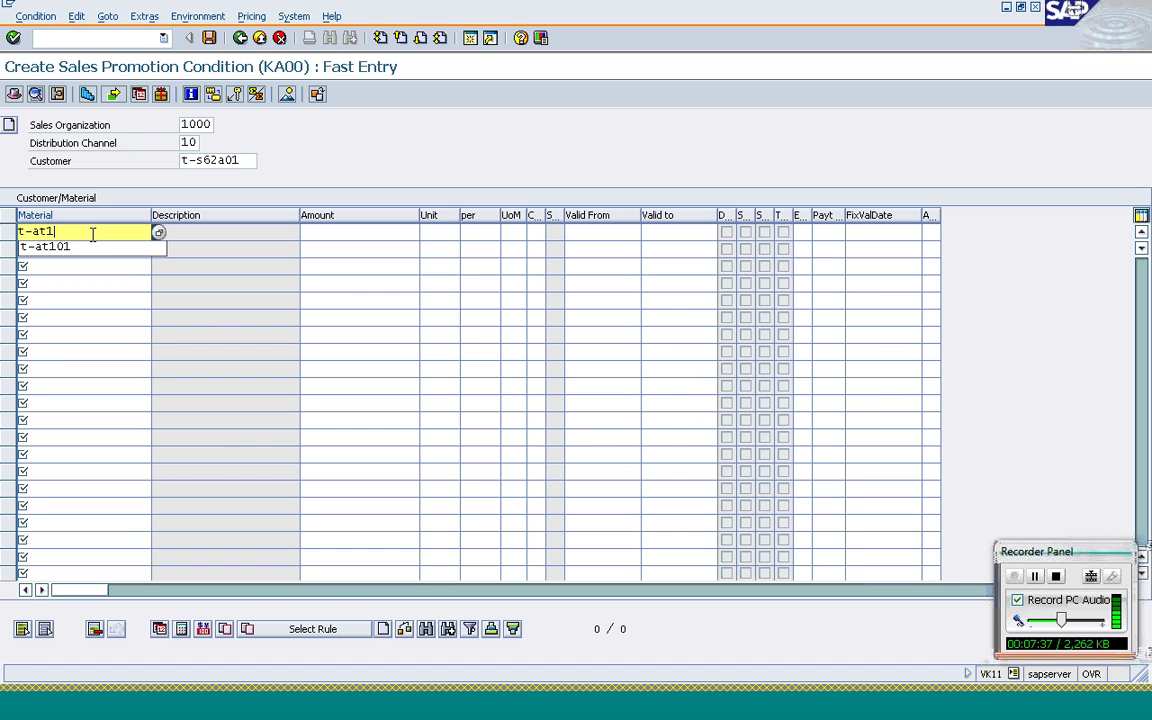
text(0)
text(1)
key(Down)
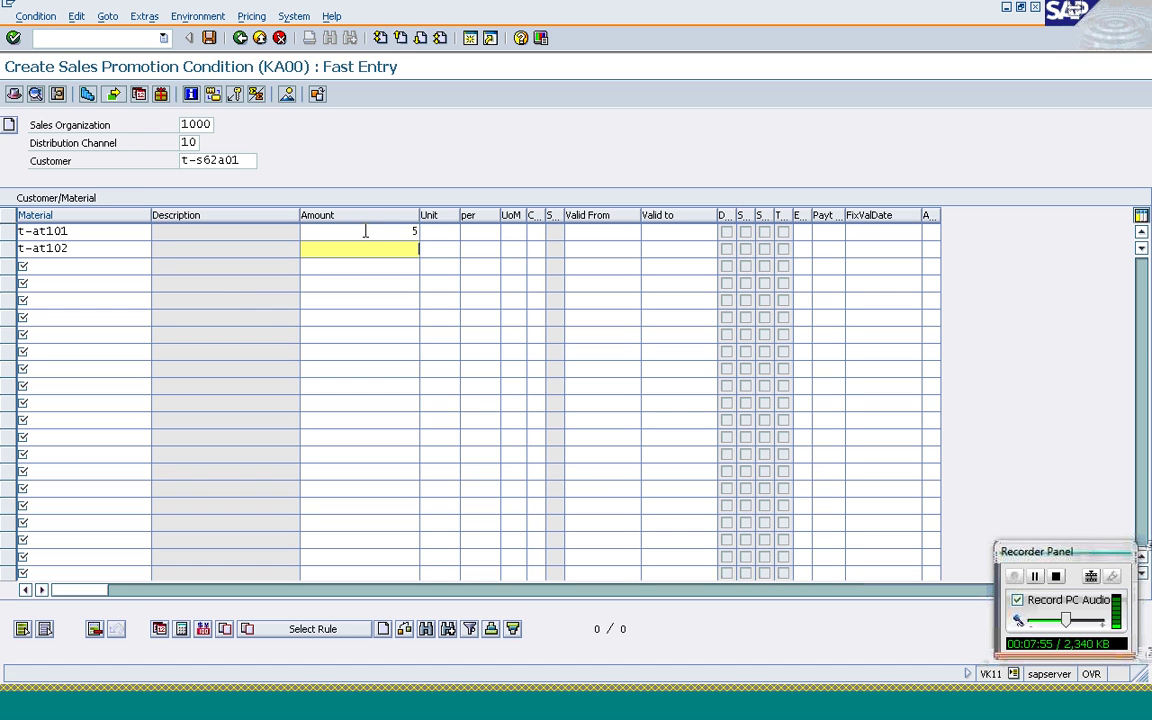
text(5)
key(Return)
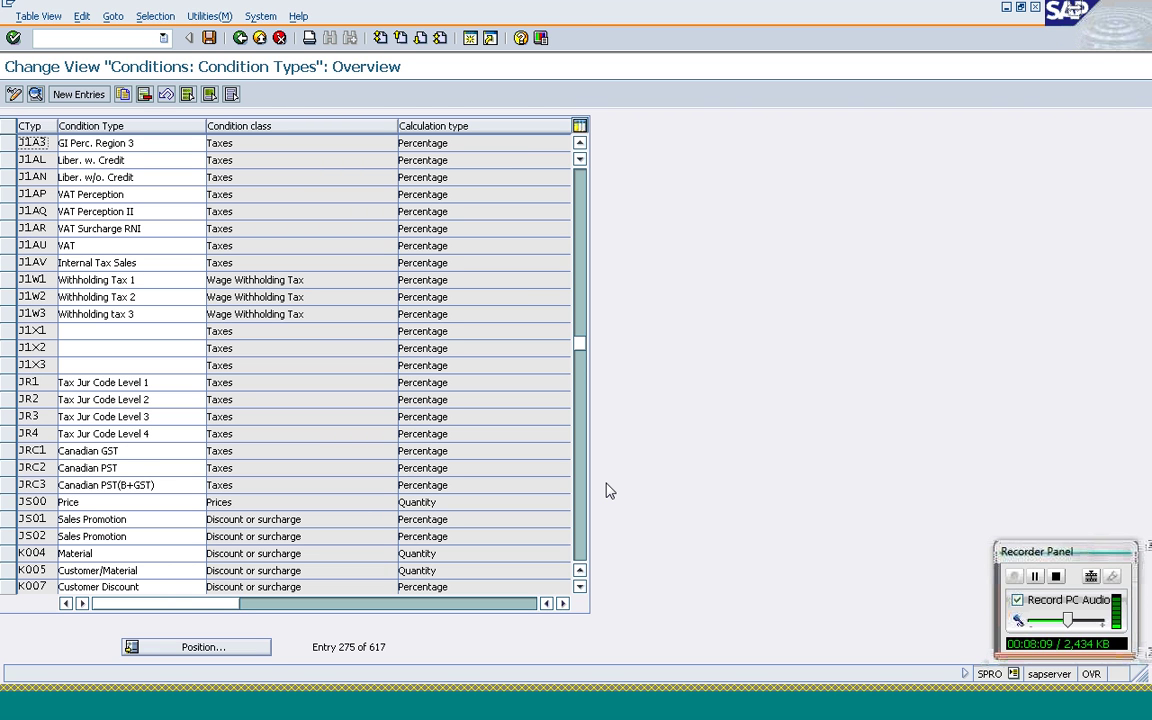
- Set the KA00 sales promotion discount to 15 percent for both materials and save the condition records
mouse_move(308, 707)
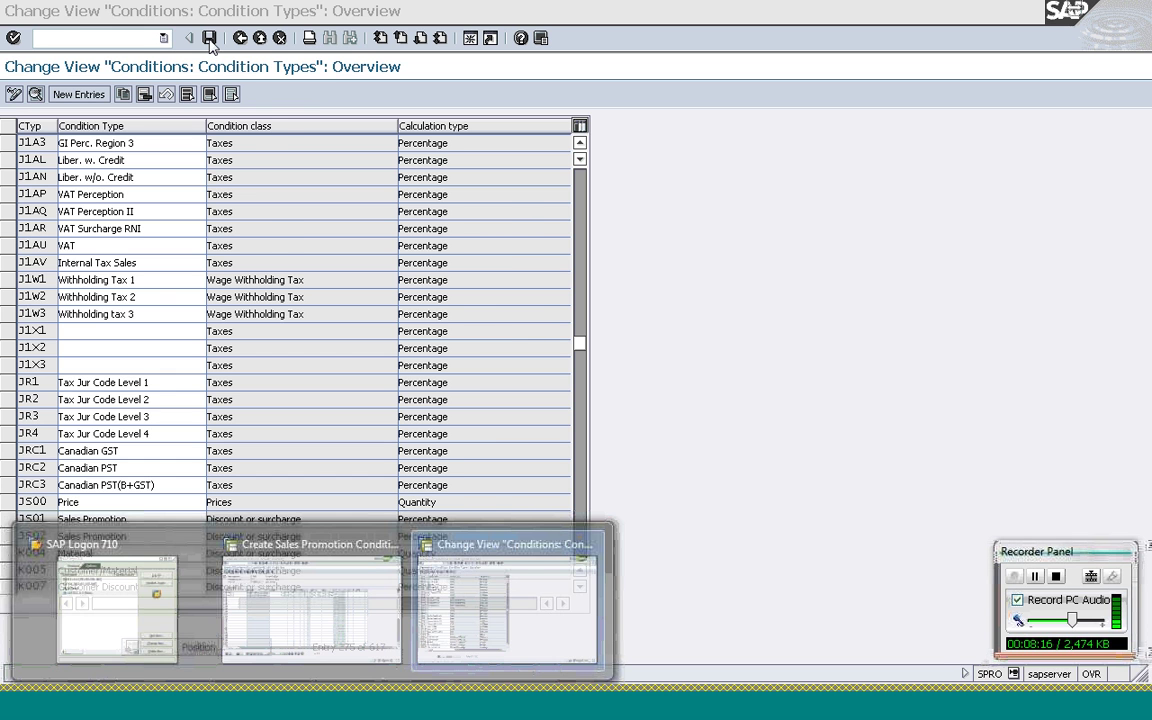
key(alt+Tab)
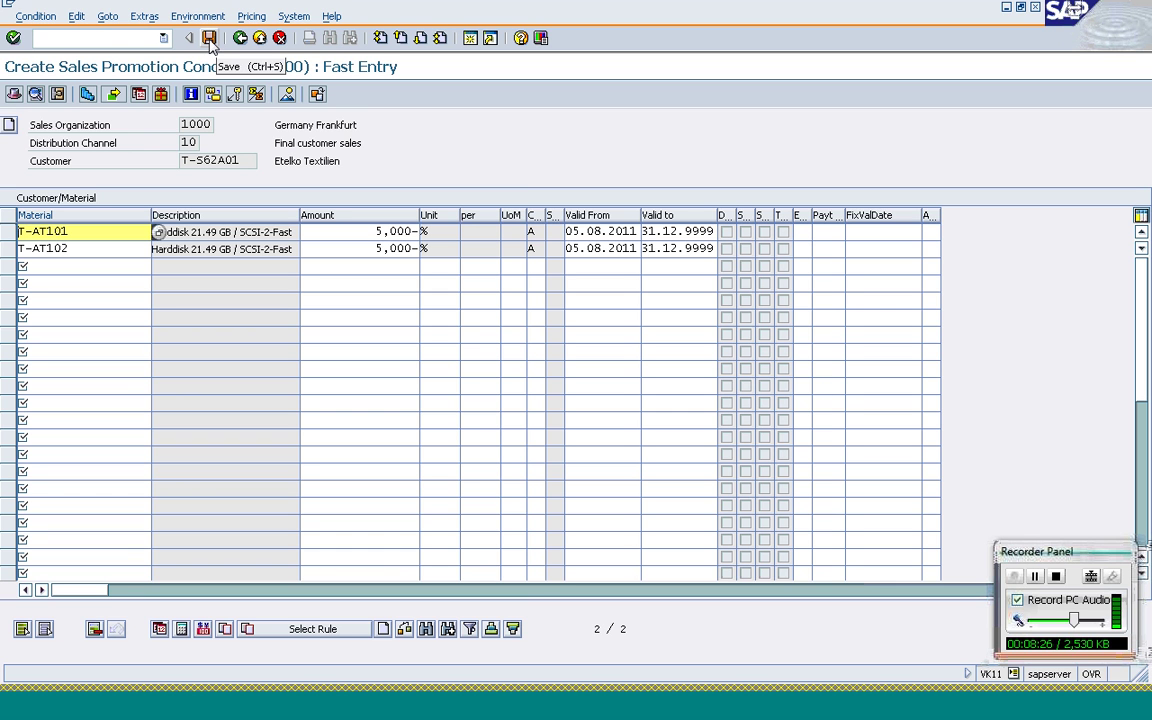
click(377, 250)
key(Insert)
text(1)
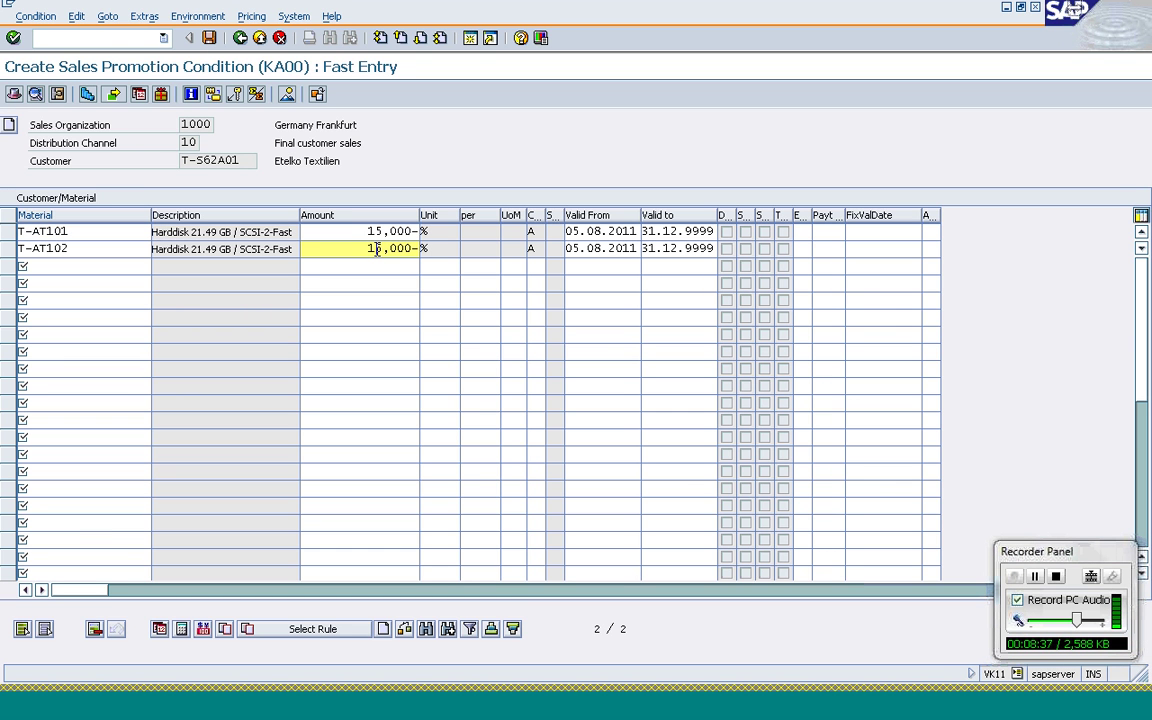
click(209, 39)
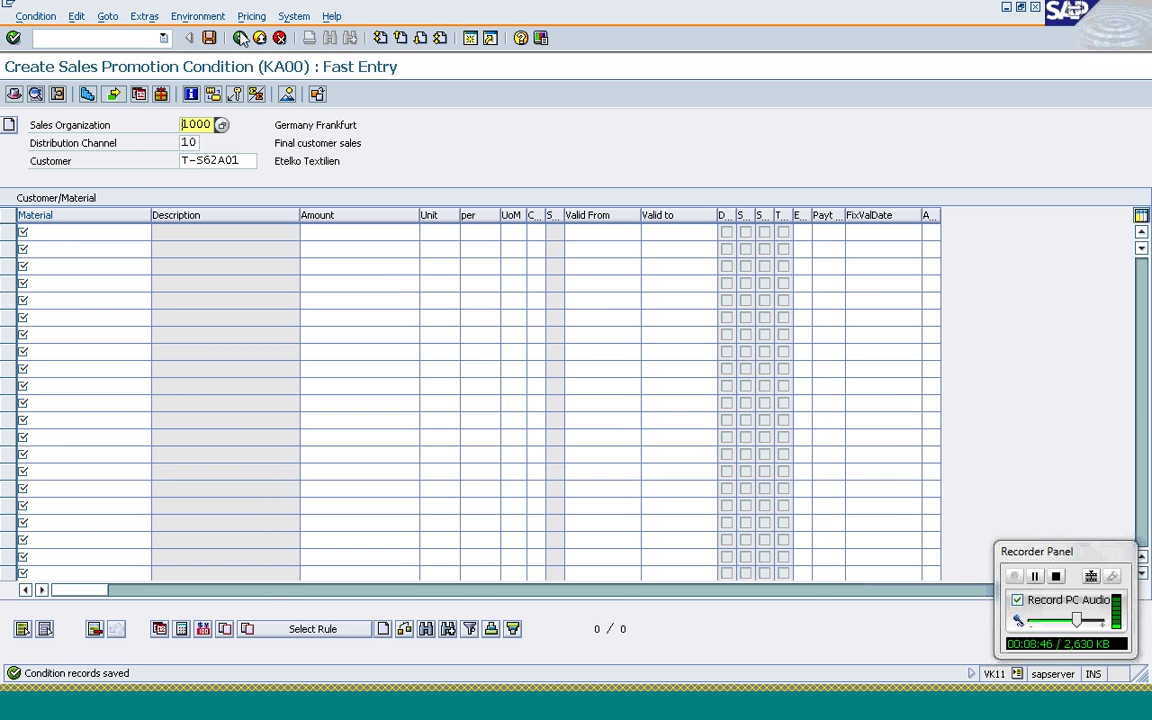
- Check the discount types in the condition types list and start creating condition records for condition type K004
click(241, 39)
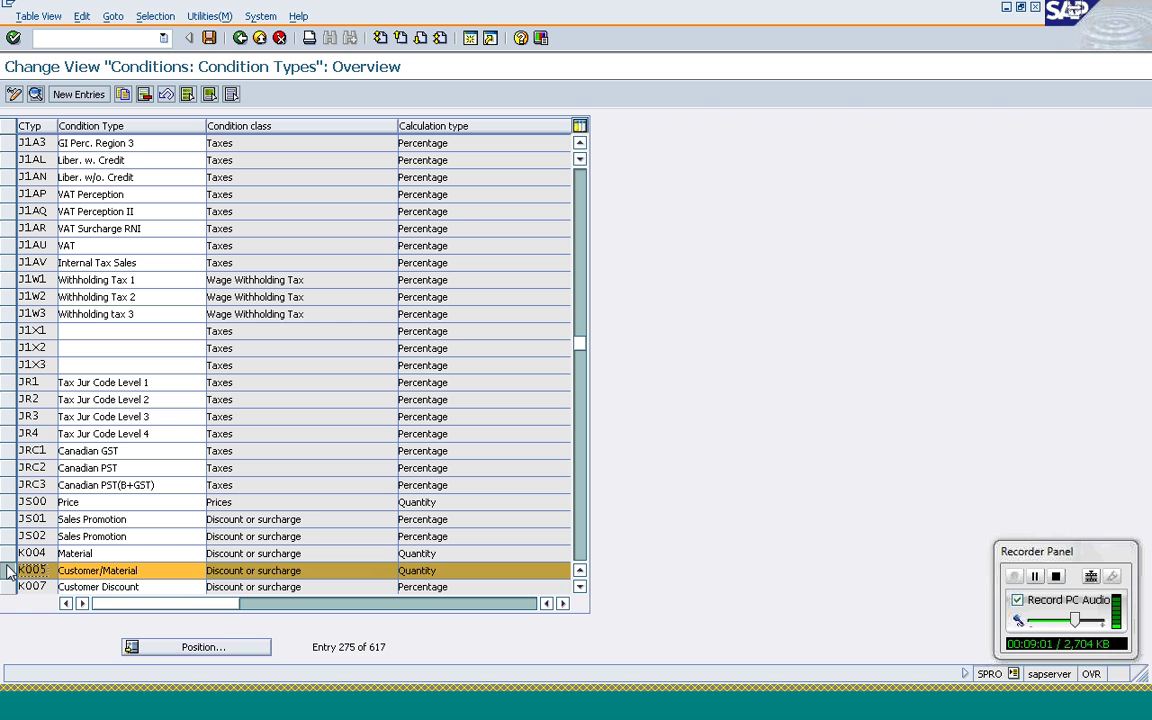
click(8, 570)
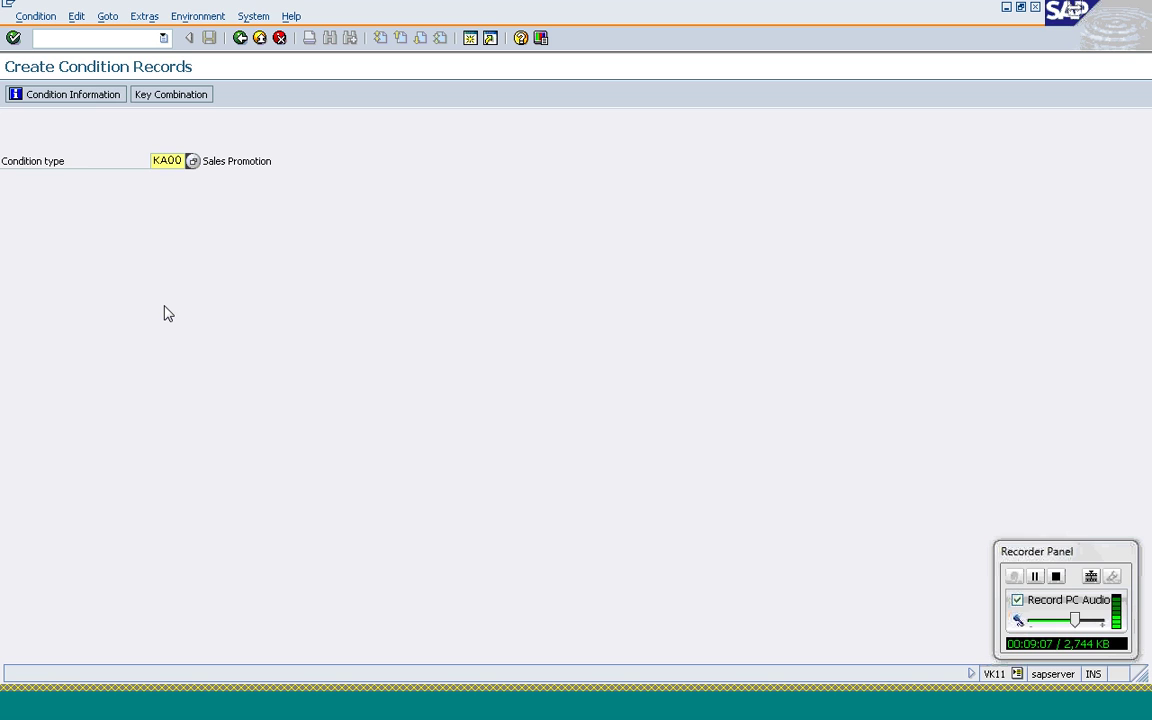
key(Insert)
text(K004)
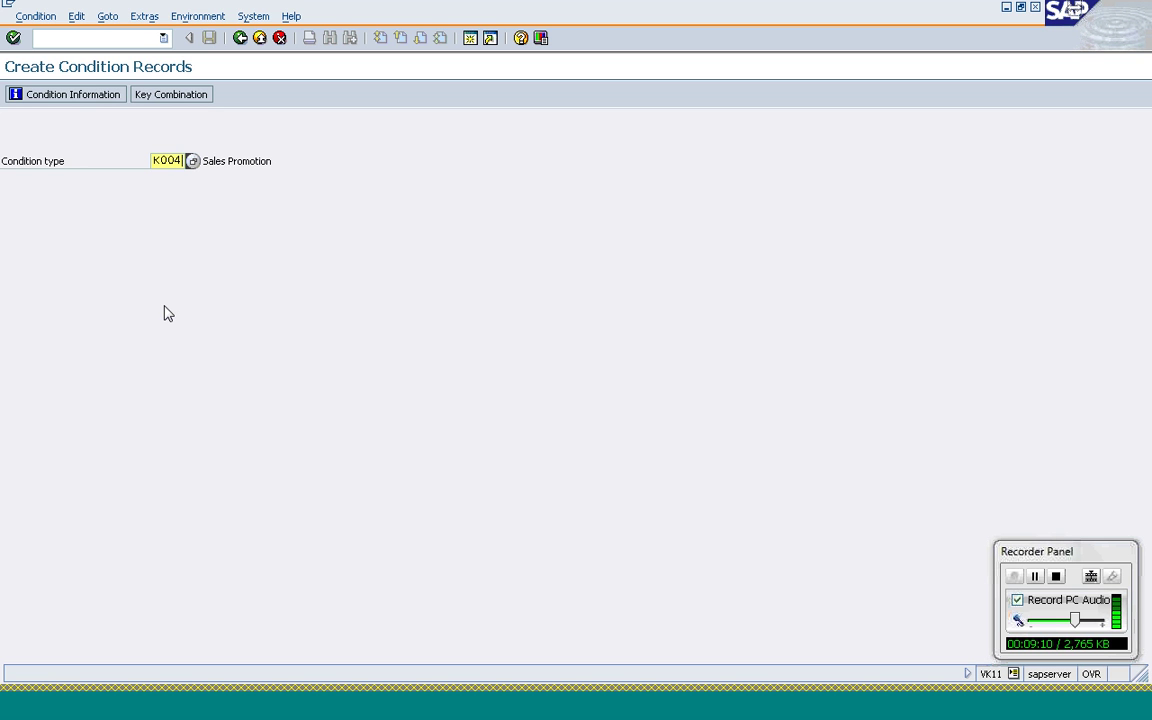
key(Return)
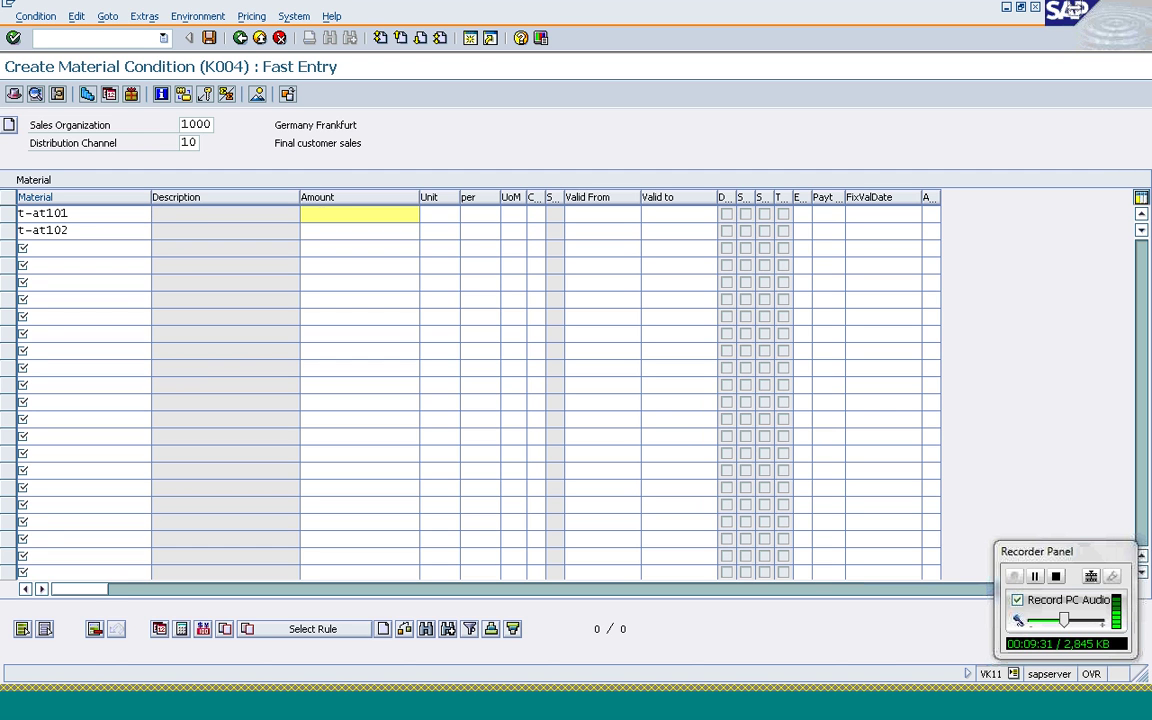
- Enter a material discount amount of 10 for T-AT101 and T-AT102 and save the K004 condition records
text(10)
key(Down)
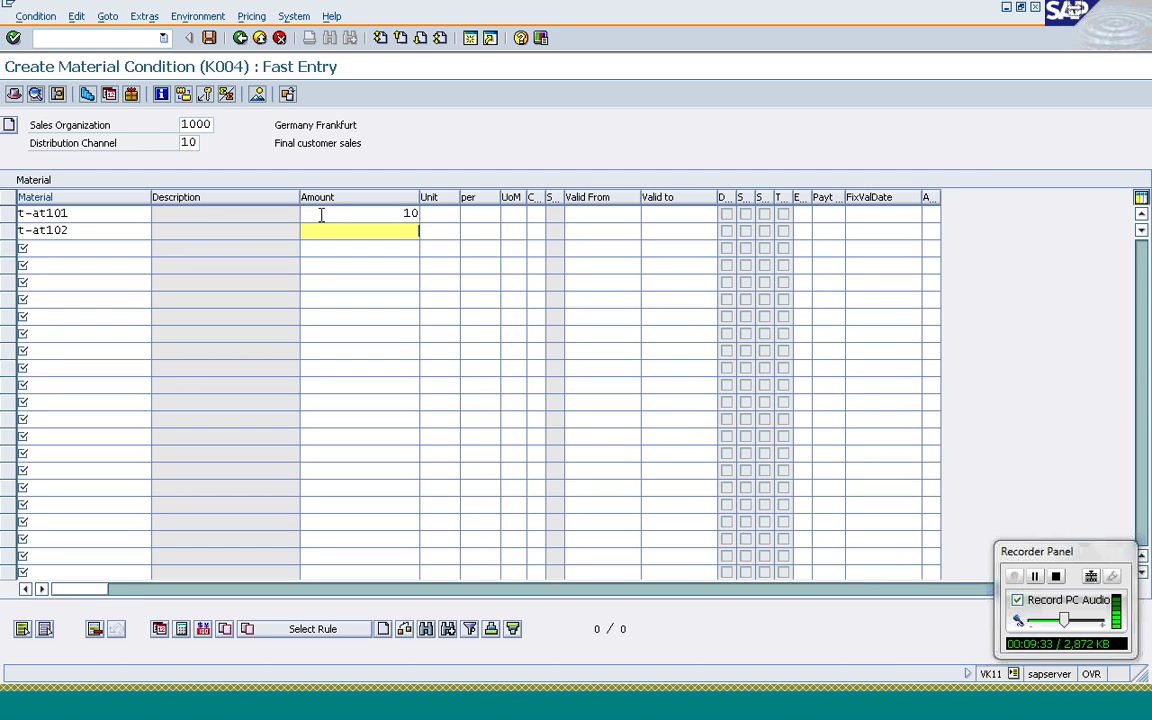
text(10)
key(Return)
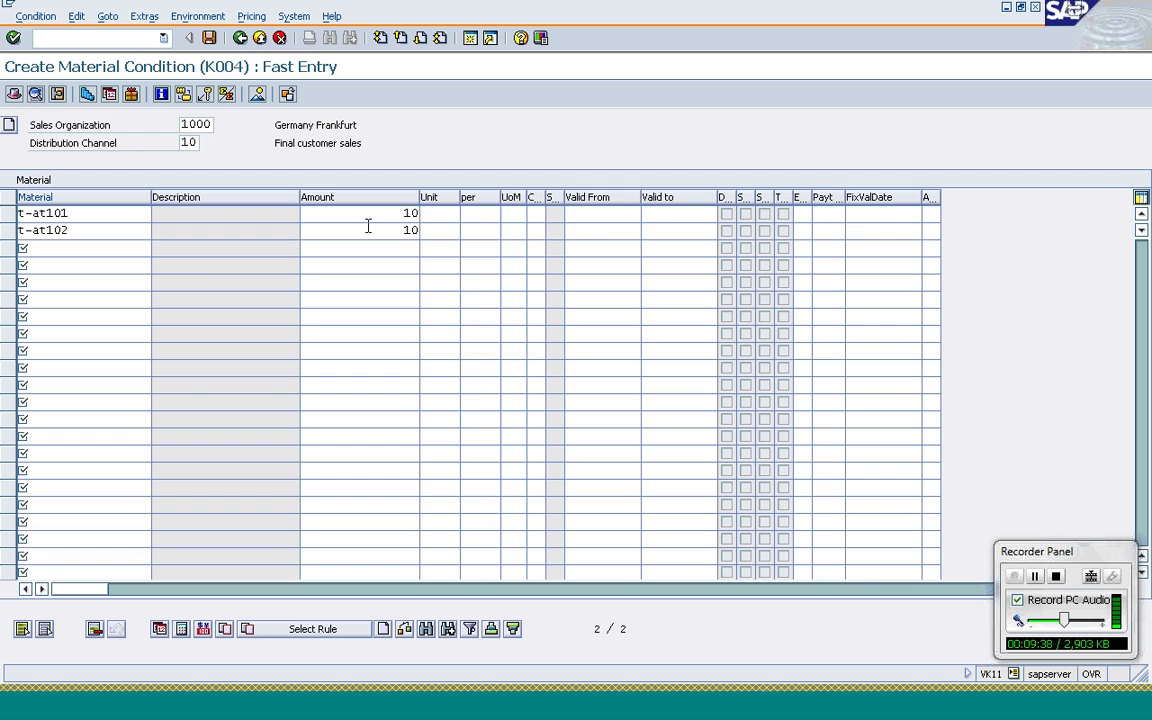
click(210, 38)
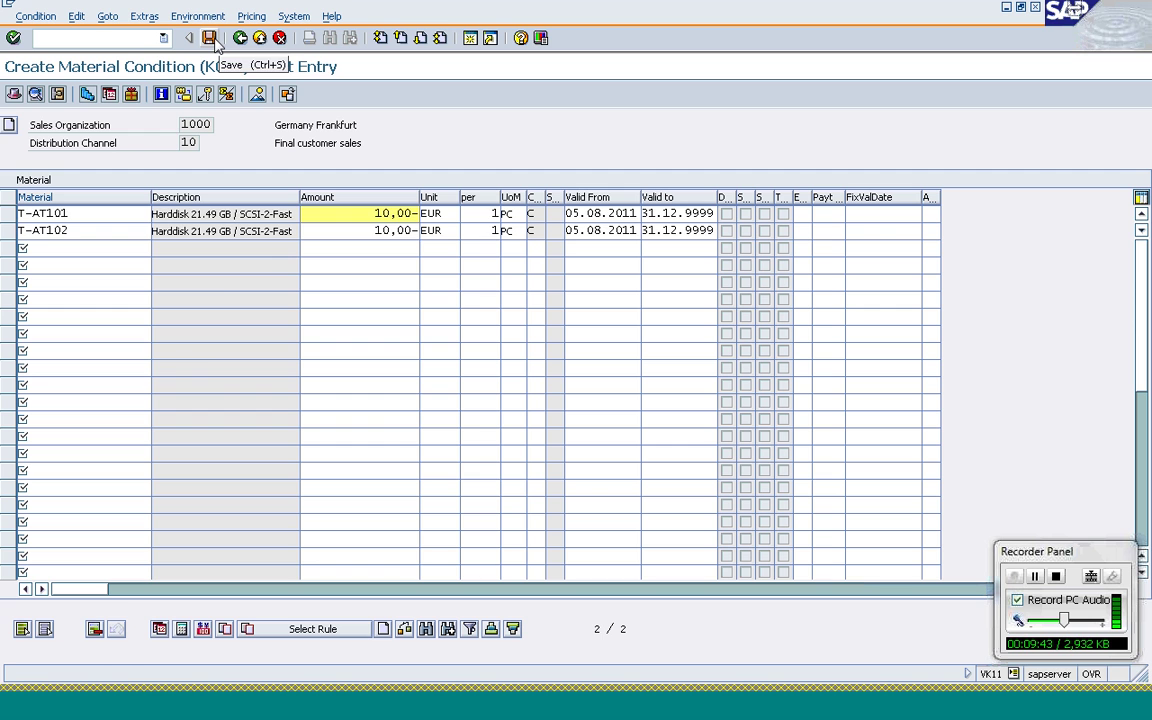
click(210, 38)
- Start a new VA01 sales order of type OR for sales organization 1000, distribution channel 10, division 00
text(/n)
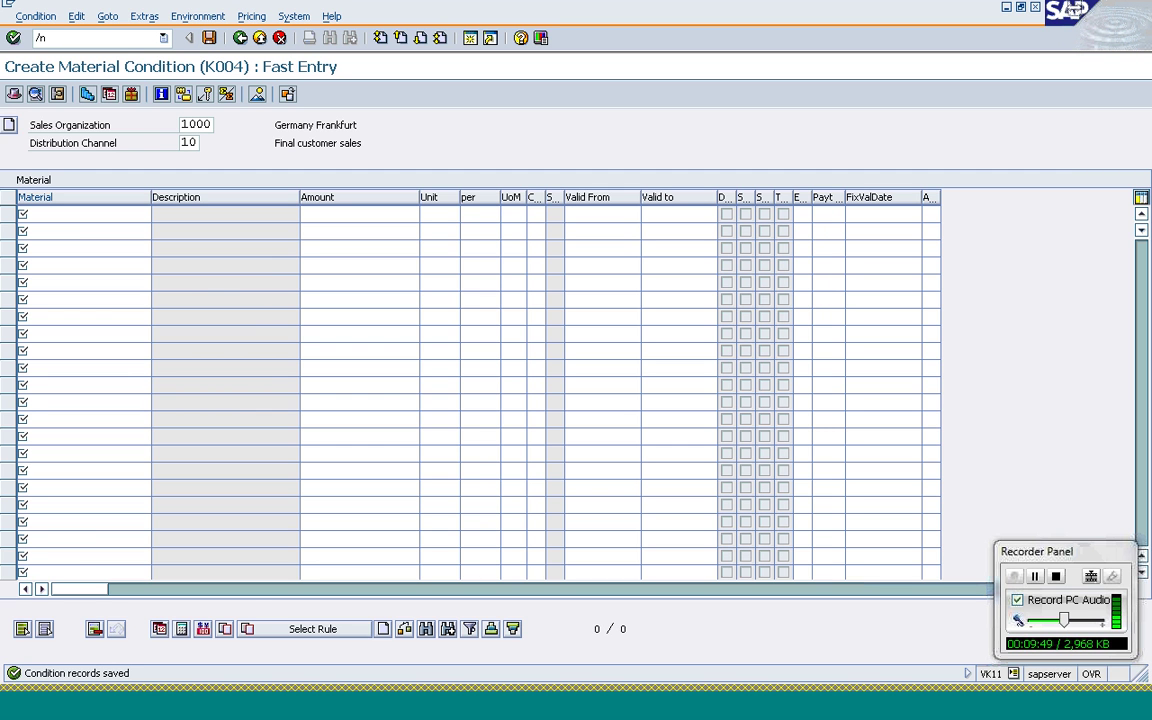
text(va01)
key(Return)
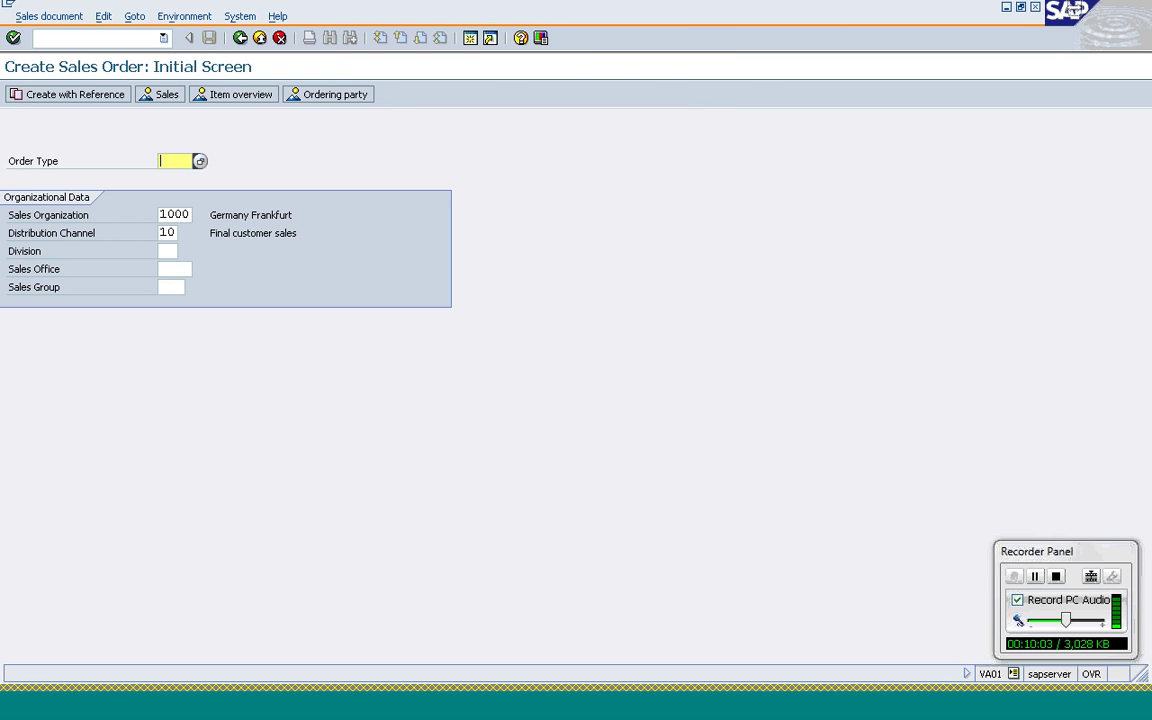
text(OR)
key(Tab)
key(Tab)
key(Tab)
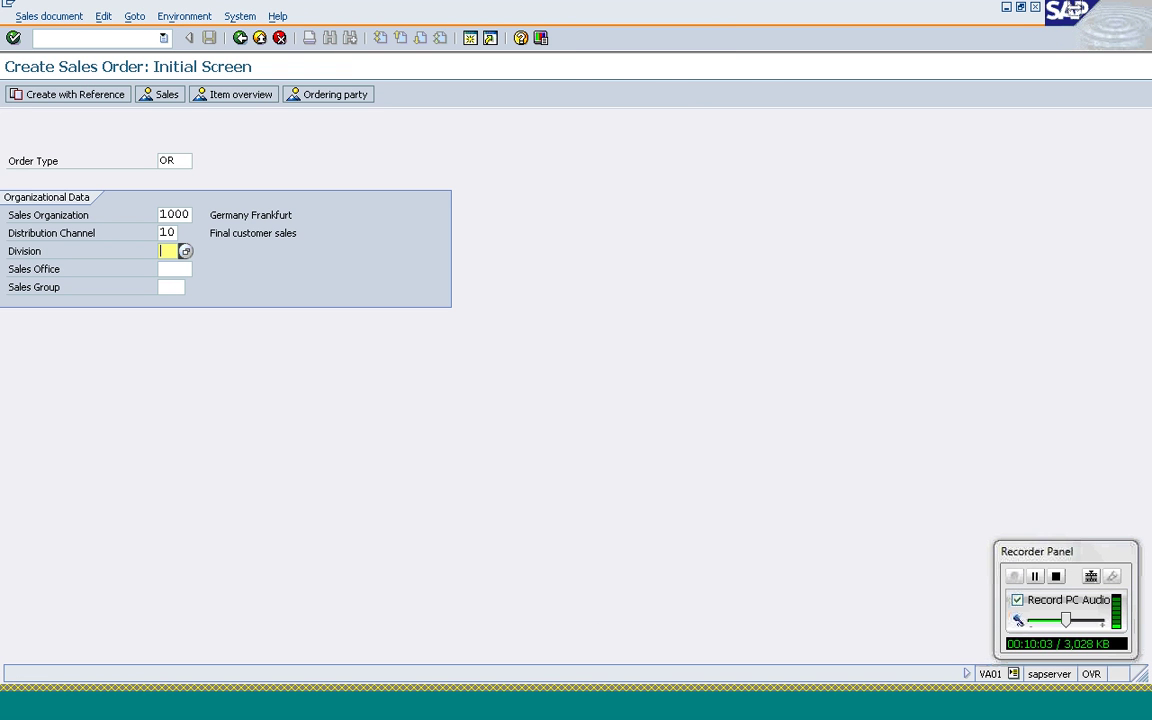
text(00)
key(Return)
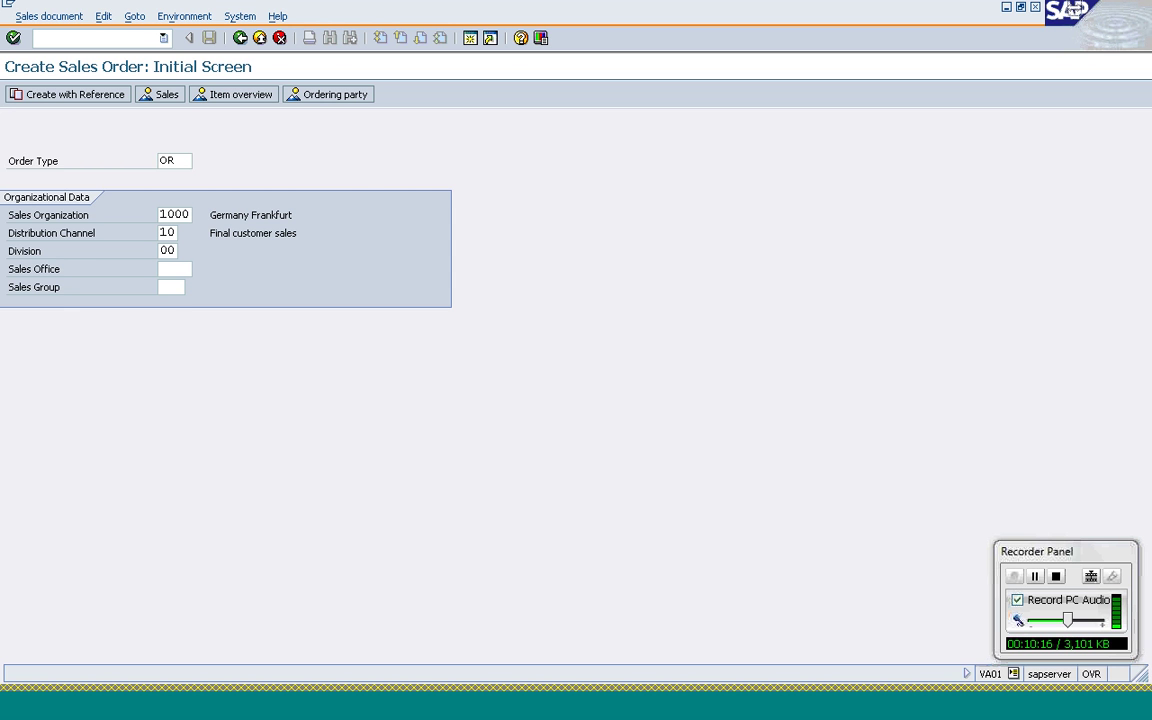
key(Return)
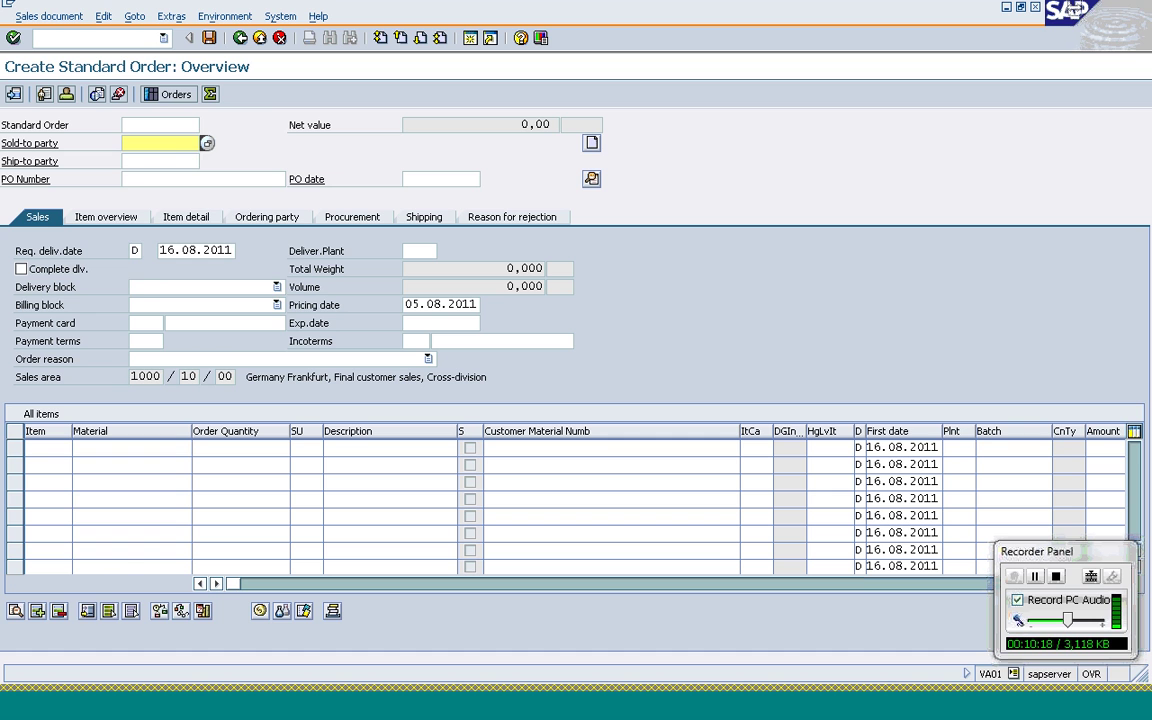
- Enter the customer's number as sold-to party and set the order's PO number to "Condition Exclusion"
text(t-s62a01)
key(Tab)
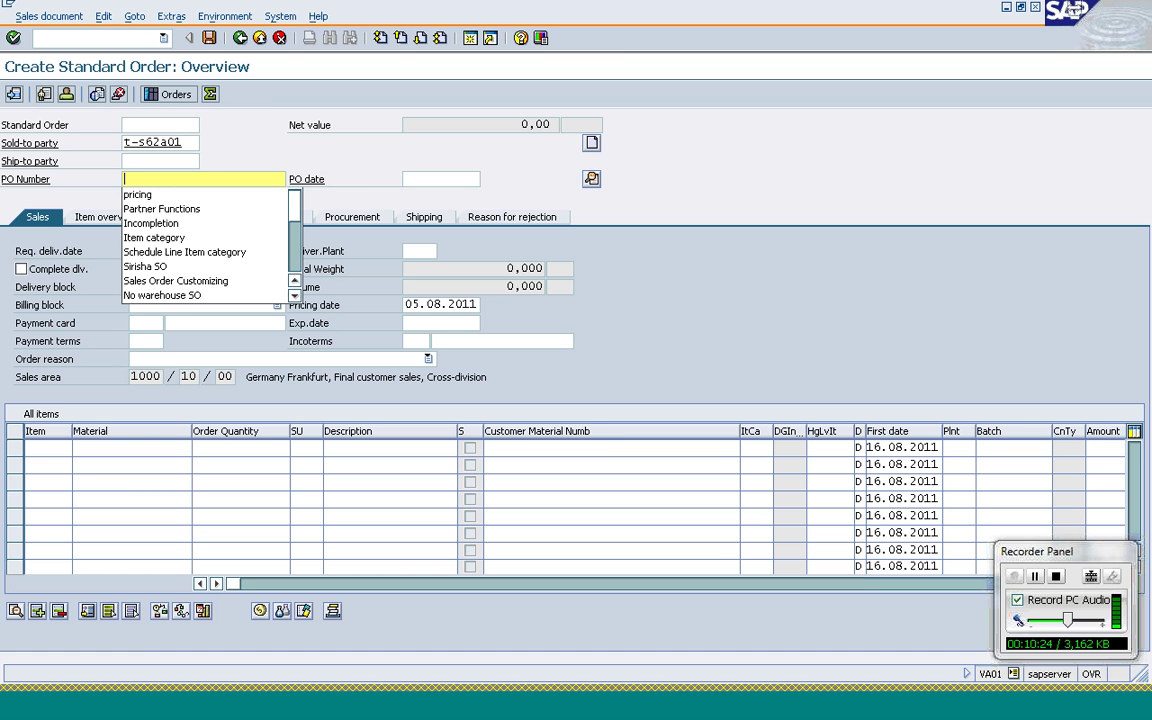
text(Condi)
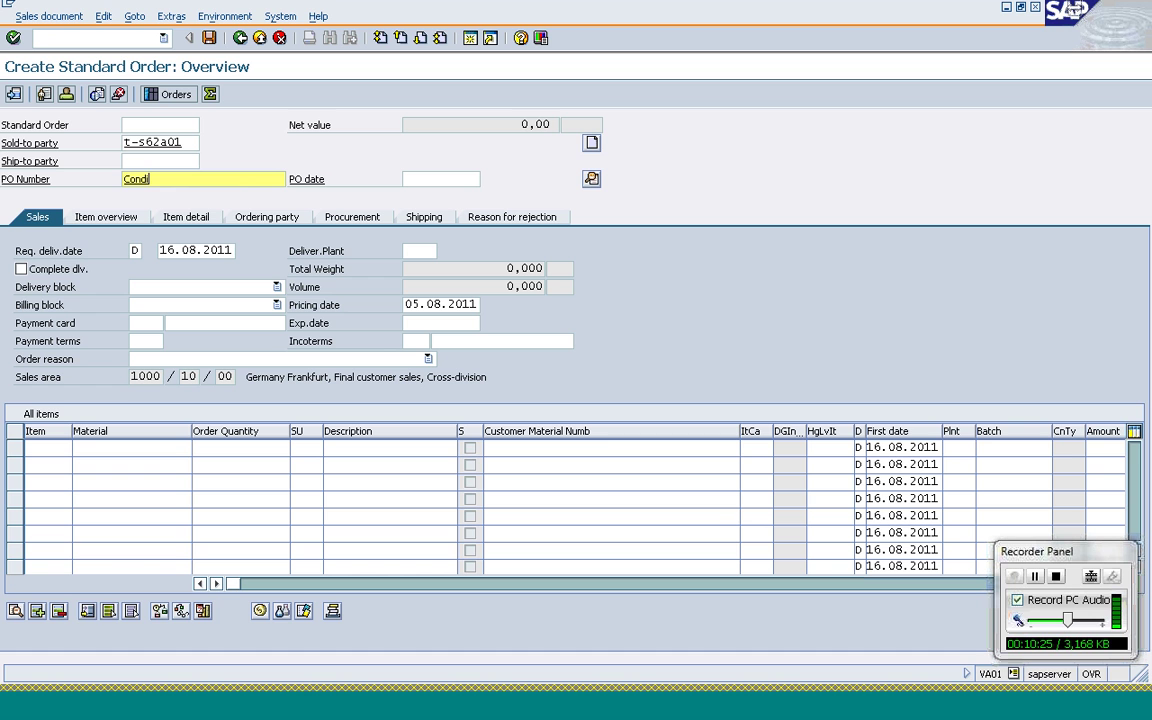
text(t)
click(50, 38)
text(ion)
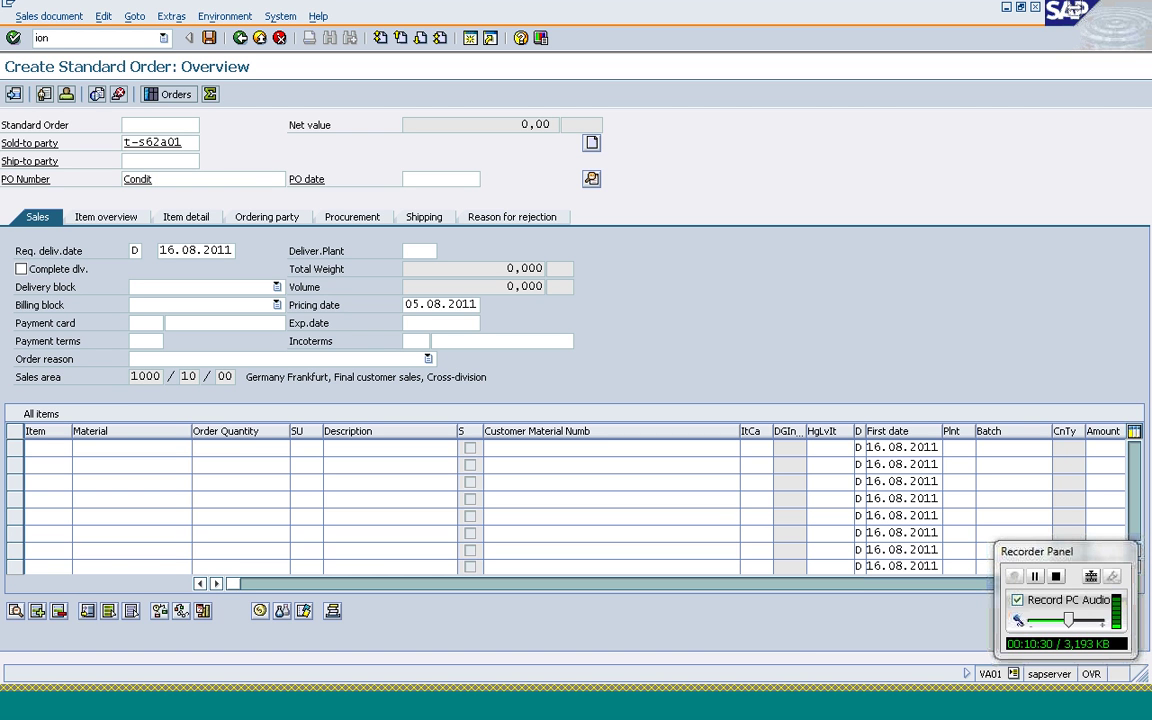
text( Exclusion)
key(shift+Home)
key(ctrl+c)
key(BackSpace)
key(ctrl+v)
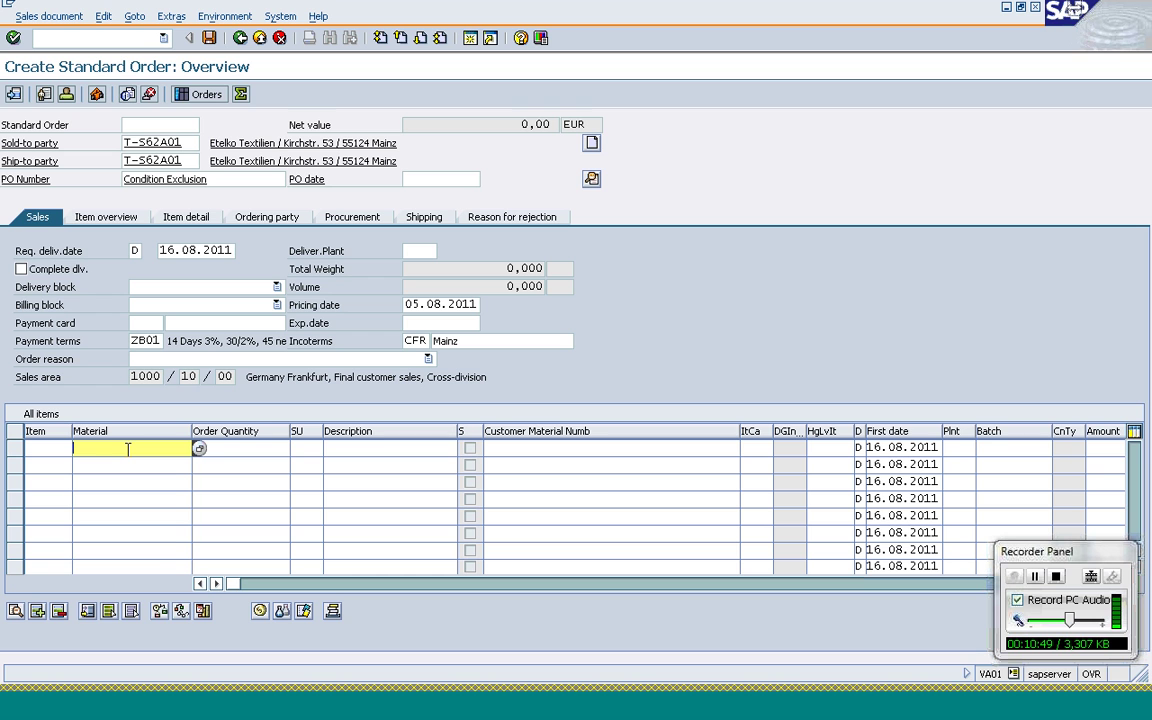
- Add materials T-AT101 and T-AT102 to the order items with a quantity of 1 each
text(t-at101)
key(Tab)
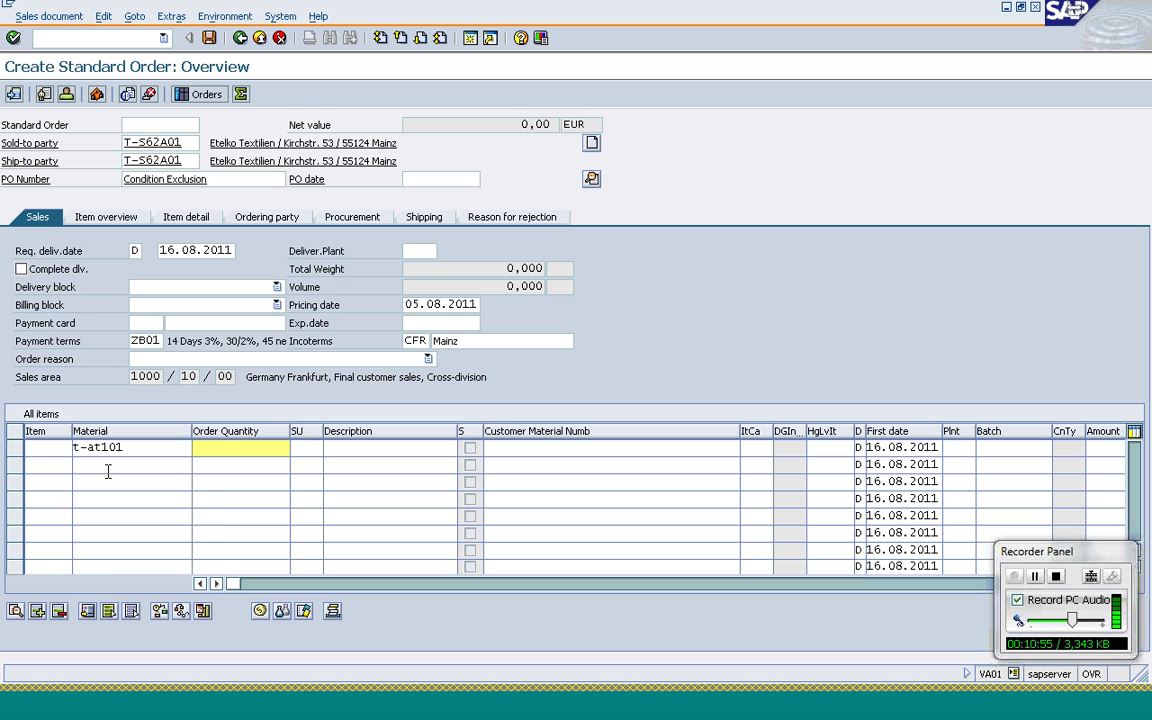
text(1)
click(110, 465)
text(t)
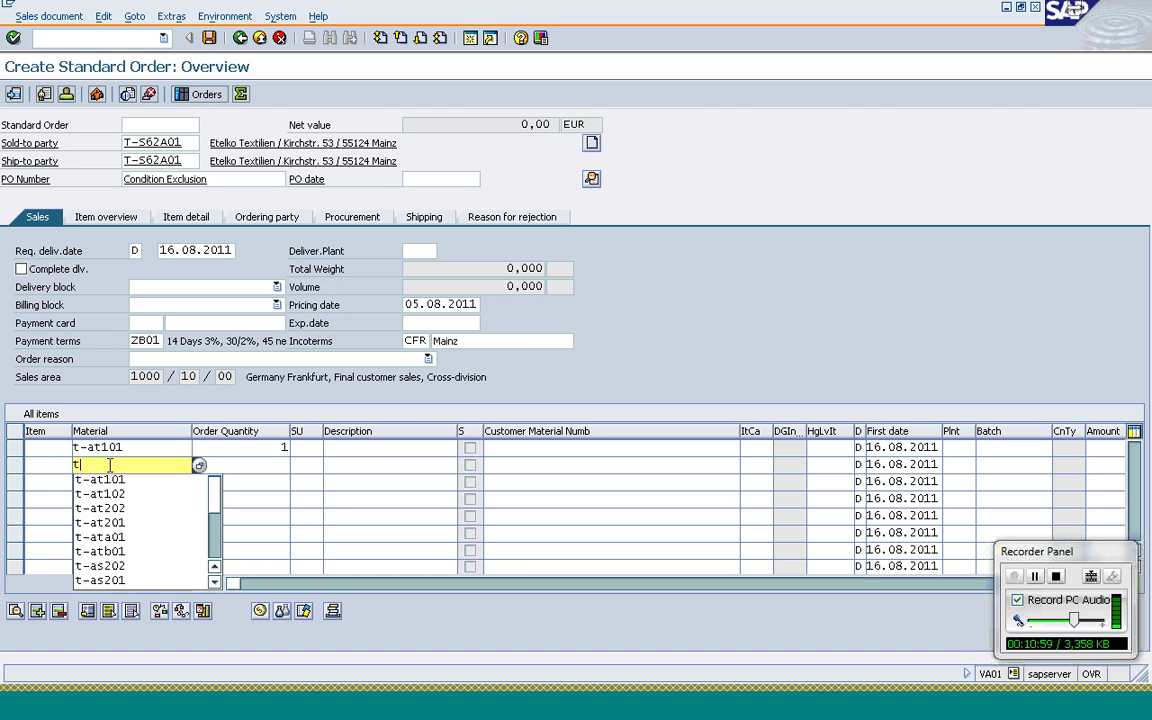
text(-)
text(at102)
key(Return)
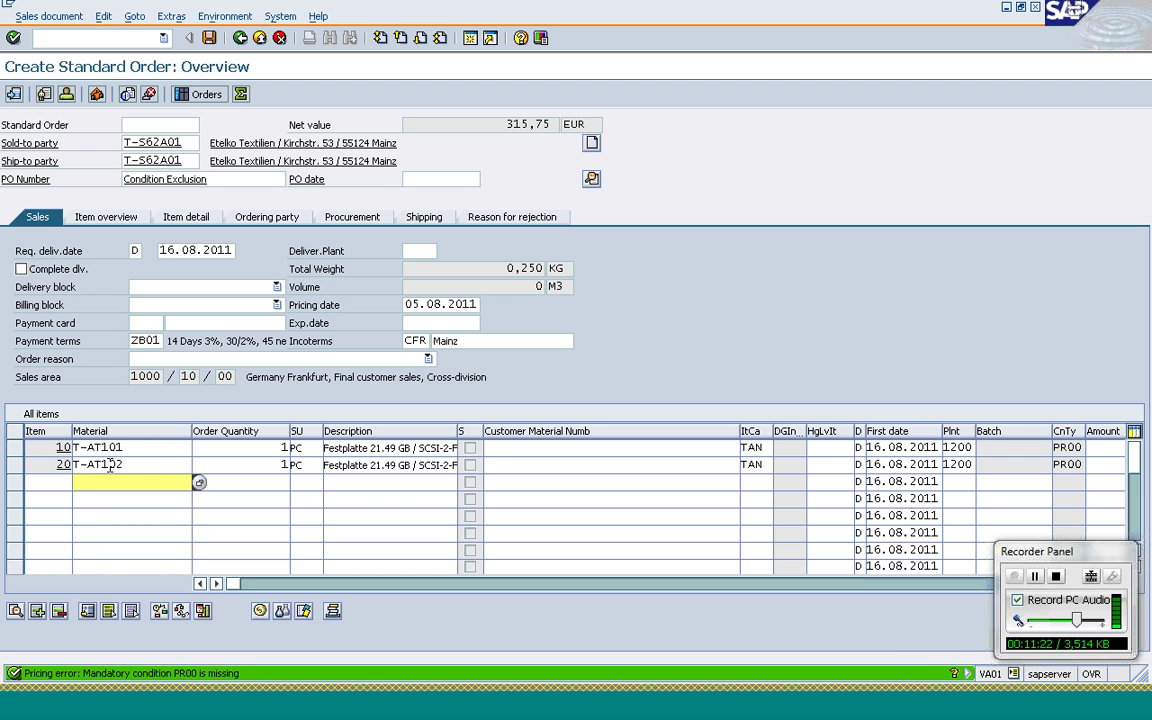
- Review the KA00 and K004 discounts in the pricing conditions of item 10, T-AT101, and switch to item 20
click(14, 455)
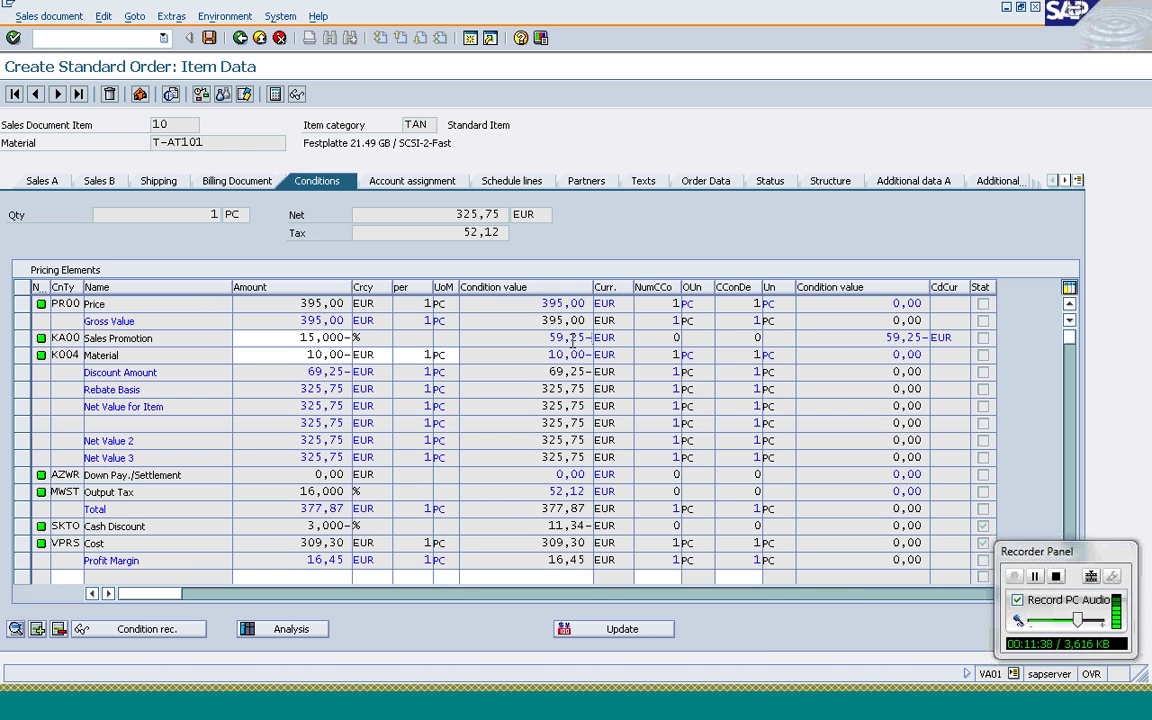
click(312, 356)
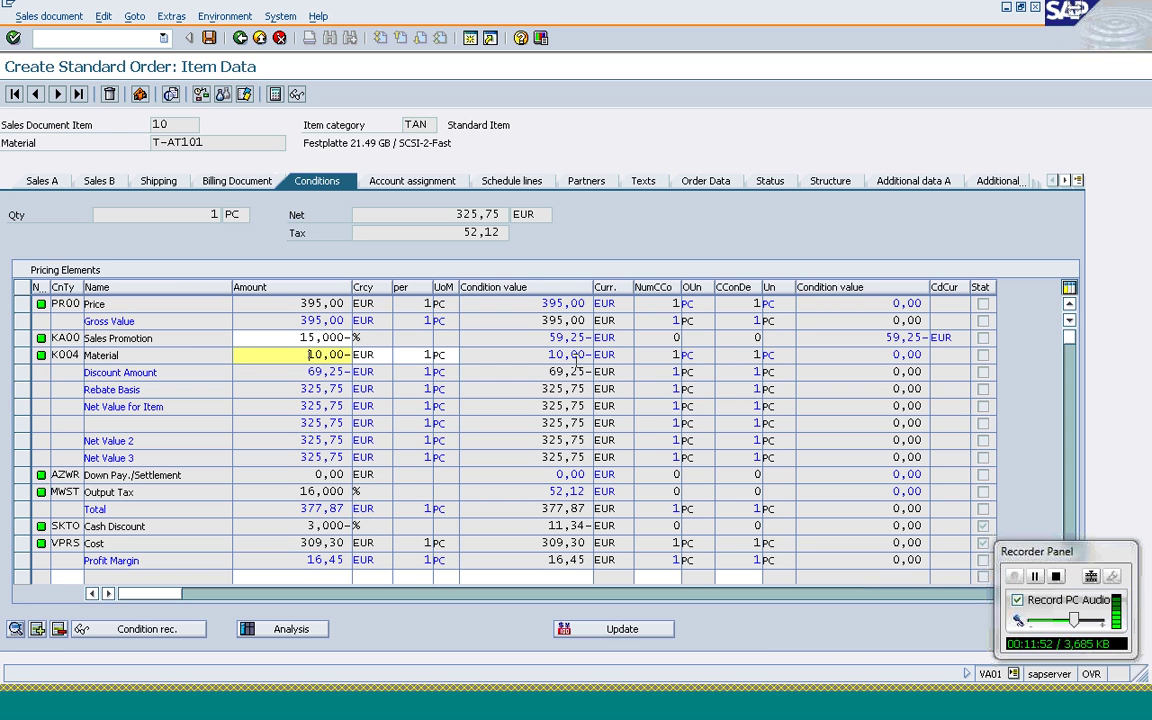
click(57, 94)
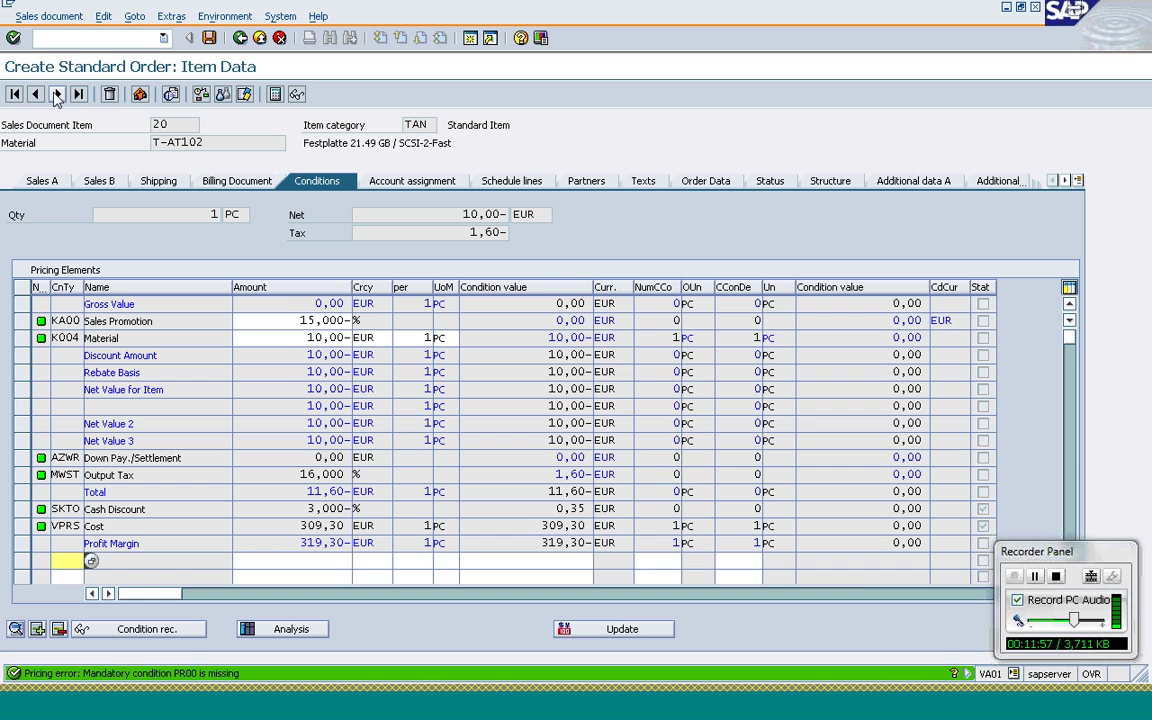
- Try to add a PR00 price condition of 395 to item 20, T-AT102, and leave the order
text(pr00)
key(Tab)
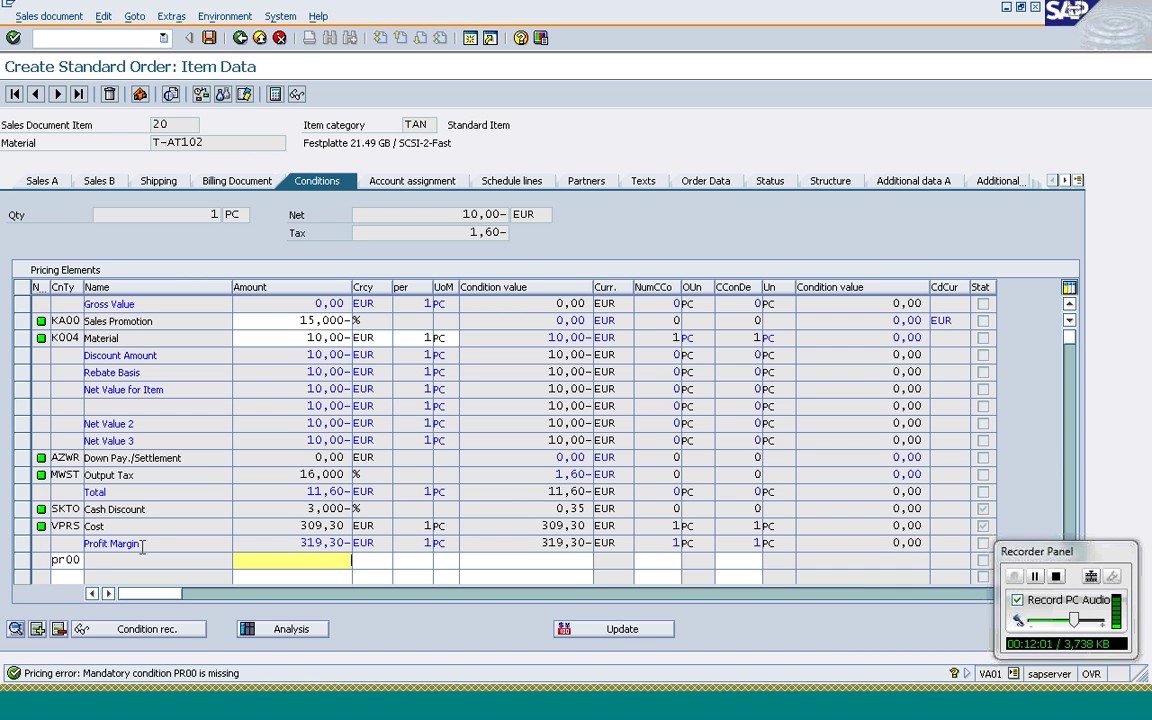
text(395)
key(Return)
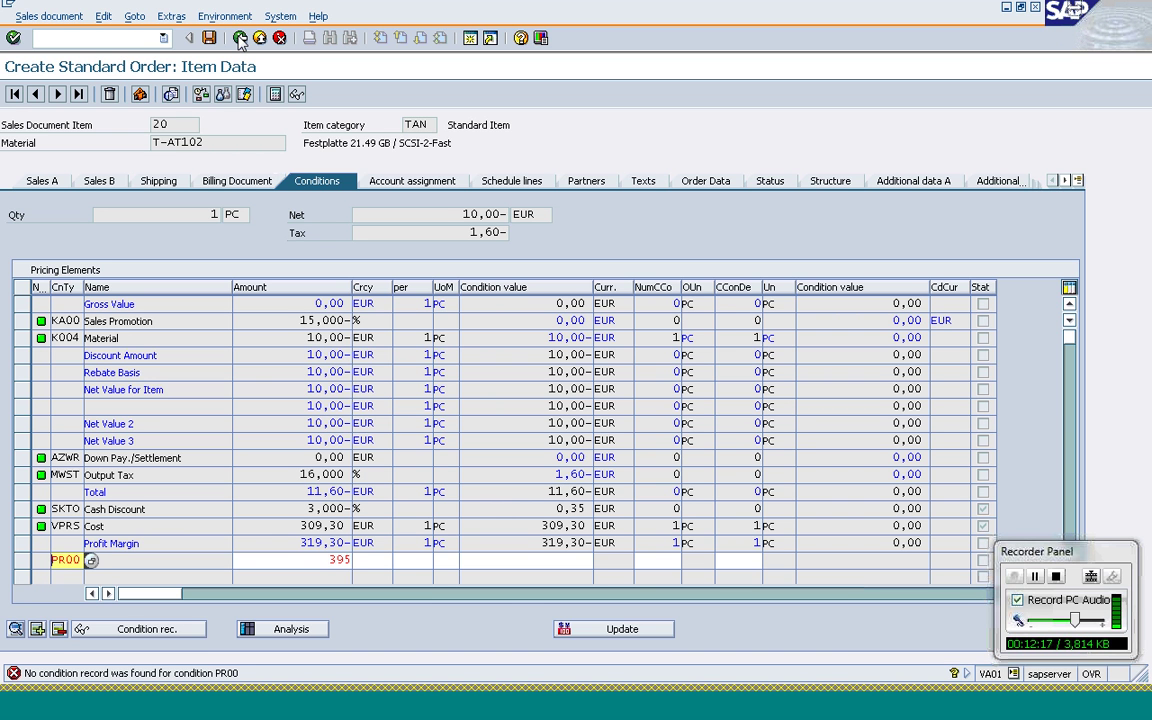
click(58, 629)
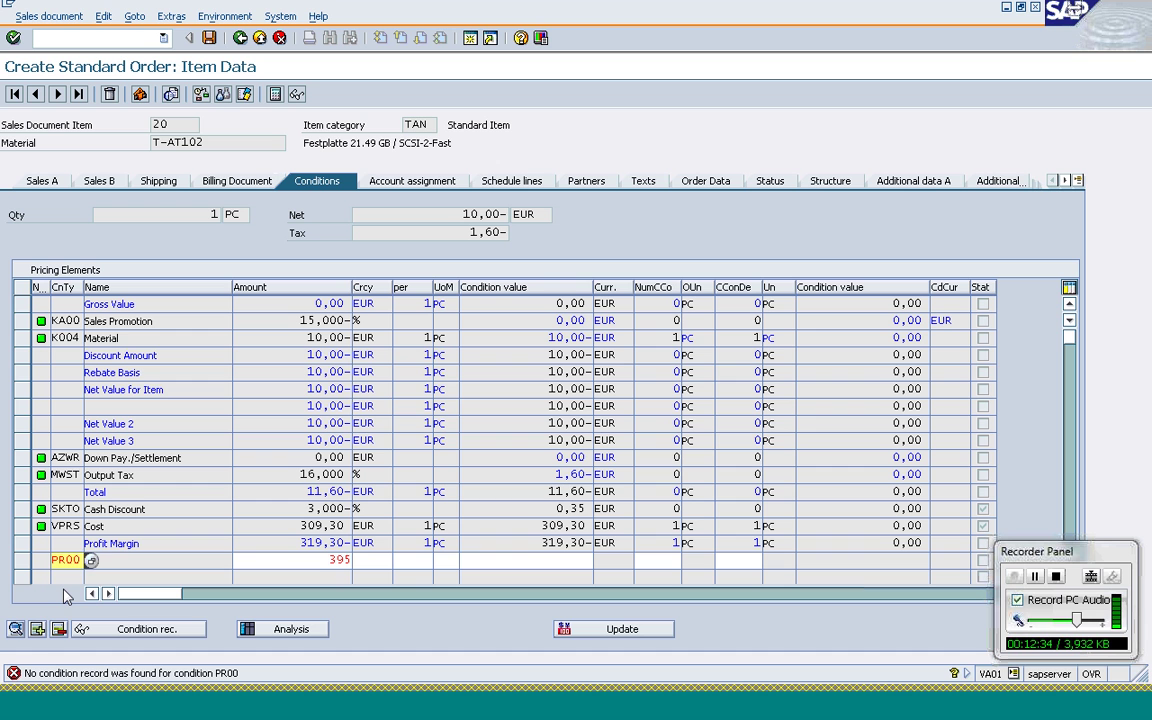
key(Return)
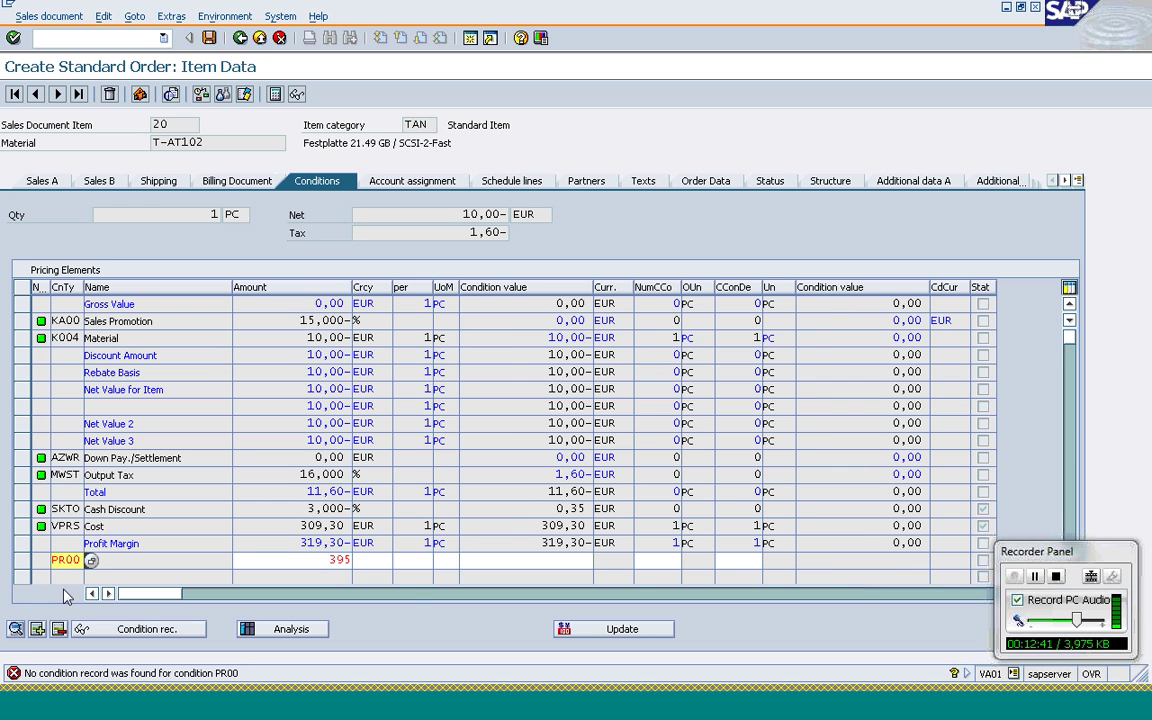
click(277, 38)
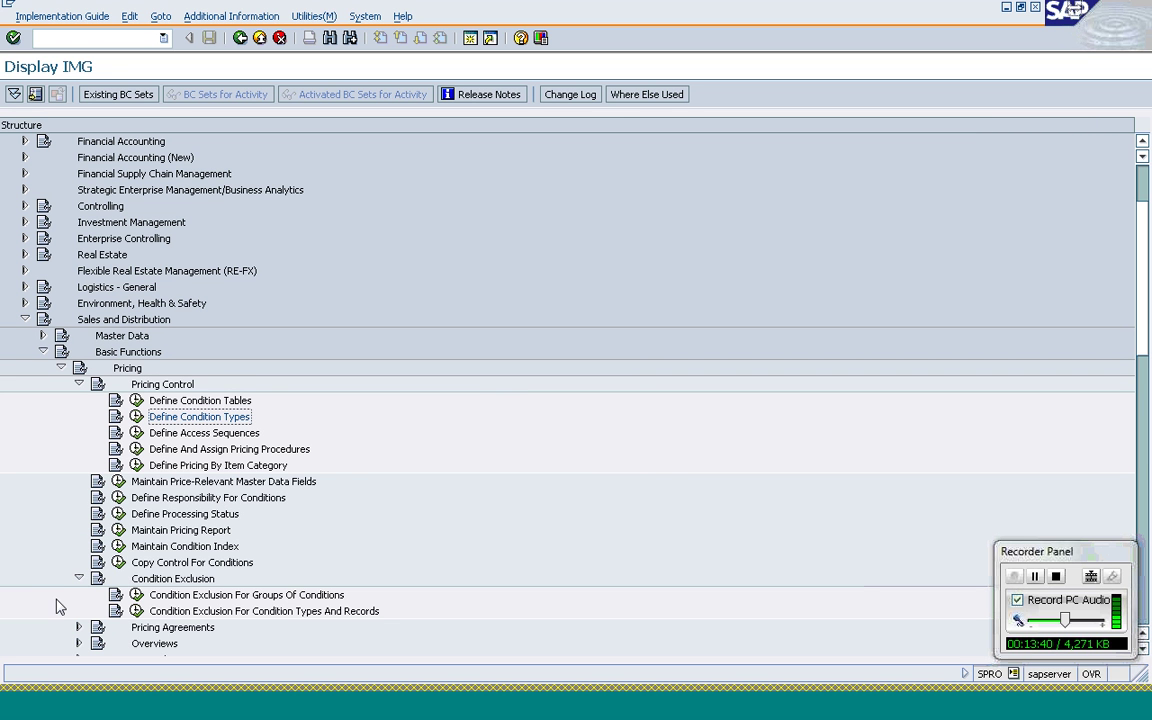
- Create condition exclusion group 0008 under condition exclusion for groups of conditions, naming it with the person's first name followed by "(Material)"
click(140, 597)
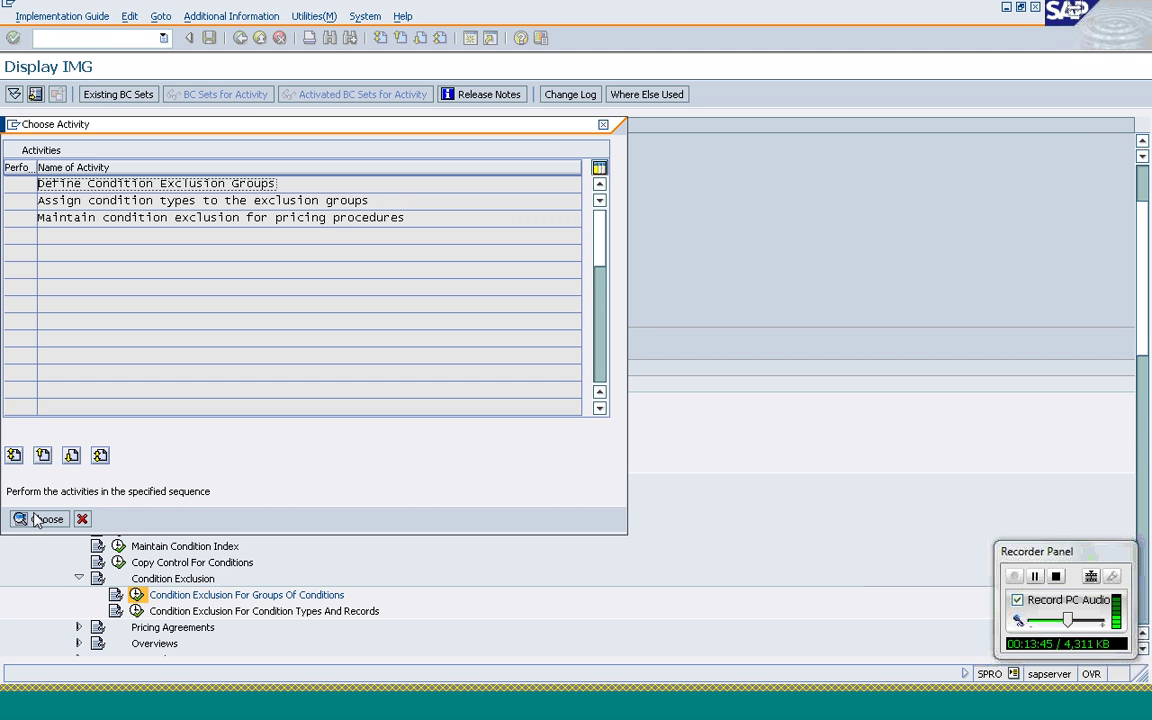
click(37, 520)
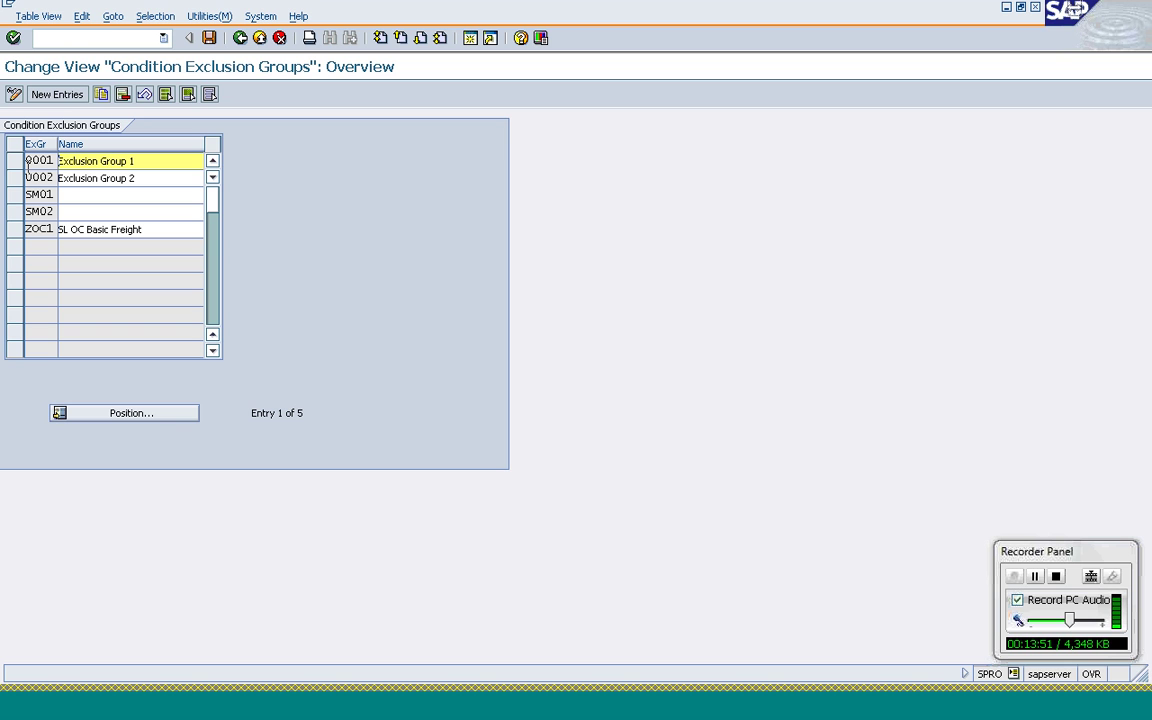
click(57, 95)
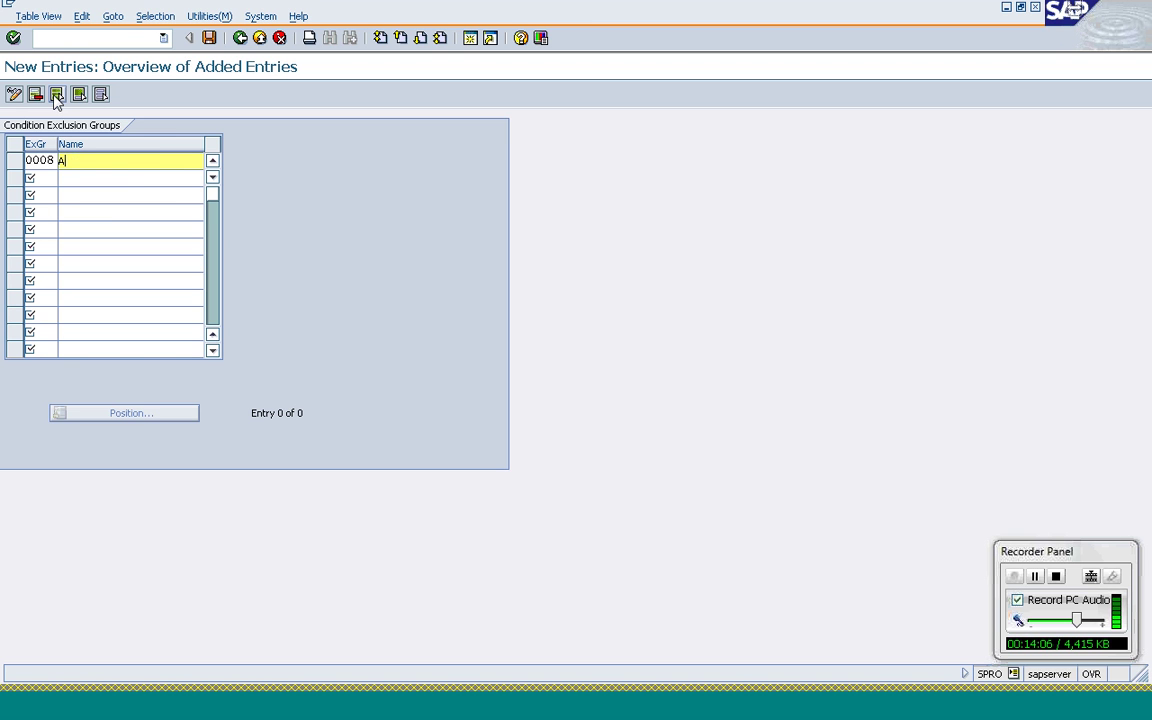
text(bid (Material))
- Add exclusion group 0009, named with the person's first name followed by "(Customers)", save both groups and return to the activity list
click(44, 178)
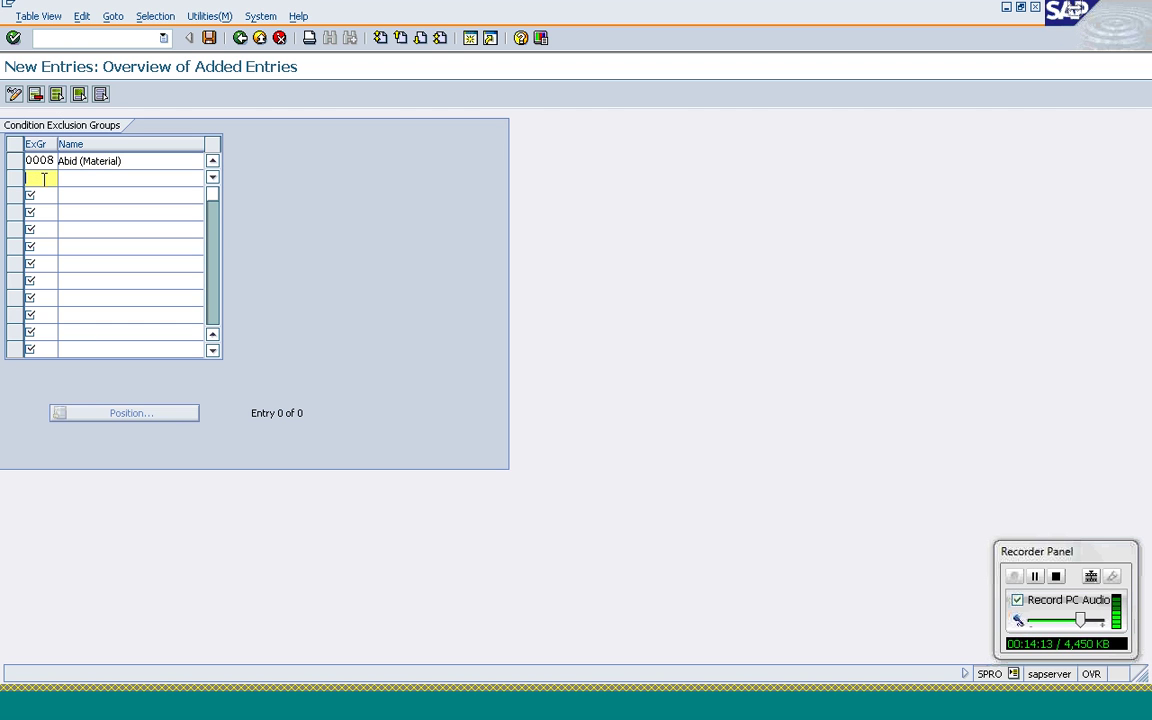
text(0009)
key(Tab)
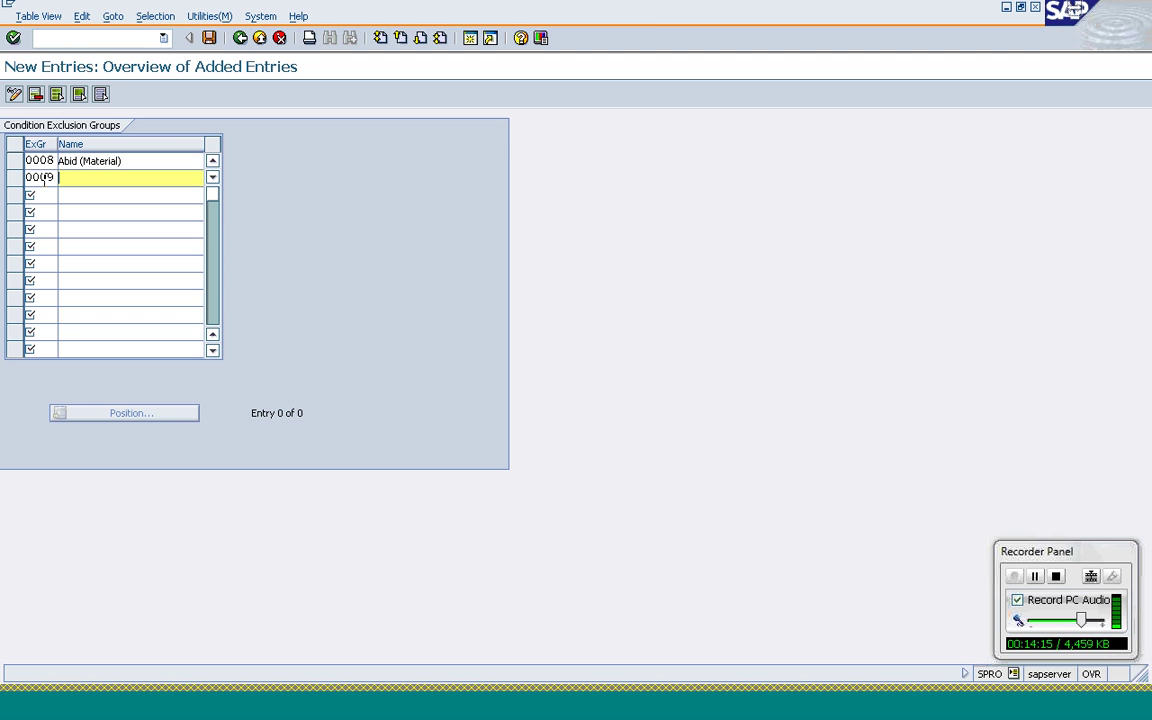
text(Abid (Customers))
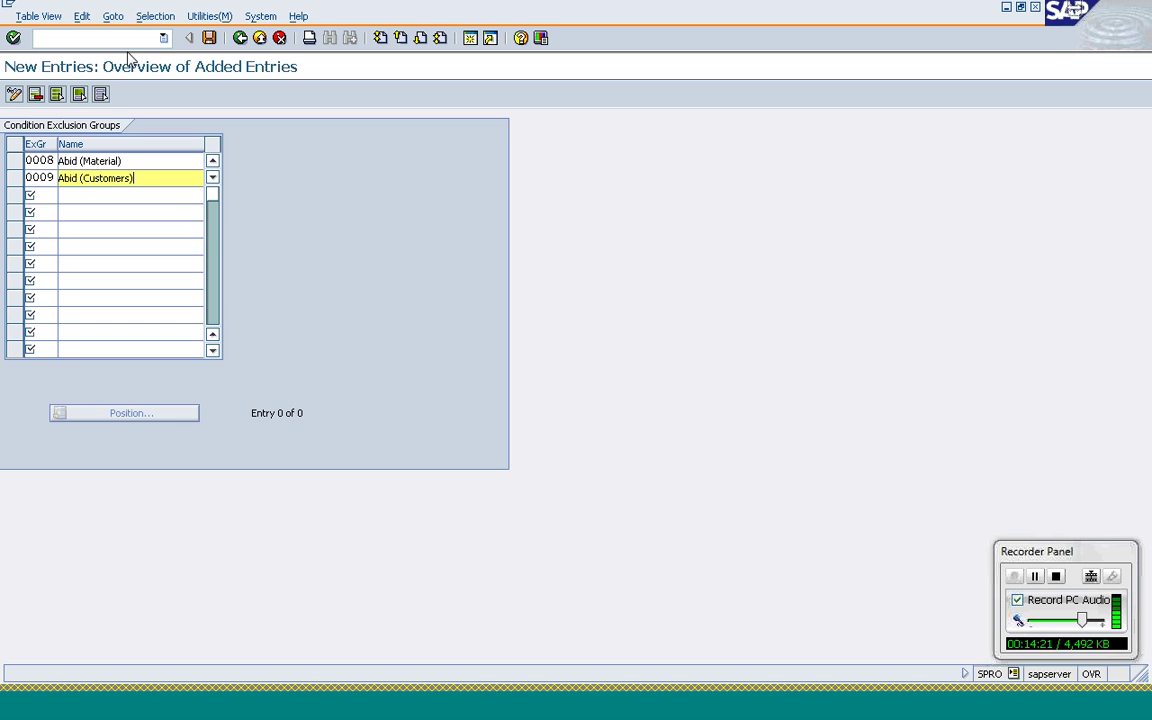
key(Return)
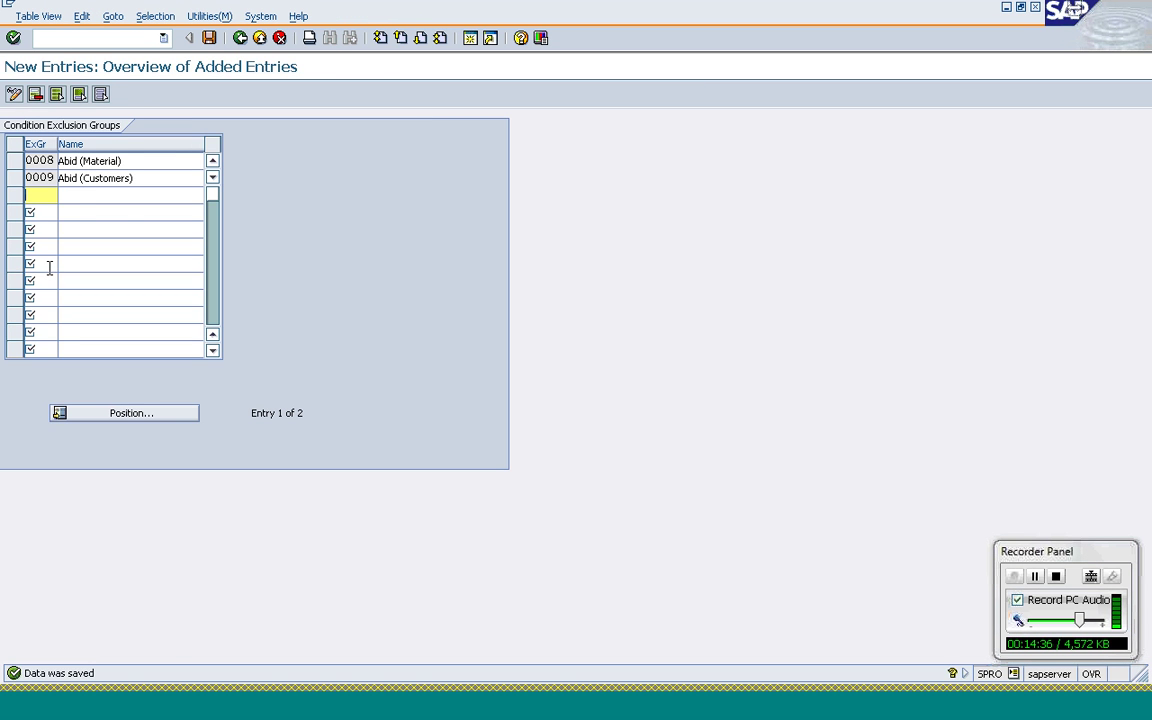
click(241, 38)
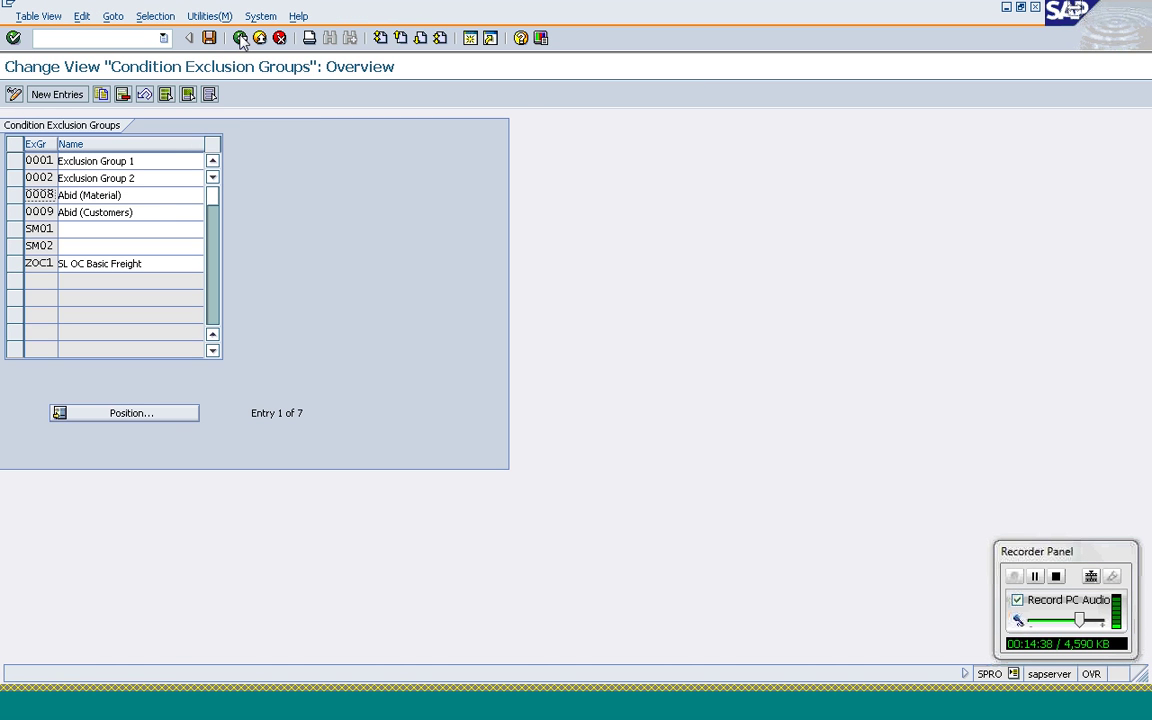
click(241, 38)
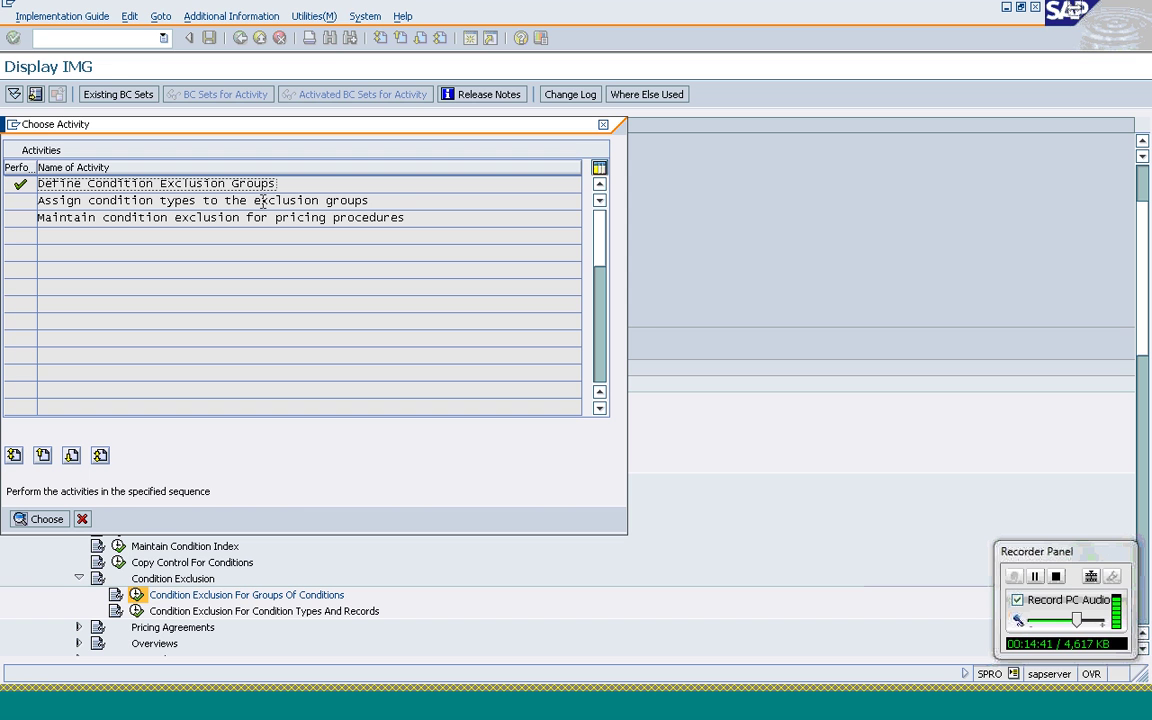
- In the assignment of condition types to exclusion groups, copy all Exclusion Group 1 entries from K004 to K032
click(242, 201)
double_click(243, 201)
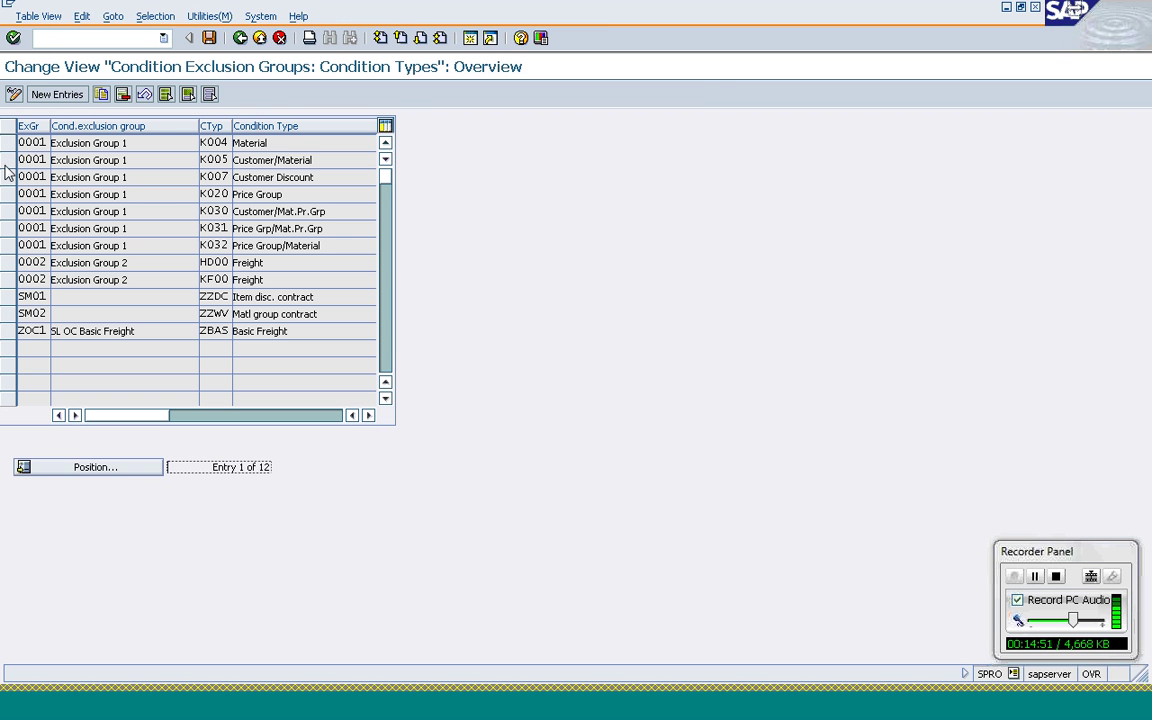
click(7, 143)
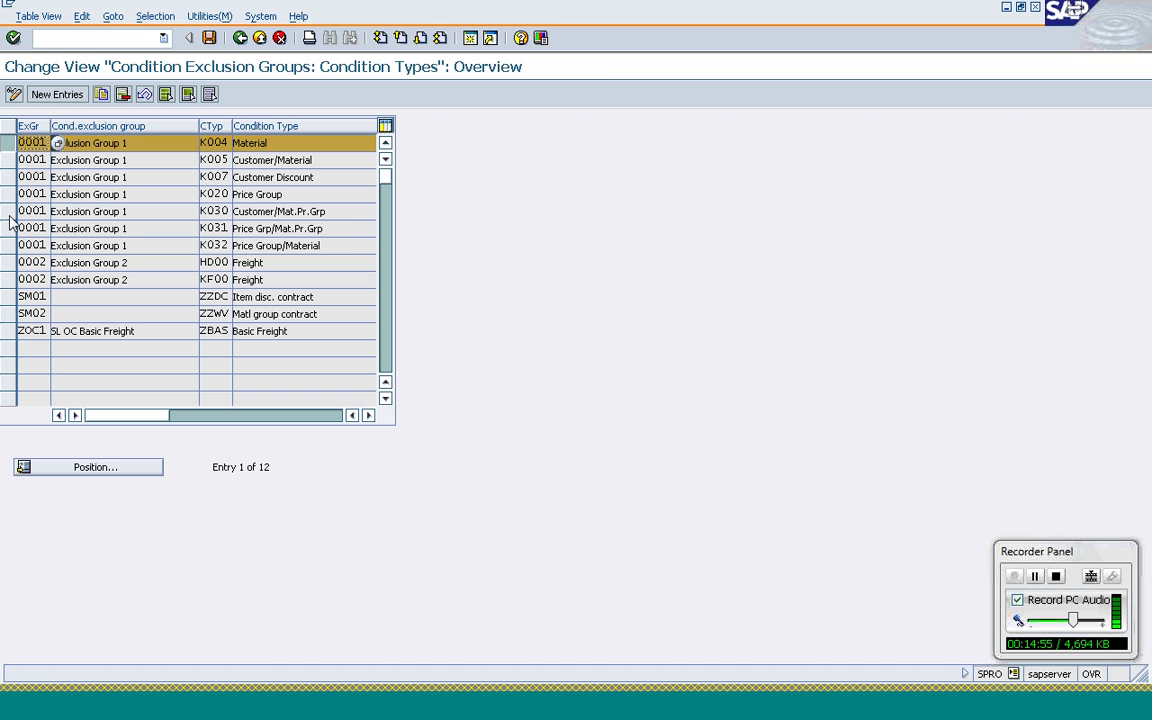
shift+click(9, 211)
shift+click(9, 228)
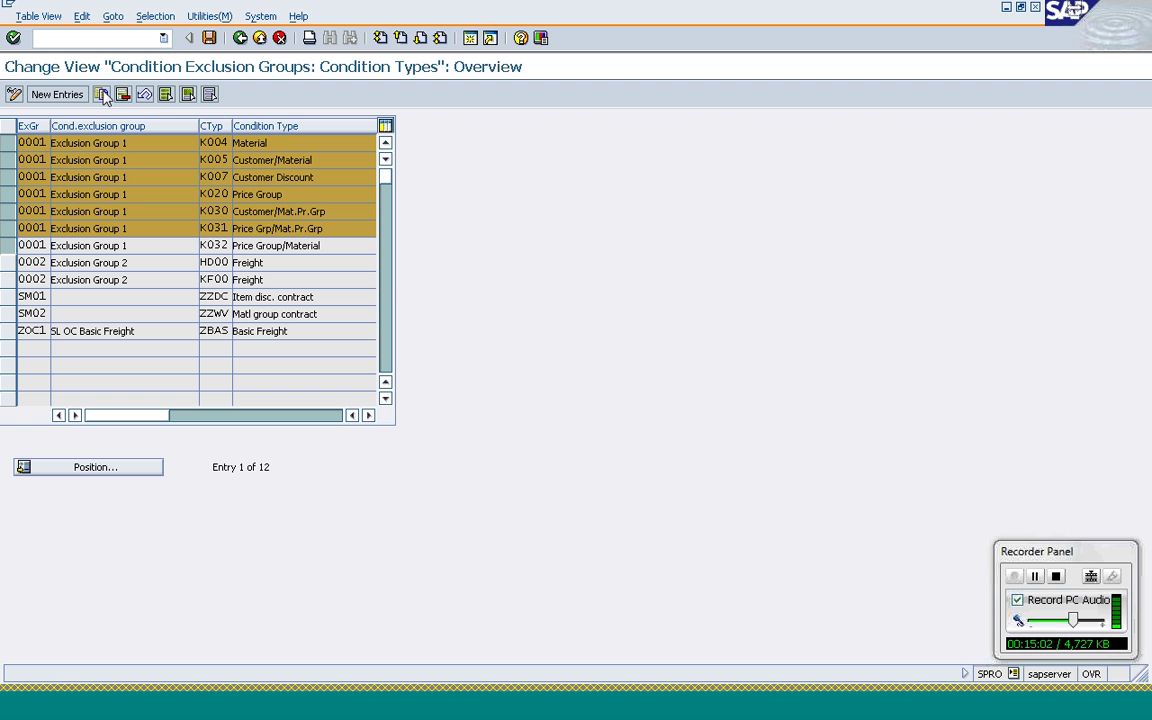
key(shift+Down)
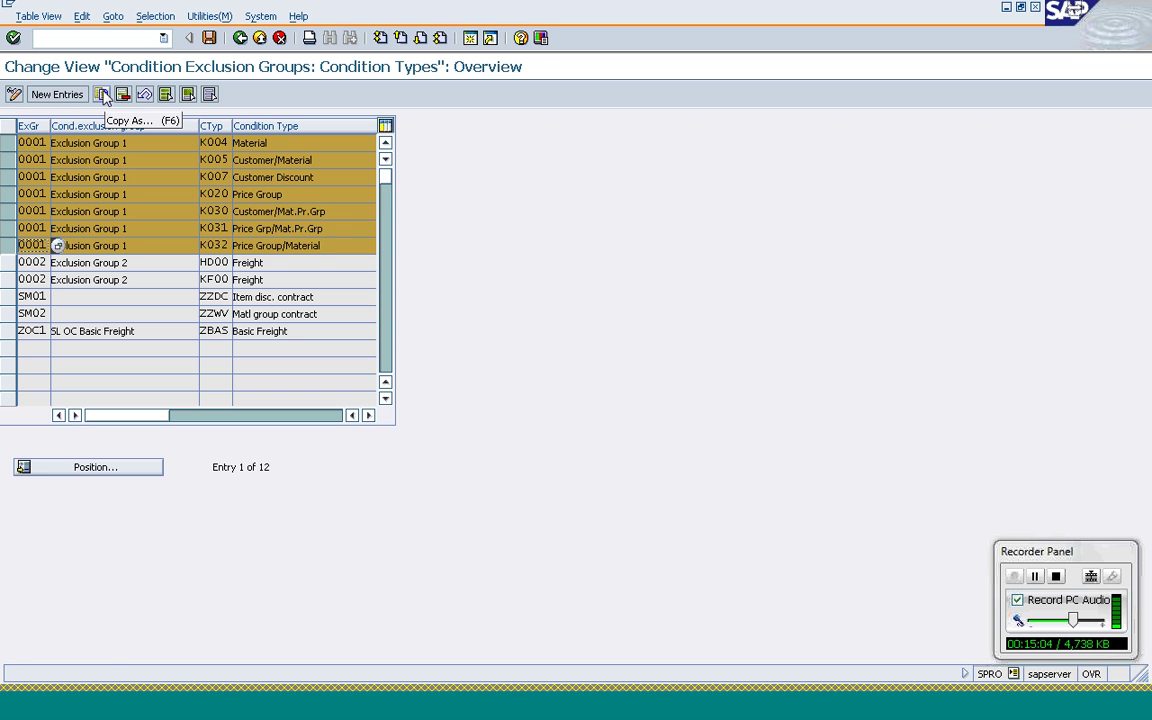
click(101, 95)
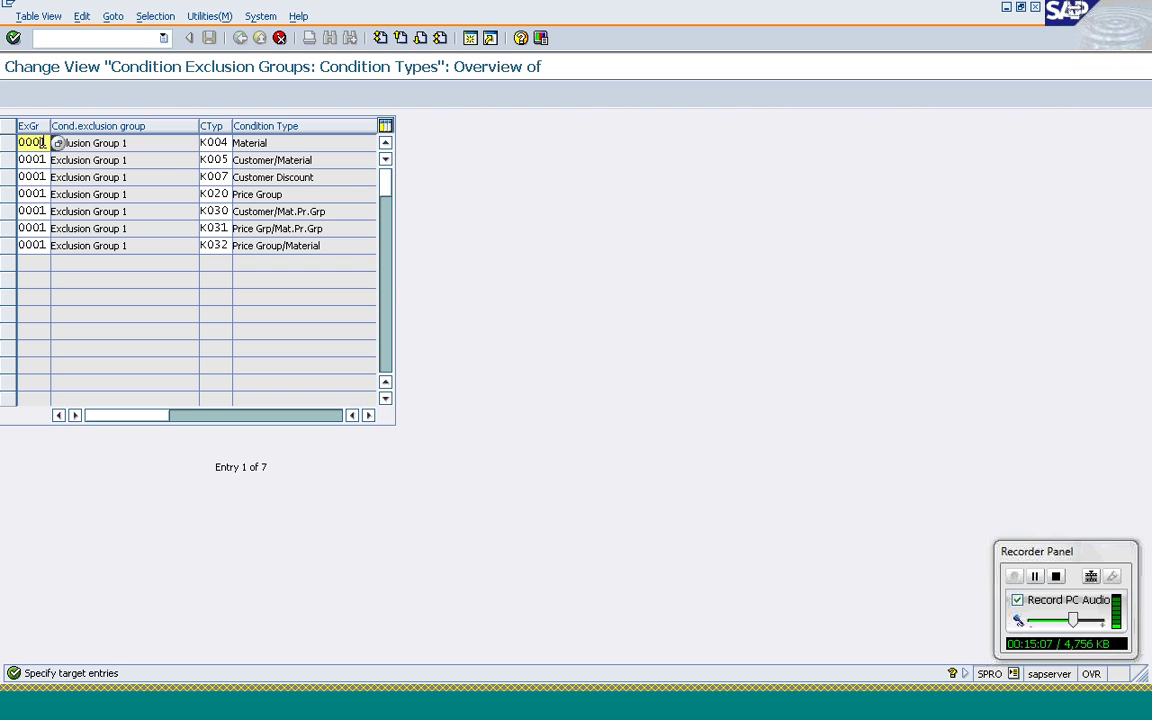
- Reassign the seven copied condition type entries, K004 to K032, to exclusion group 0008
text(8)
key(Down)
text(8)
key(Down)
text(8)
key(Down)
text(8)
key(Down)
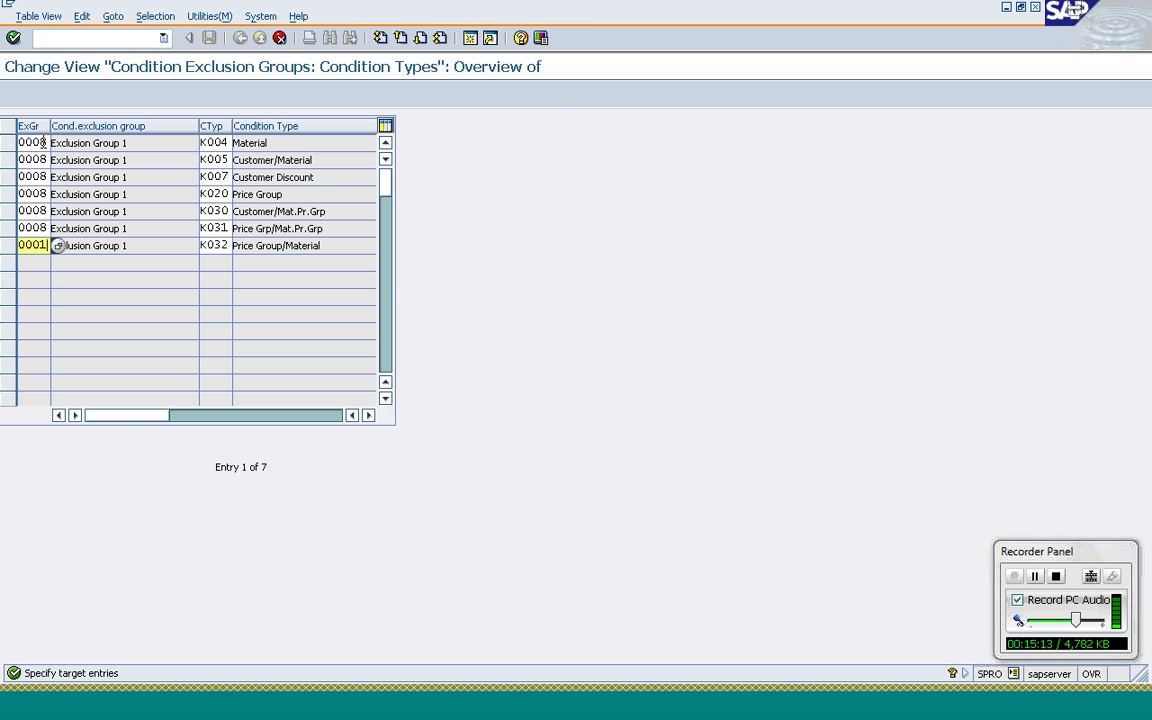
text(8)
key(Return)
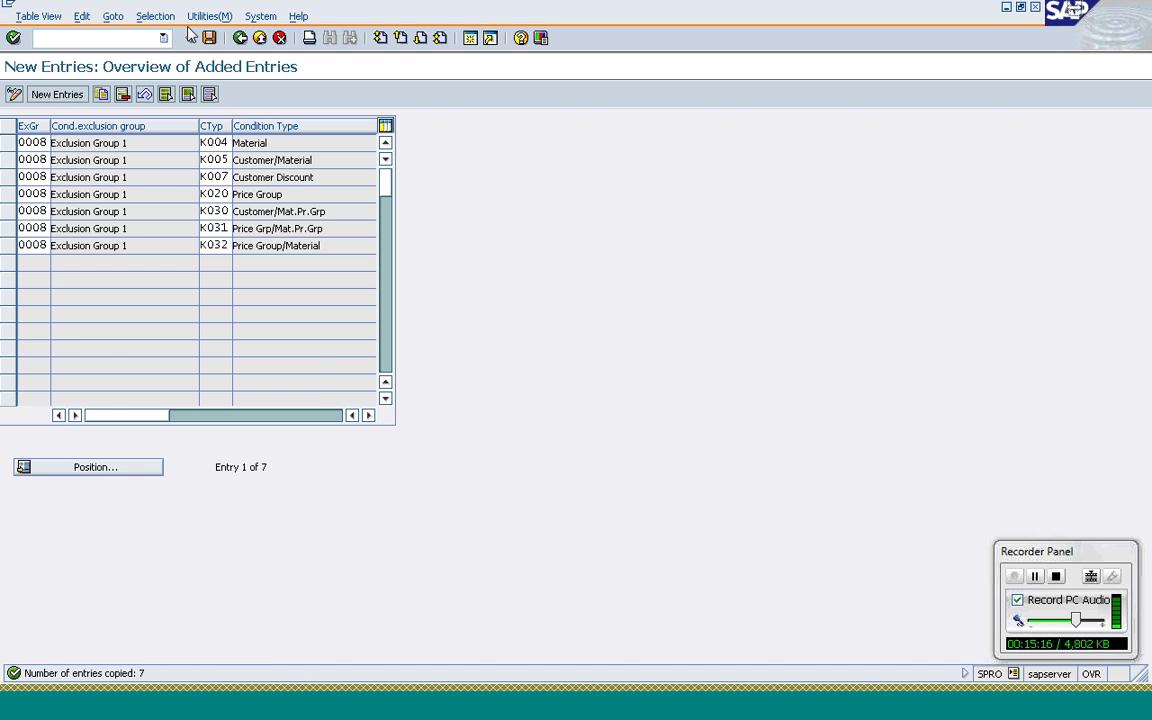
- Create new assignment entries linking condition types K005 and K007 to exclusion group 0009
click(10, 262)
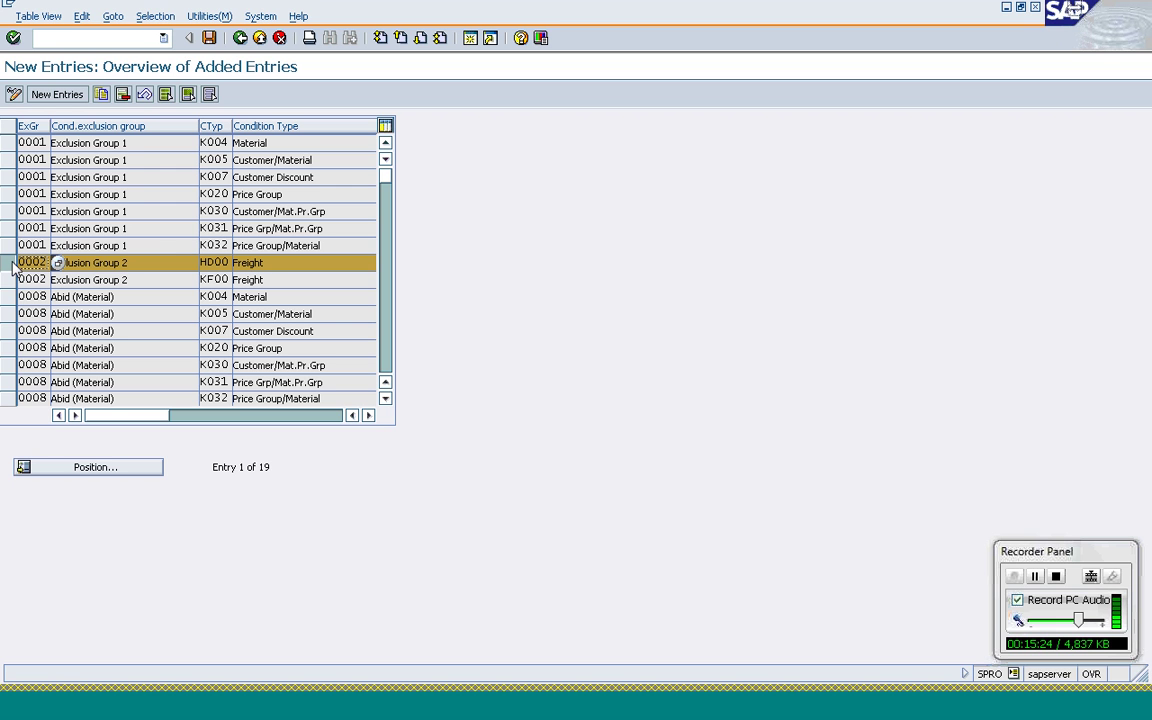
key(F5)
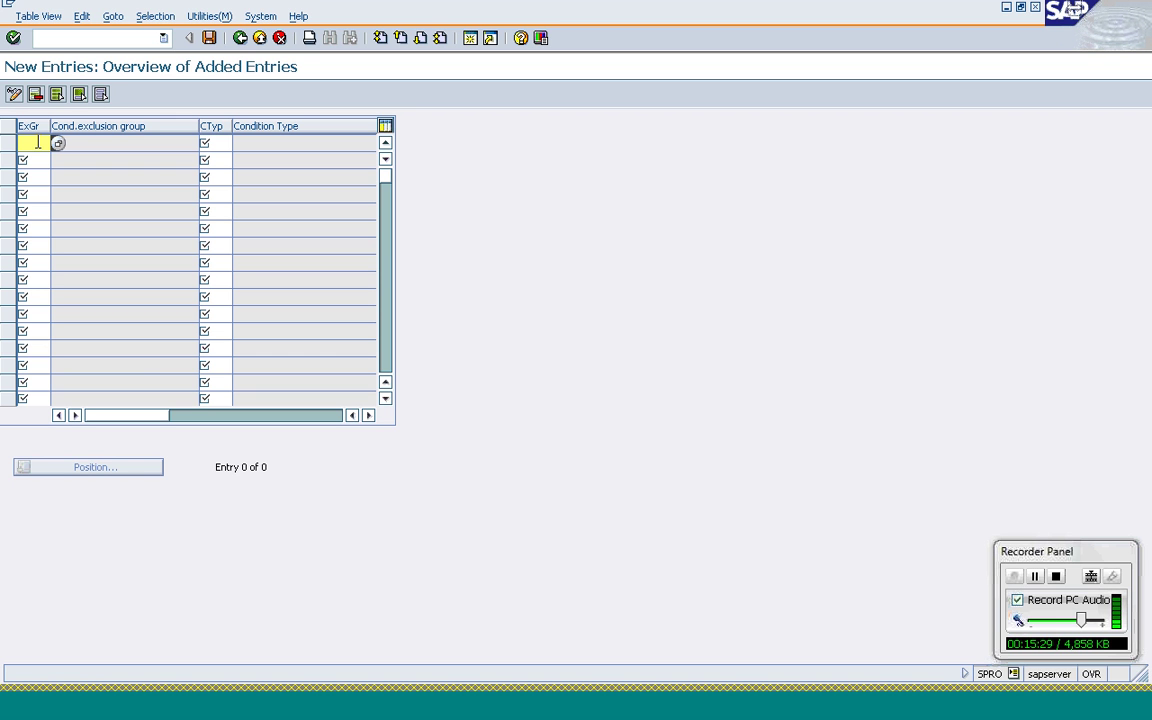
text(0009)
key(Tab)
text(K00)
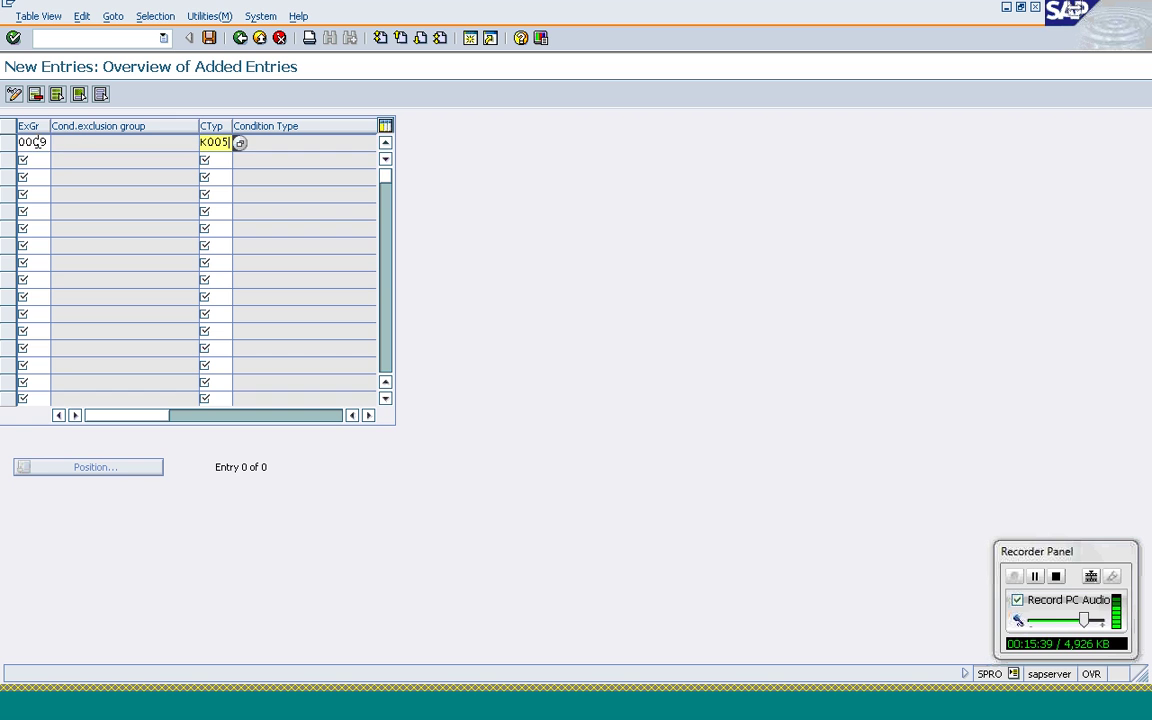
click(29, 160)
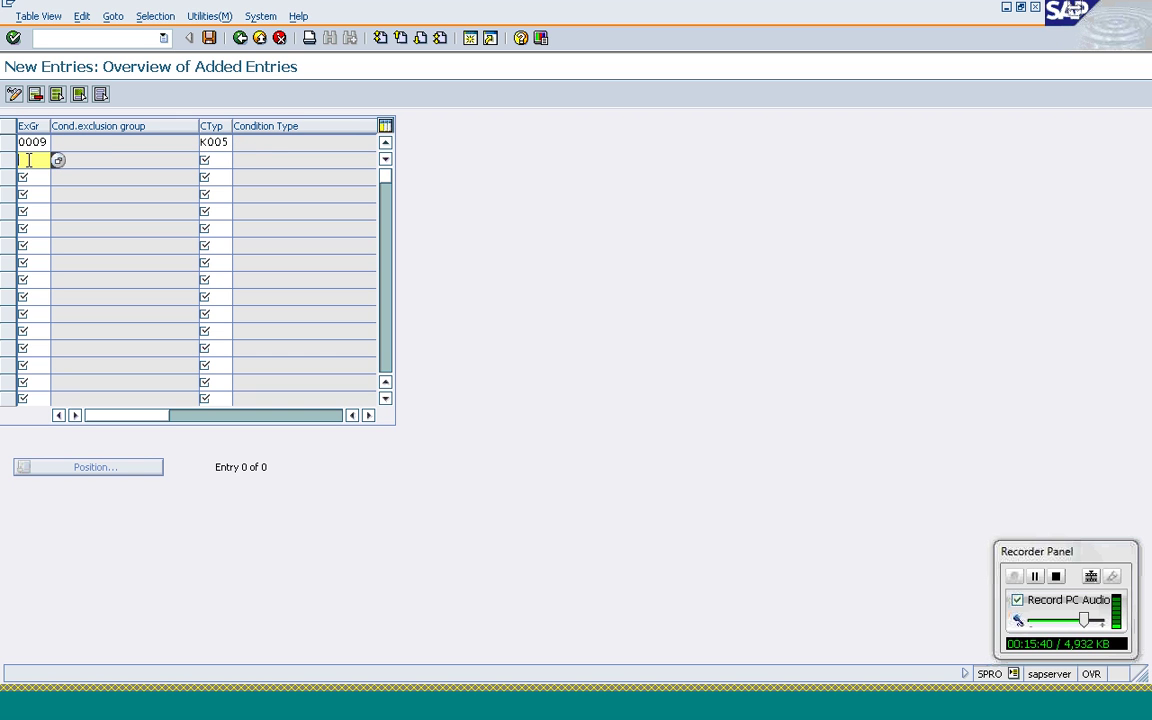
text(0009)
key(Tab)
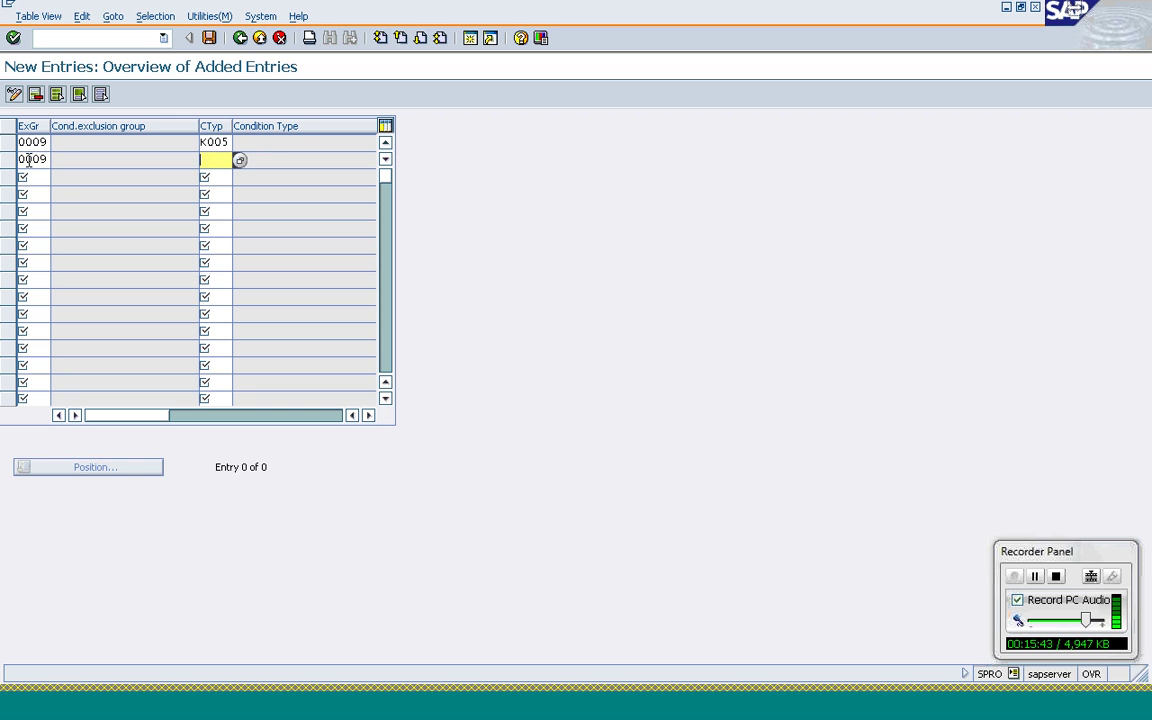
text(K000)
text(7)
- Add condition type K004 to exclusion group 0009 and return to the activity list
click(30, 176)
text(00)
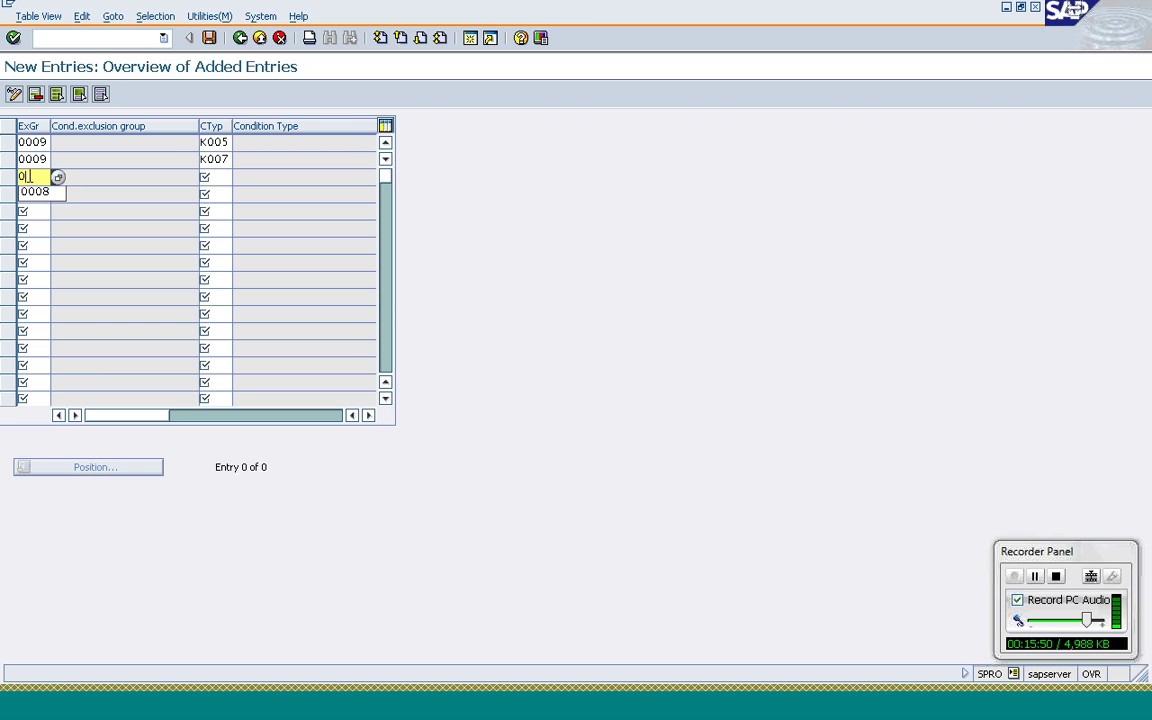
text(0)
text(9)
key(Tab)
text(K00)
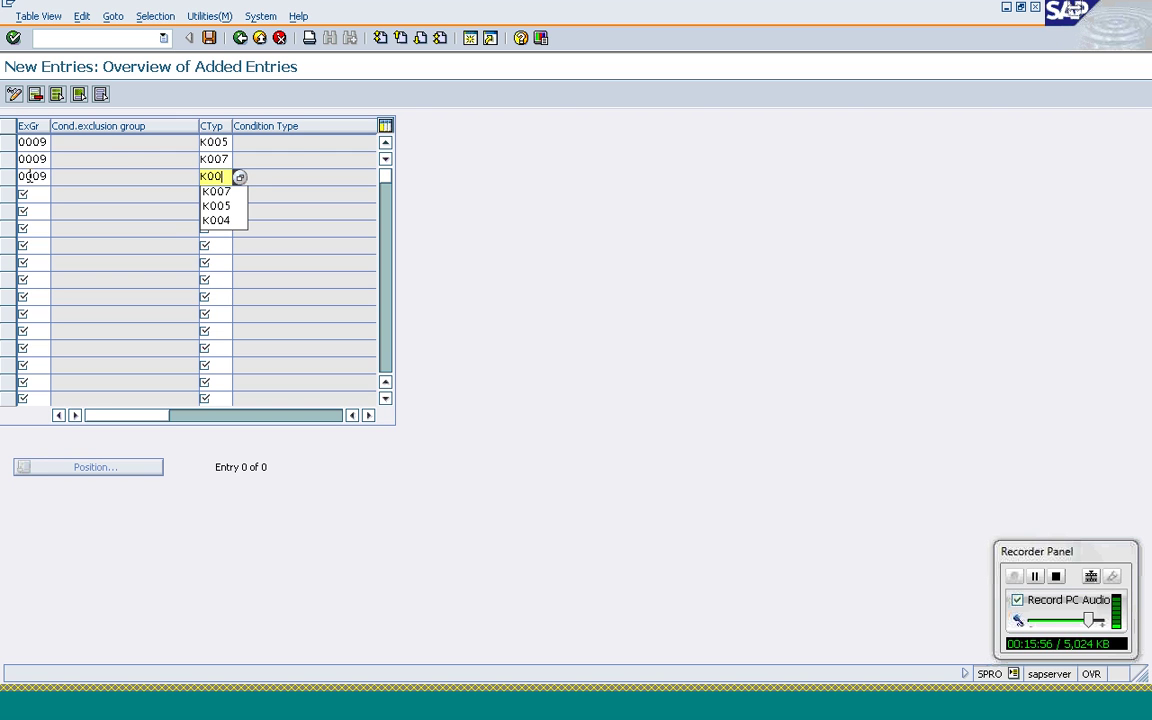
text(4)
key(Return)
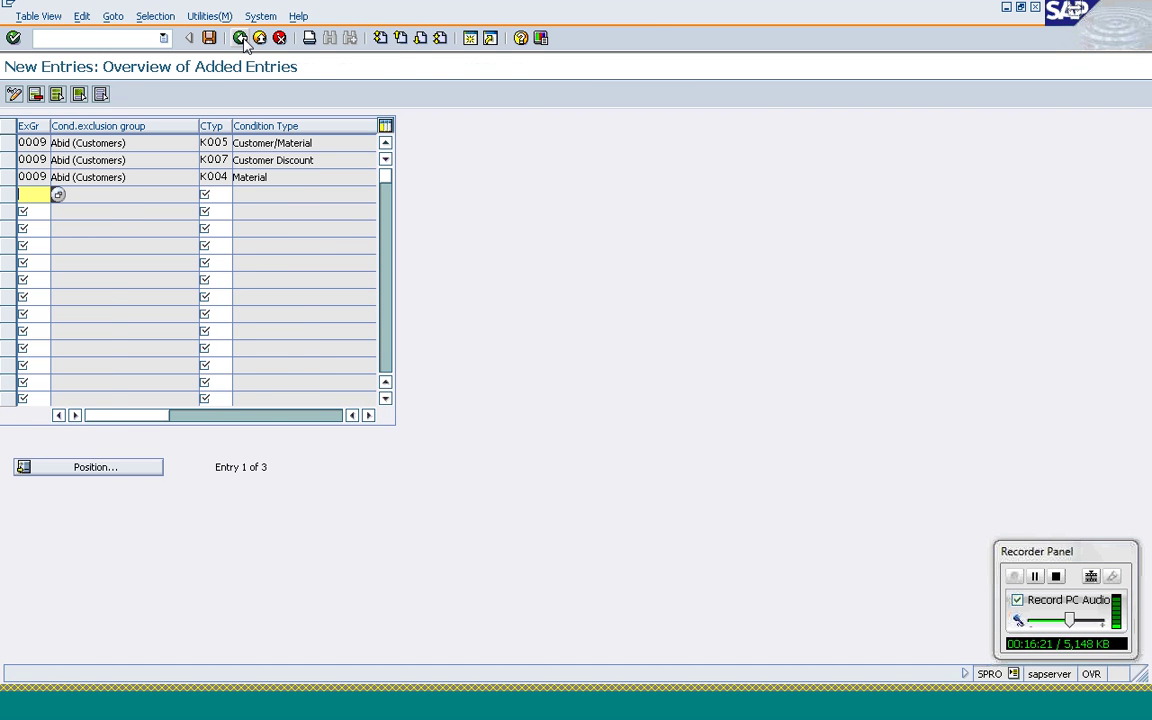
click(241, 38)
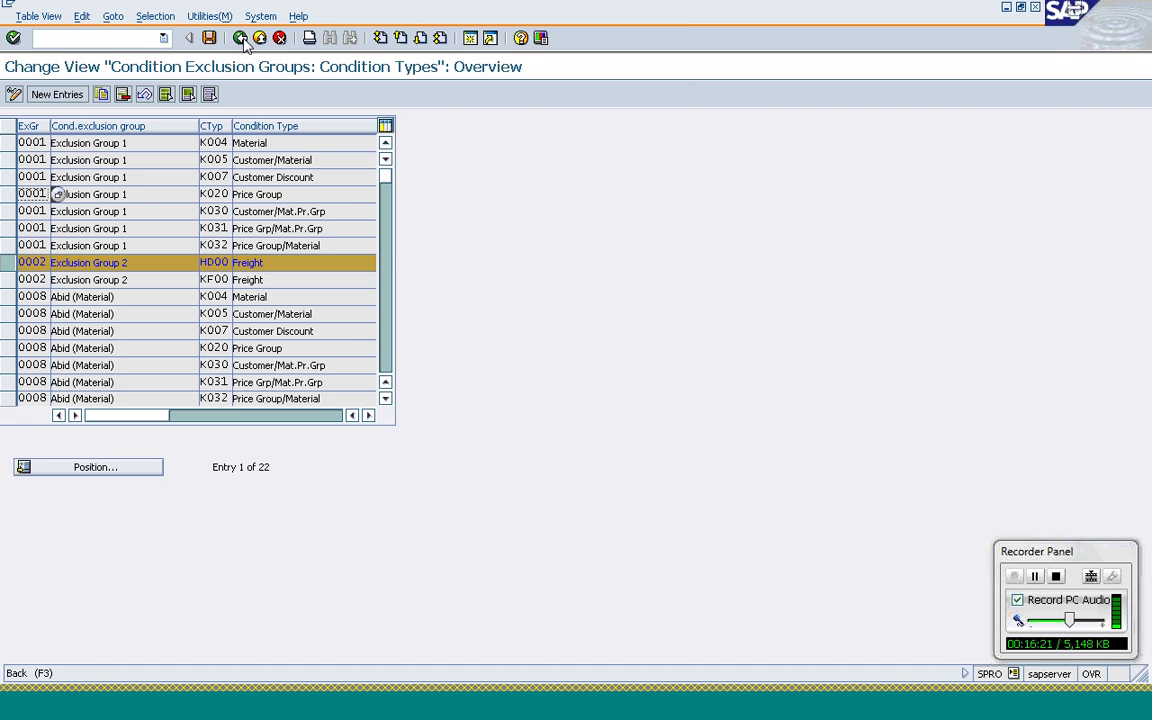
click(241, 38)
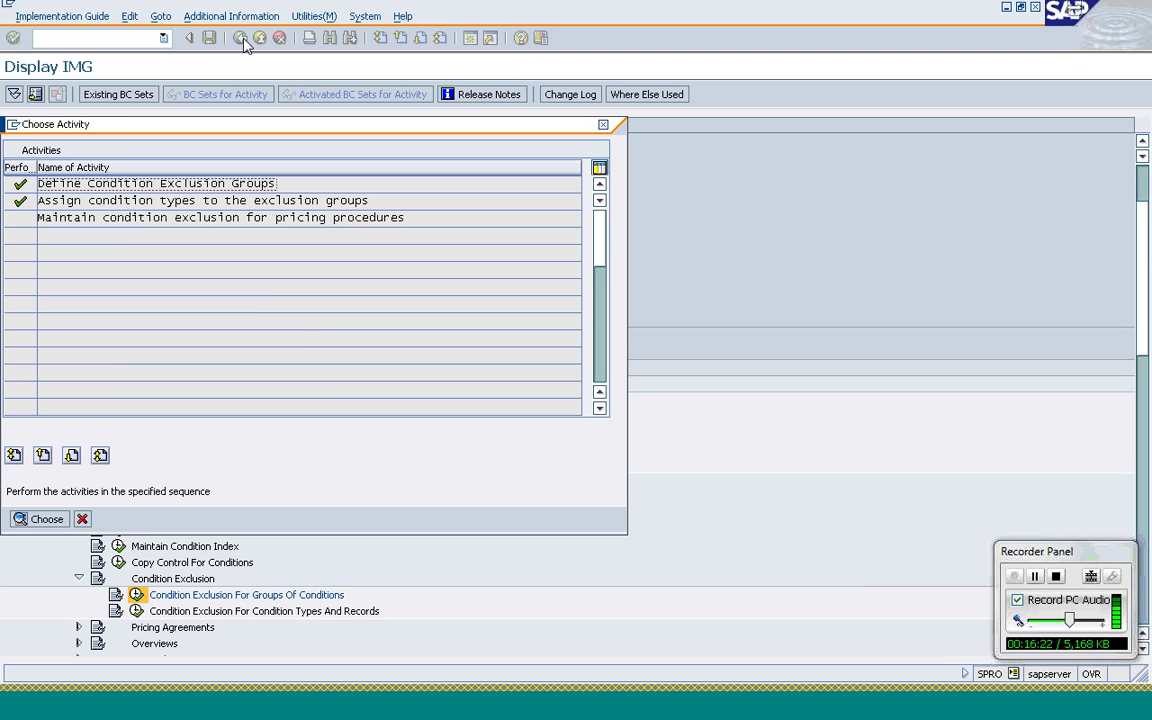
- Start a new exclusion entry with sequence number 20 for pricing procedure RVAA01 and review the available exclusion procedures
double_click(174, 220)
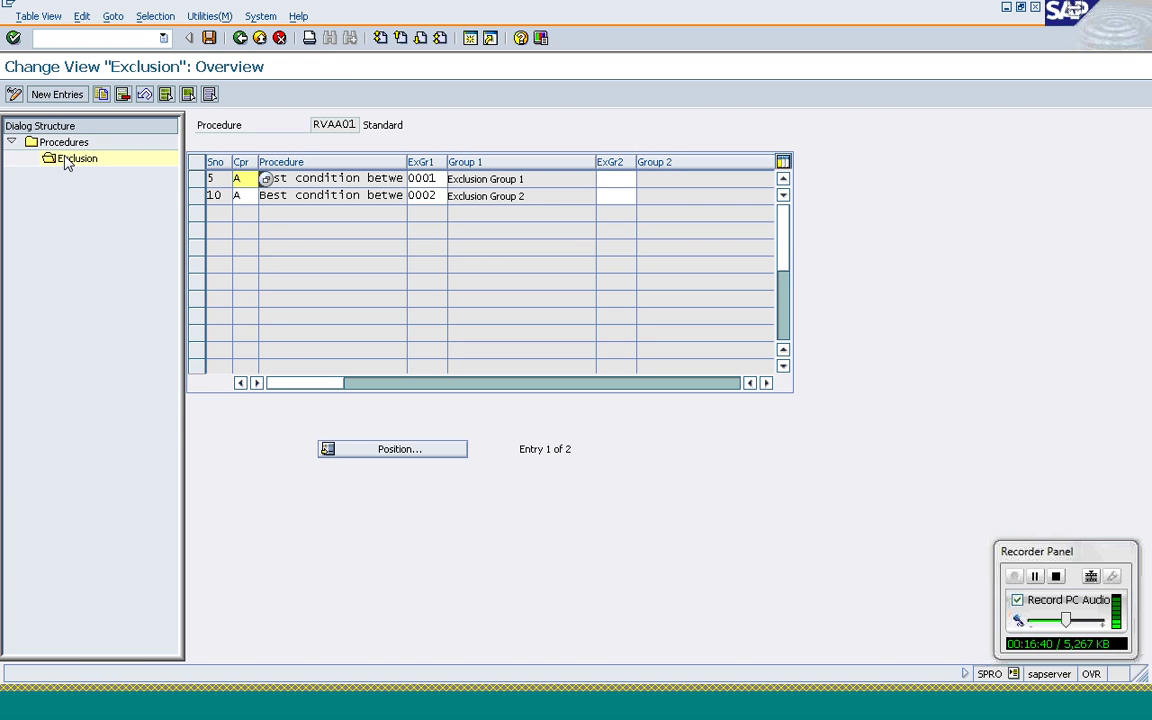
click(65, 93)
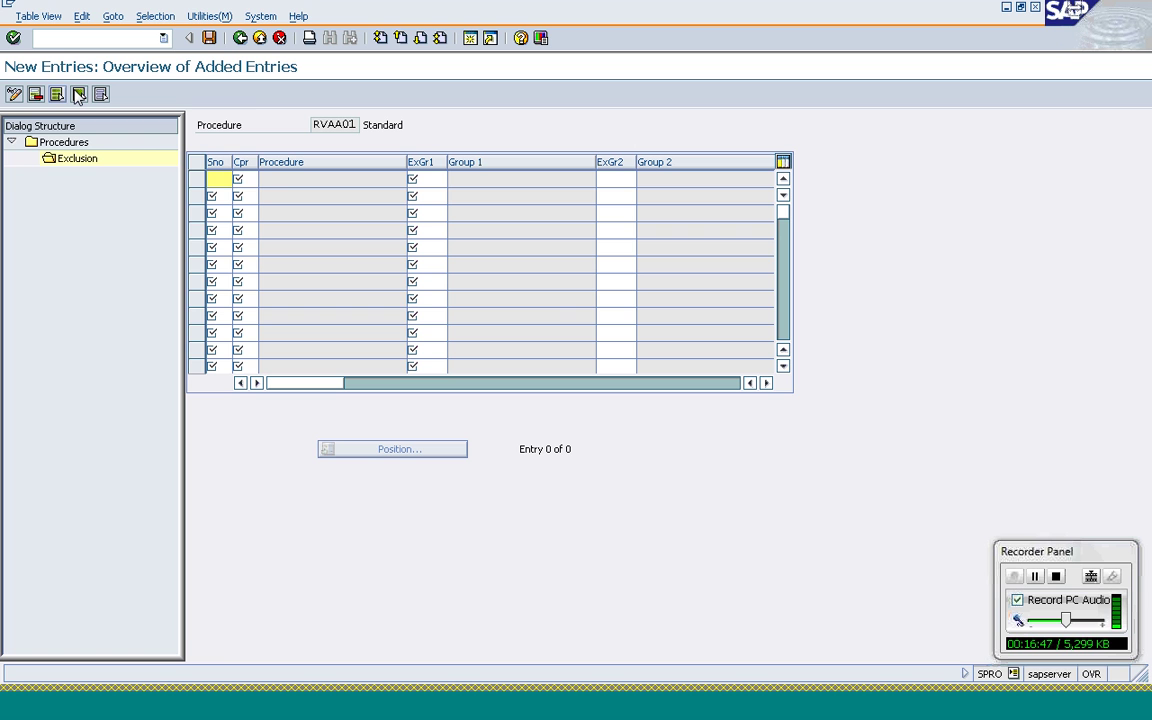
text(20)
key(Tab)
click(267, 183)
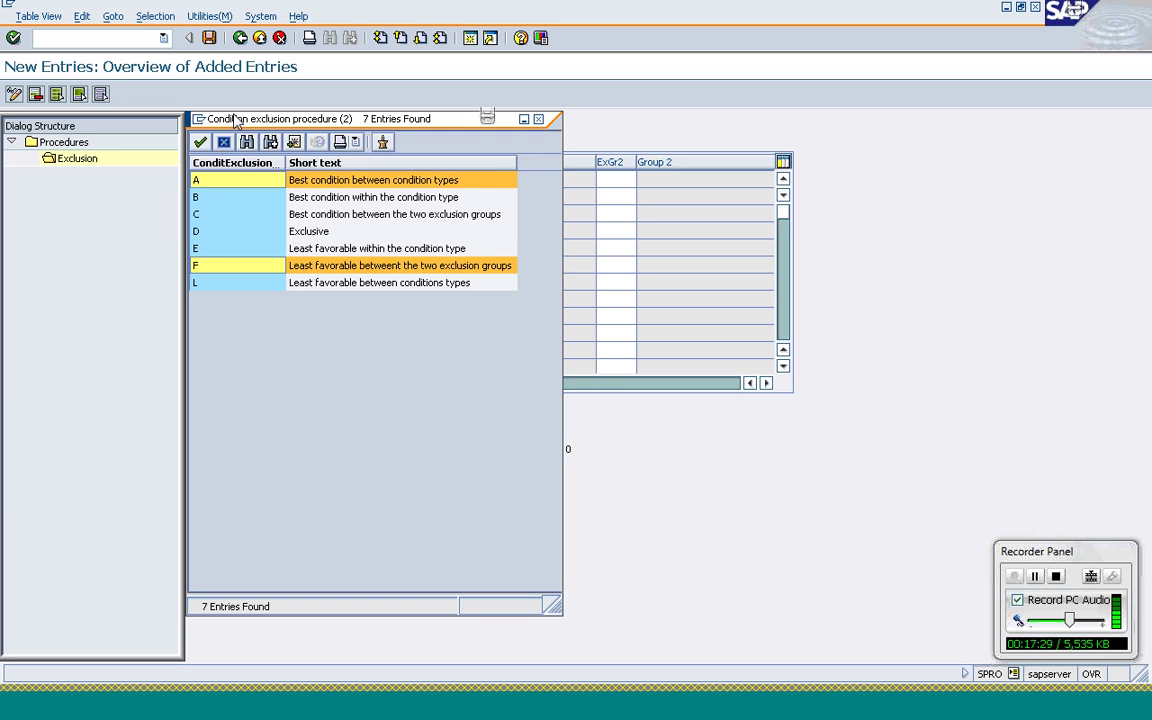
key(Escape)
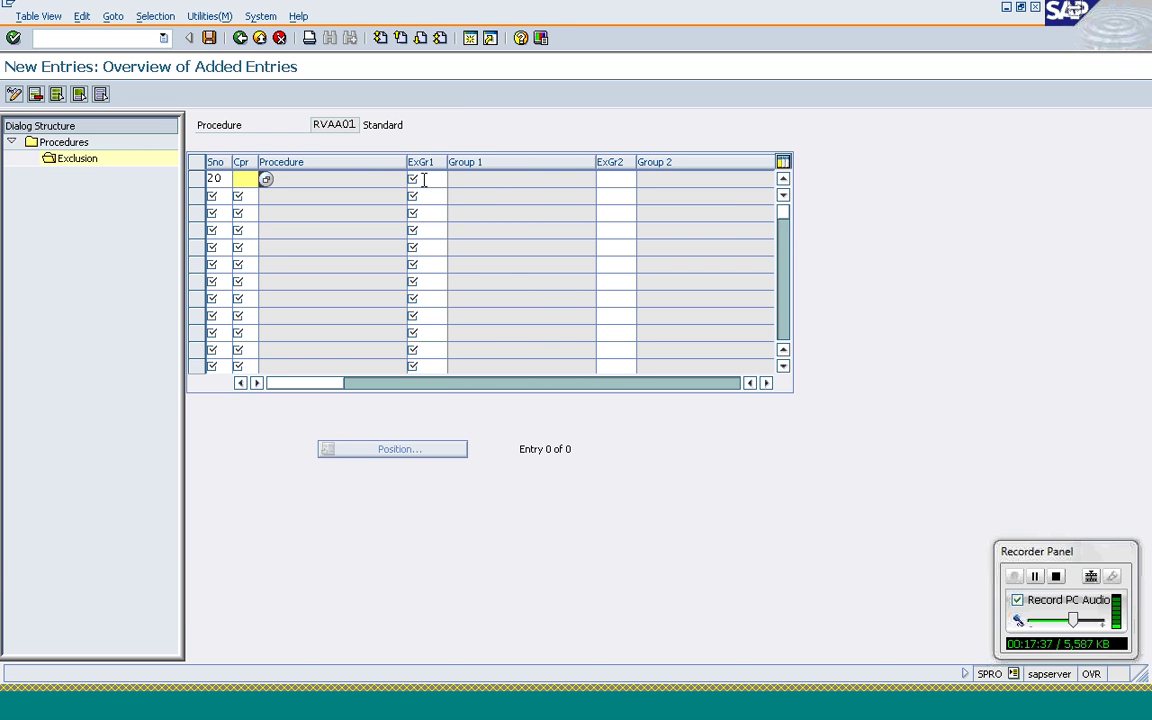
- Complete entry 20 with procedure F, least favorable between two exclusion groups, using 0008 and 0009, and delete the existing best-condition entries
click(424, 180)
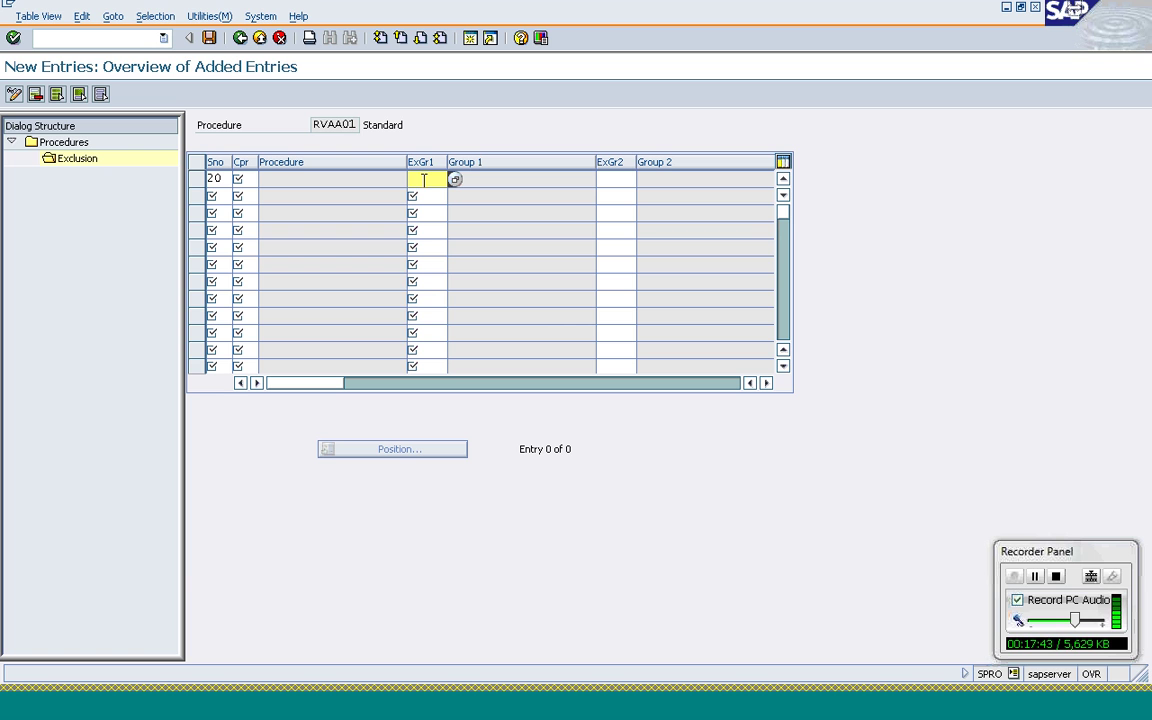
text(0008)
key(Tab)
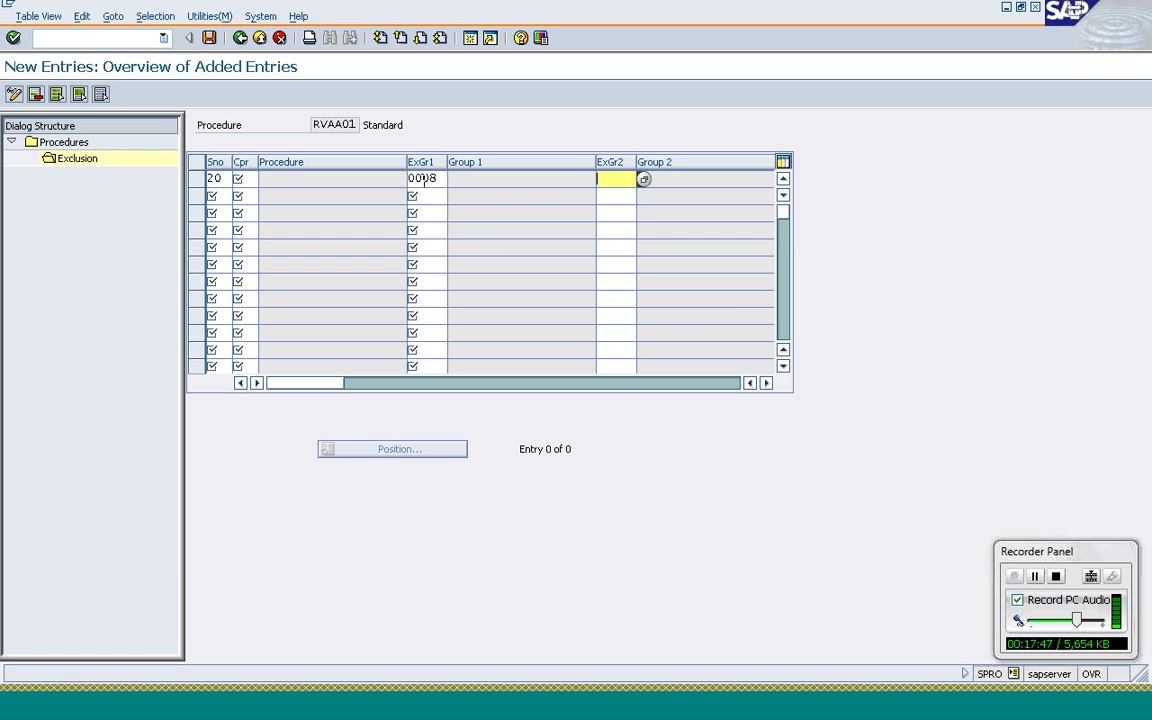
text(0009)
key(Return)
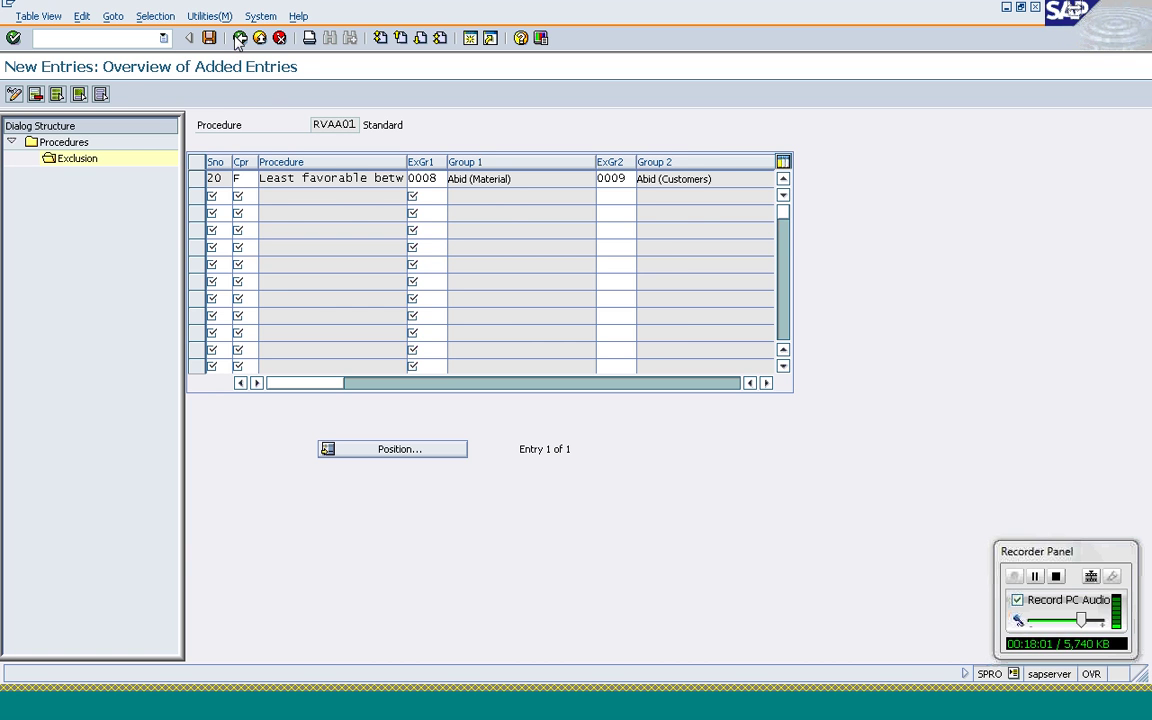
click(239, 38)
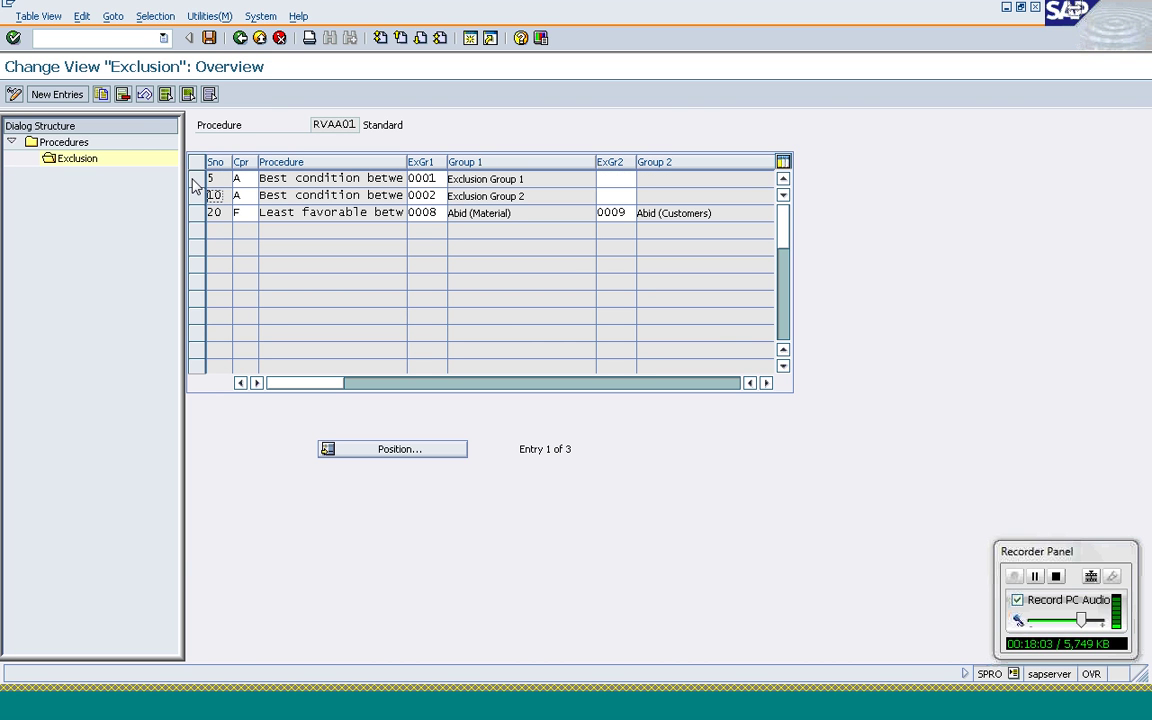
click(121, 95)
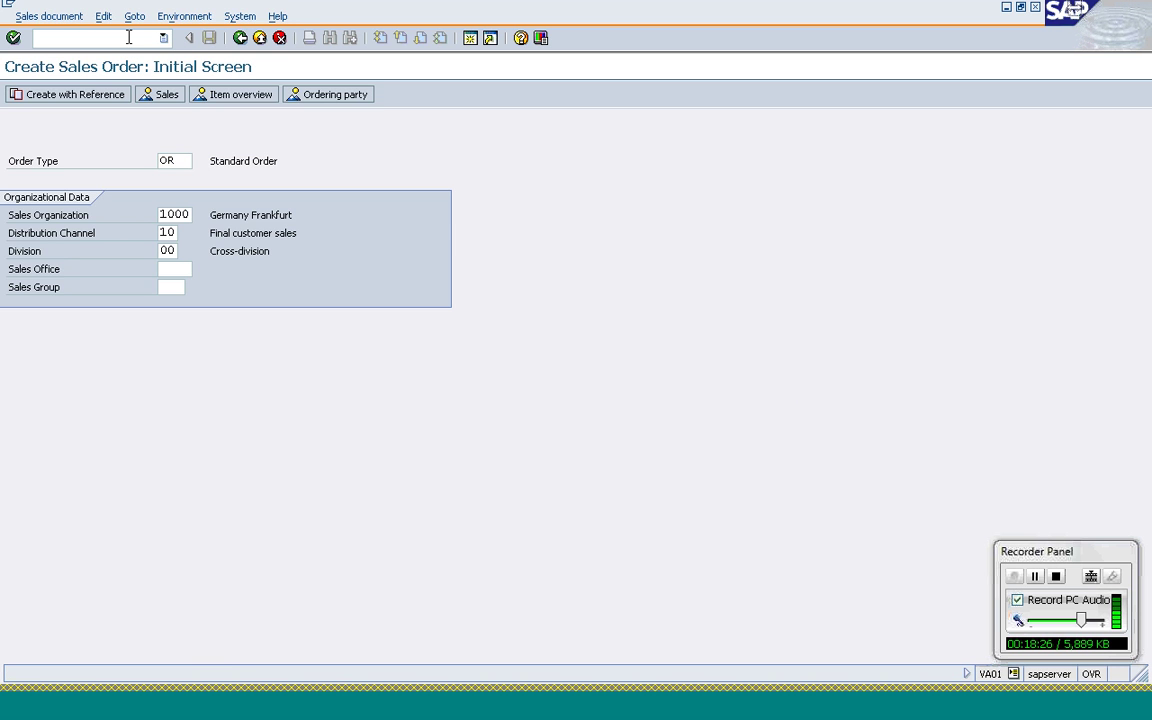
- Create and save a PR00 price condition of 400 EUR for material T-AT102 in sales organization 1000, distribution channel 10
text(/)
key(BackSpace)
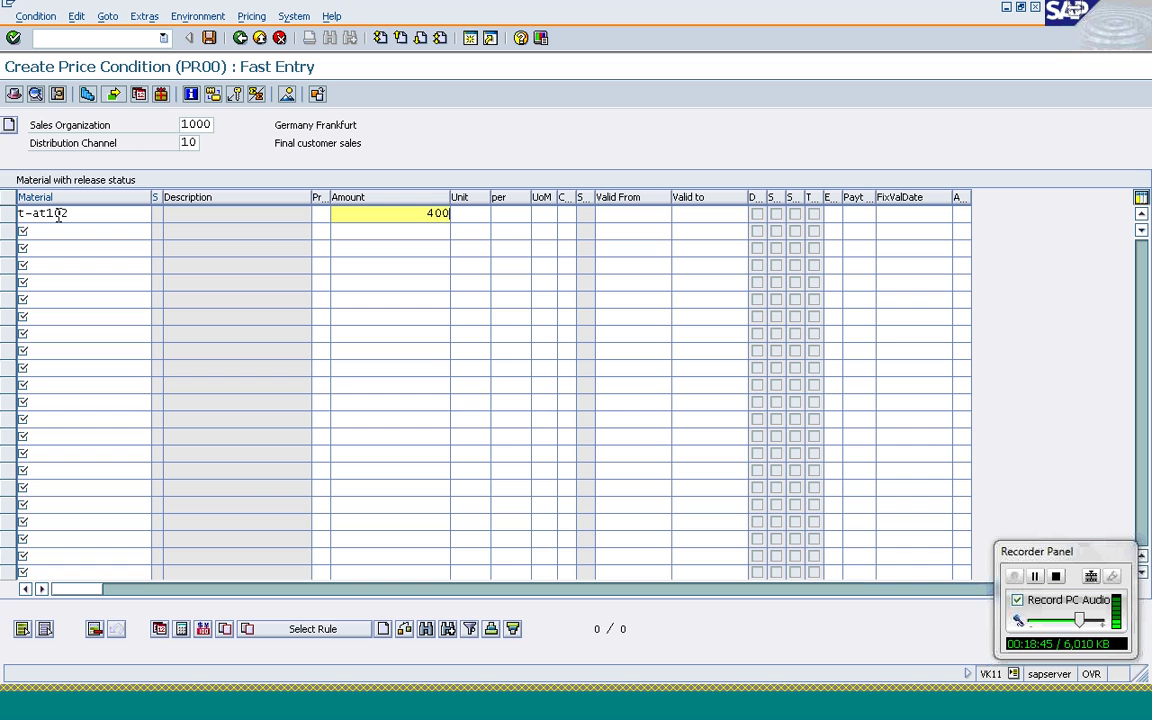
key(Return)
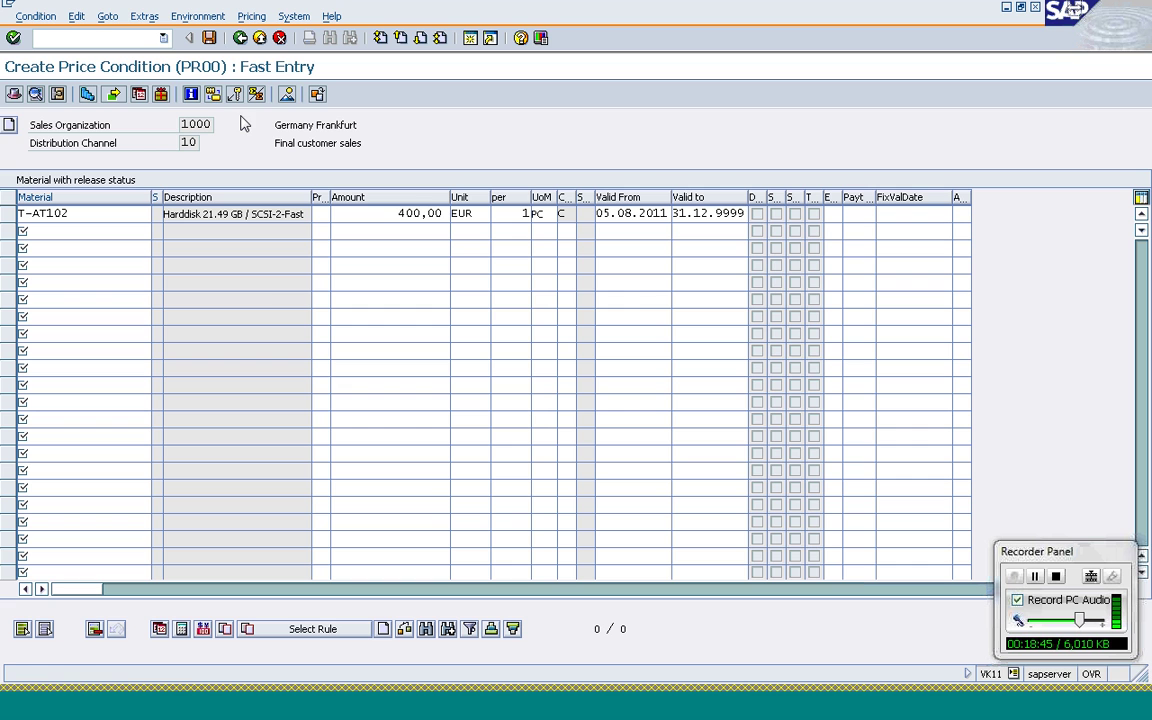
key(ctrl+s)
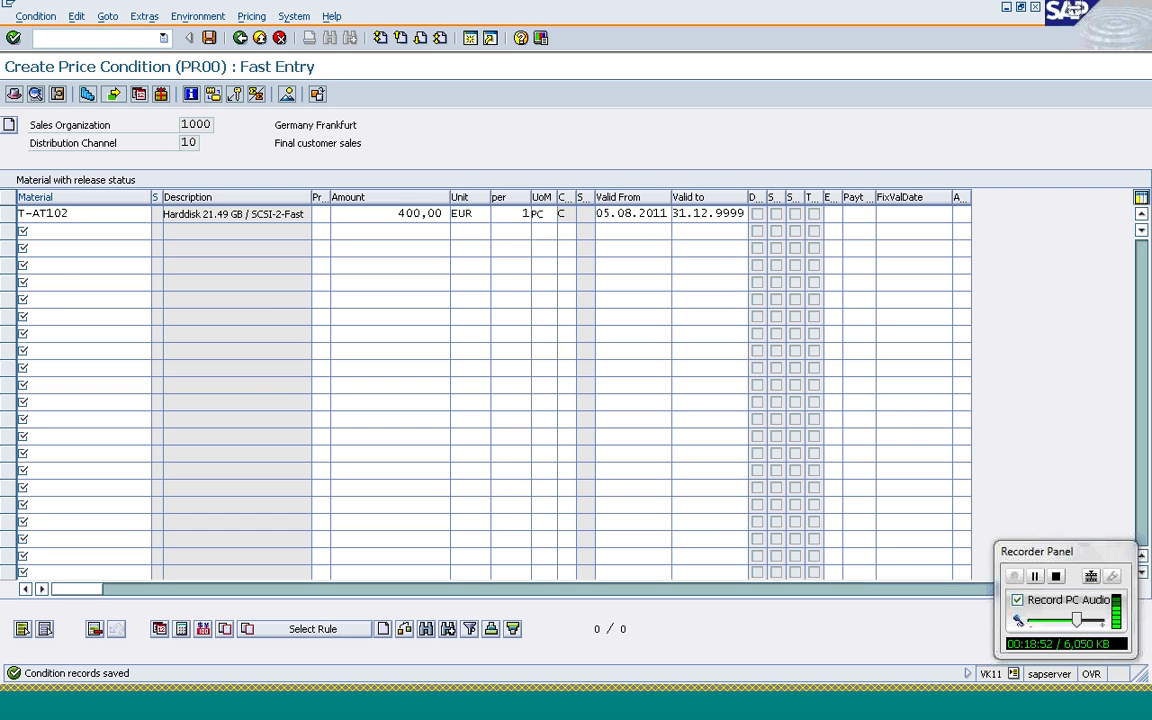
key(F3)
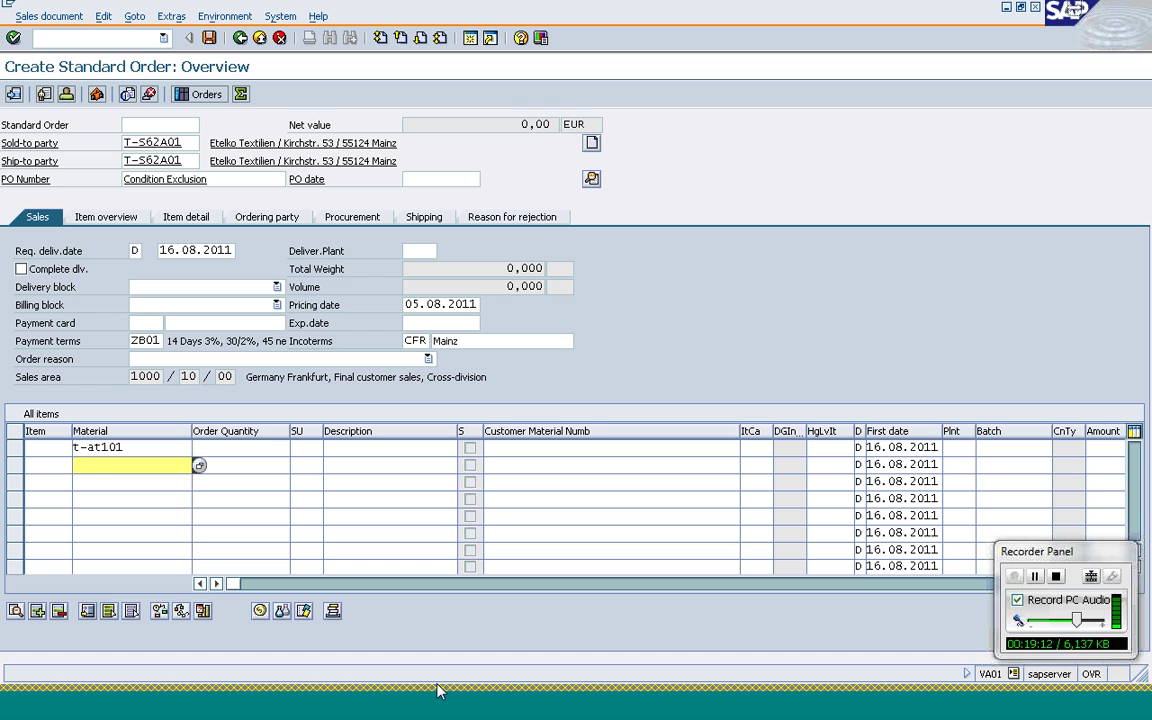
- Enter materials T-AT101 and T-AT102 in the standard order with a quantity of 1 each
text(t-at102)
click(244, 452)
text(1)
key(Down)
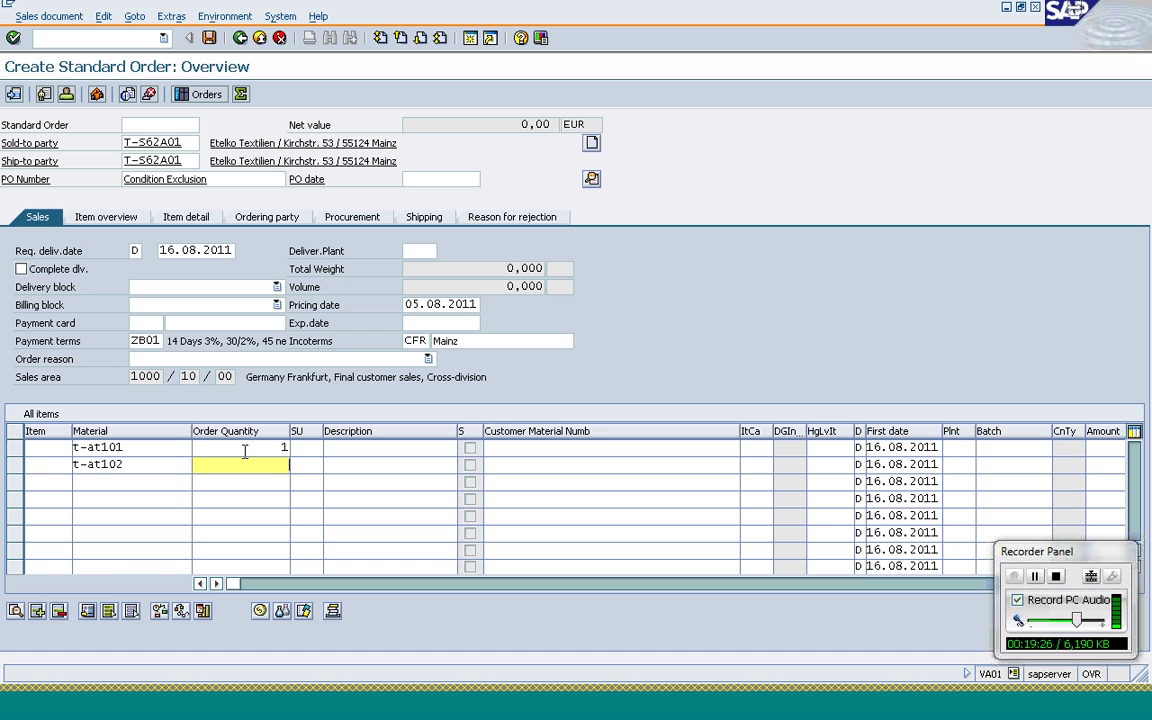
text(1)
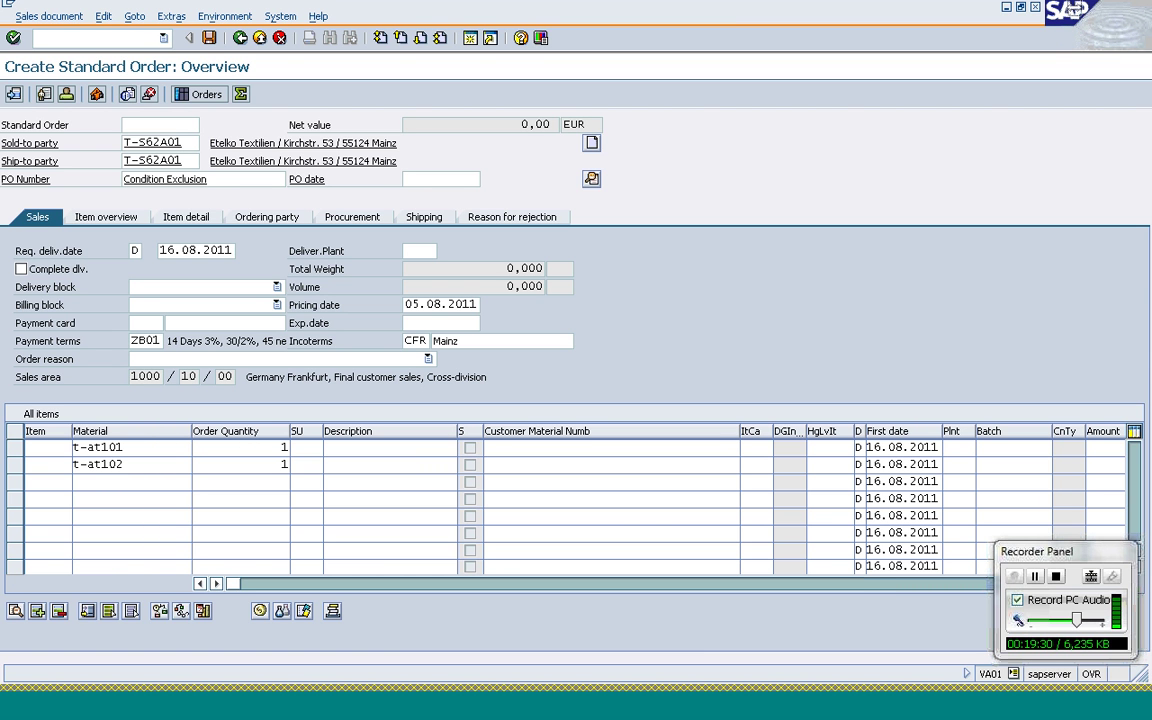
key(Return)
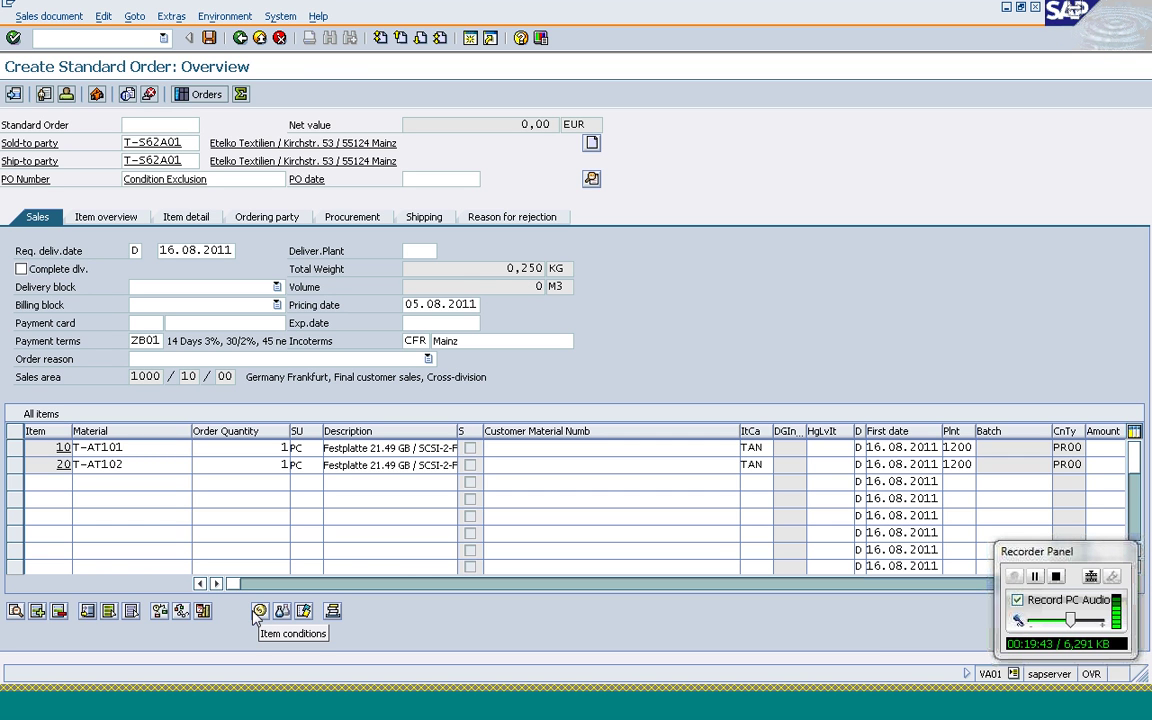
- Examine the pricing conditions of item 10, T-AT101, comparing the KA00 sales promotion with the K004 material discount
click(258, 612)
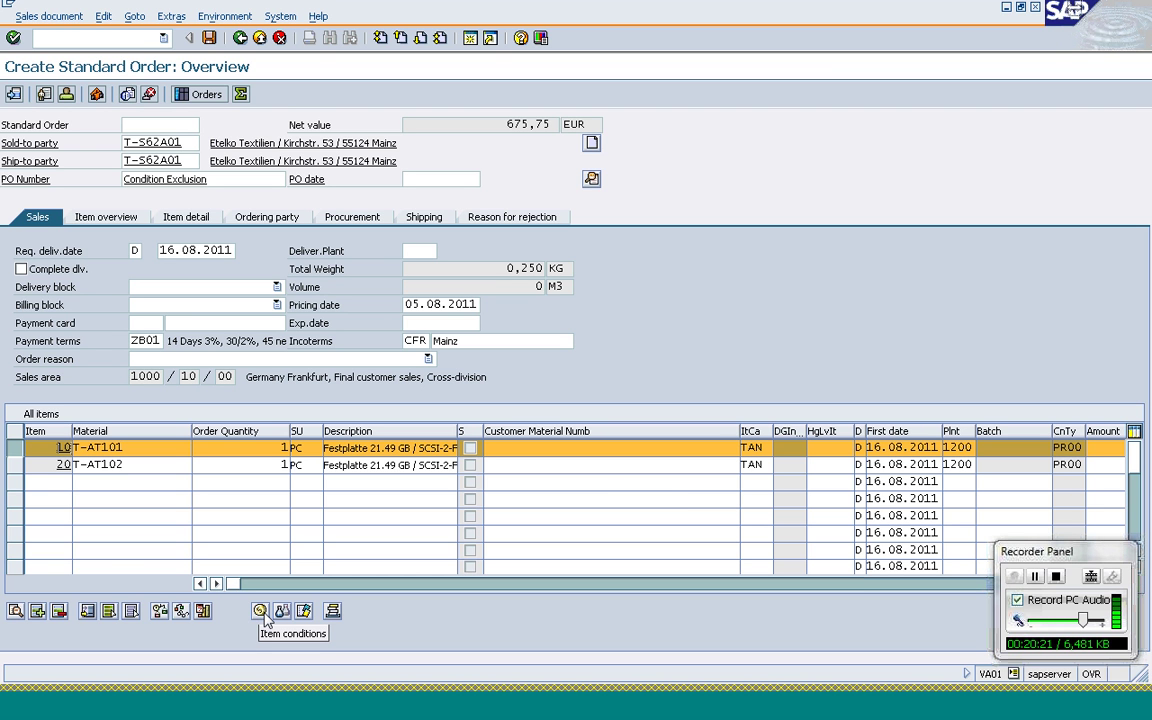
click(259, 610)
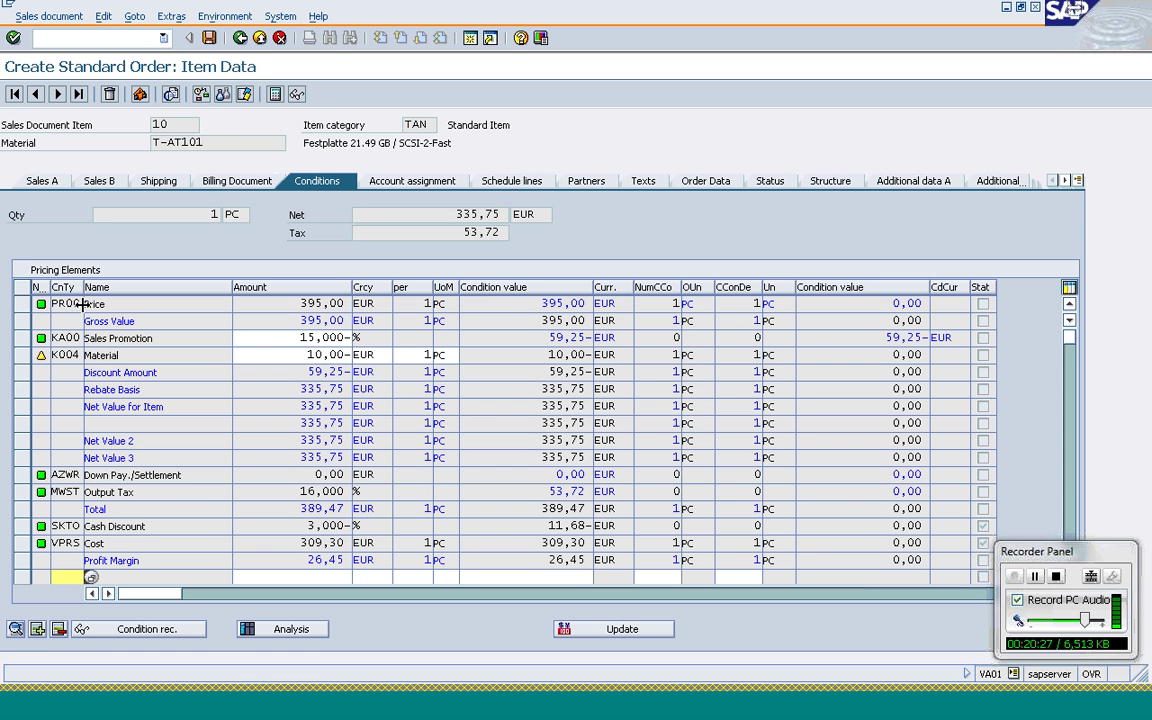
click(22, 338)
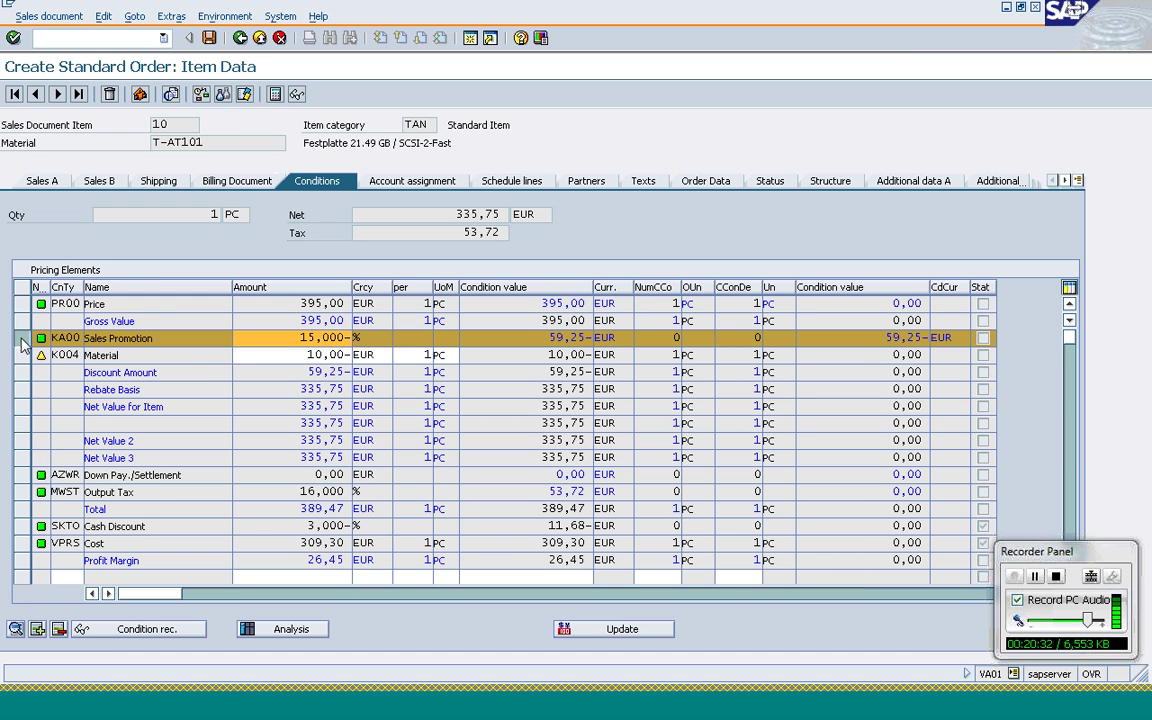
click(22, 338)
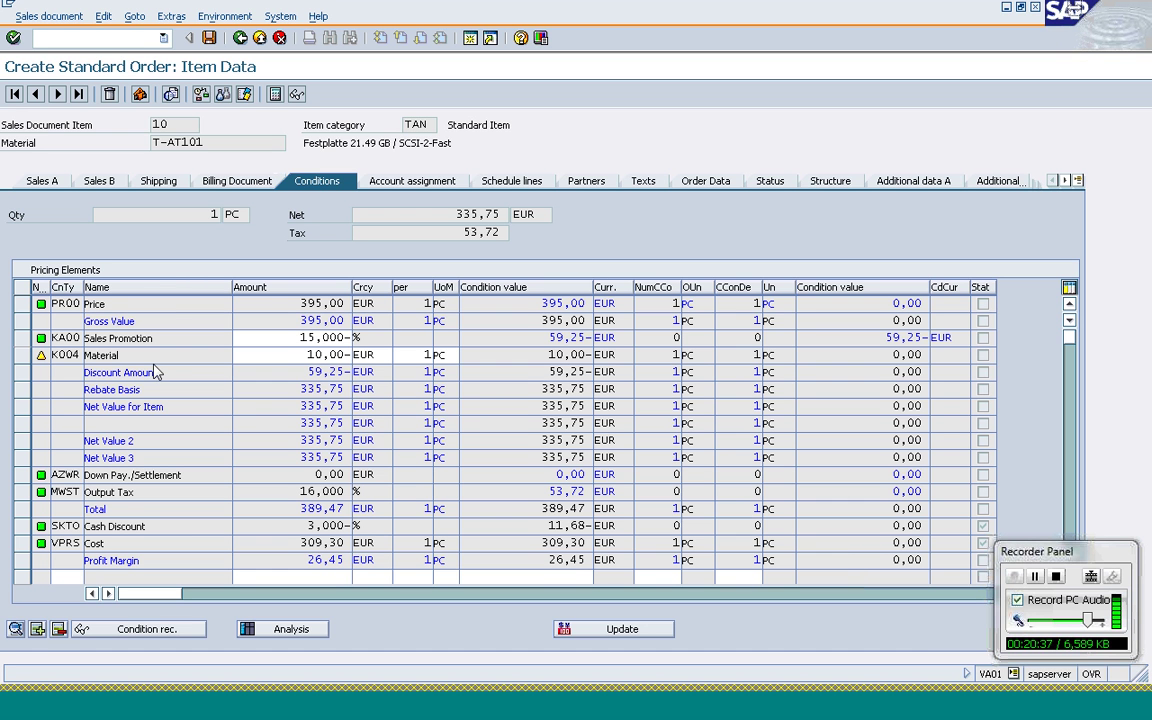
mouse_move(42, 362)
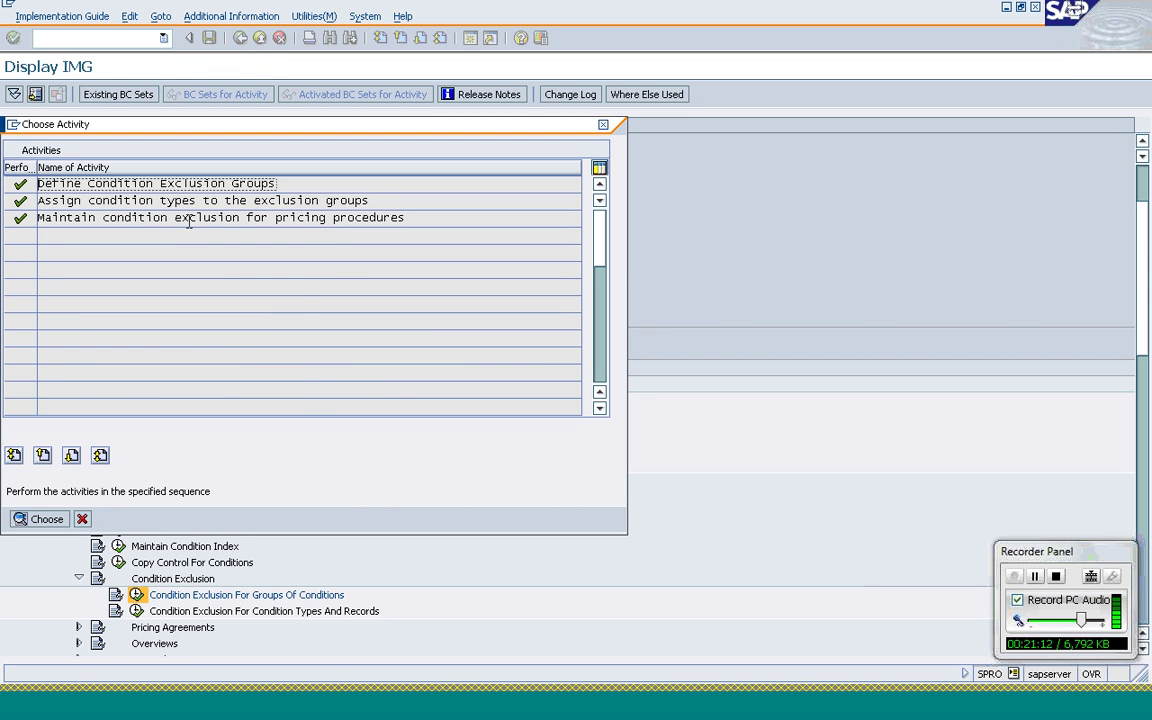
- Change exclusion entry 20 of pricing procedure RVAA01 to C, best condition between the two exclusion groups, and save the change
double_click(189, 218)
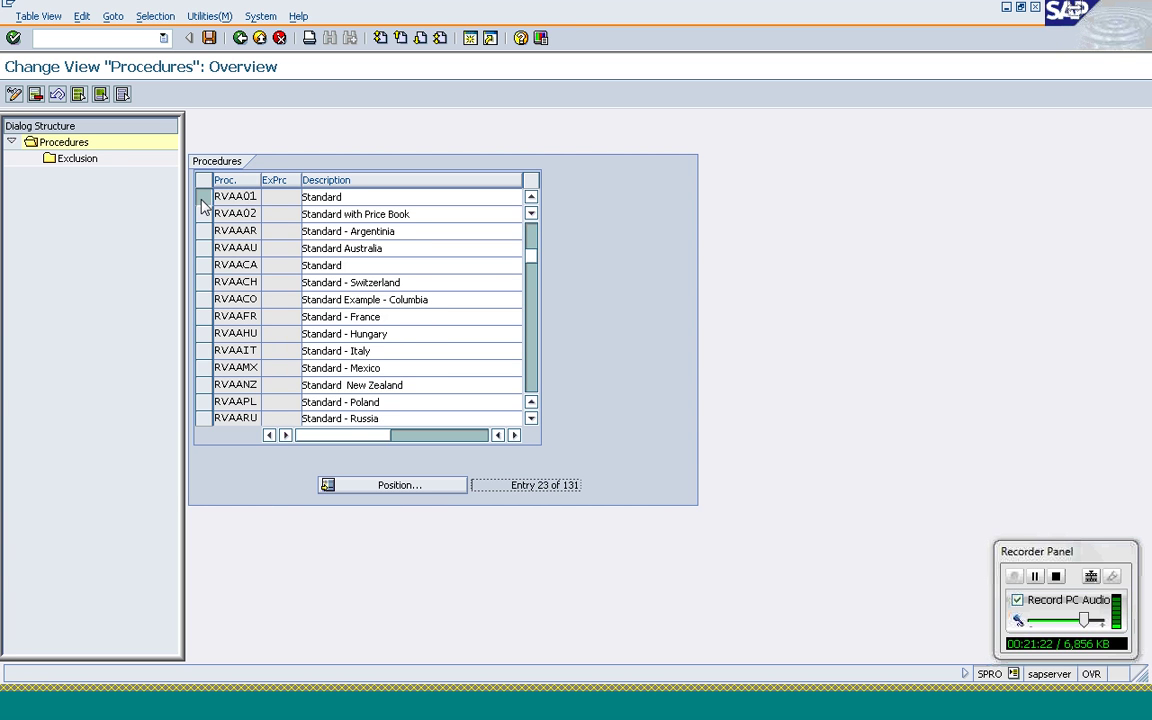
click(203, 197)
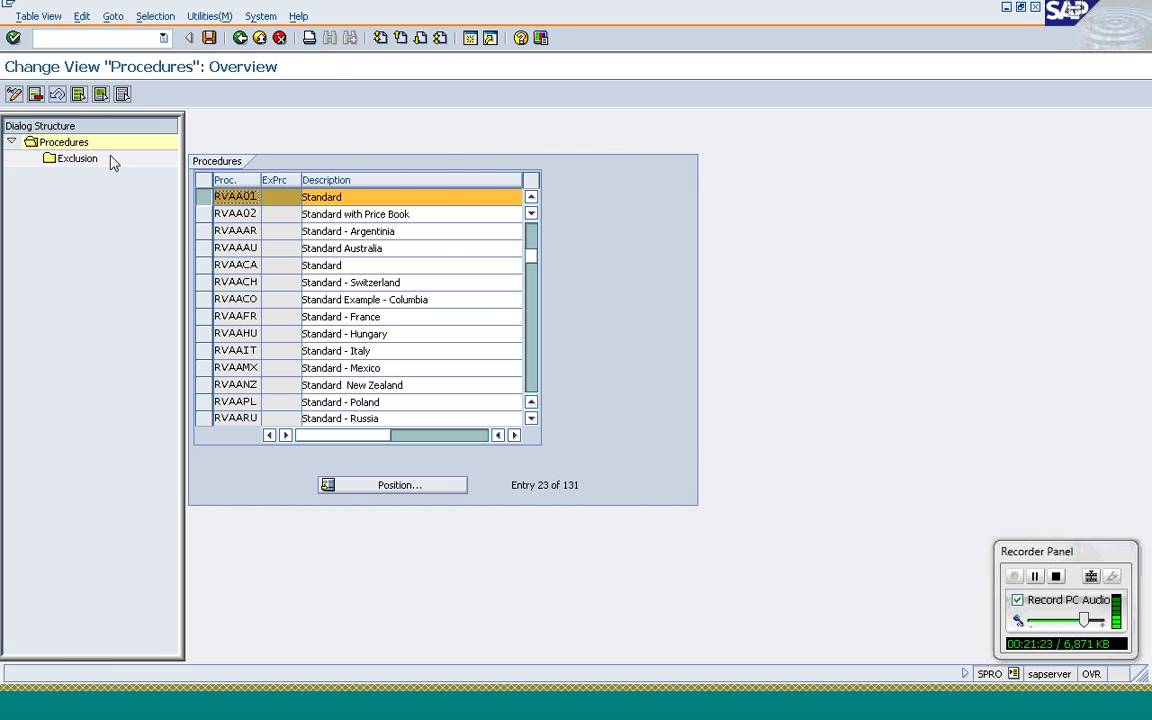
double_click(108, 159)
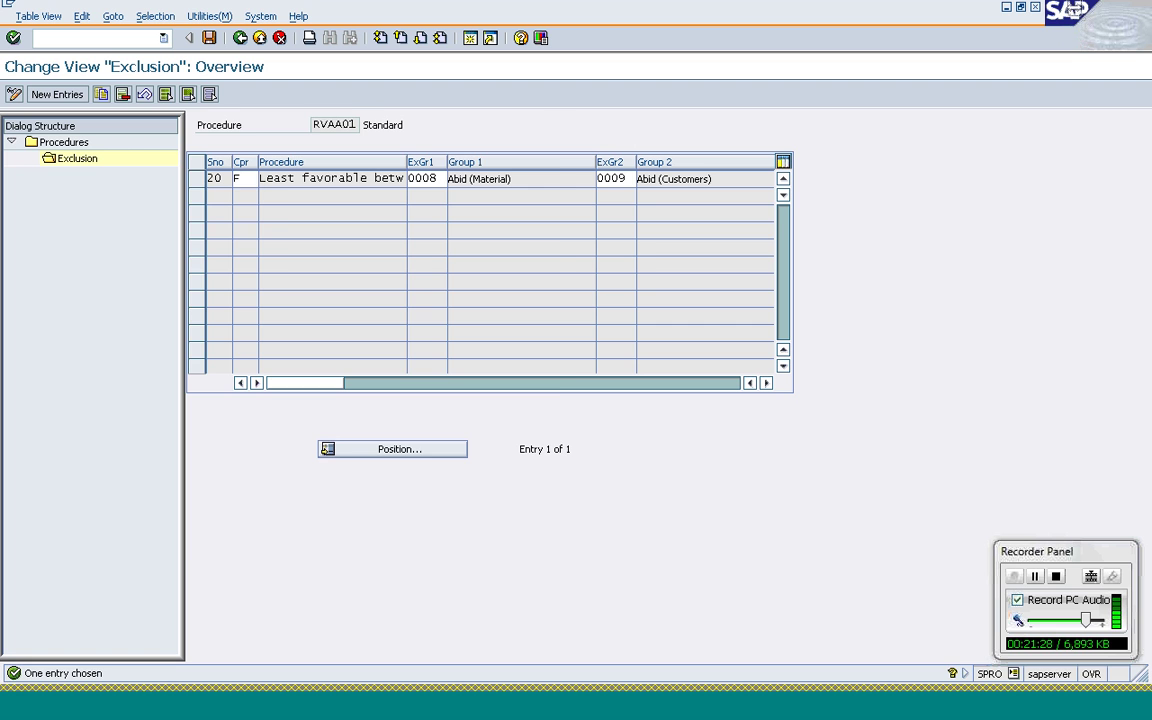
key(F4)
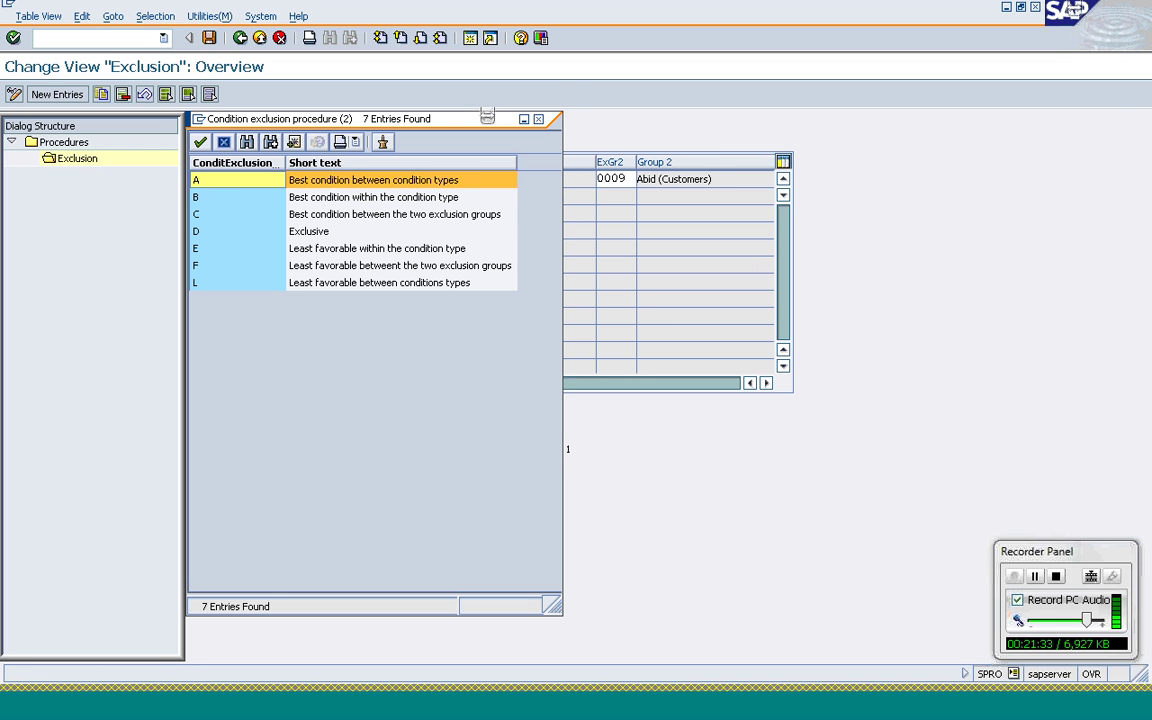
double_click(237, 265)
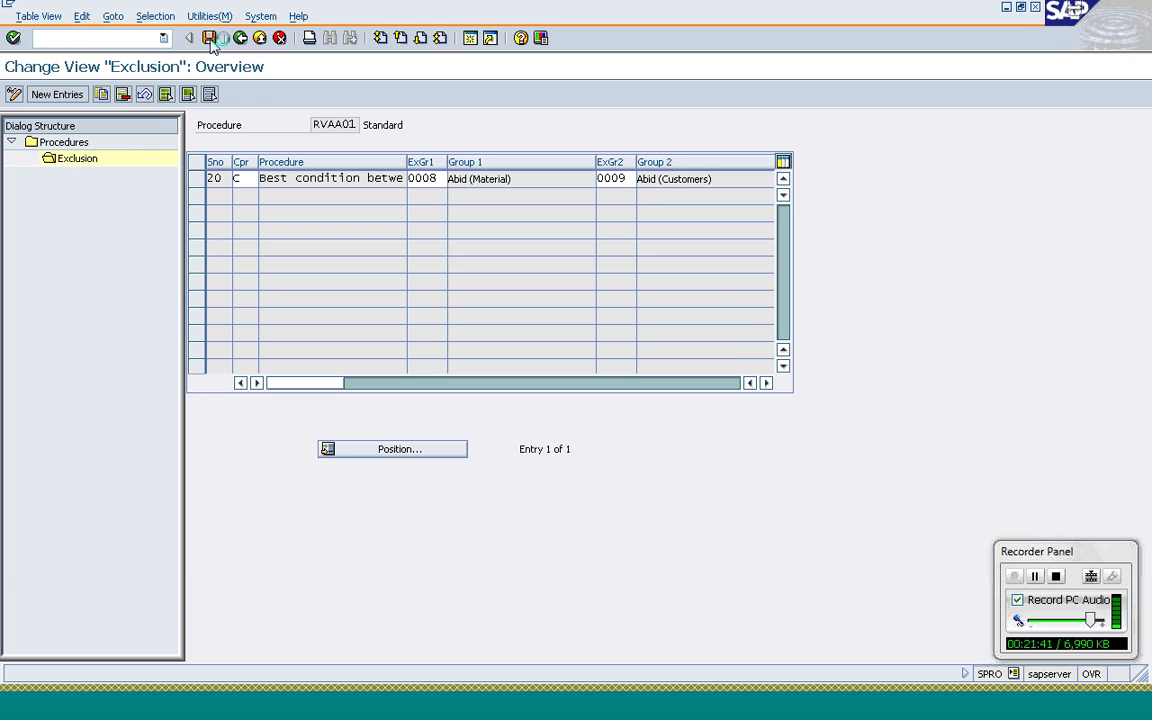
click(210, 39)
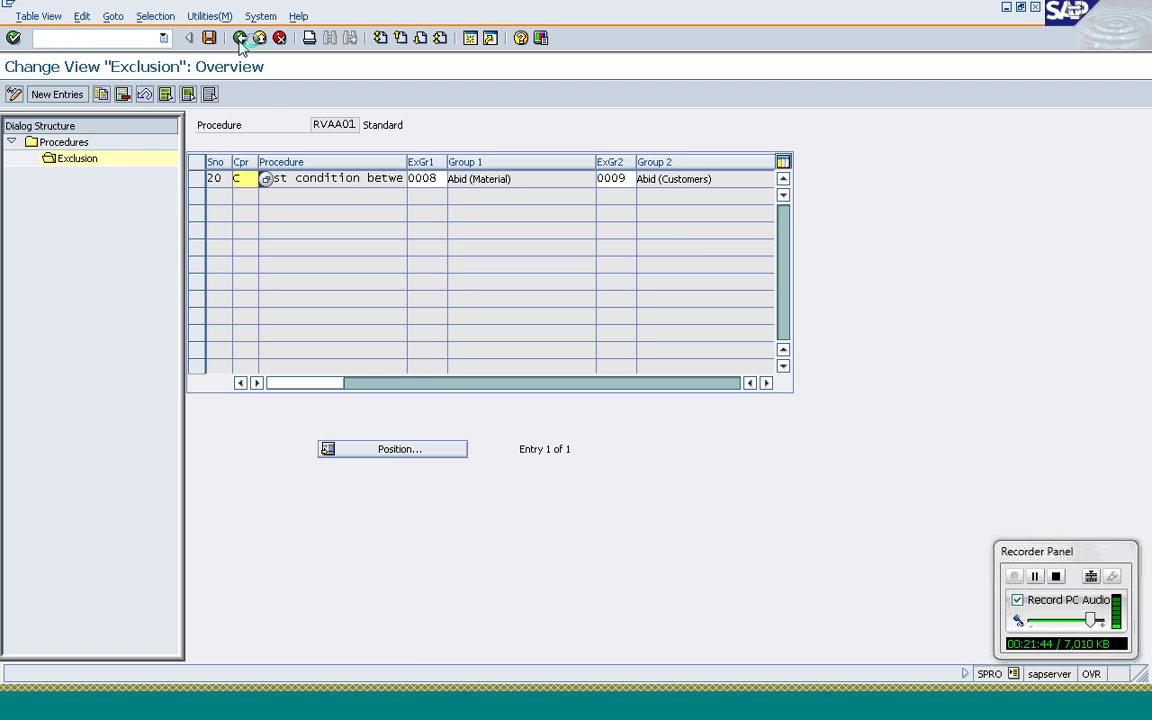
click(240, 38)
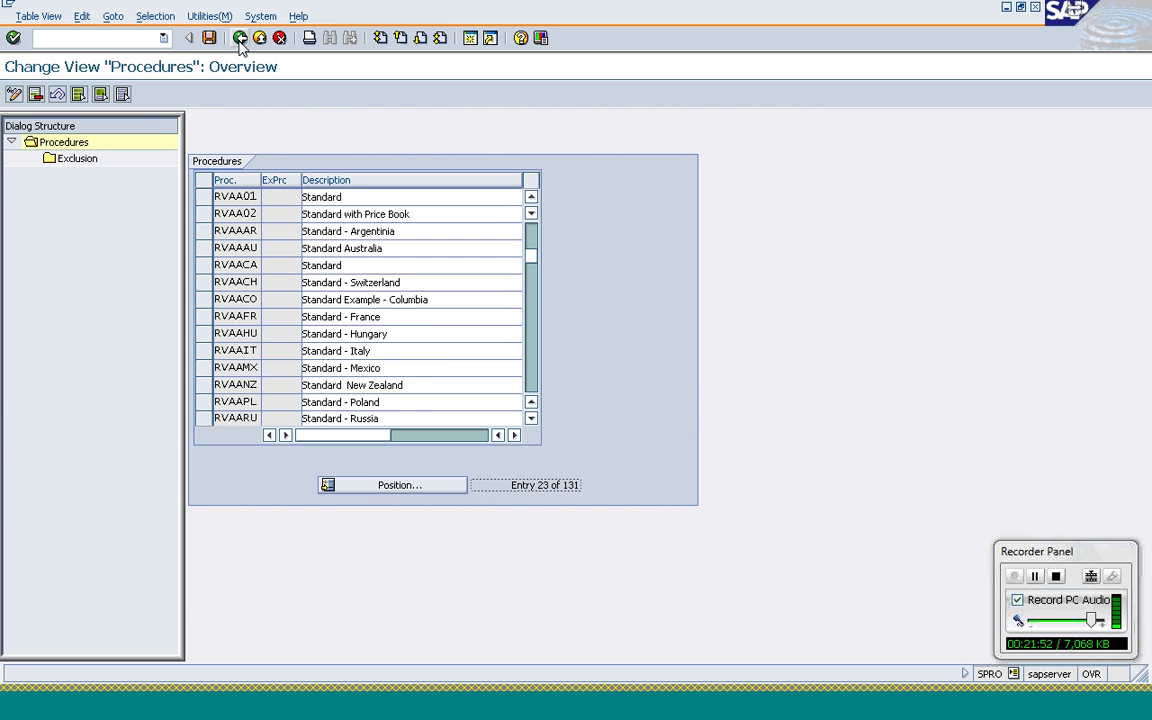
click(240, 38)
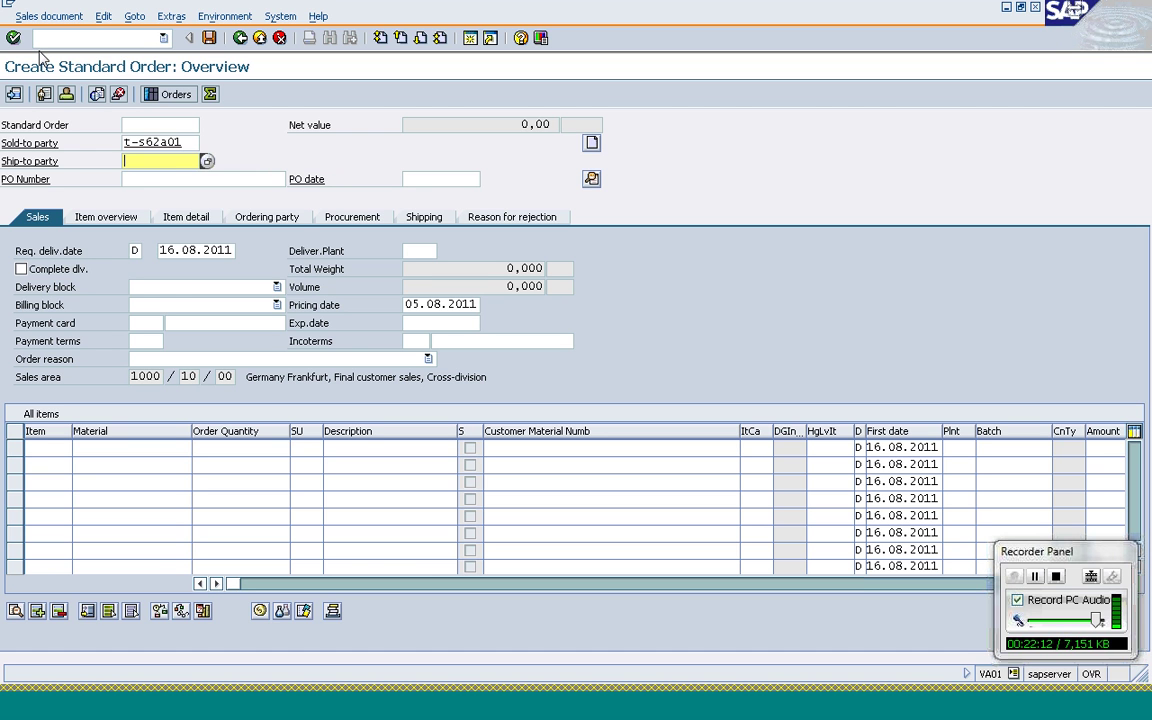
- Enter Condition Exclusion as the PO number and add material T-AT101 with quantity 1 to the standard order
key(Tab)
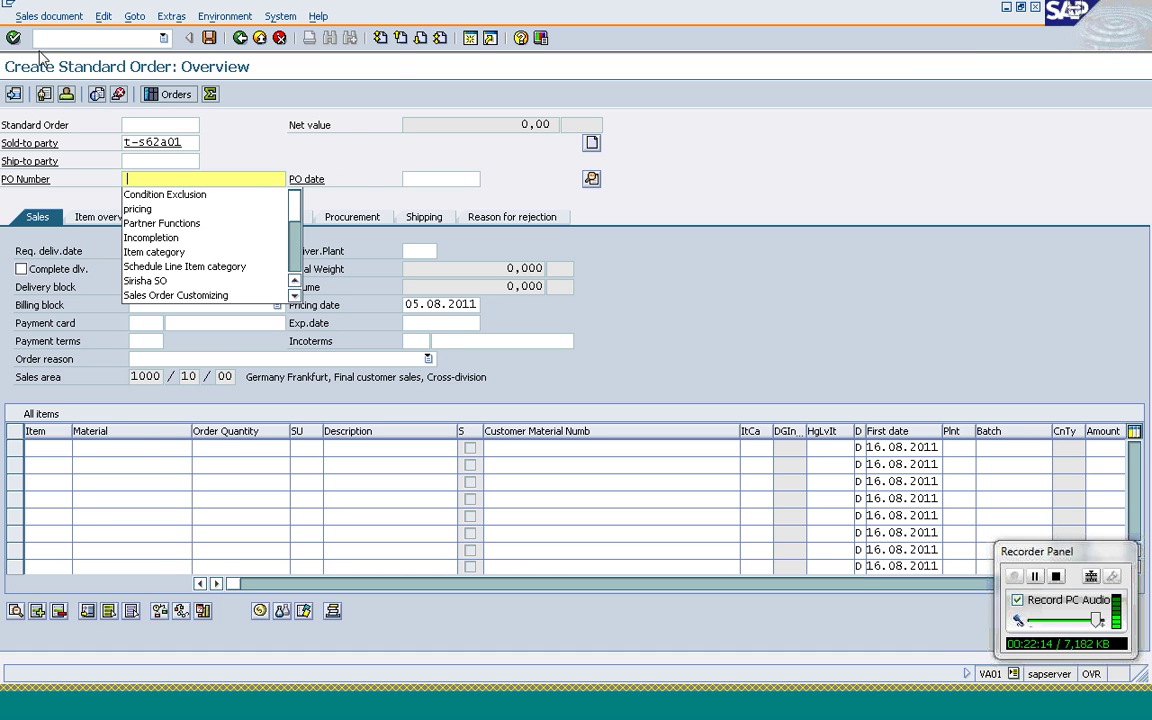
key(Down)
key(Return)
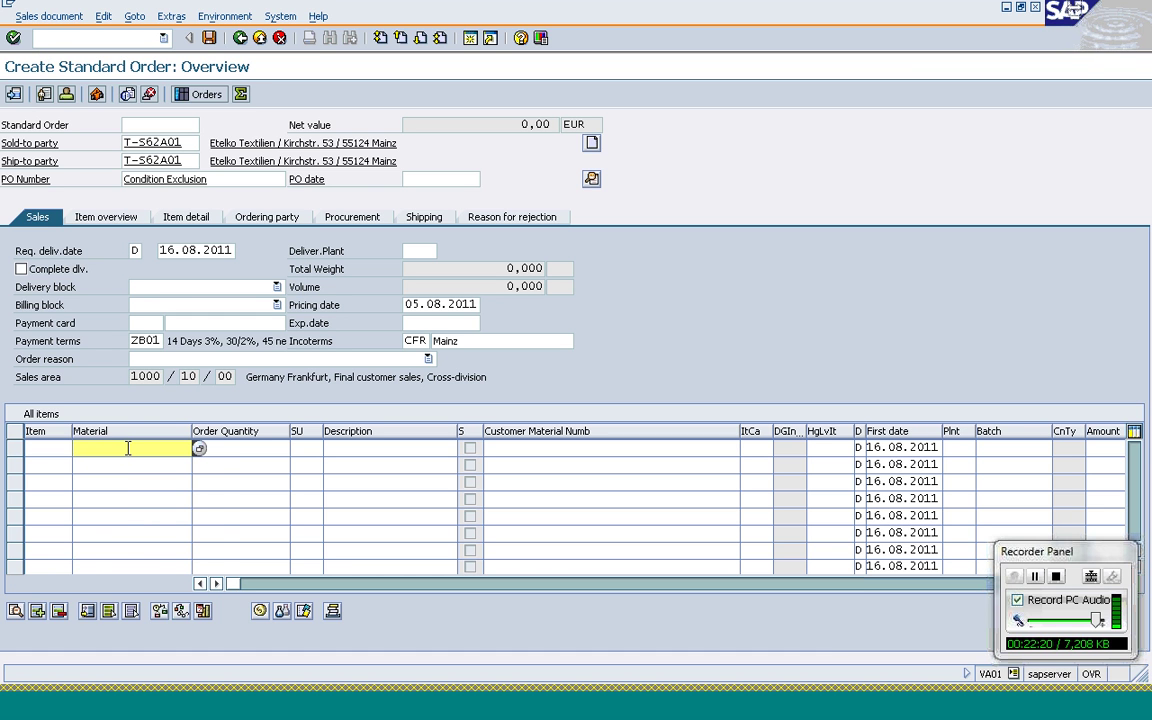
click(128, 448)
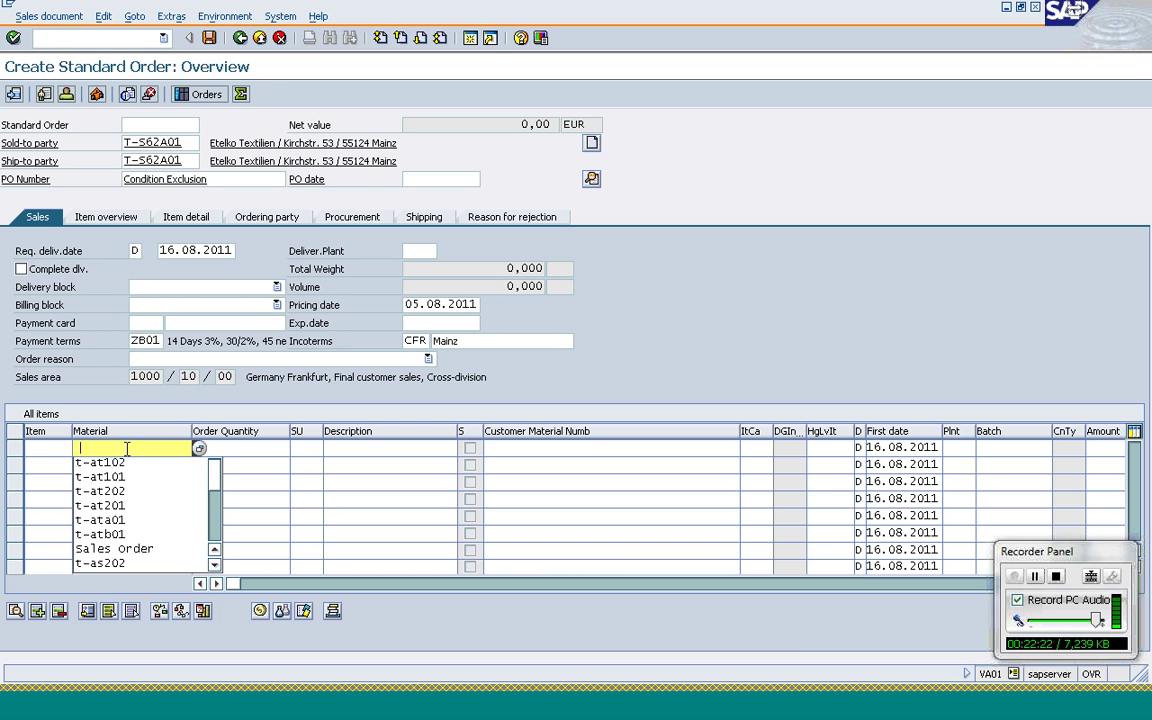
key(Down)
key(Down)
key(Return)
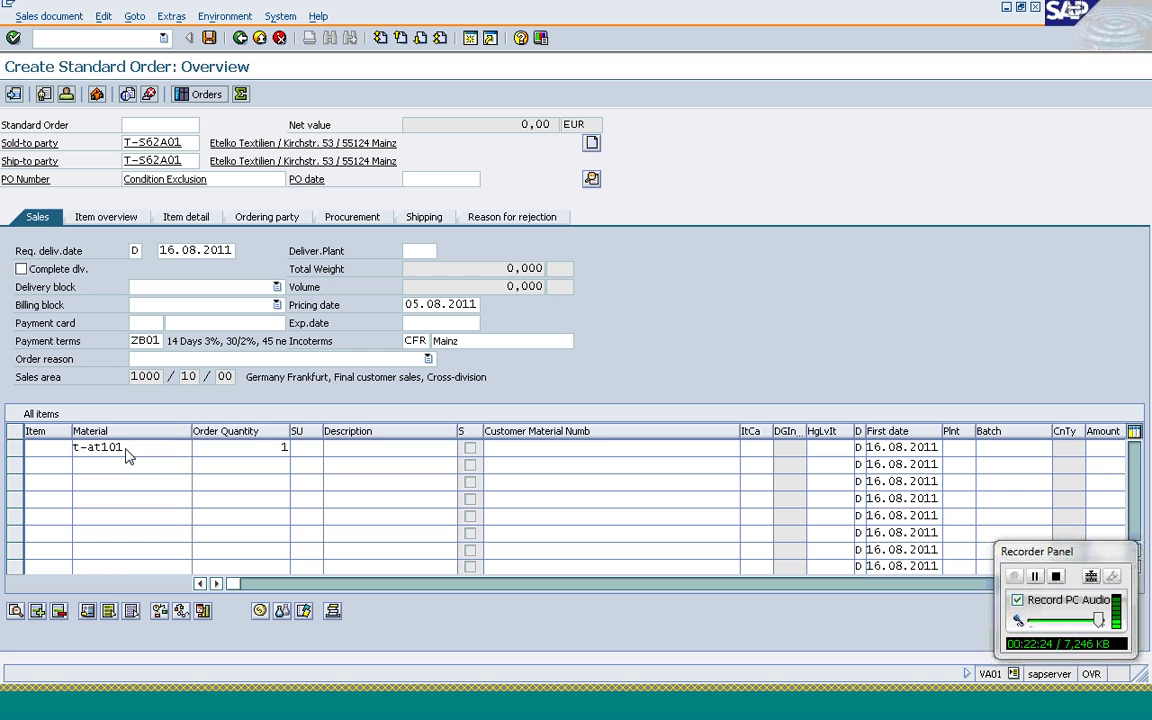
- Review item 10's pricing conditions to see which of KA00 and K004 is active under the best-condition rule
click(18, 451)
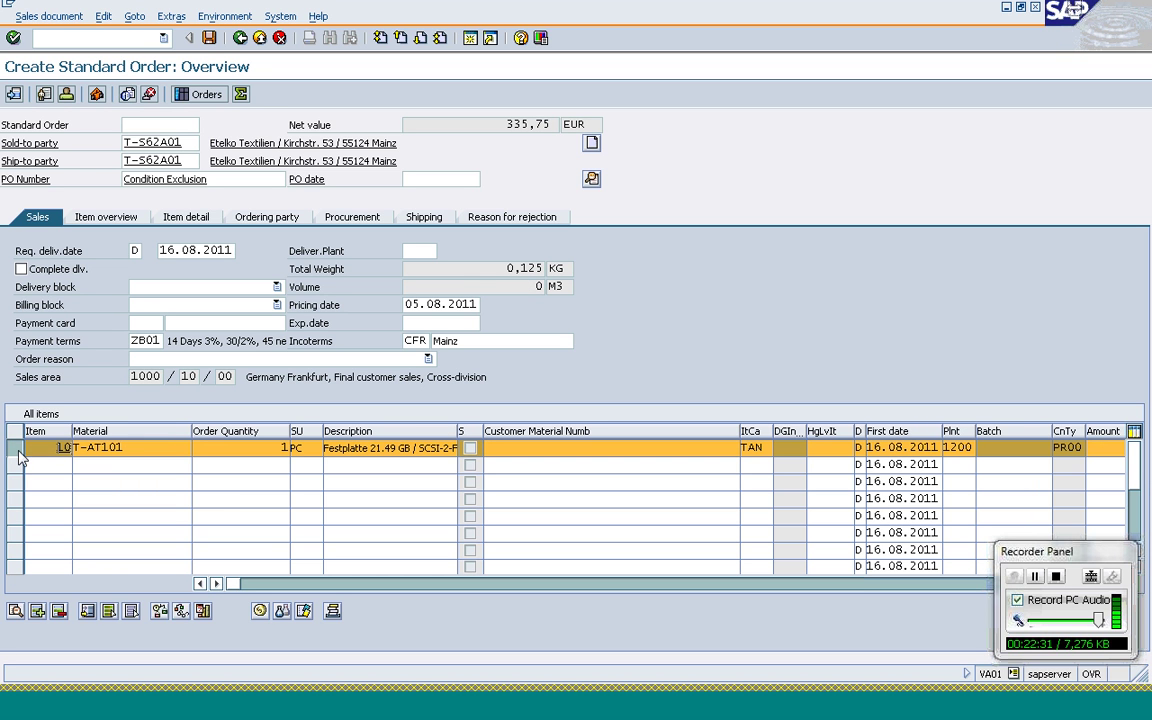
click(260, 611)
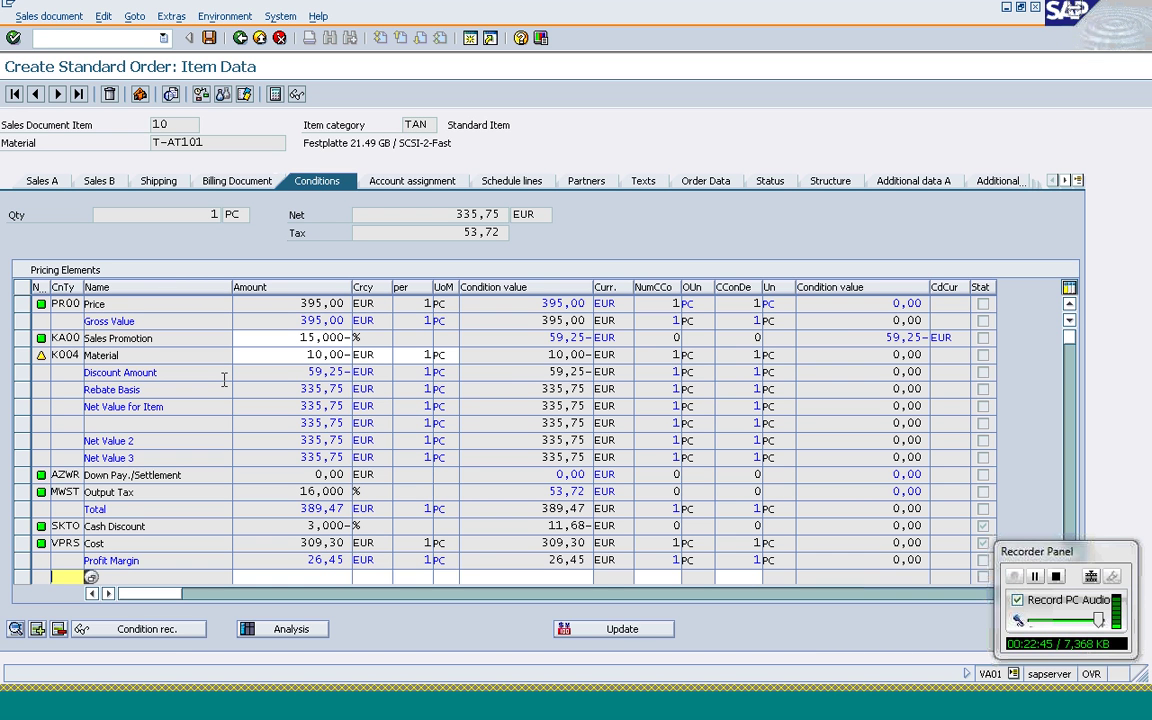
click(332, 356)
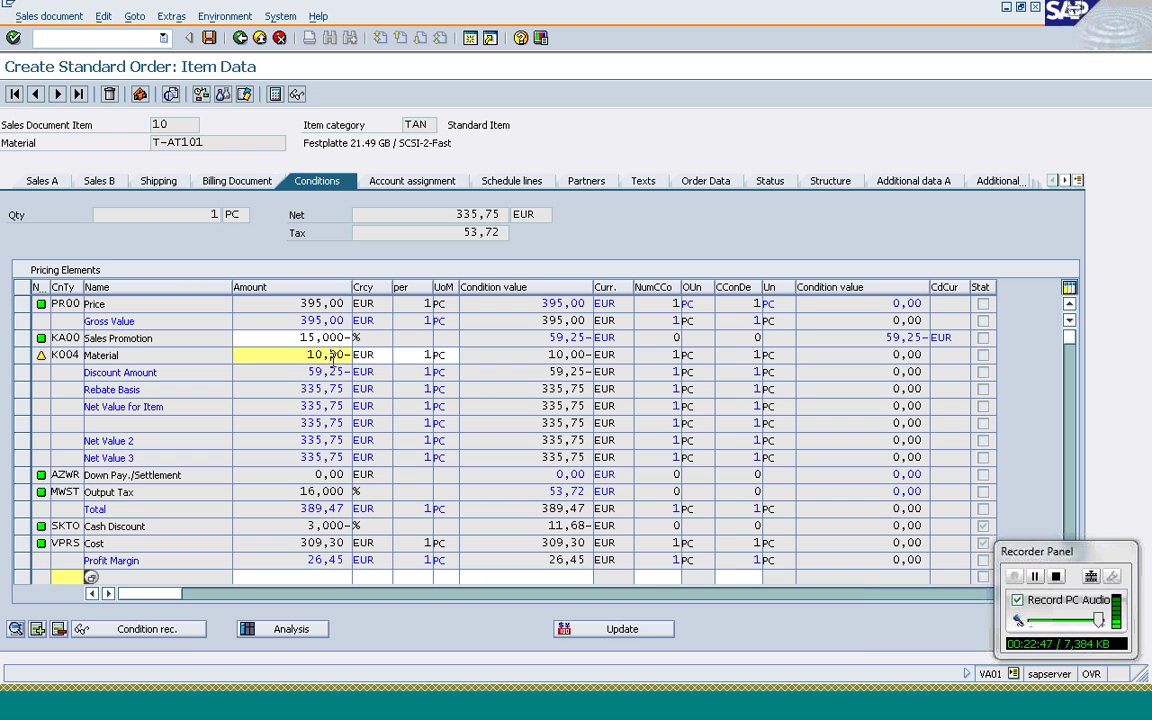
click(21, 356)
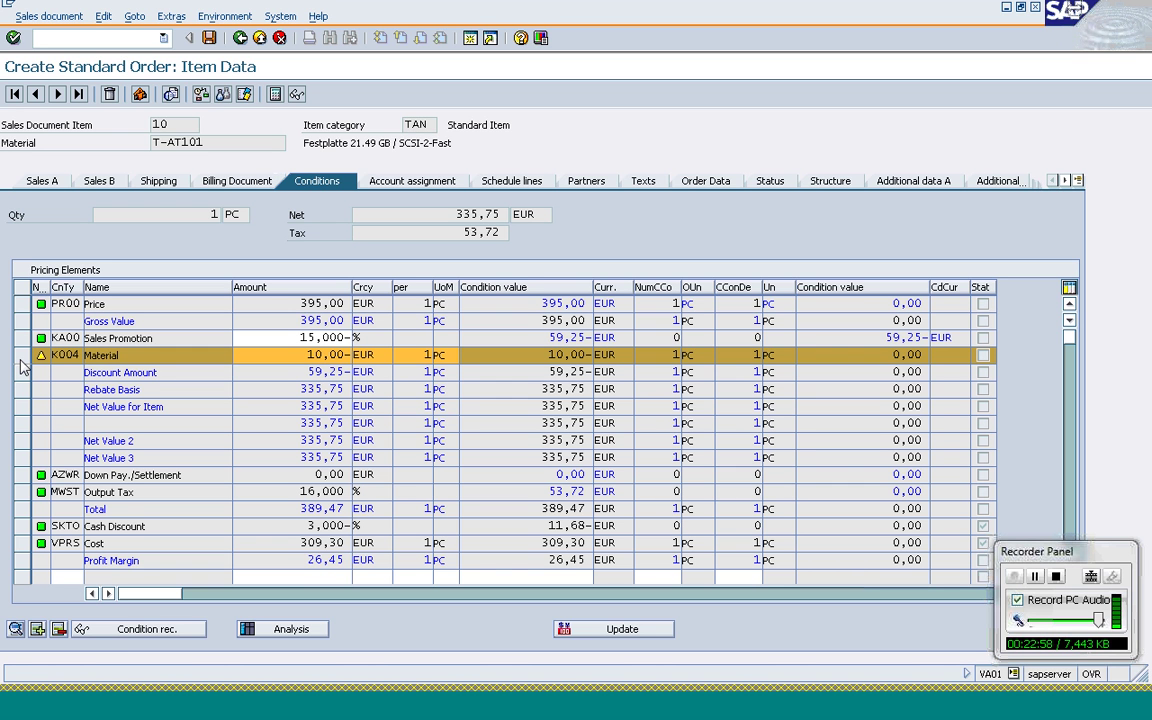
key(Return)
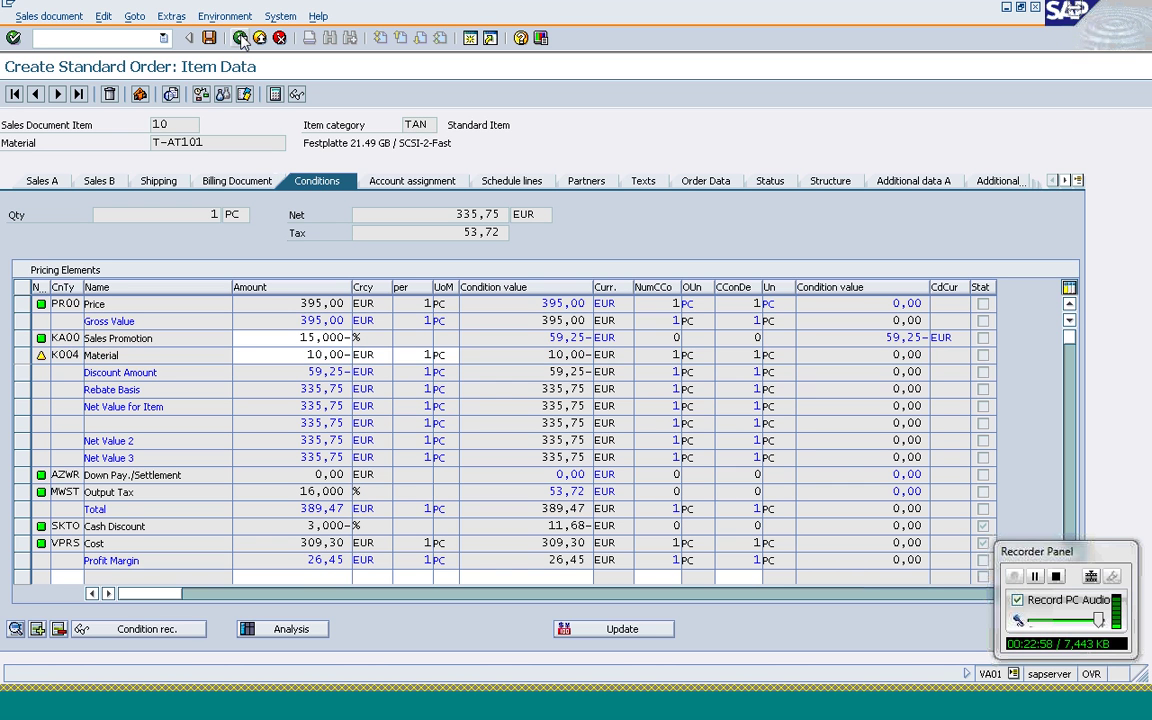
click(242, 40)
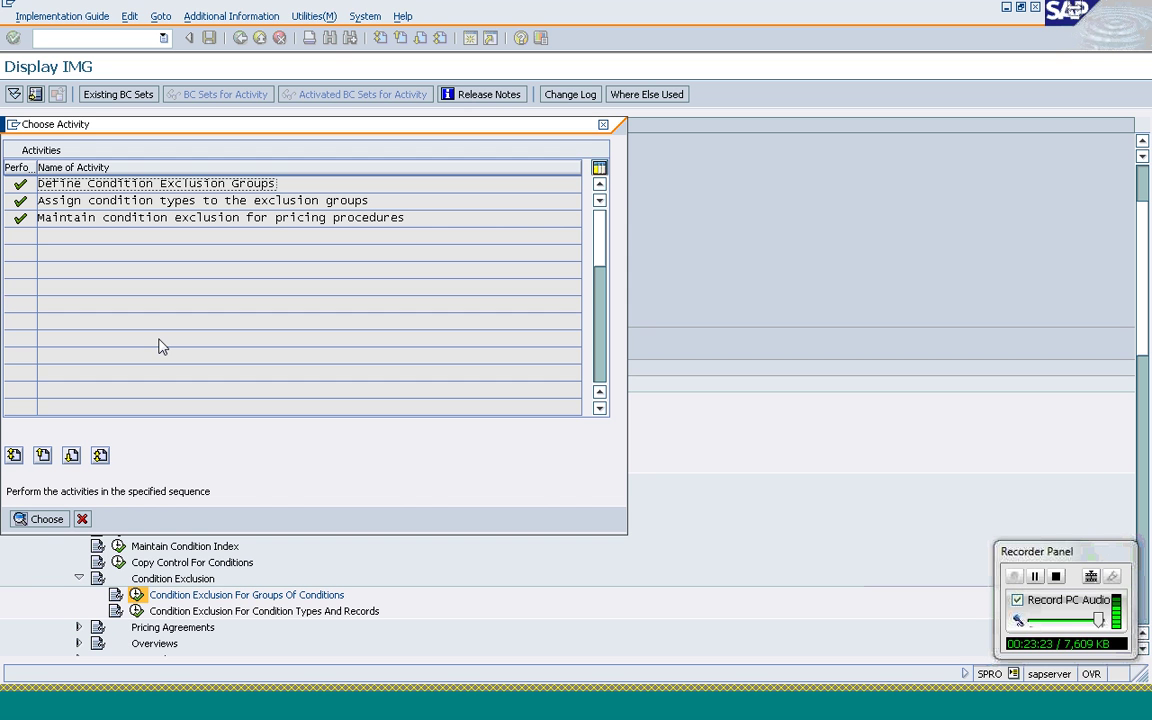
- Leave the condition exclusion activities and open promotion type 0030 from Define Promotions under Pricing Agreements
click(83, 518)
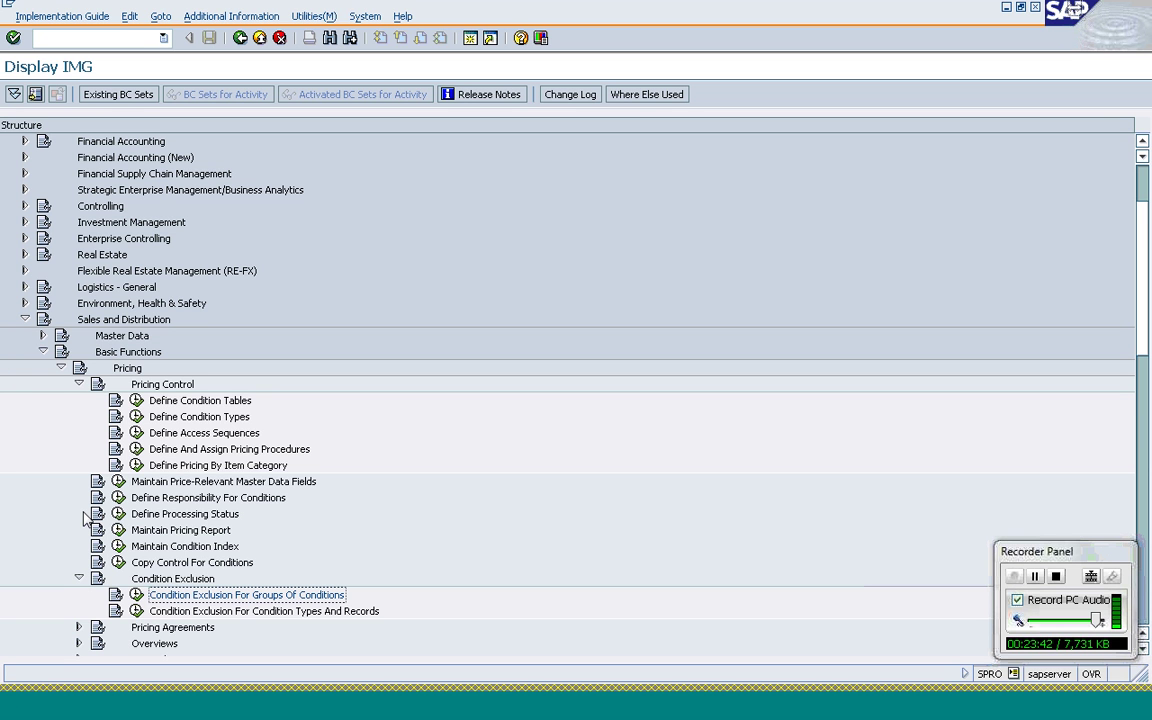
click(77, 580)
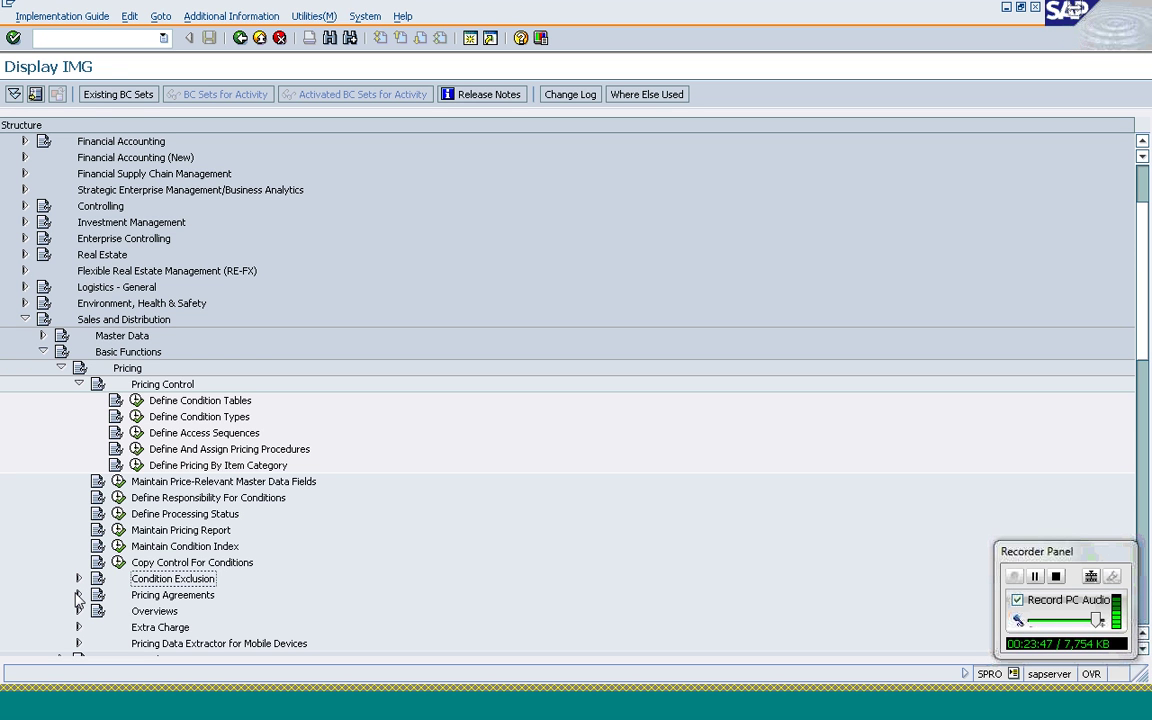
click(79, 595)
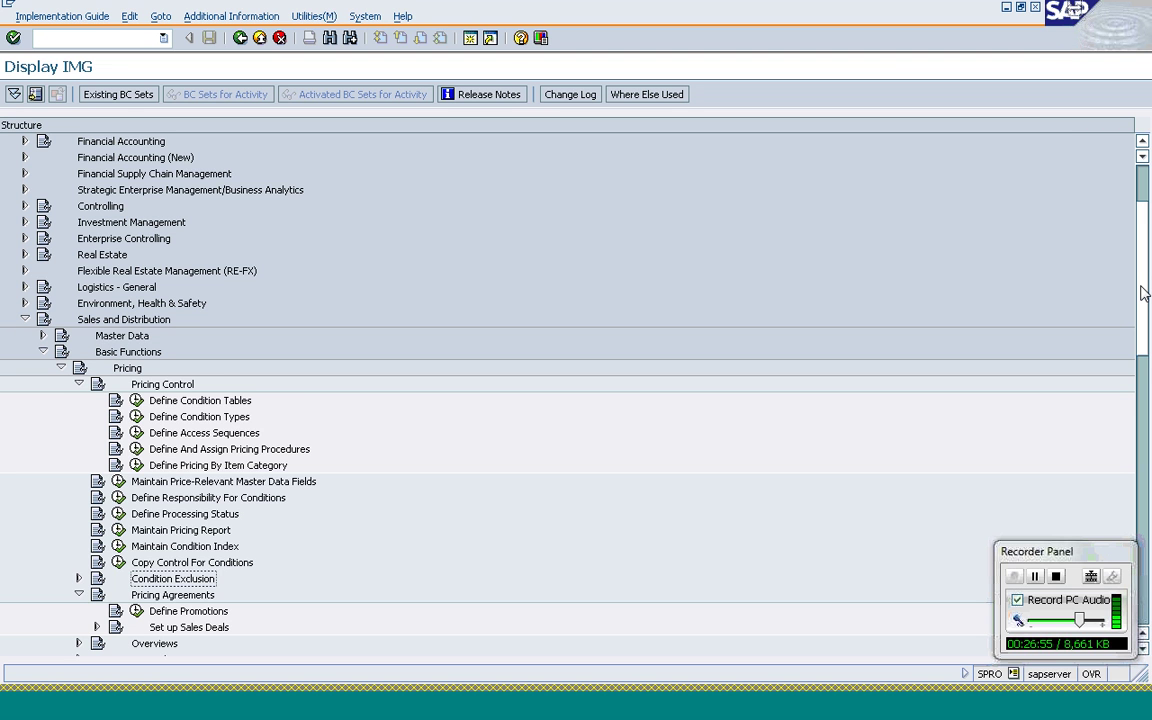
scroll(1143, 291, down, 2)
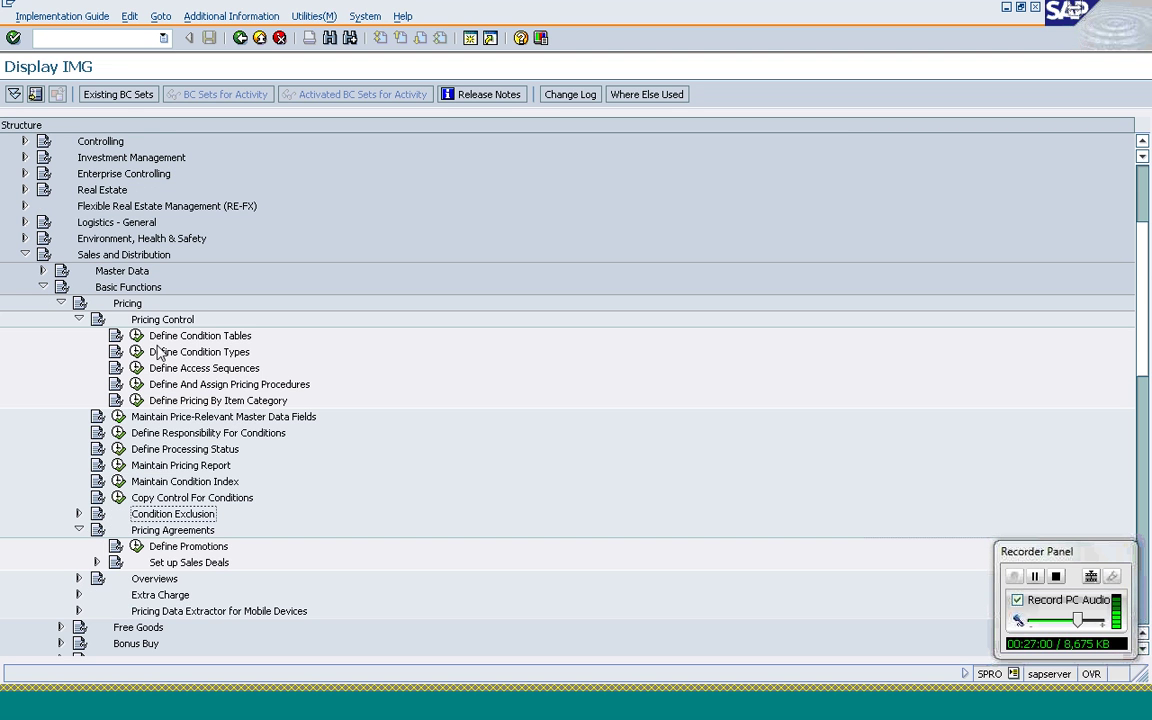
scroll(157, 352, down, 4)
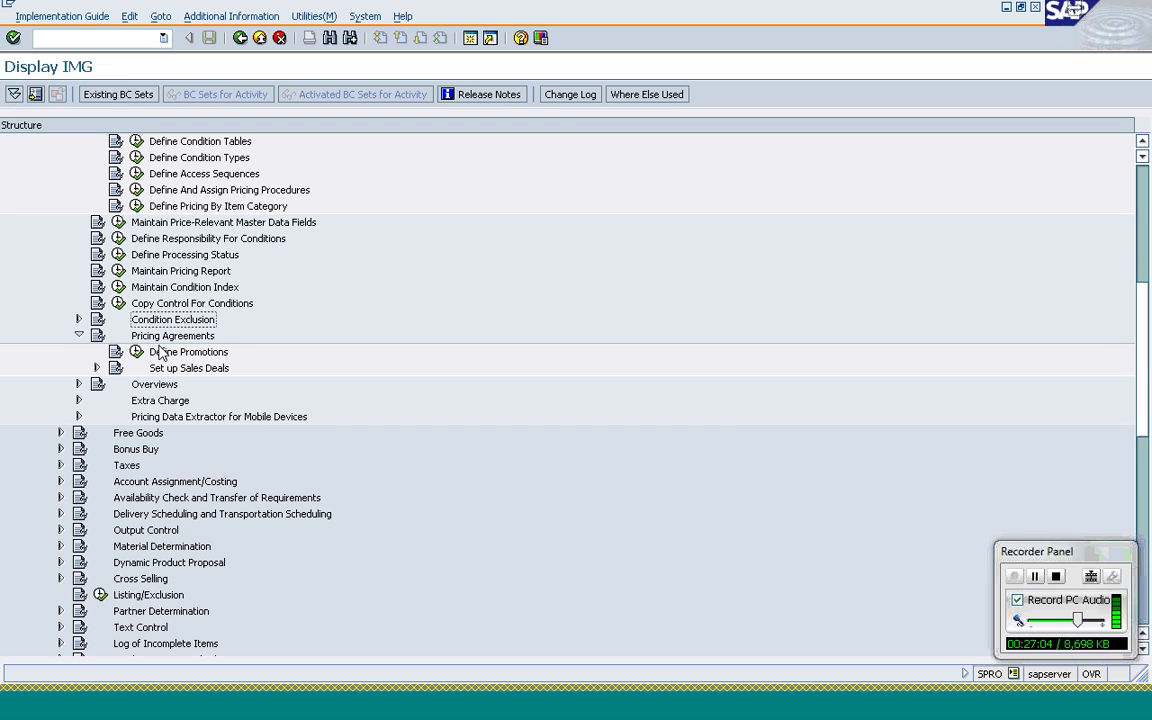
click(195, 353)
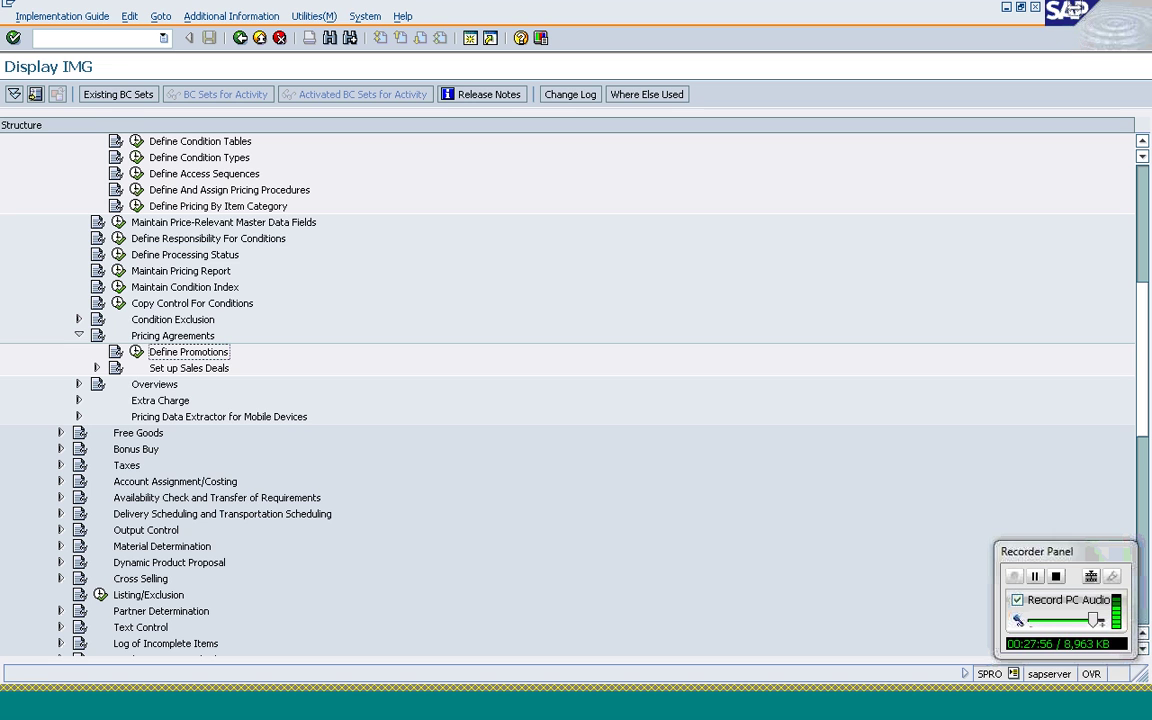
click(136, 352)
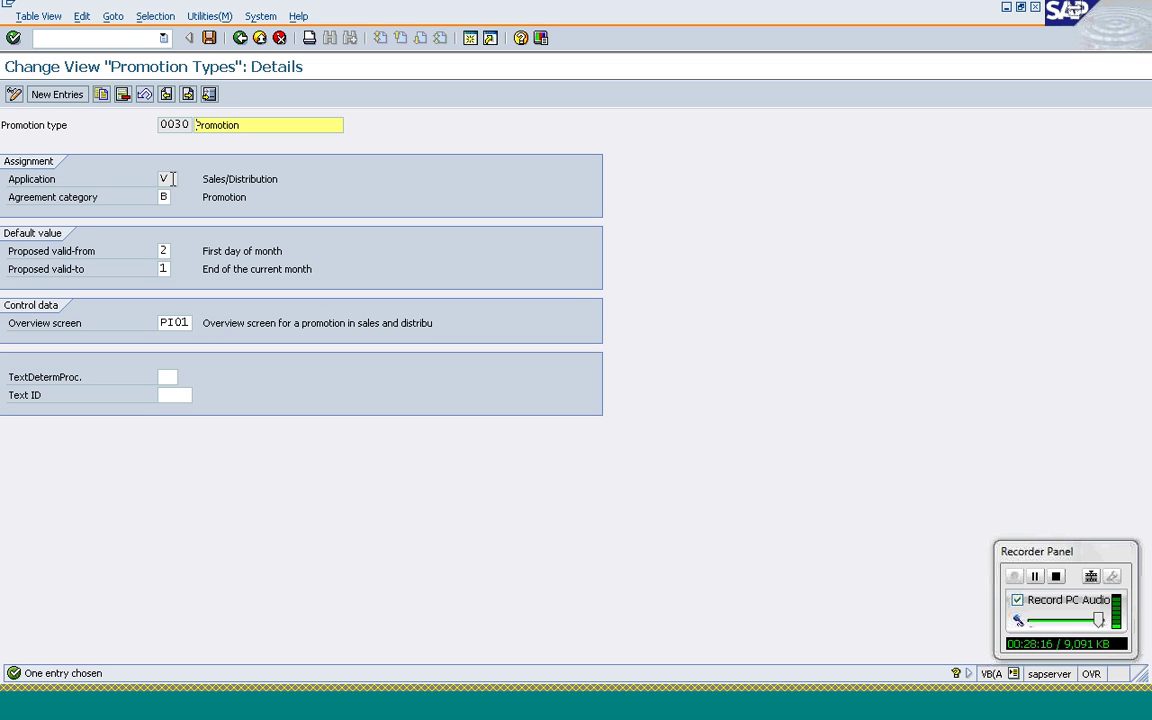
- Examine promotion type 0030's application, agreement category options, proposed validity and overview screen settings
click(172, 179)
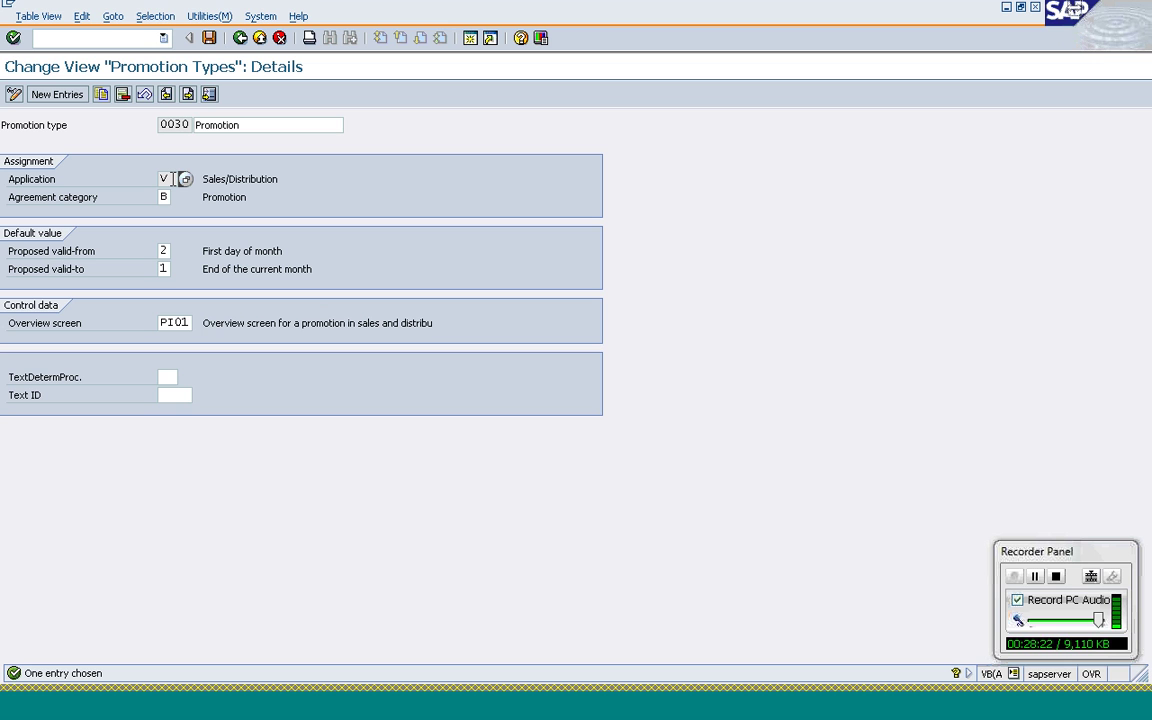
click(220, 126)
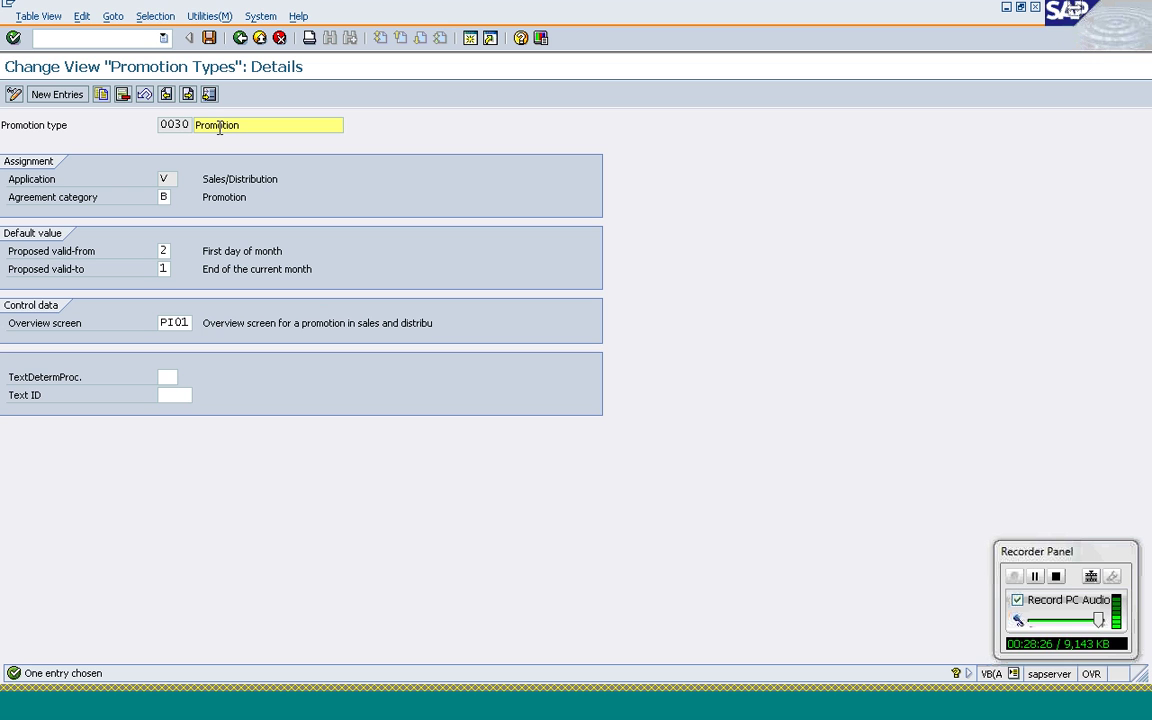
click(166, 197)
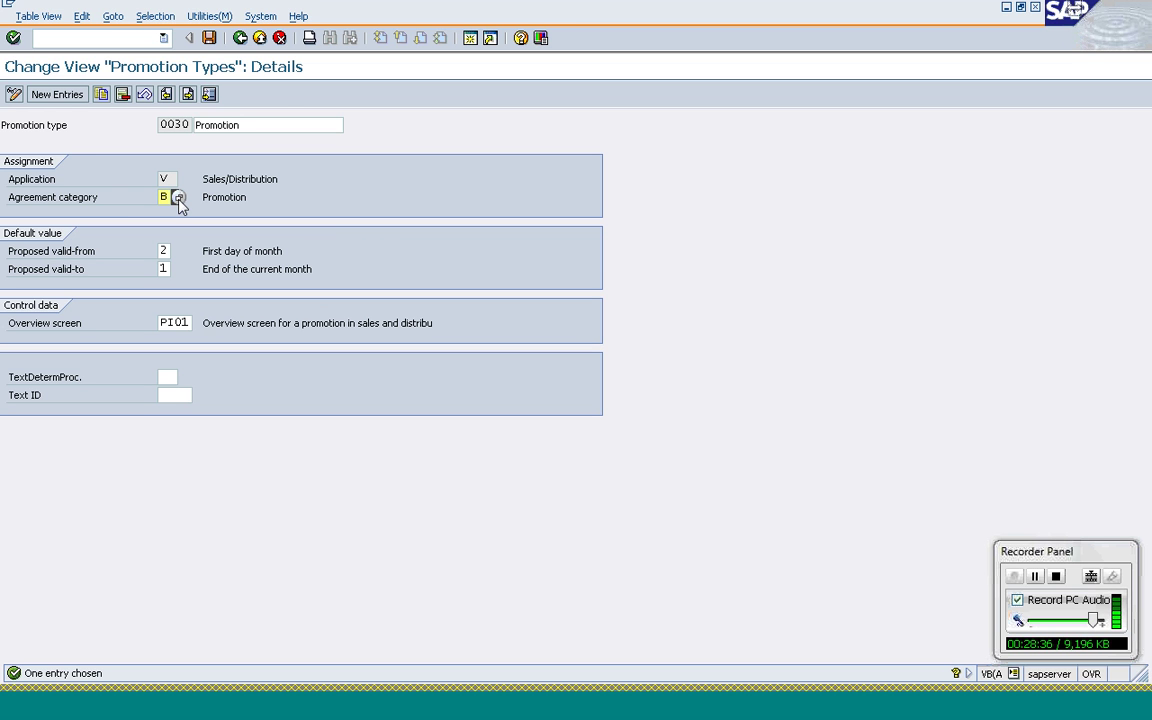
click(178, 197)
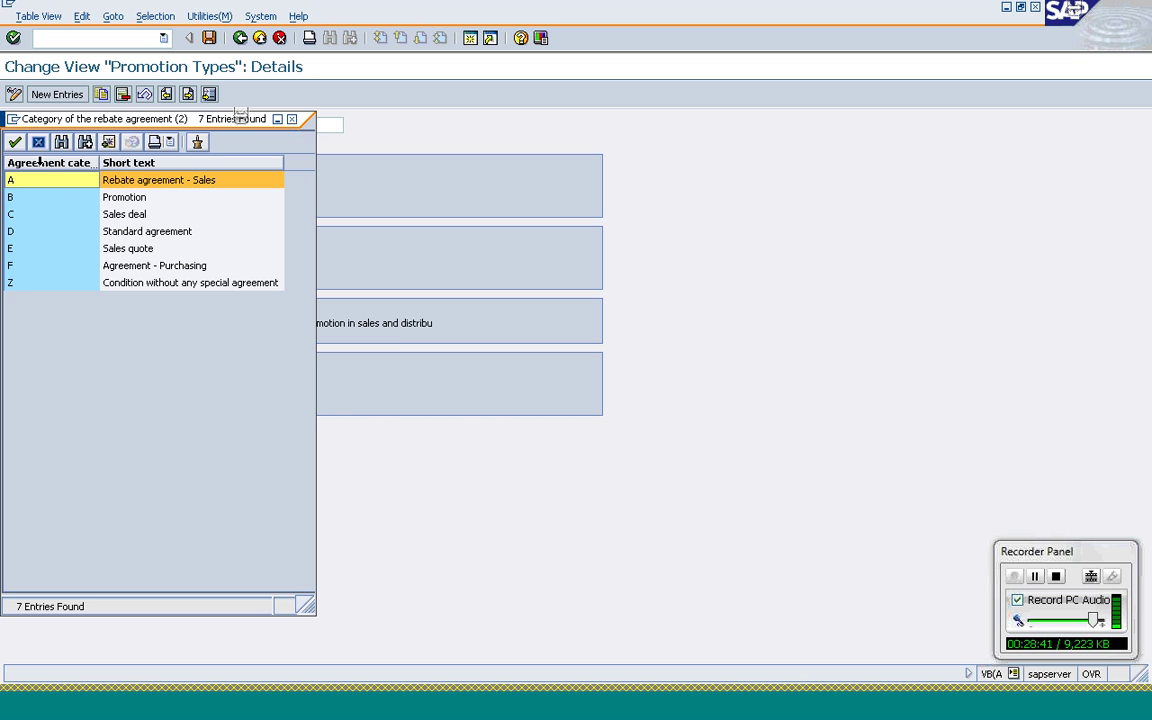
click(37, 140)
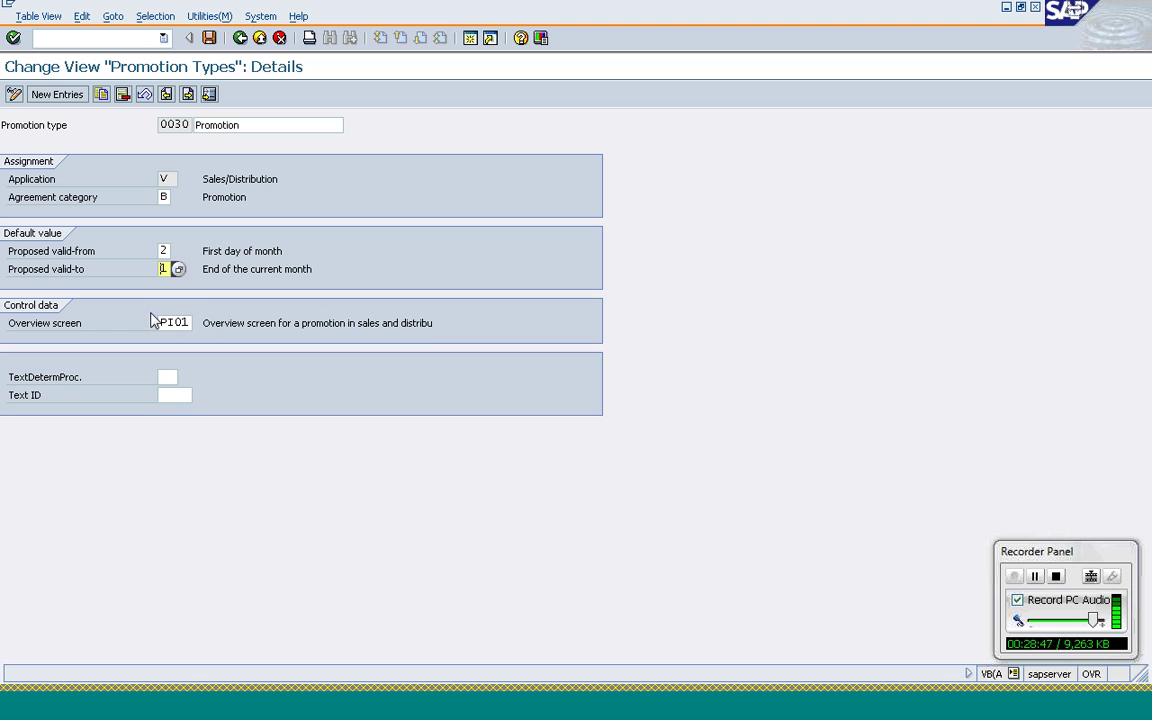
click(173, 322)
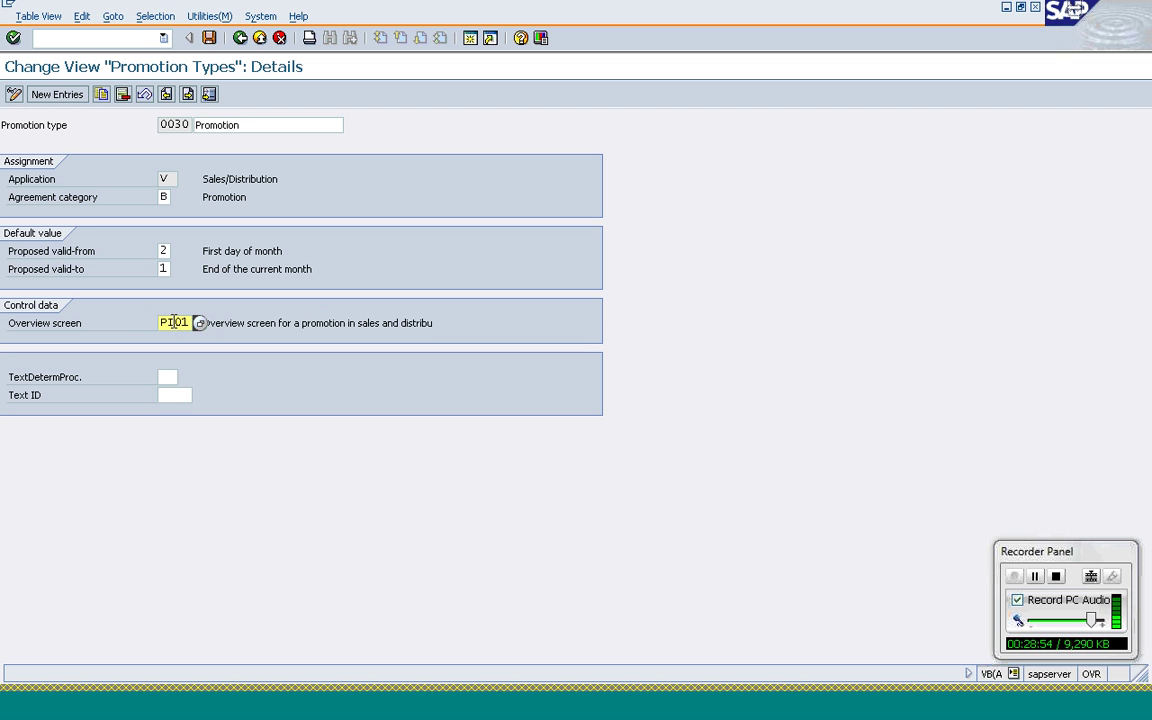
click(241, 40)
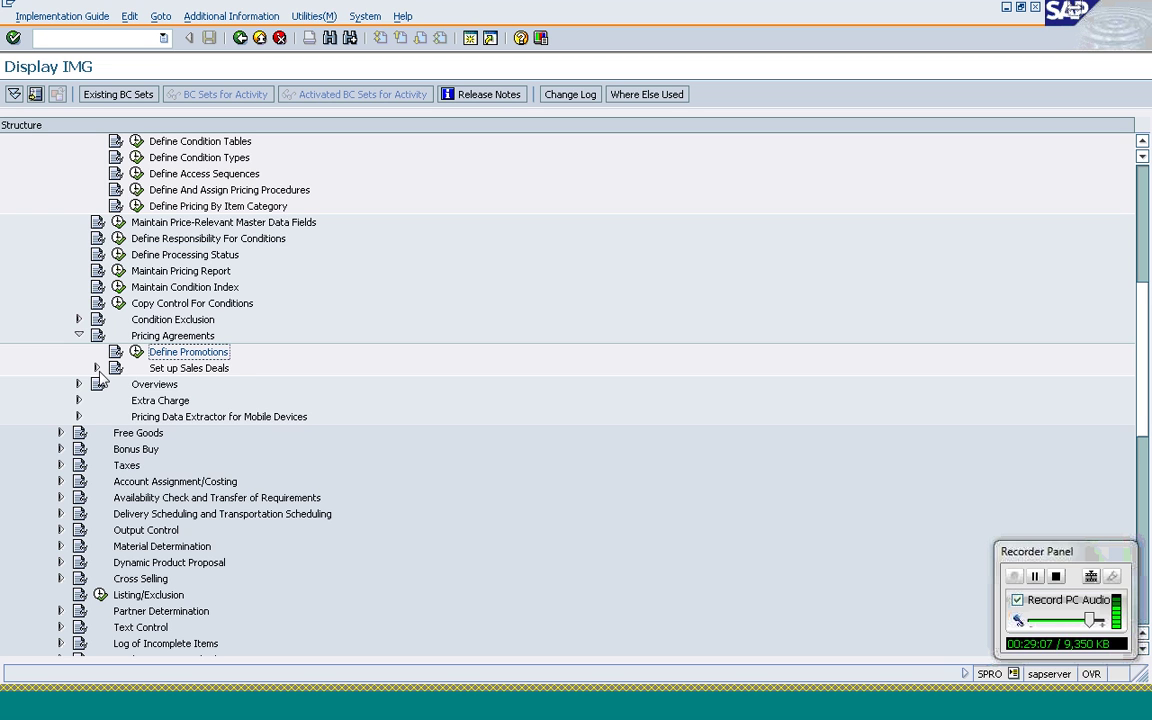
- Open the Define Sales Deal Types activity under Set up Sales Deals
click(96, 368)
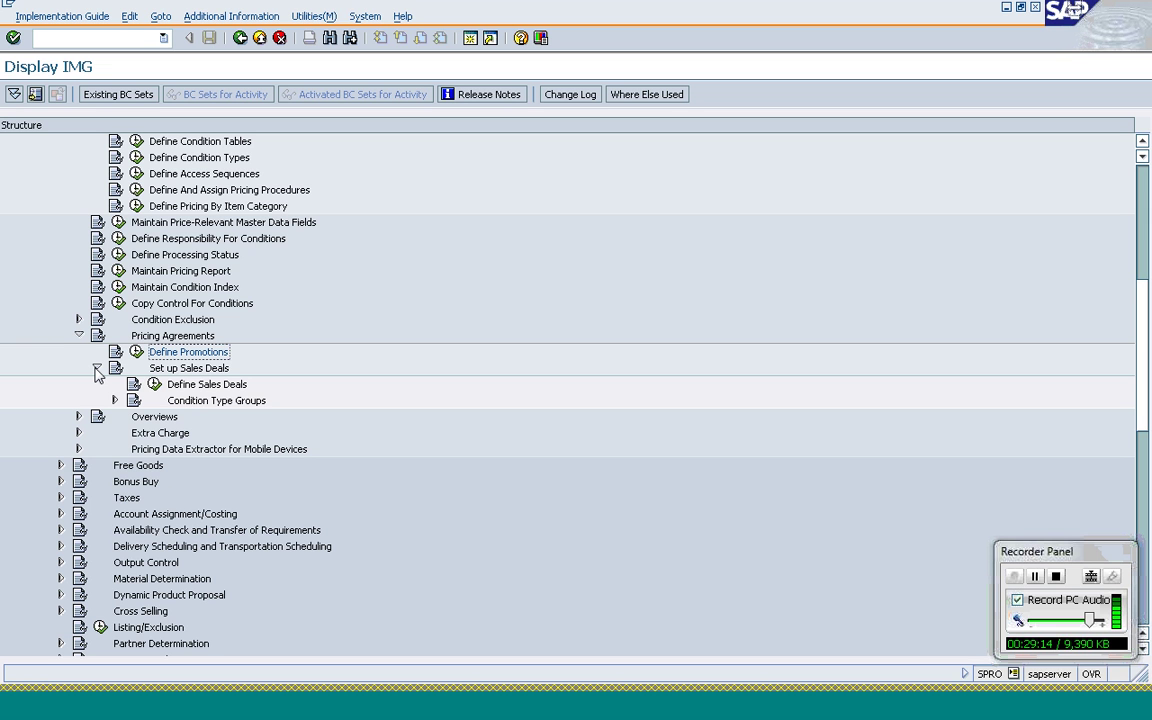
click(157, 385)
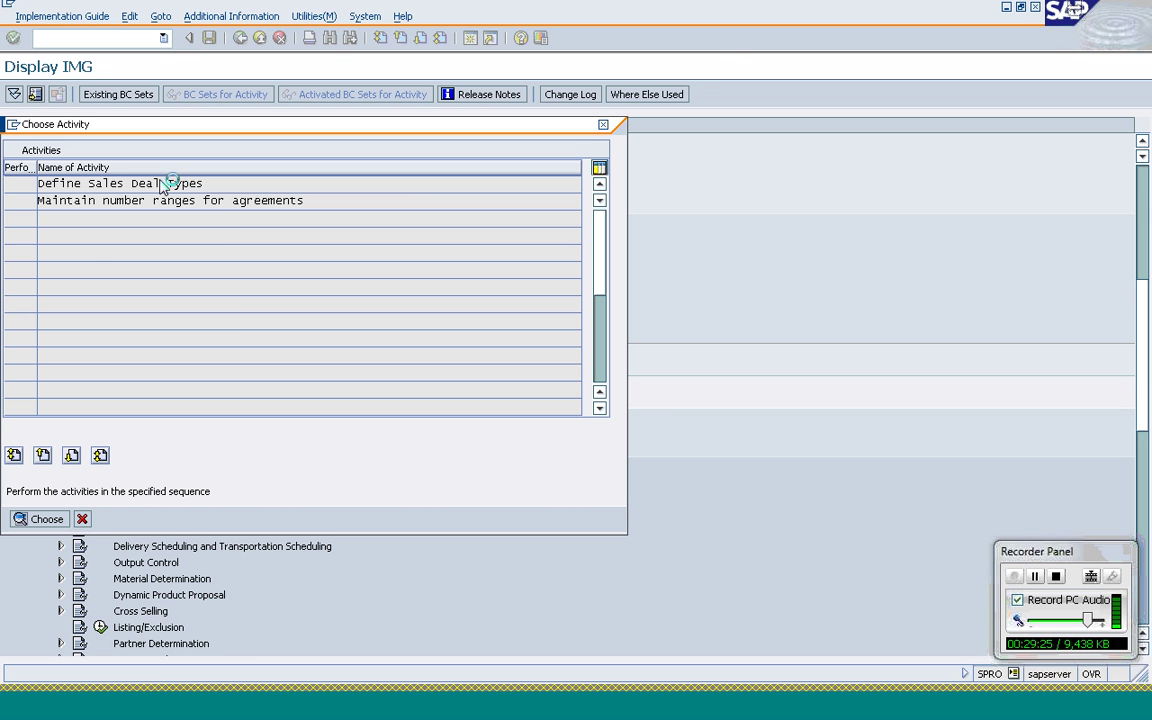
double_click(165, 187)
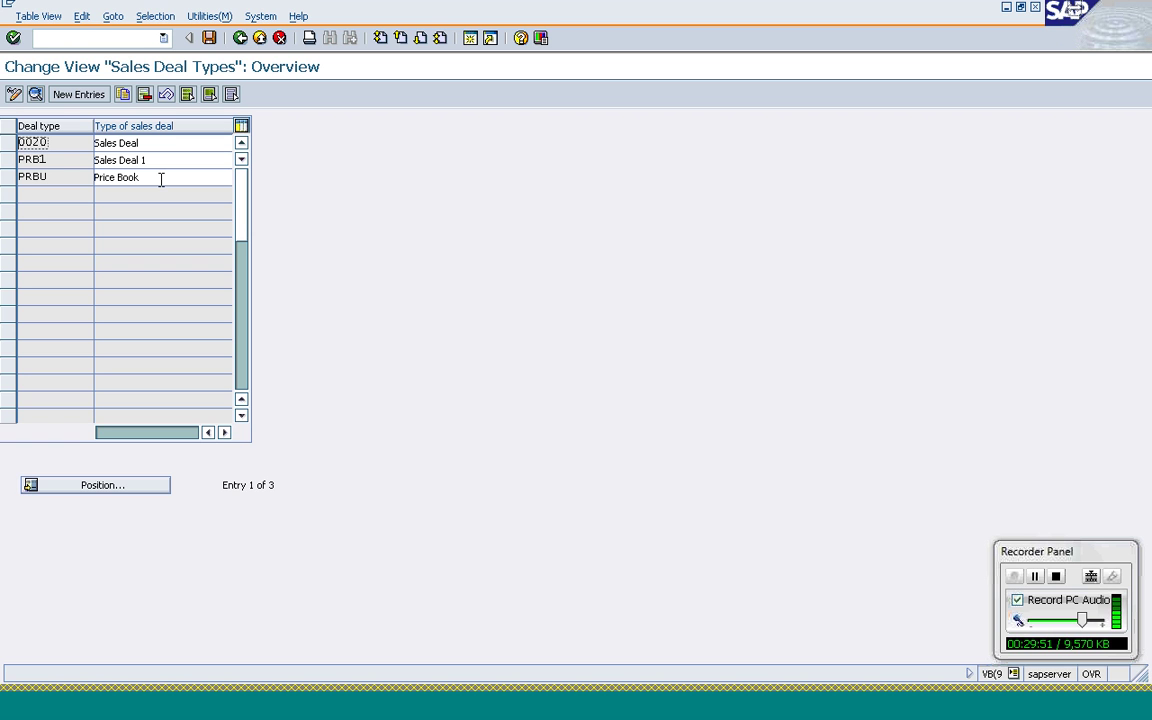
- Copy sales deal type 0020 from its details as new sales deal type Z020
click(8, 143)
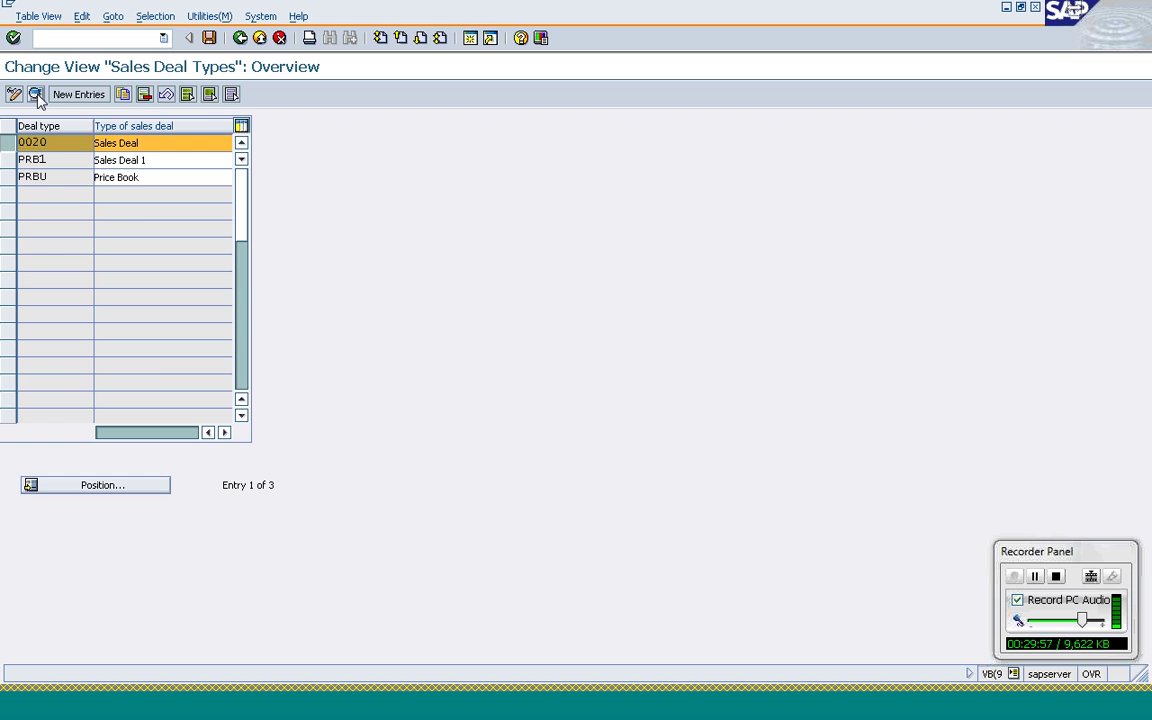
click(35, 94)
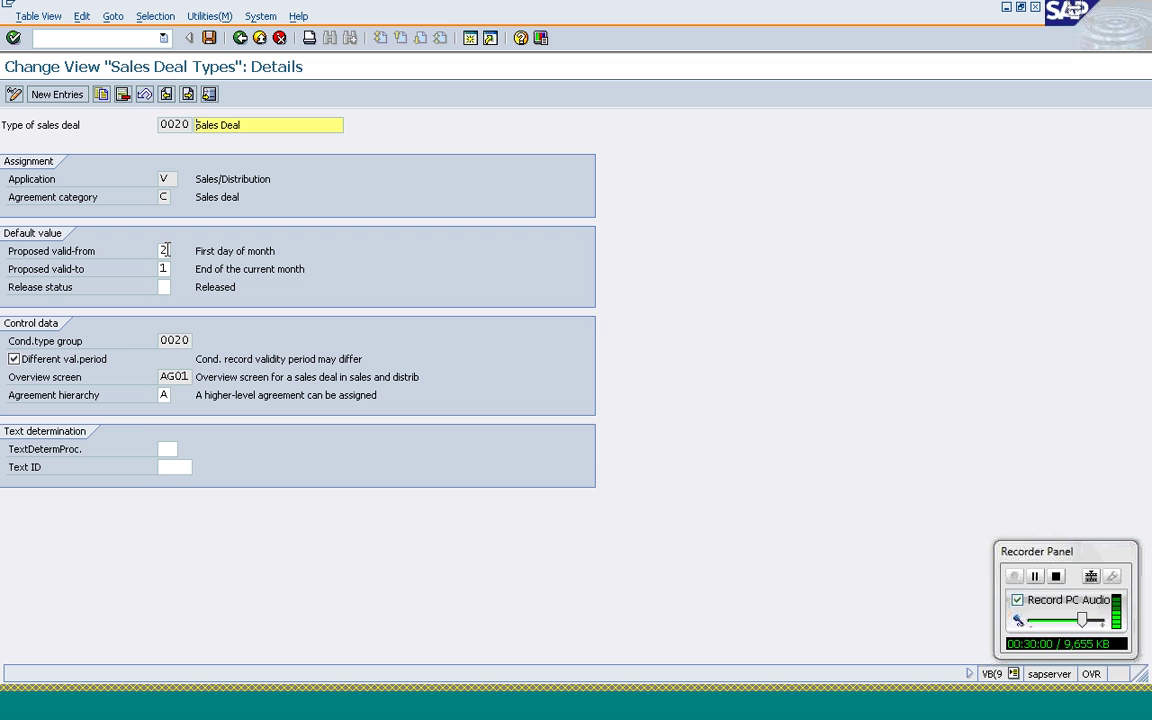
click(104, 97)
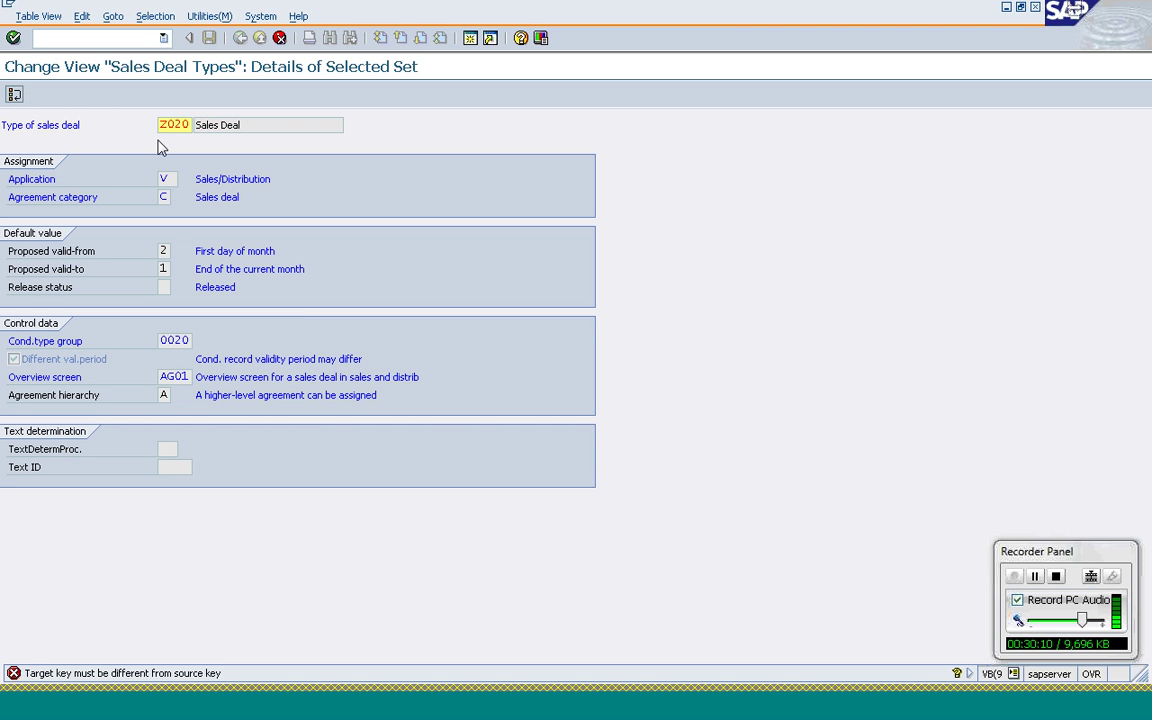
- Set Z020's proposed valid-from to 1 (first day of the week) and proposed valid-to to 5 (no proposal)
click(176, 254)
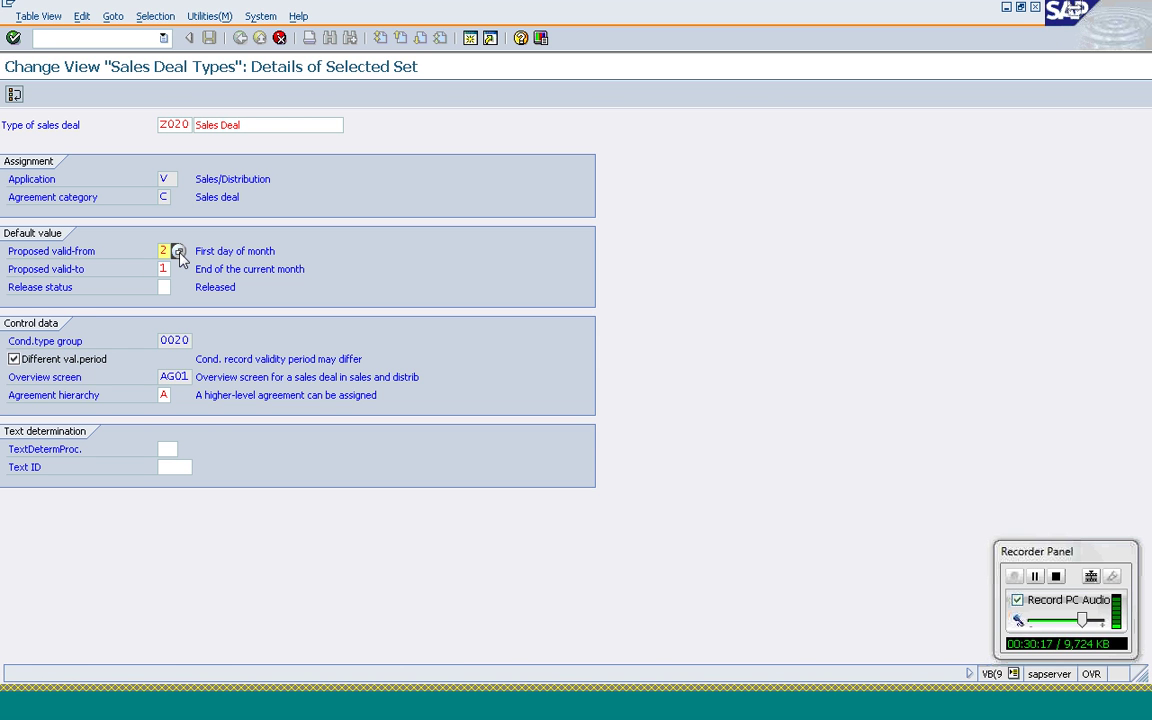
click(178, 251)
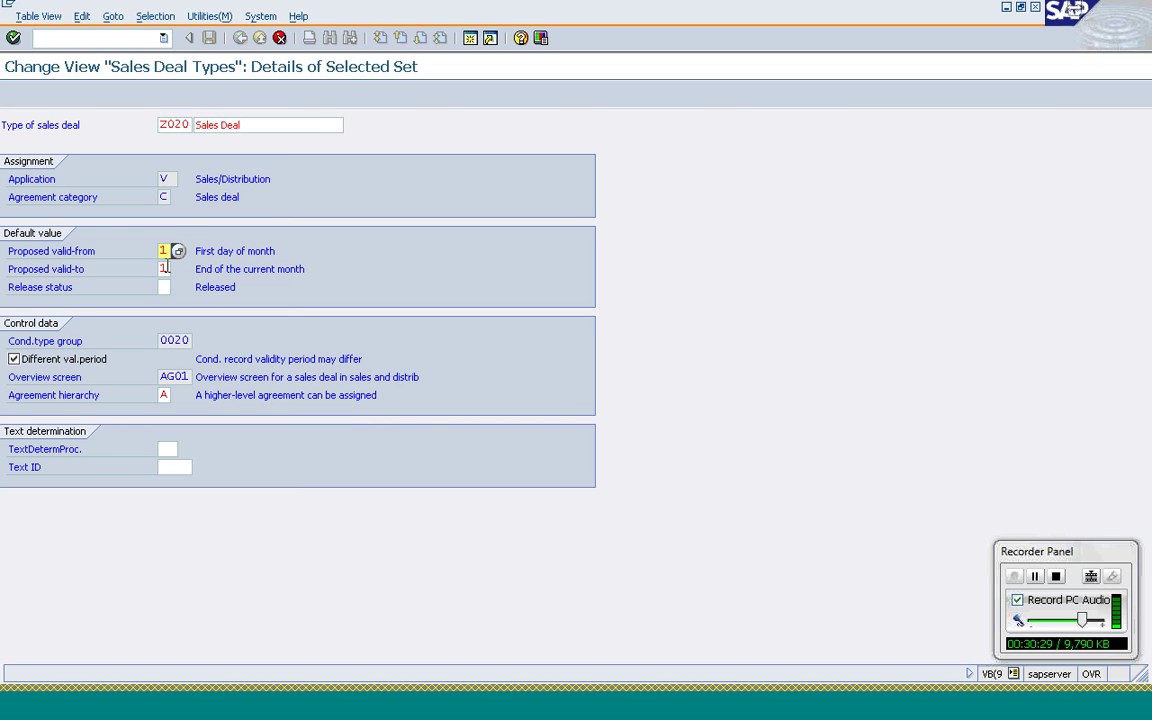
click(166, 268)
click(172, 268)
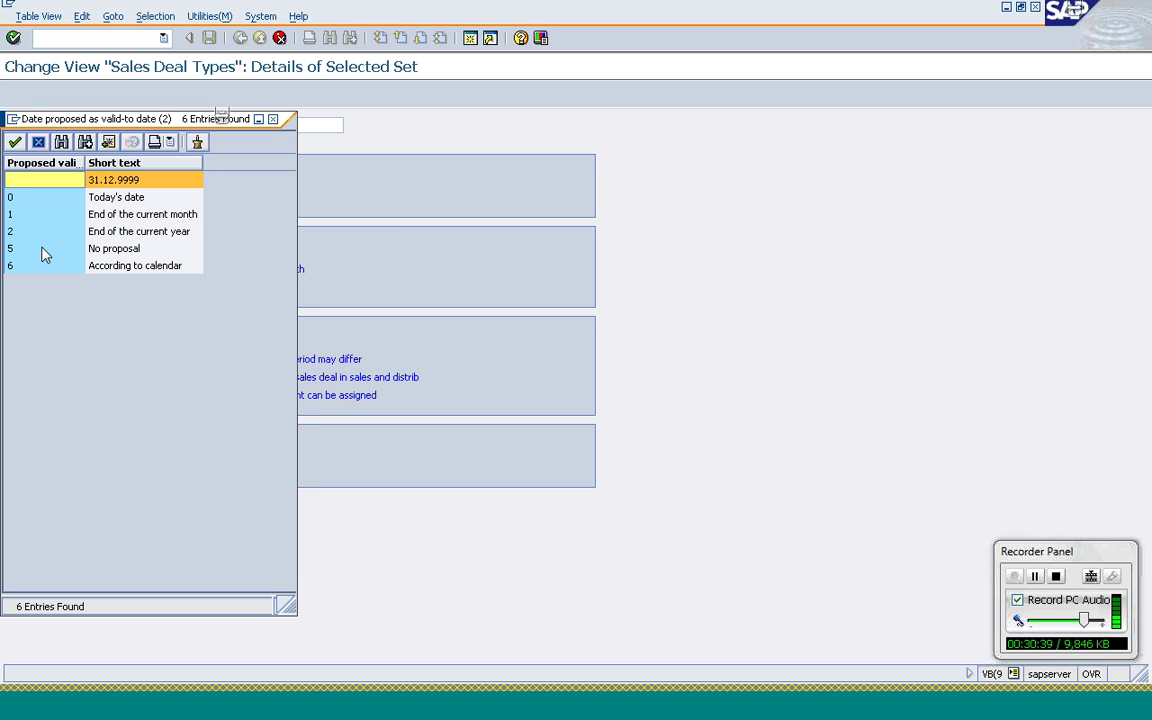
double_click(40, 214)
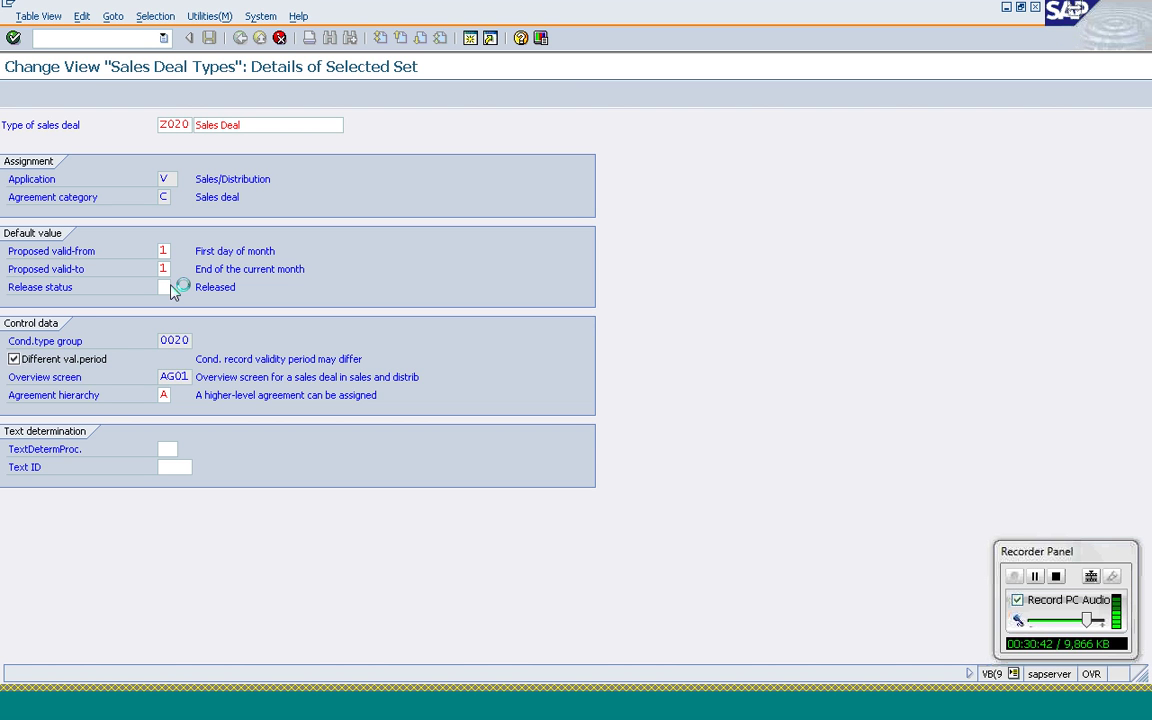
- Name sales deal type Z020 "Weekly Sales Deal" and accept the copied entry
click(197, 125)
text(Week)
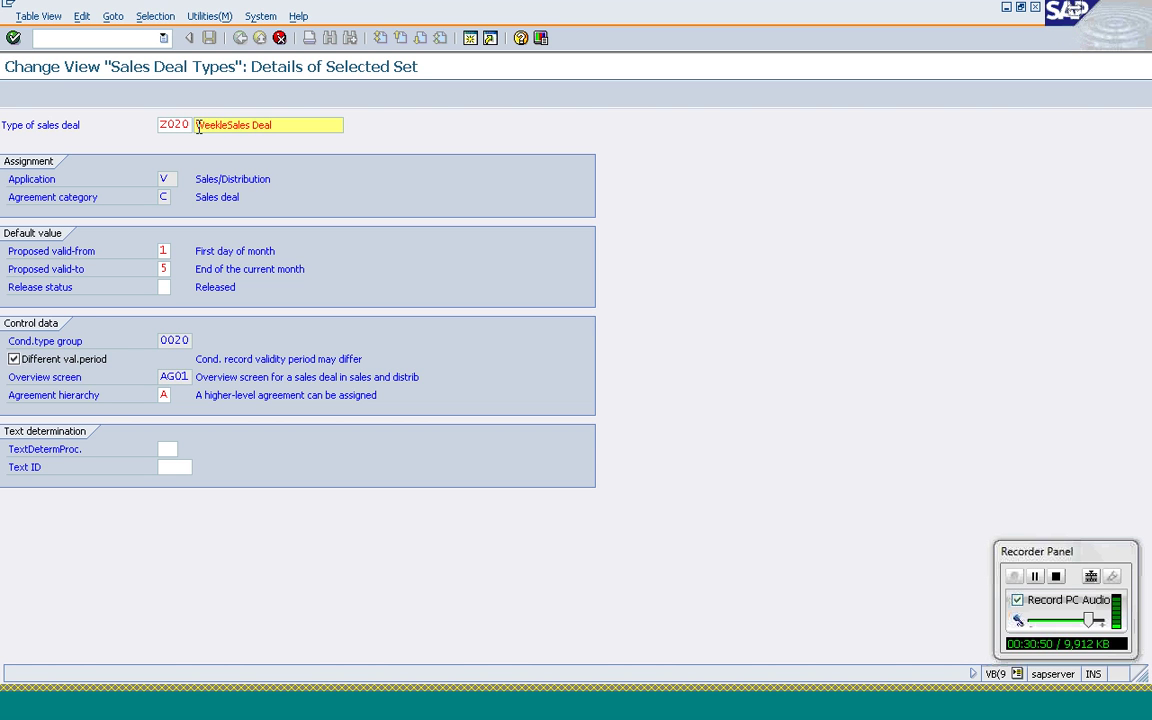
text(ly)
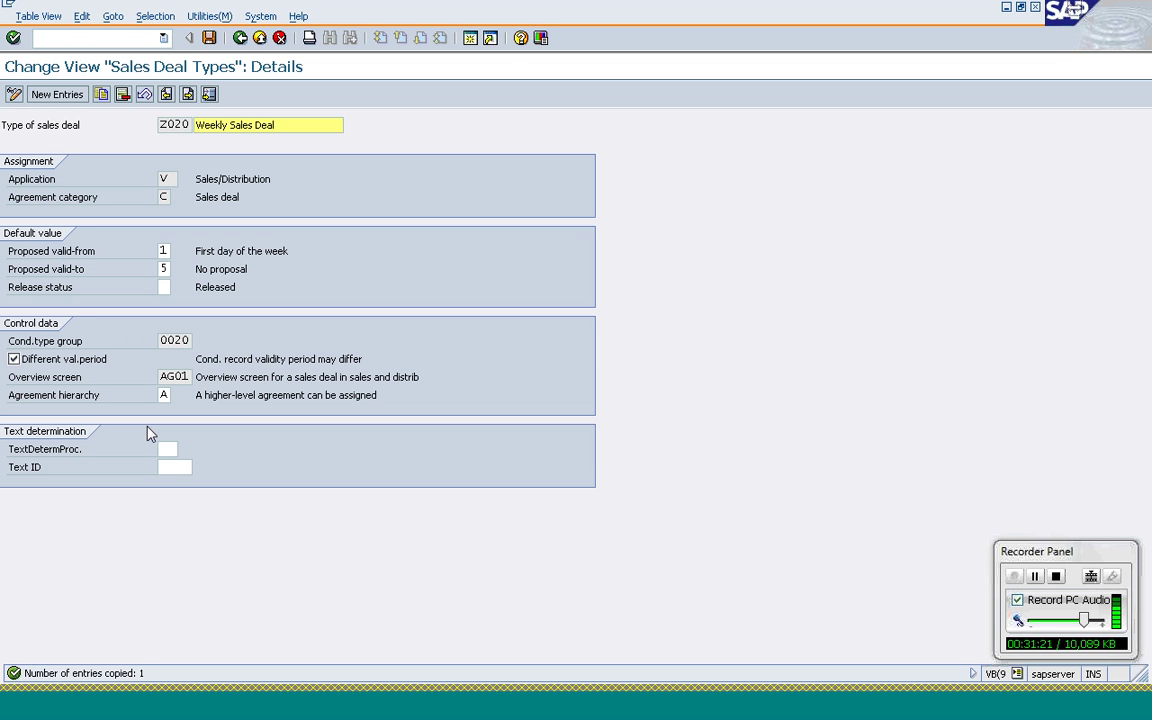
- Clear Z020's agreement hierarchy setting to disallow higher-level agreements, and save the type in the proposed customizing request
click(163, 396)
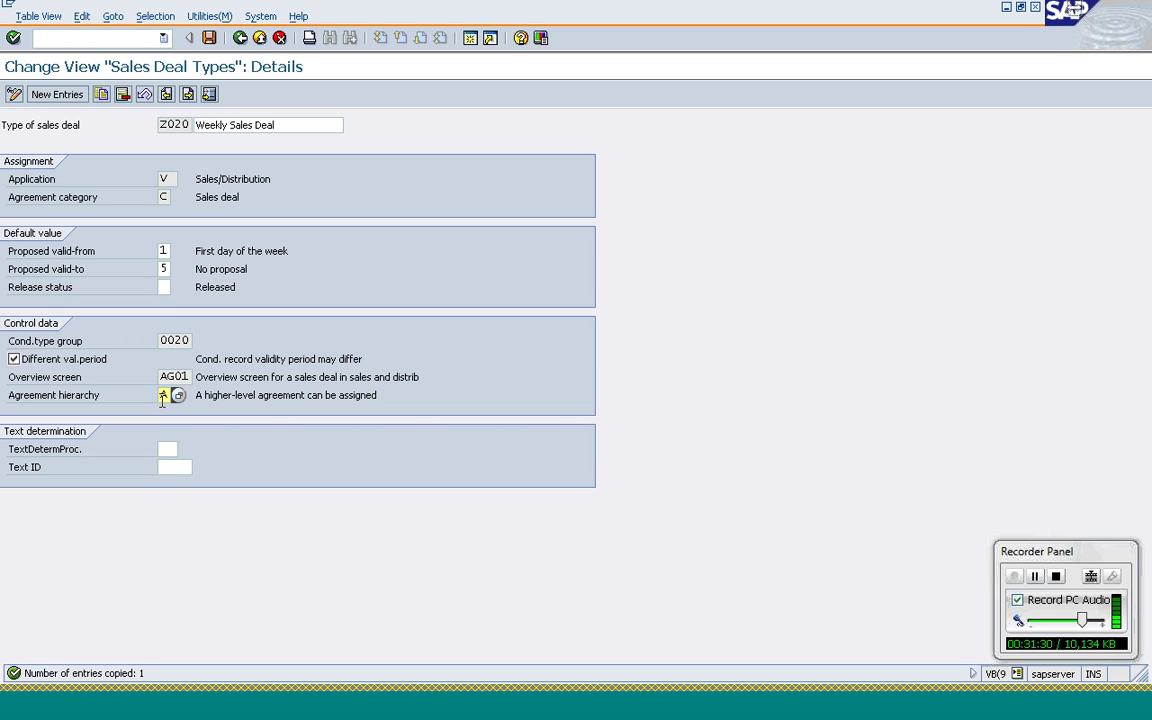
key(BackSpace)
key(Return)
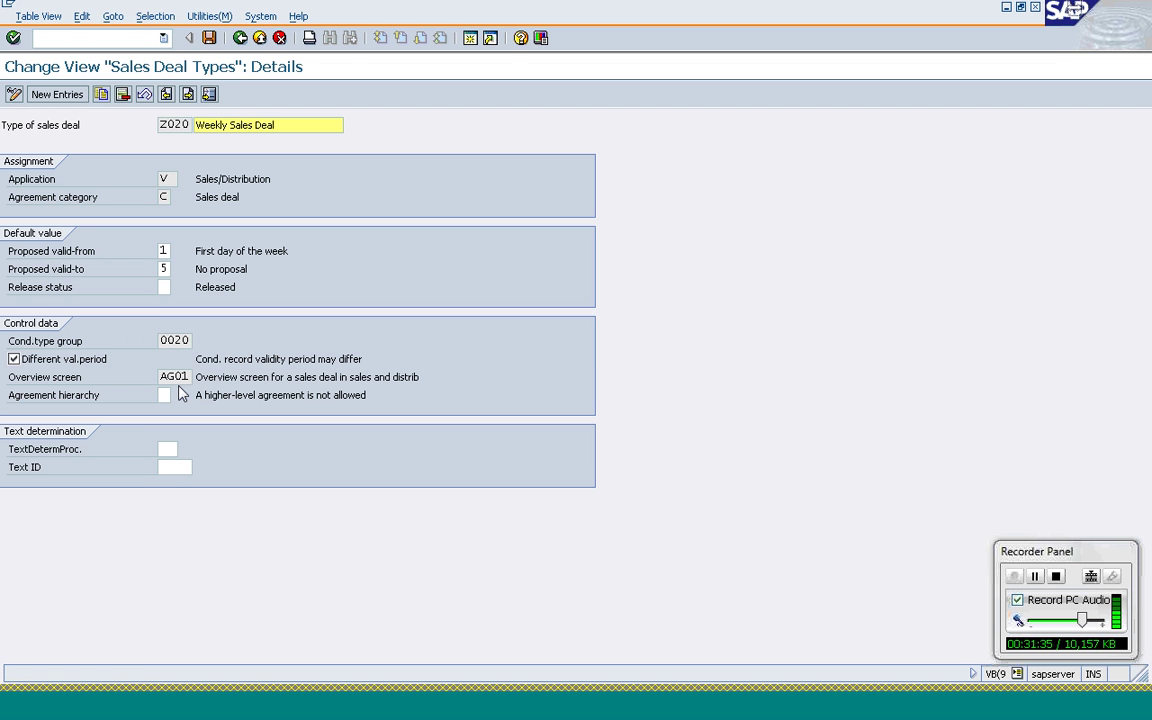
click(208, 40)
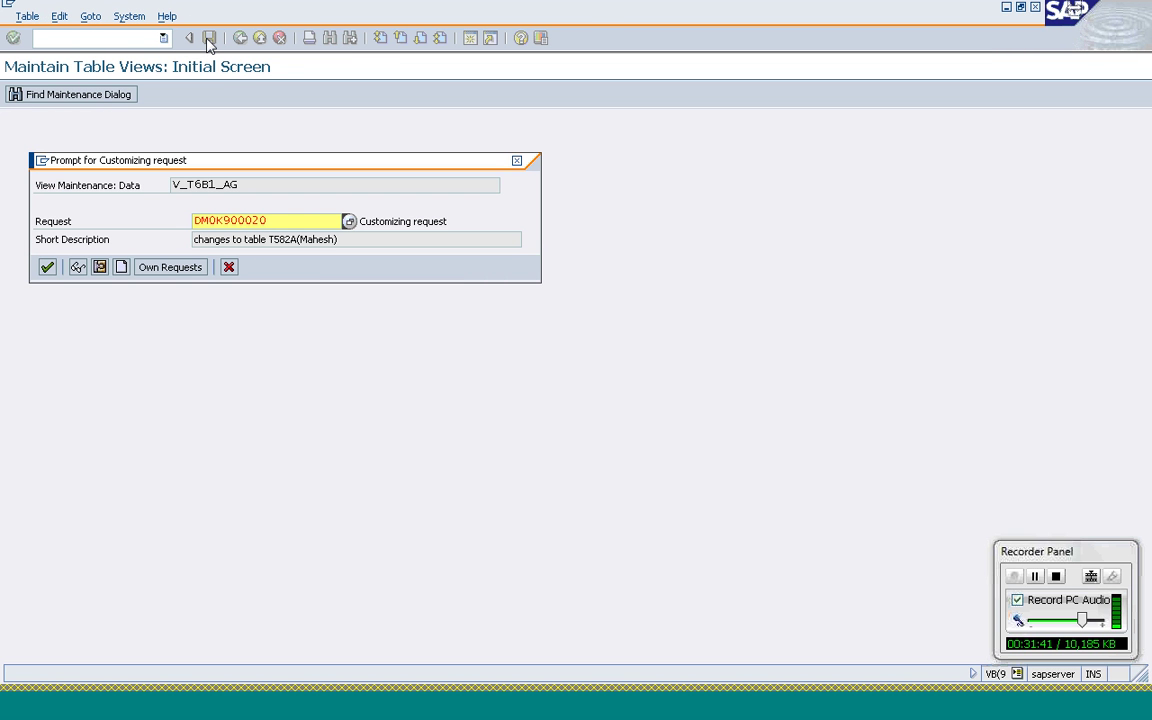
click(47, 267)
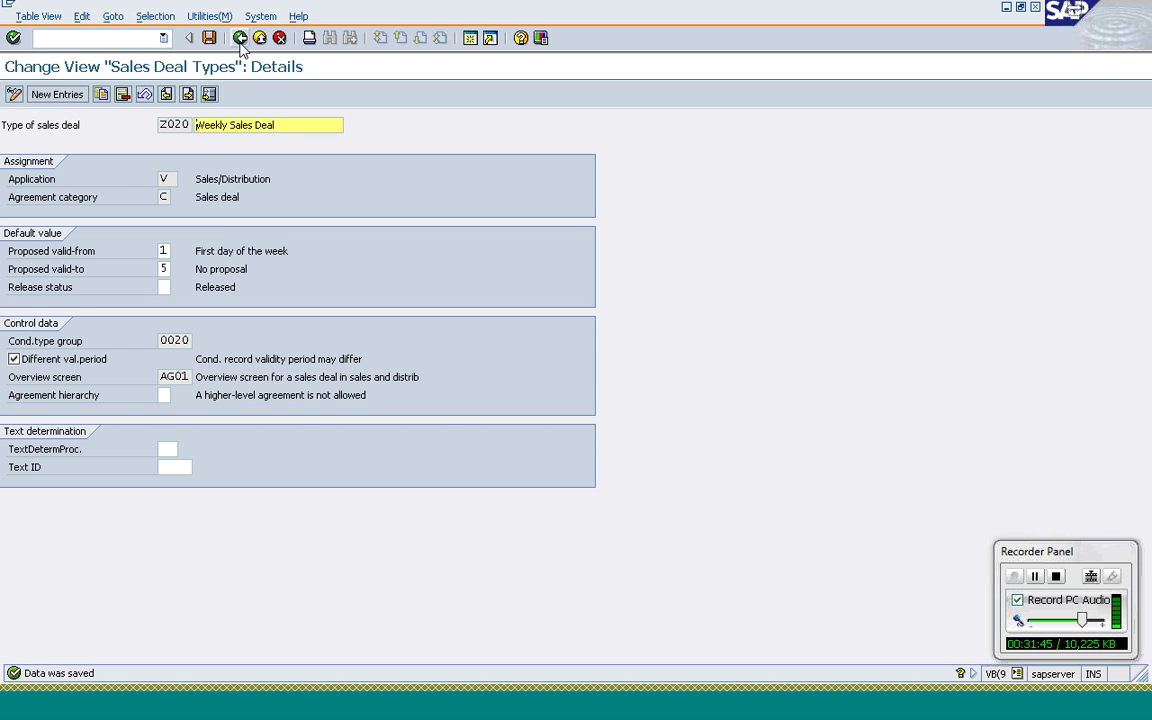
- Check Z020's condition type group, leave the sales deal types and open the assignment of condition types and tables for agreements
click(161, 340)
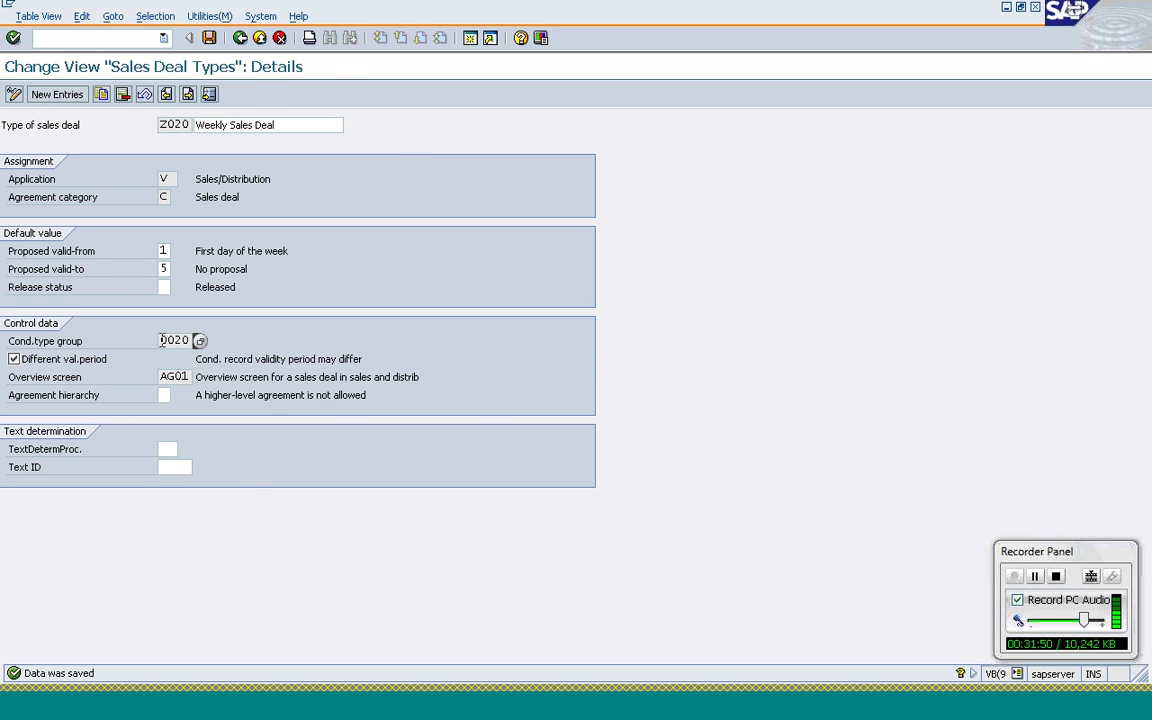
click(240, 38)
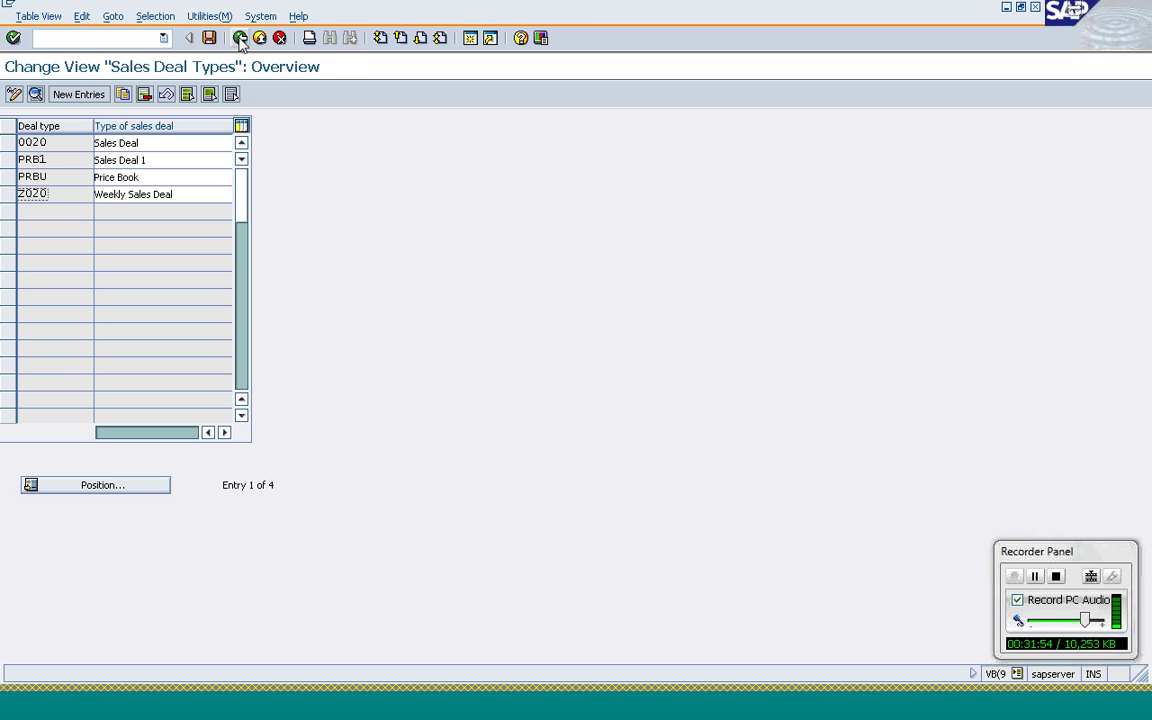
click(240, 38)
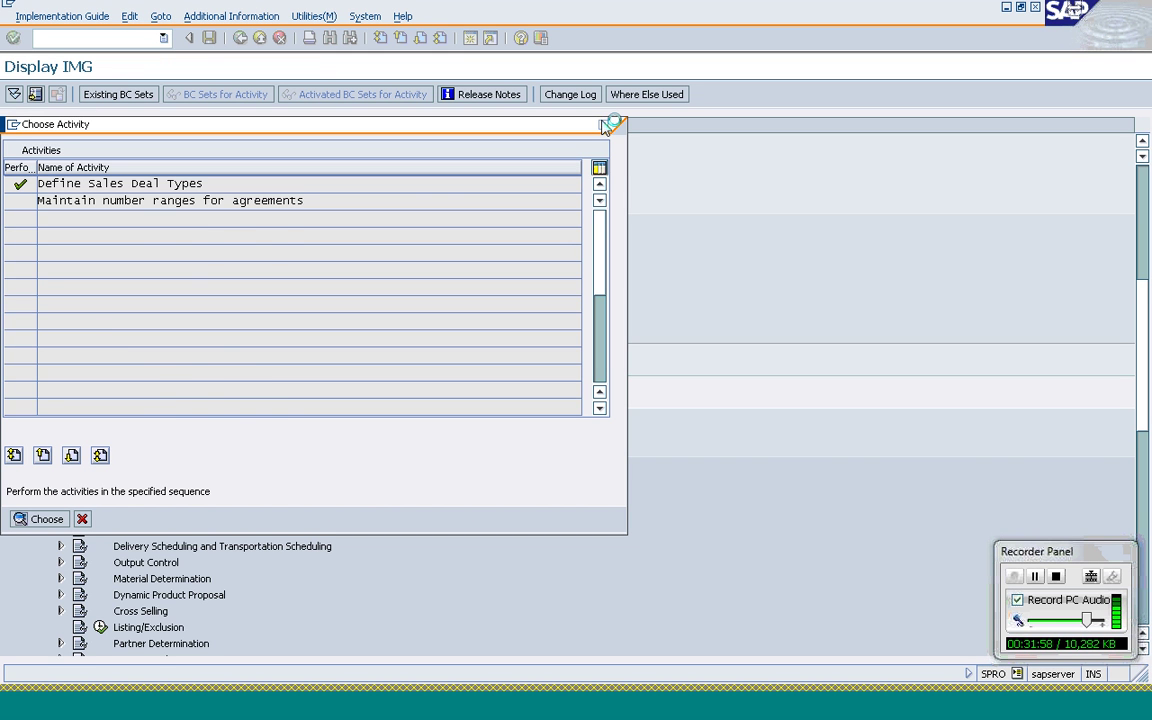
click(613, 124)
click(116, 400)
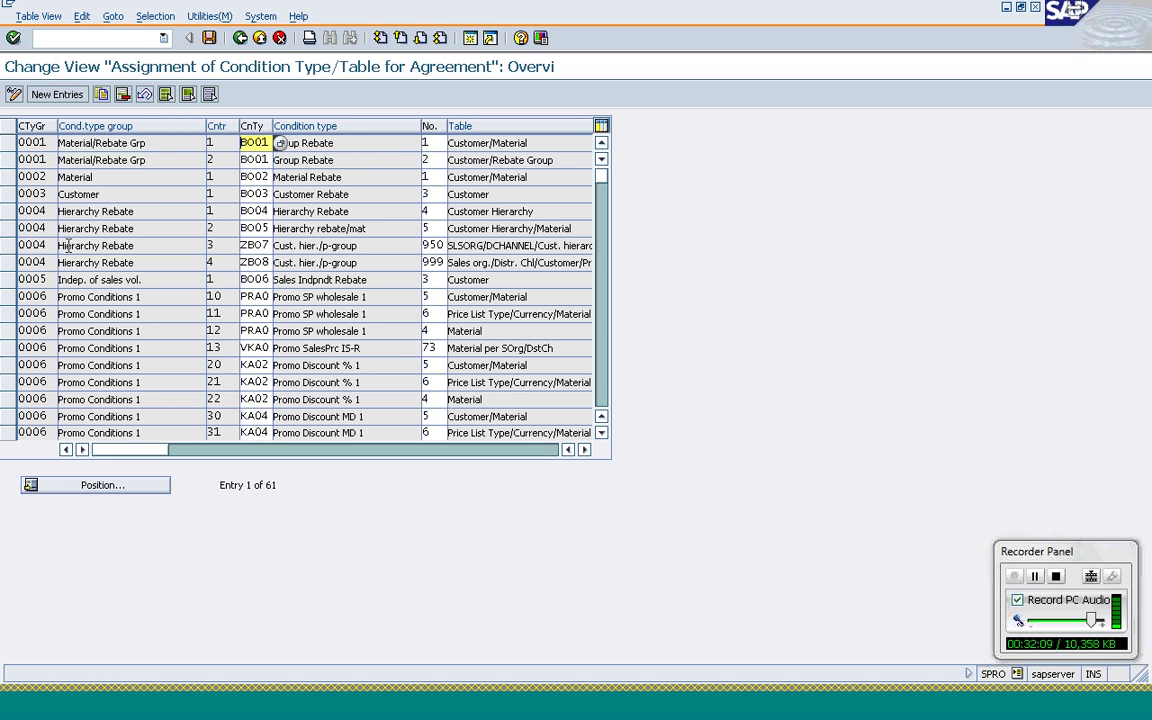
- Select the five Sales Deal rows of condition type group 0020 and examine their condition types and tables
scroll(290, 270, down, 3)
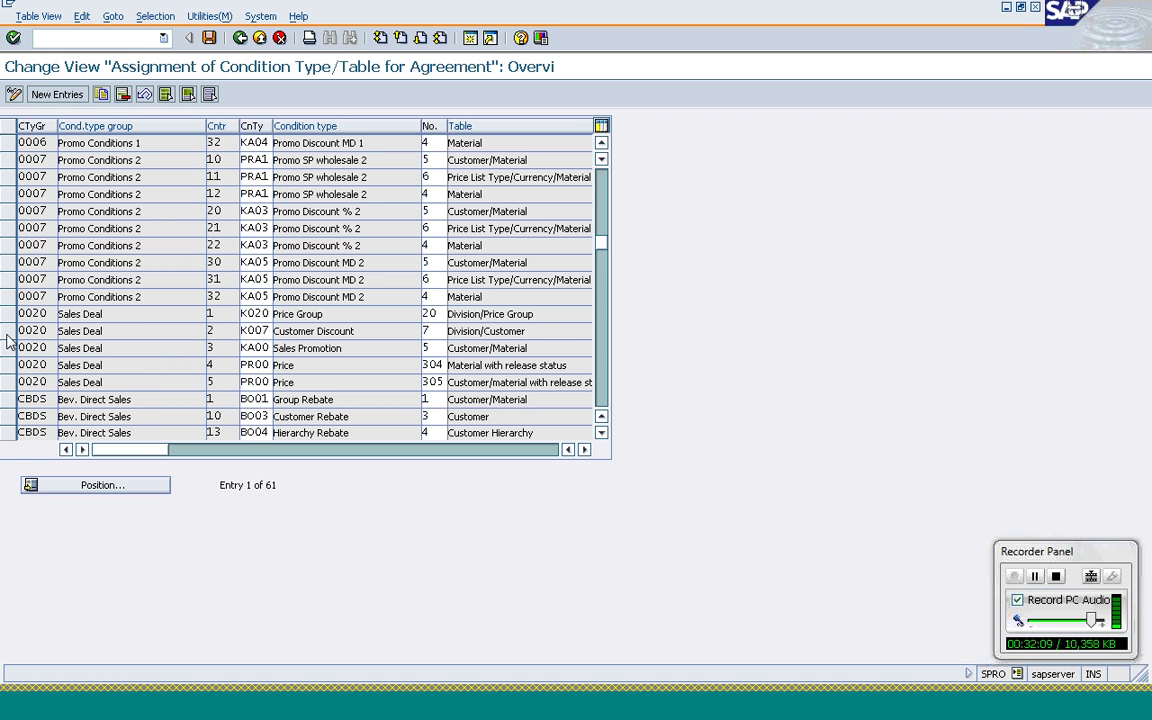
drag(10, 314, 65, 348)
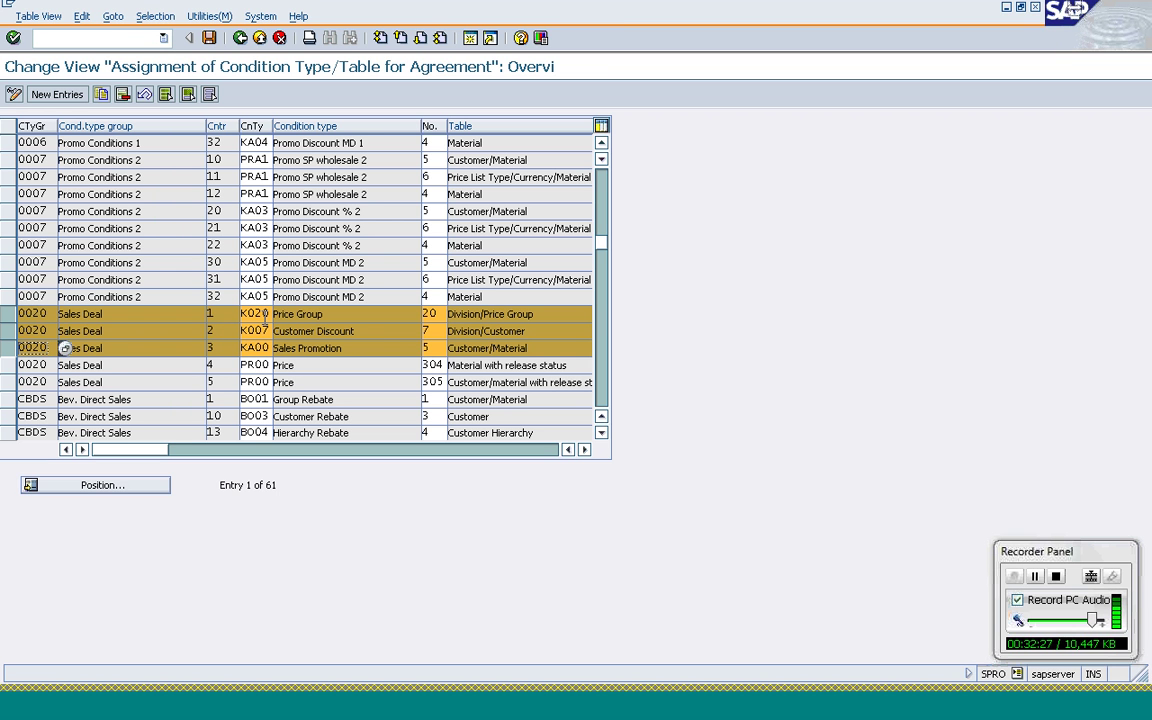
drag(65, 348, 65, 382)
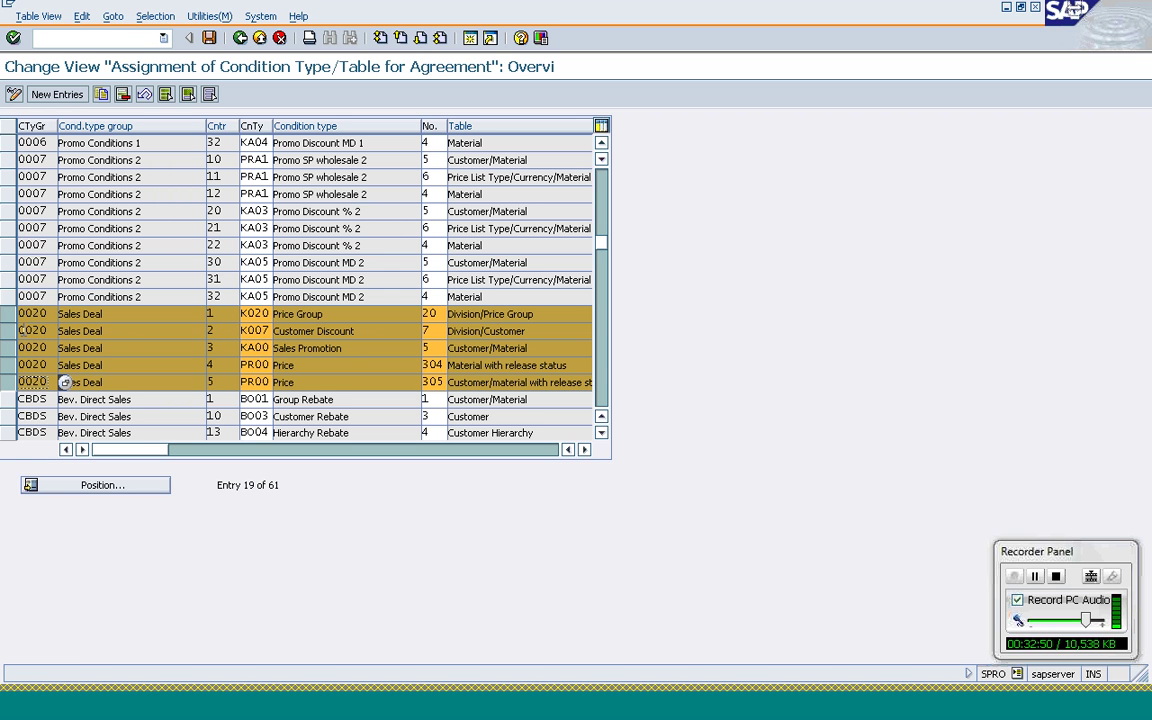
ctrl+click(7, 316)
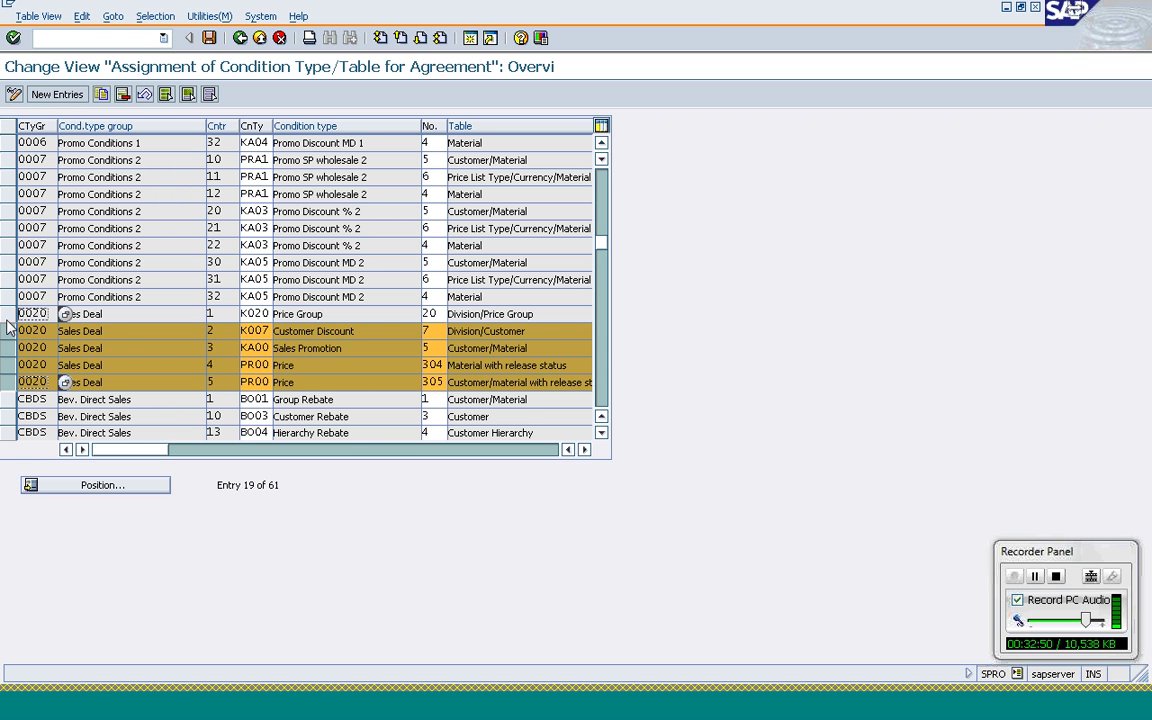
ctrl+click(7, 315)
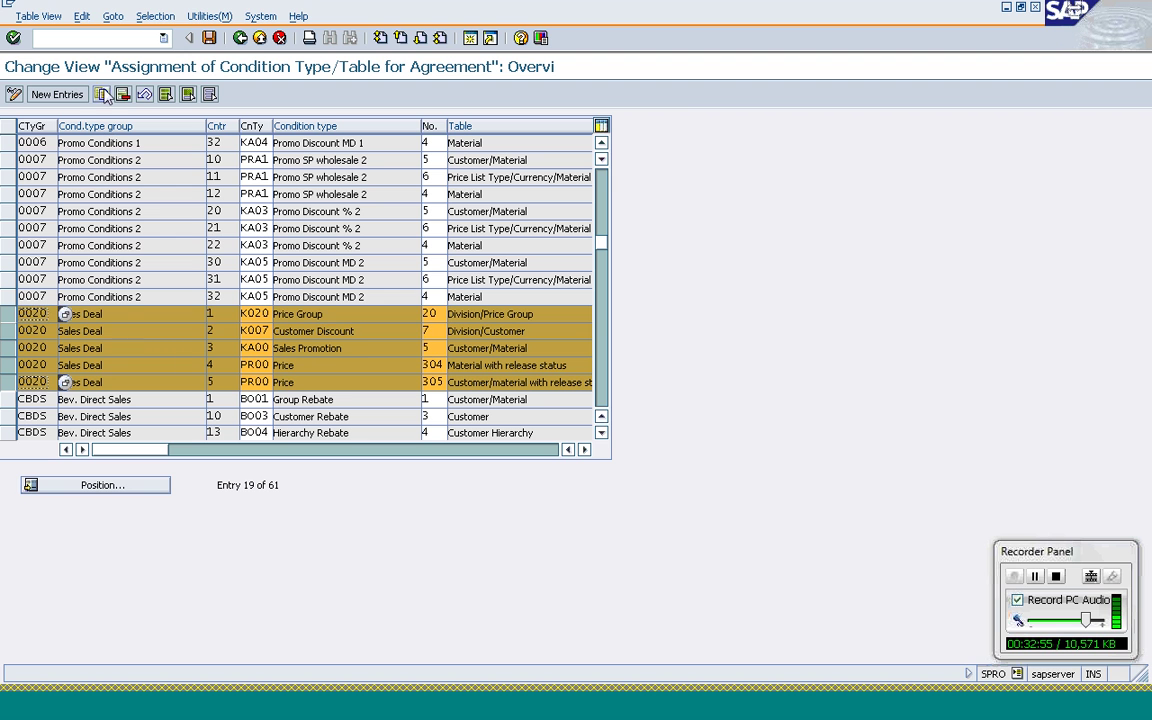
- Leave the condition type assignment and review the allocation of condition type groups to agreement types down the list
click(241, 38)
click(172, 449)
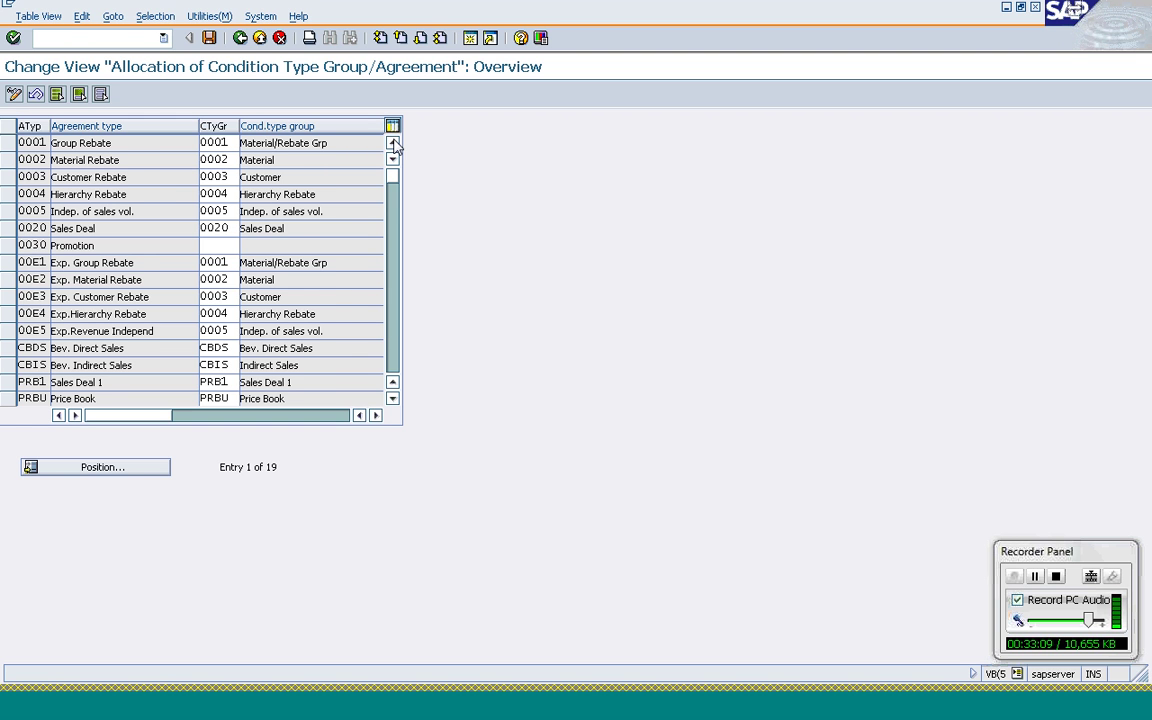
scroll(395, 148, down, 5)
click(205, 160)
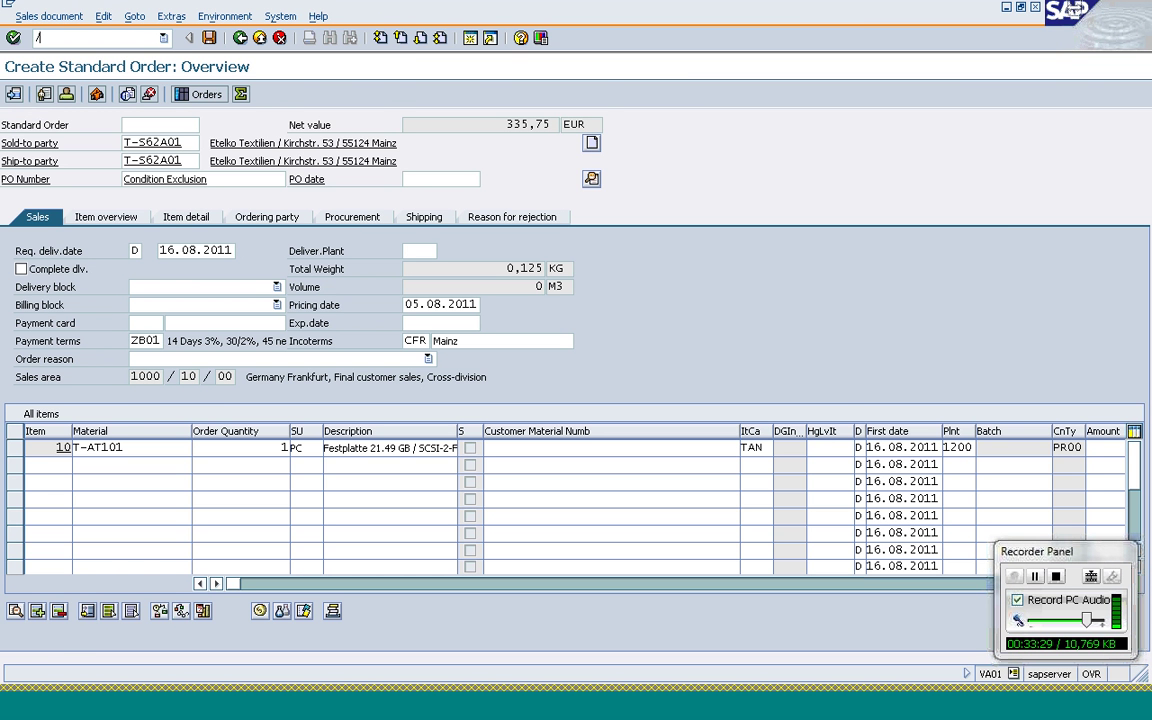
- Leave the standard order and start creating a sales deal (VB21) of type Z020 Weekly Sales Deal
text(n)
key(Return)
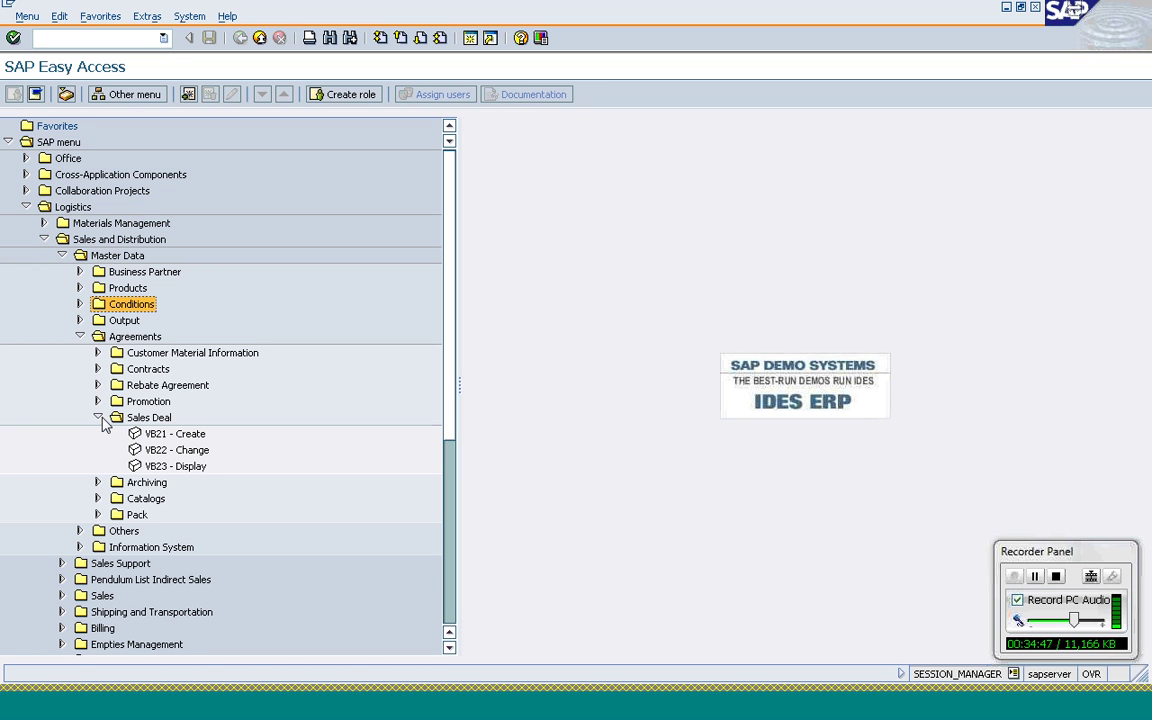
double_click(152, 438)
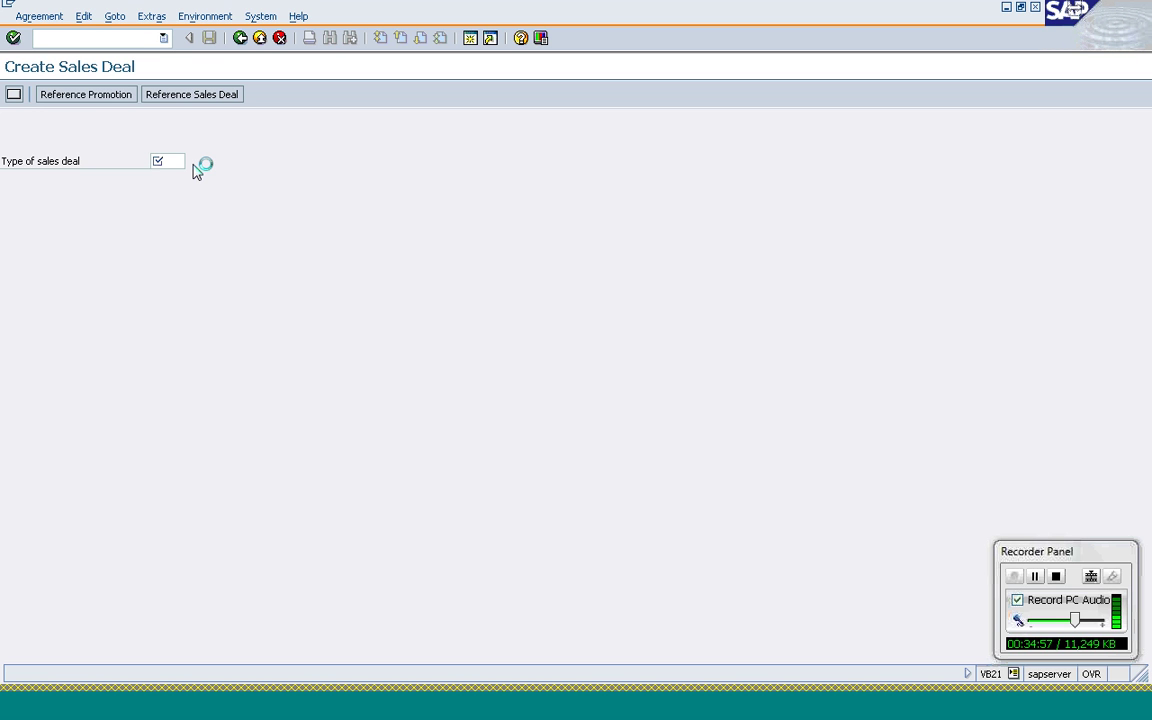
click(203, 164)
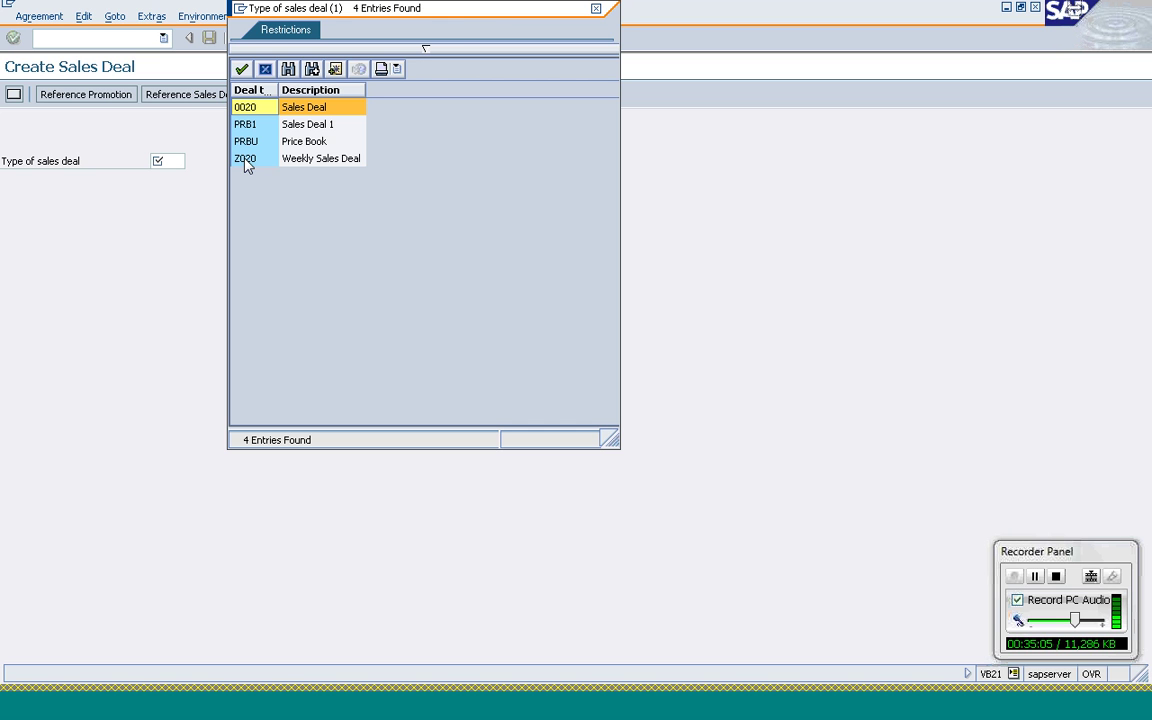
double_click(245, 159)
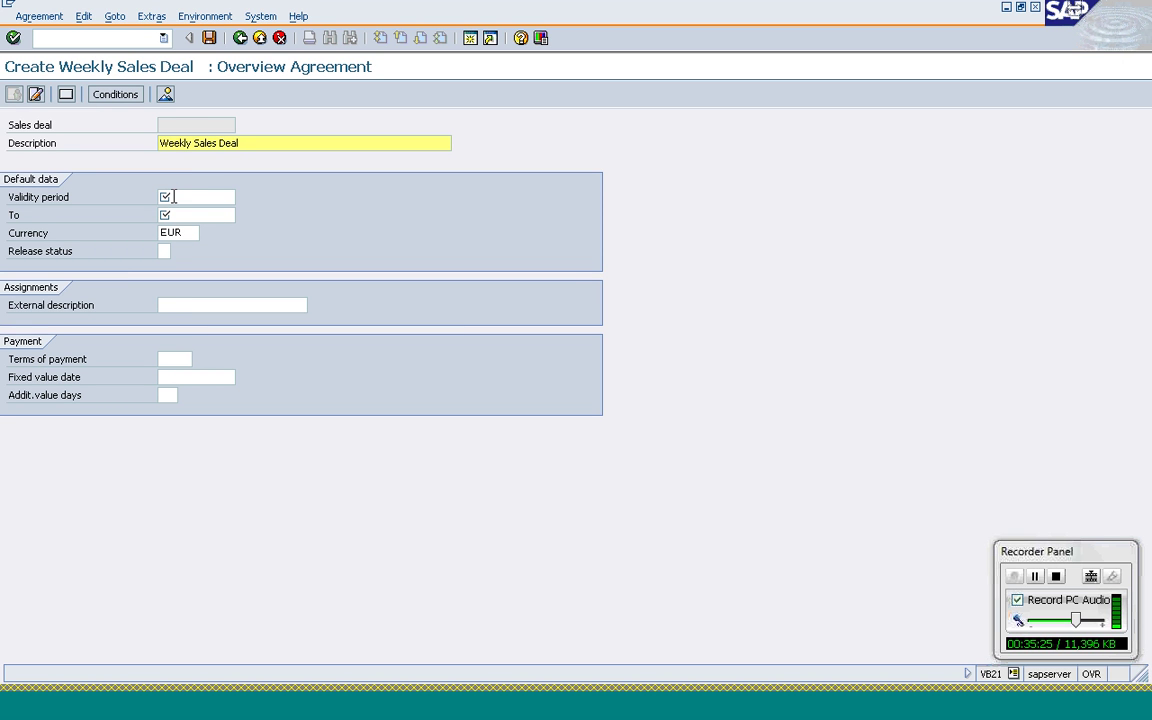
- Set the sales deal's validity period to 05.08.2011 through 19.08.2011 and its external description to "Fortnight Promo"
click(173, 197)
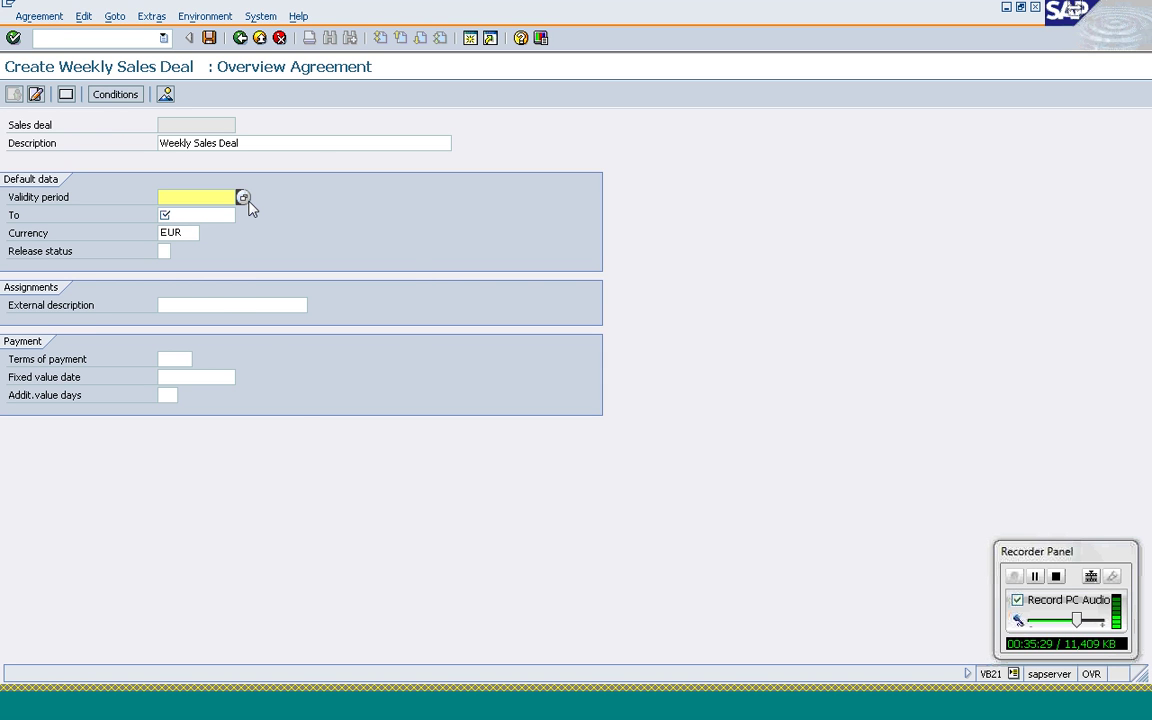
click(243, 198)
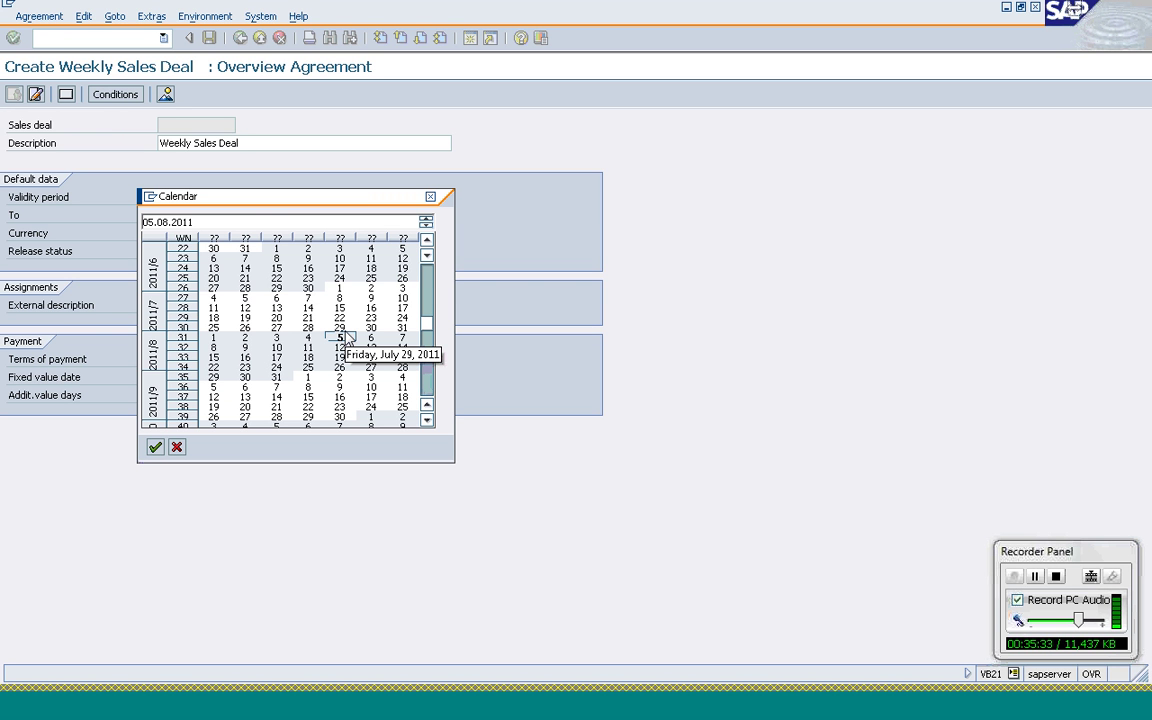
double_click(345, 338)
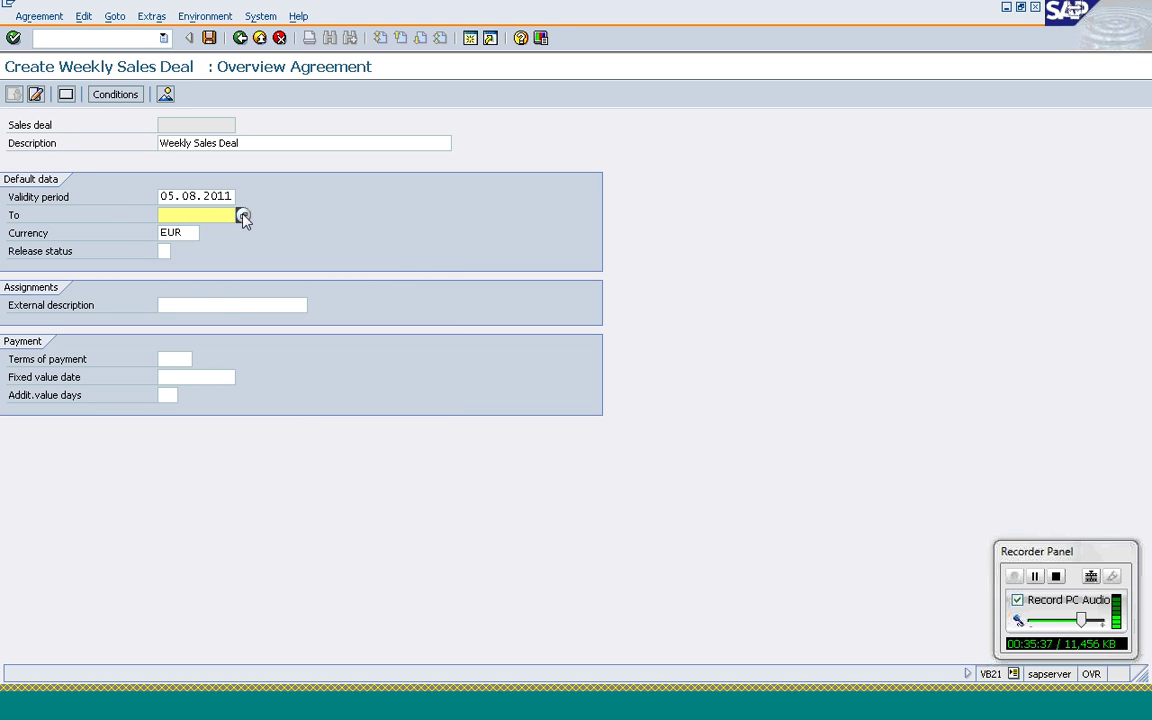
click(243, 216)
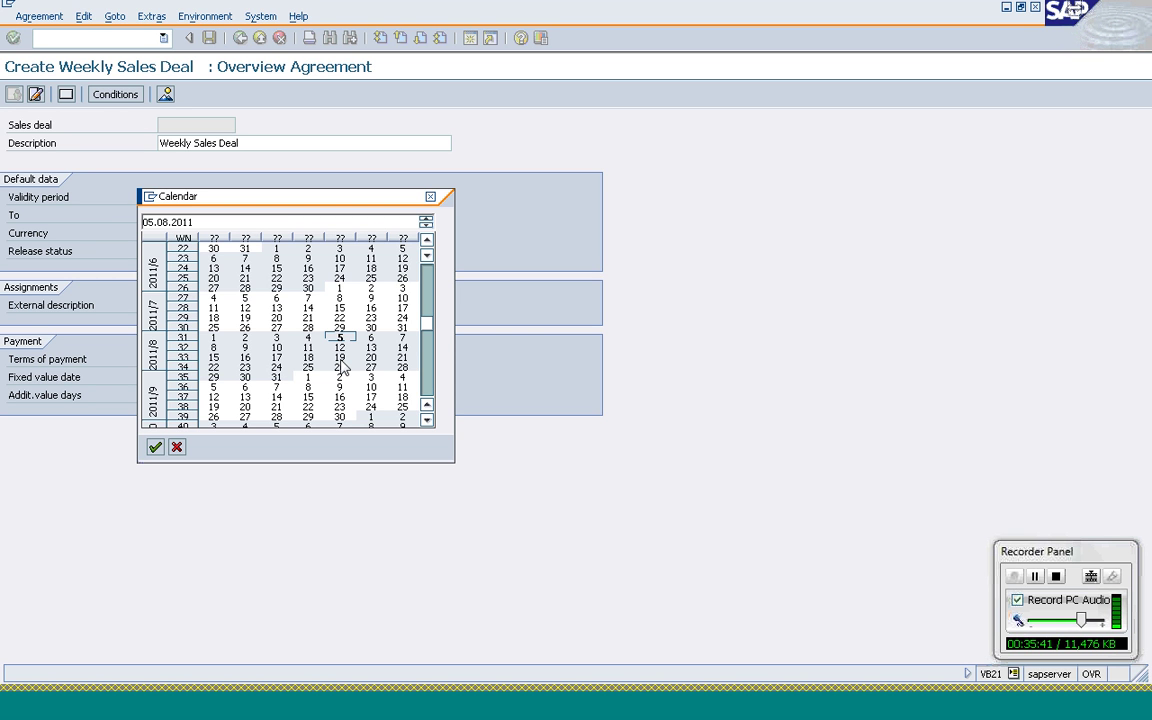
double_click(341, 359)
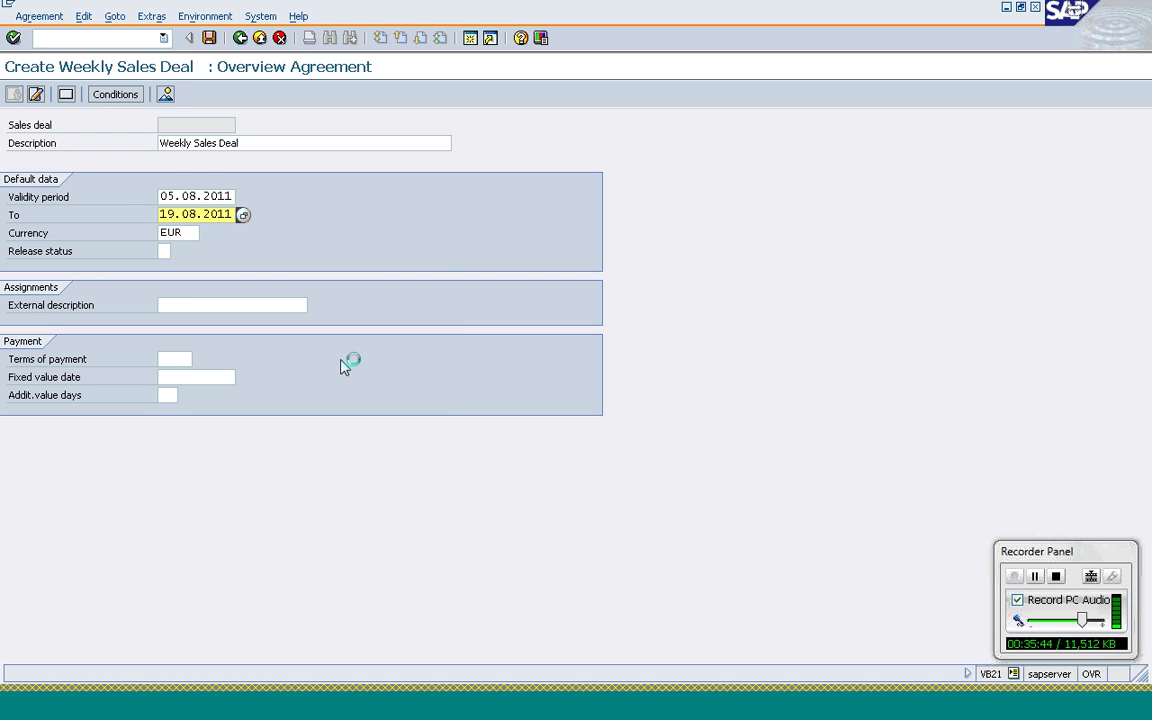
click(50, 308)
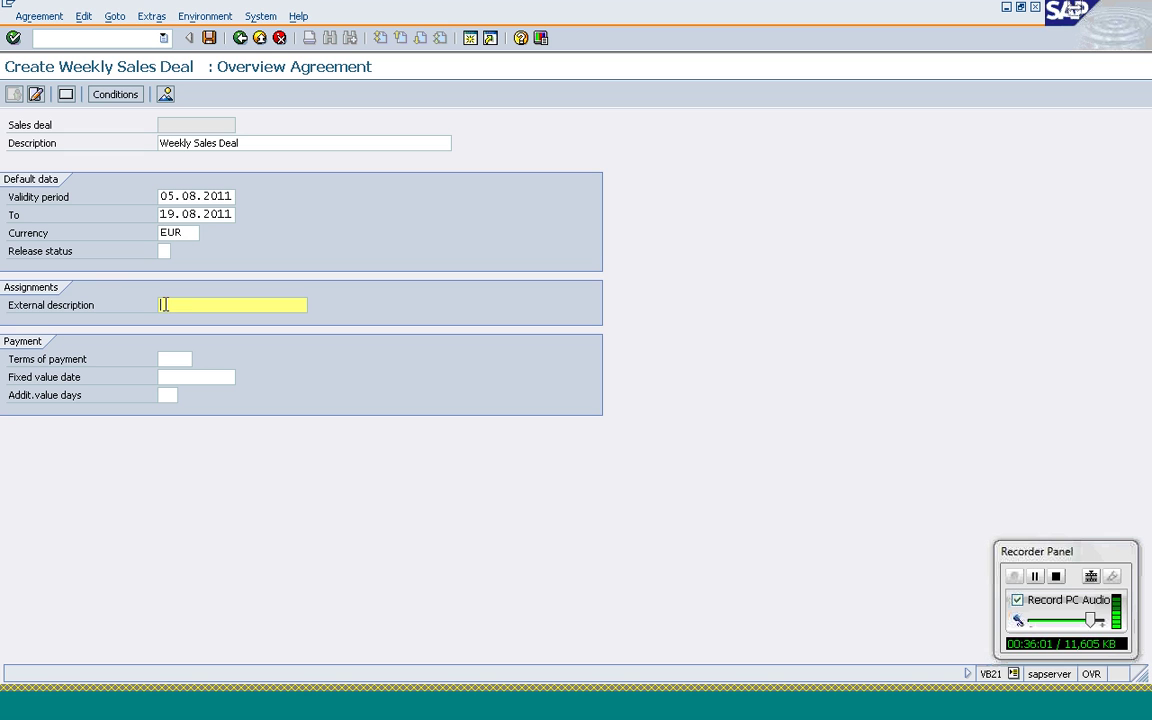
text(Fortnight Promo)
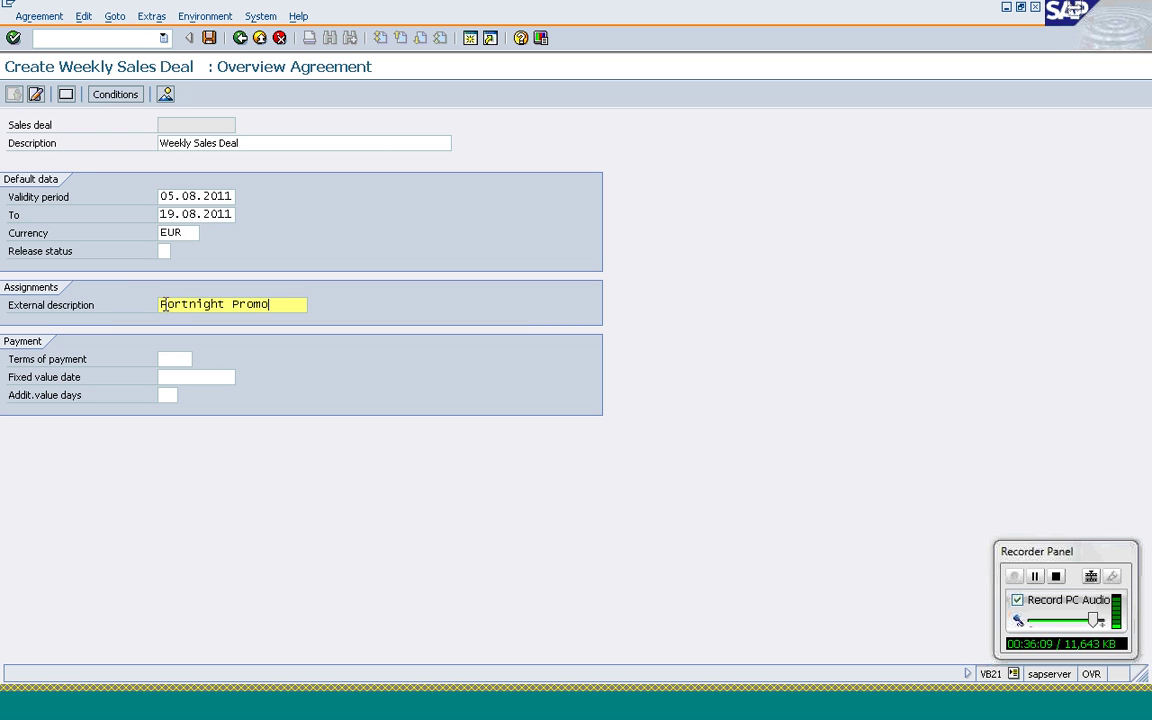
- Complete the external description as "Fortnight Promotion" and bring up the sales deal's valid condition types and key combinations
text(tion)
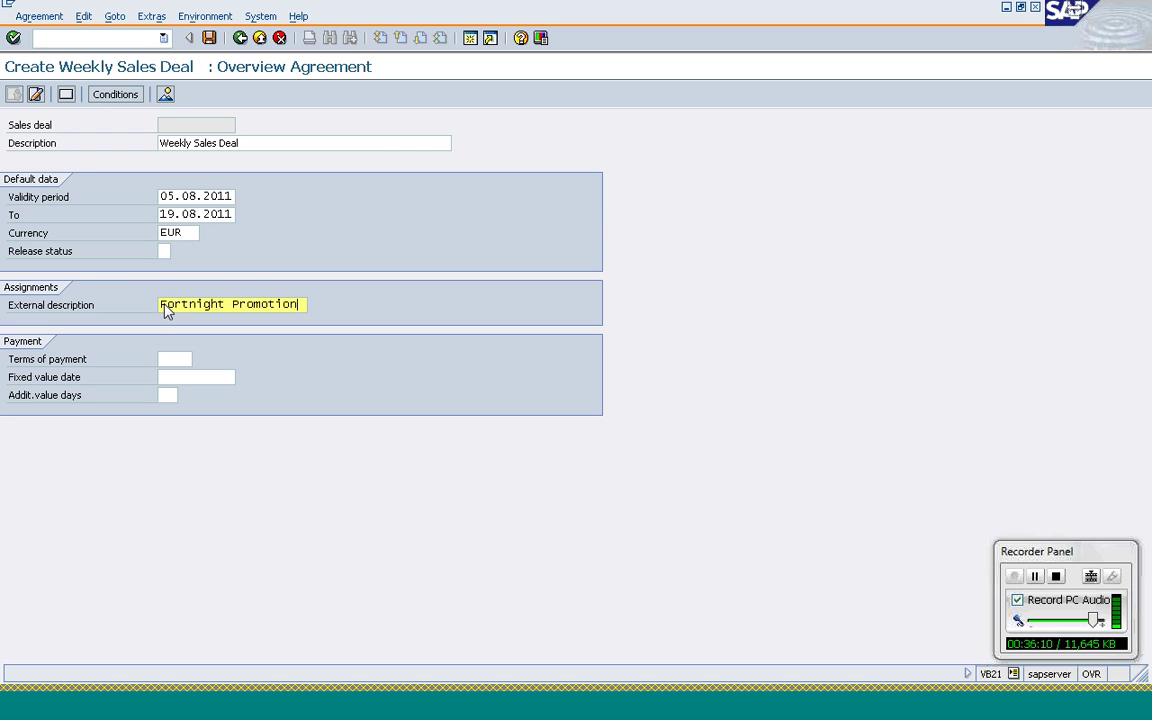
click(170, 307)
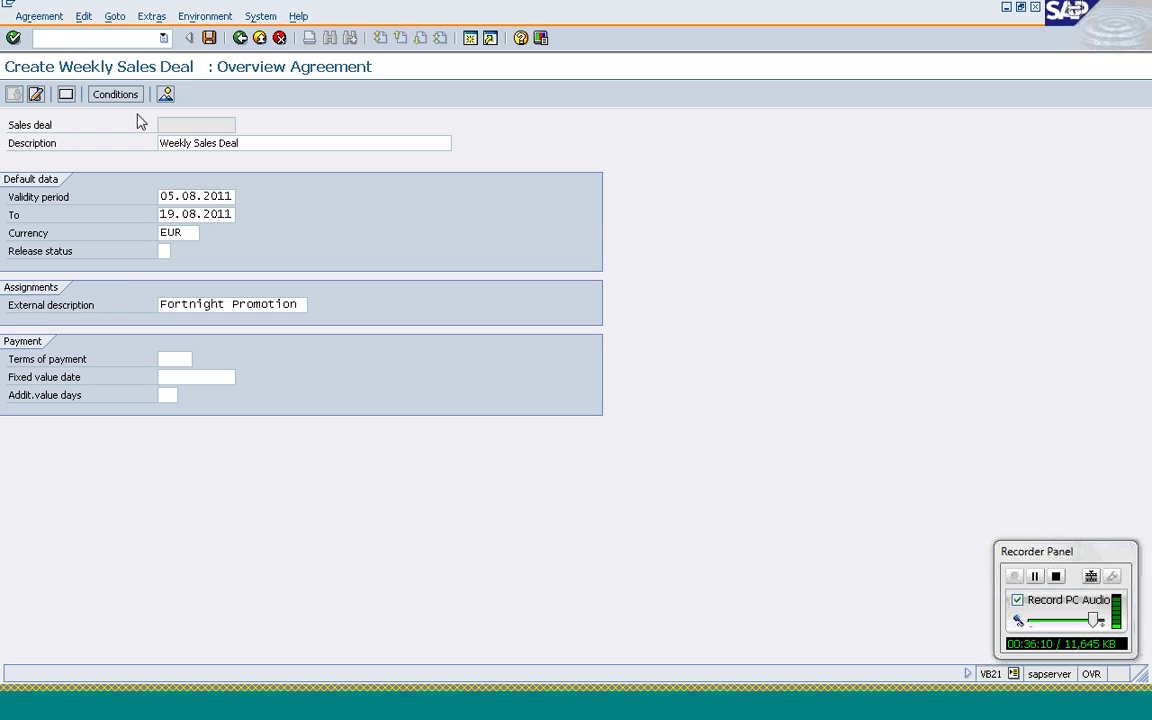
click(117, 95)
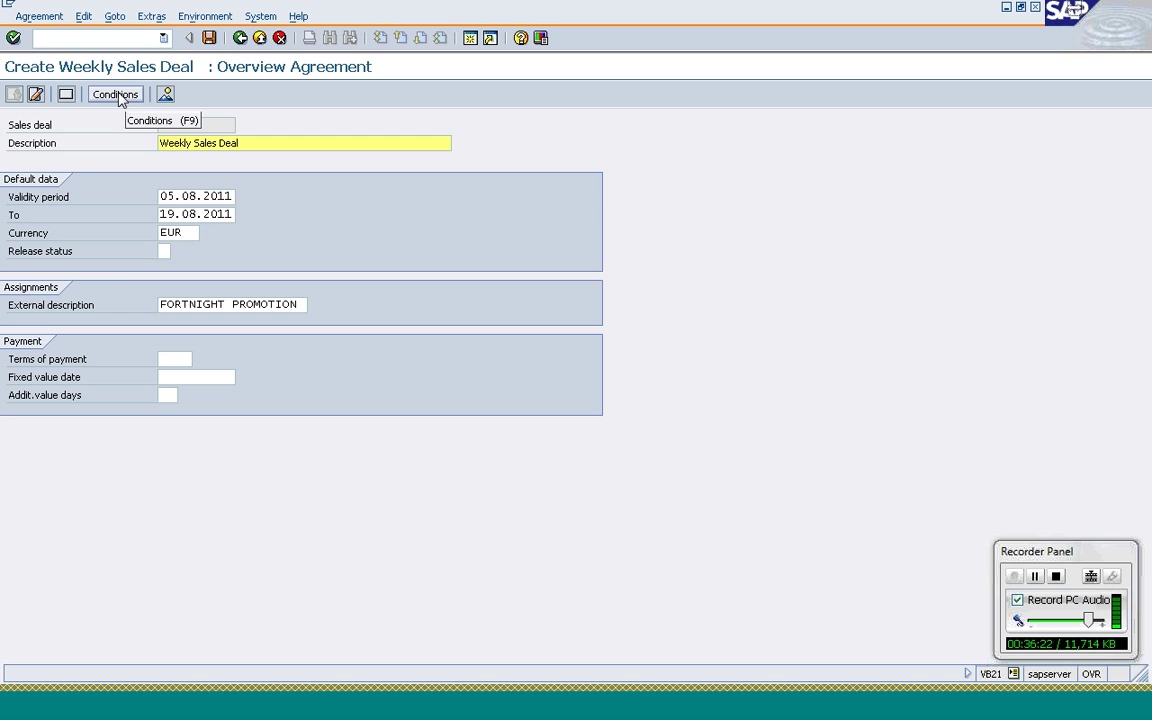
click(116, 95)
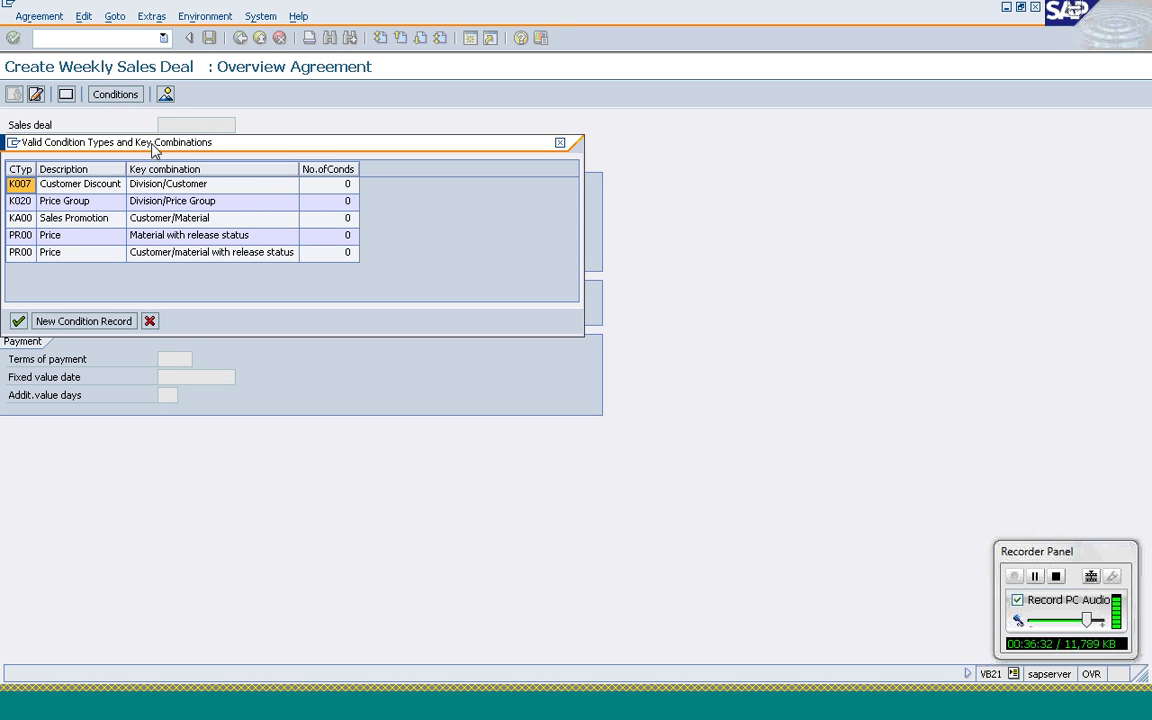
drag(153, 148, 298, 156)
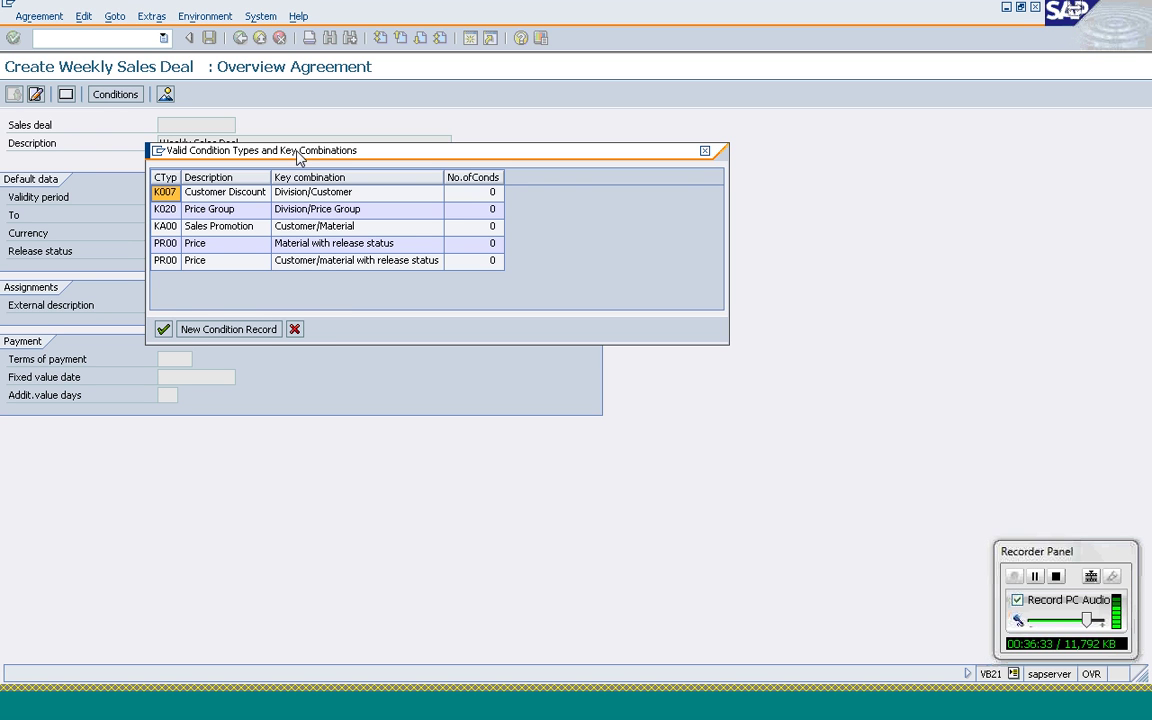
- Add a Customer Discount (K007) condition record with a 10% discount for the customer and return to the condition types
click(164, 197)
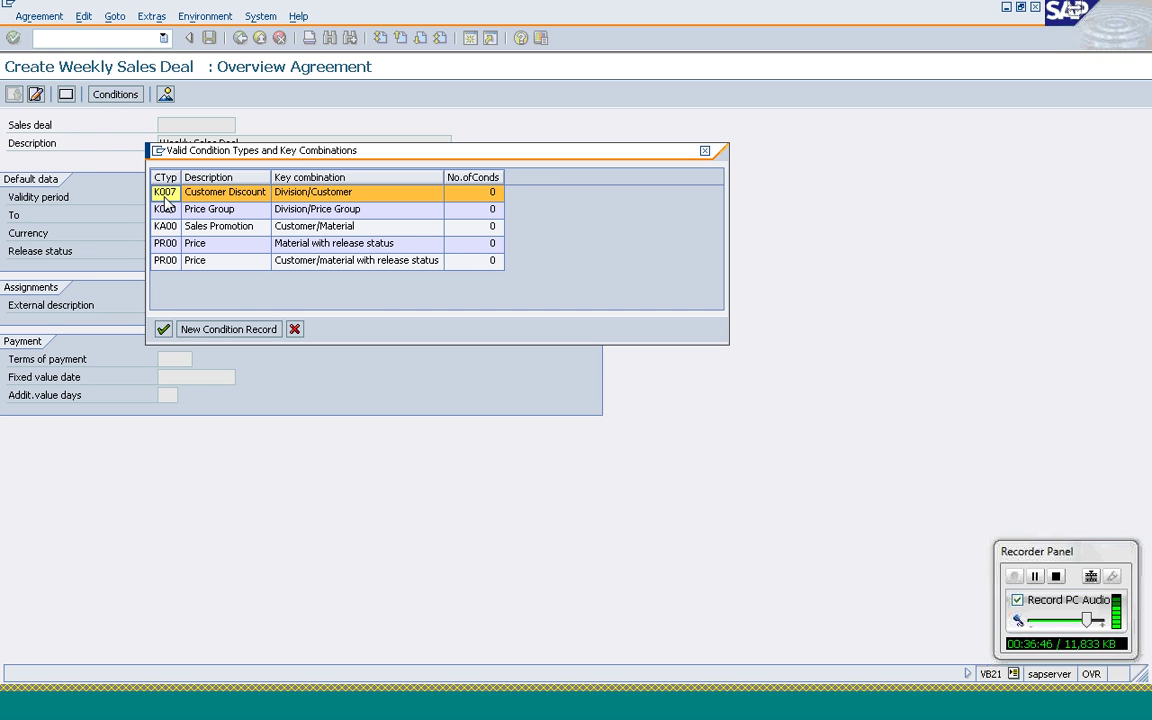
click(209, 332)
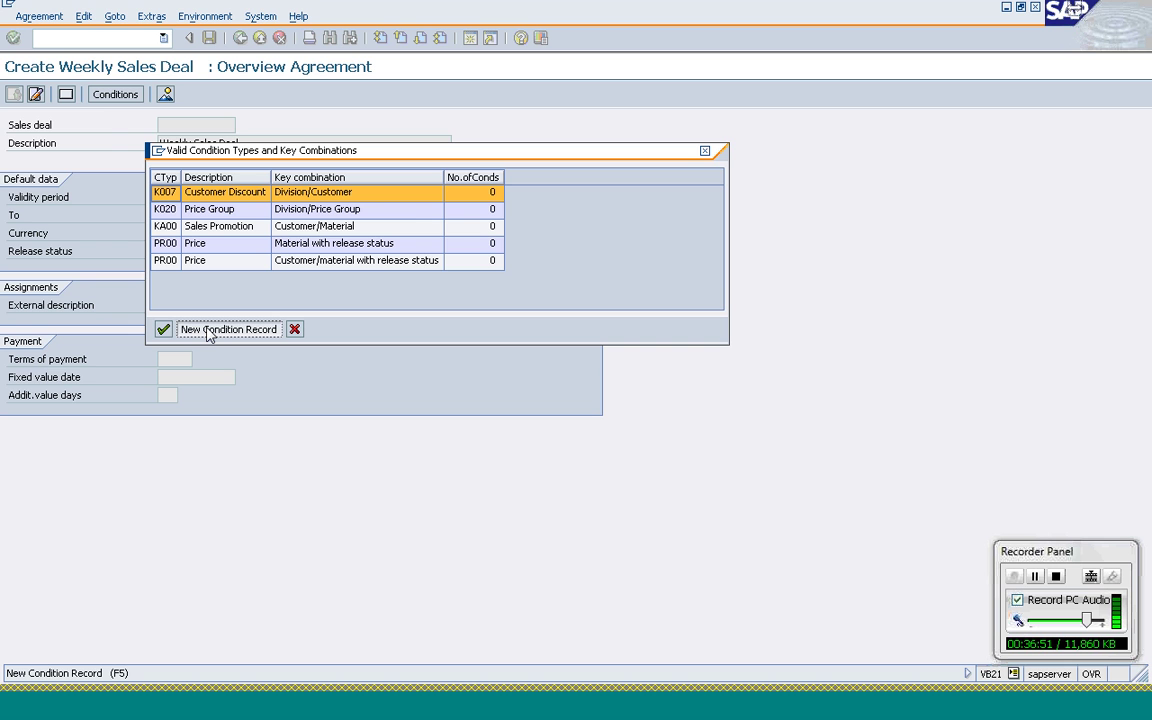
click(228, 329)
text(t-s)
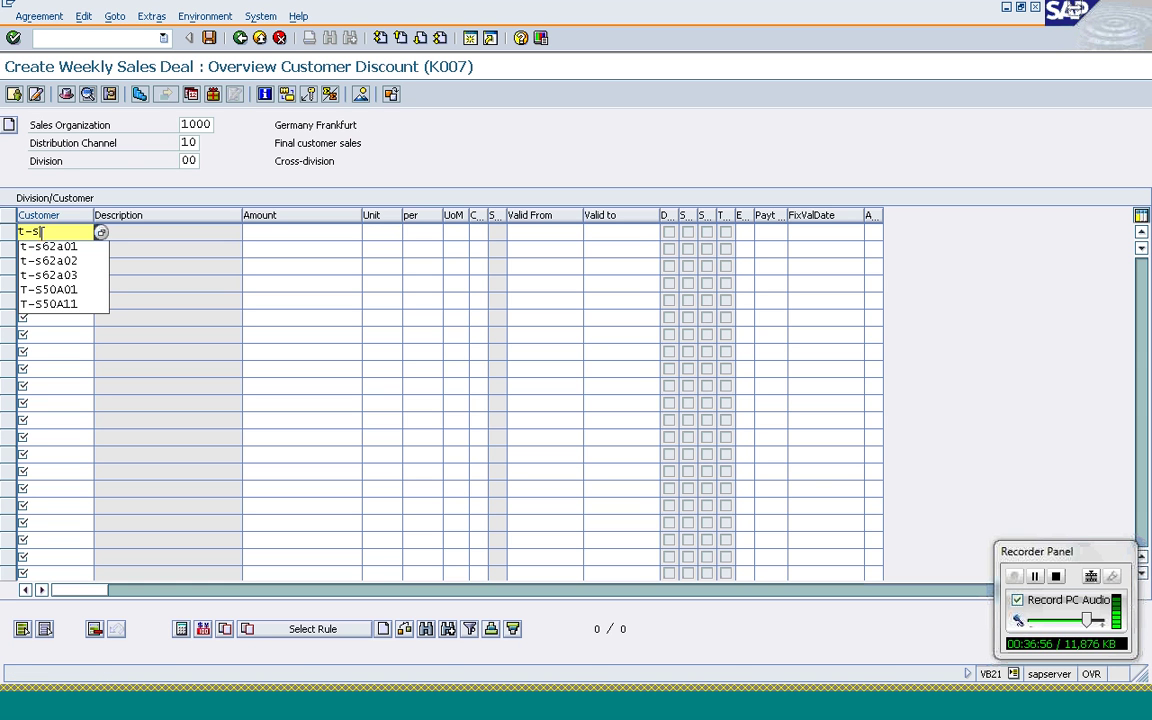
text(62a01)
key(Tab)
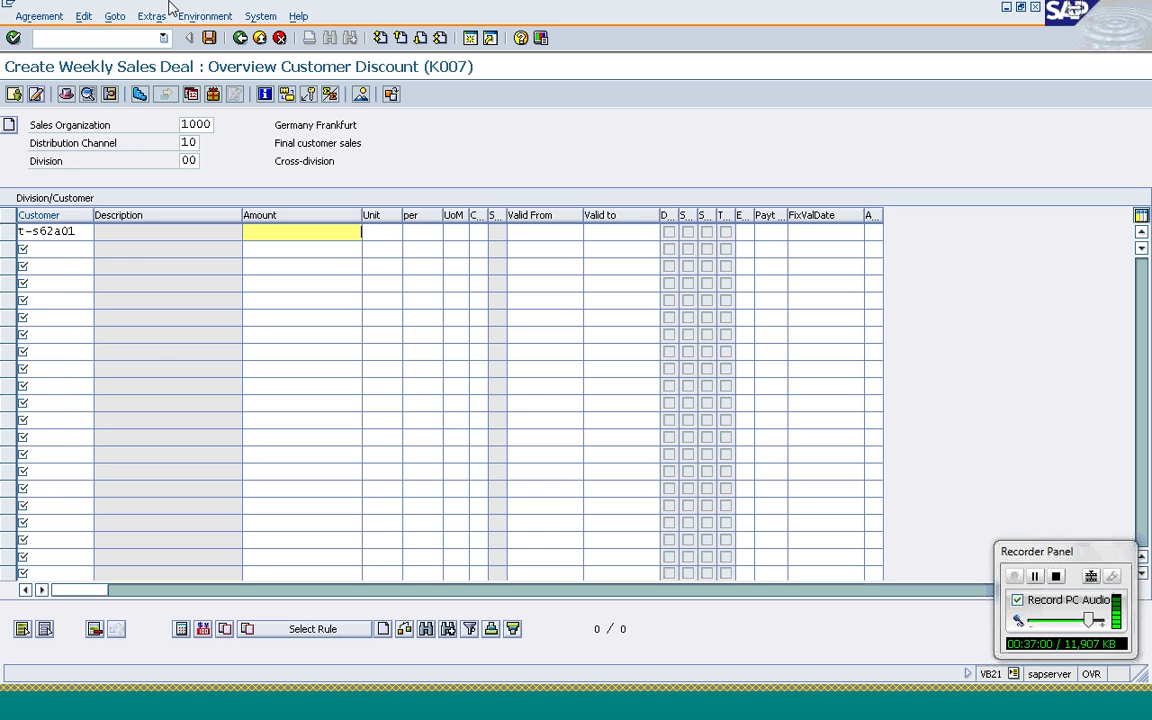
key(F3)
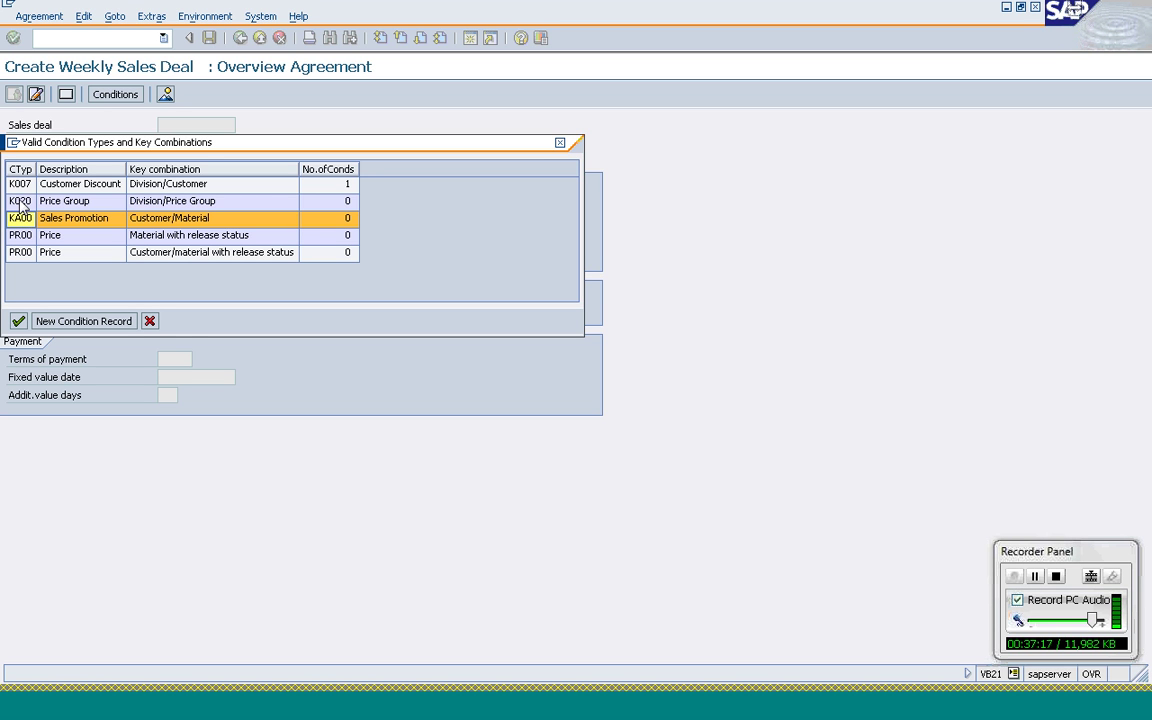
- Start Price Group (K020) condition records for the sales deal and enter amount 5 for price group 01
click(20, 204)
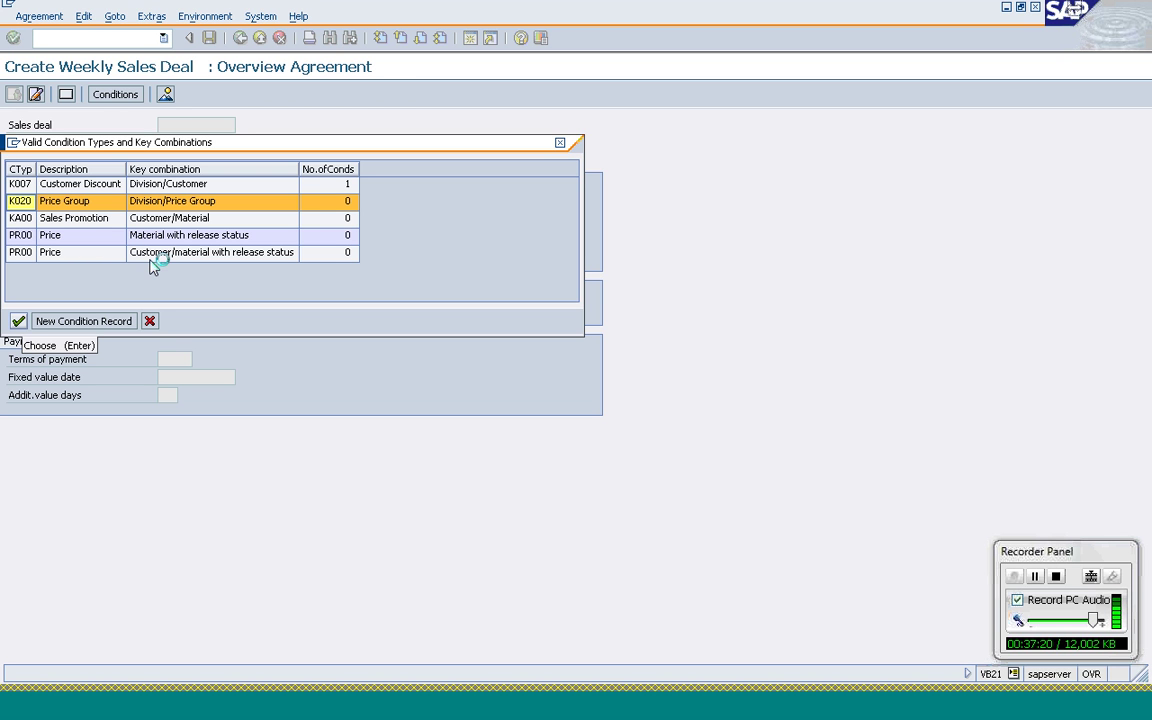
key(Return)
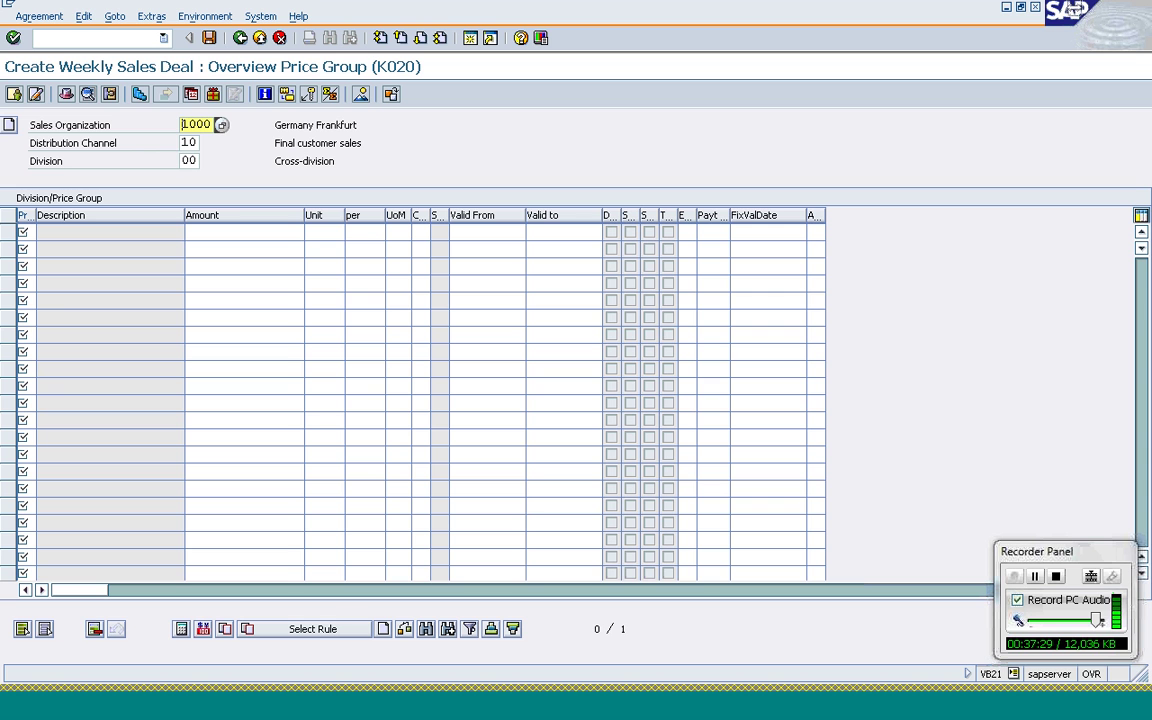
click(24, 231)
text(01)
key(Tab)
text(5)
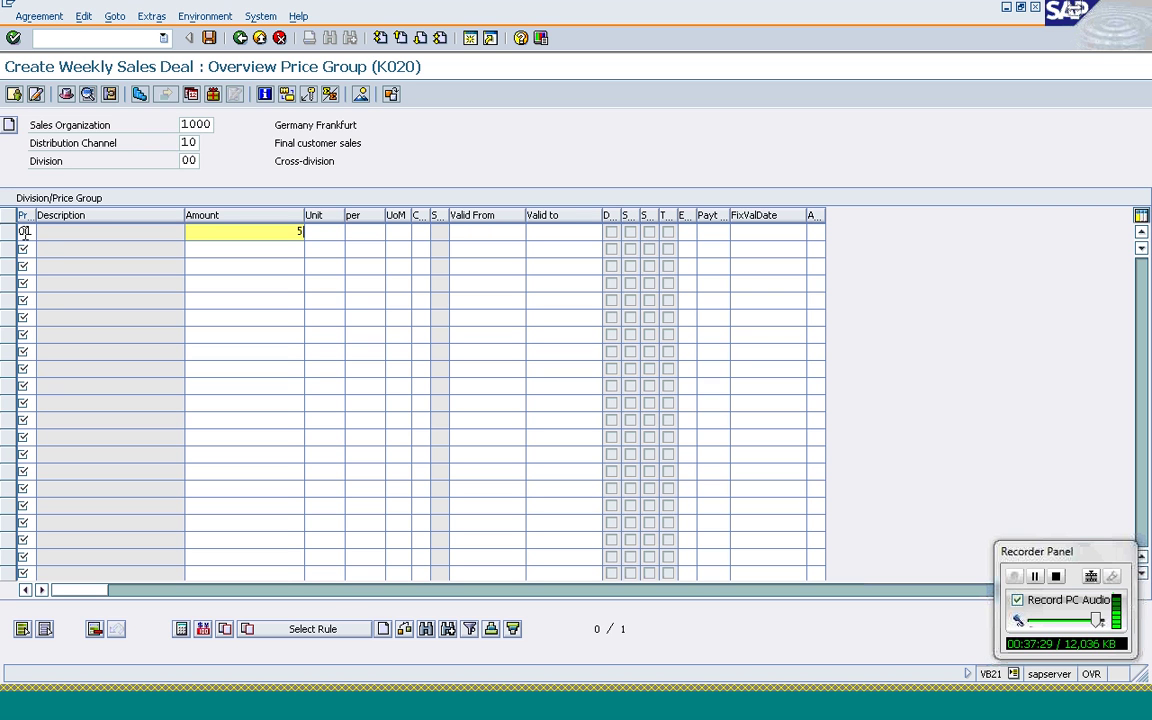
- Enter amount 10 for price groups 02 and 03, validate the records and return to the condition types
click(26, 248)
text(03)
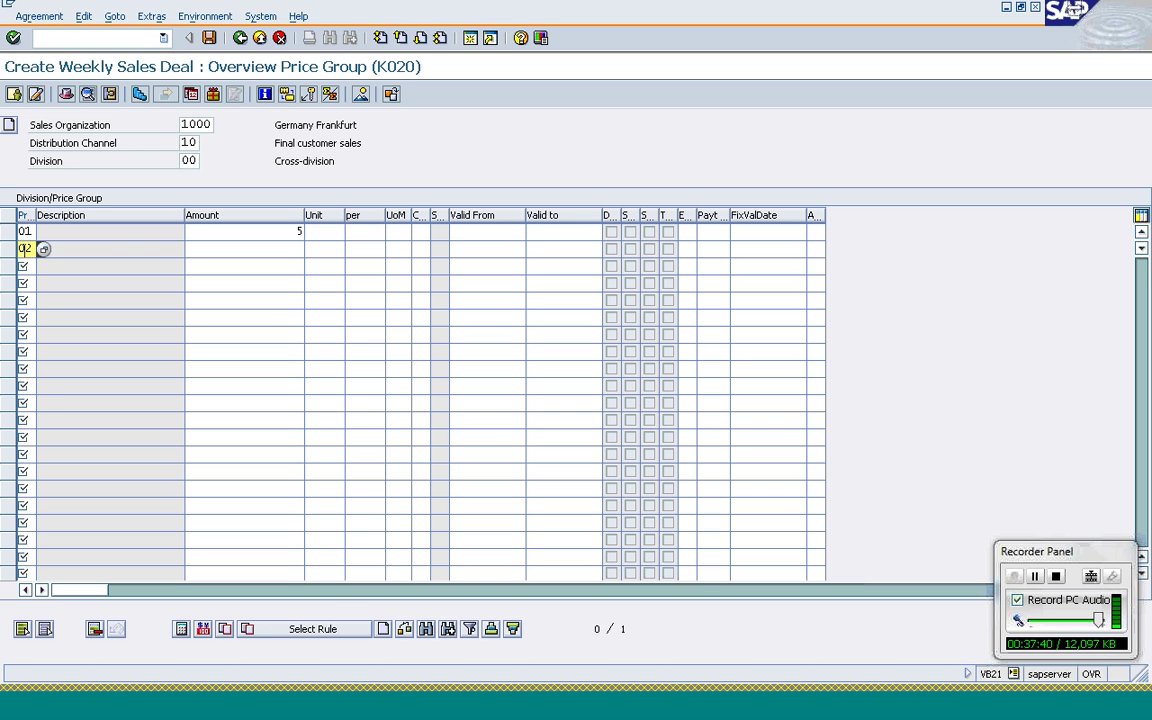
key(Tab)
text(10)
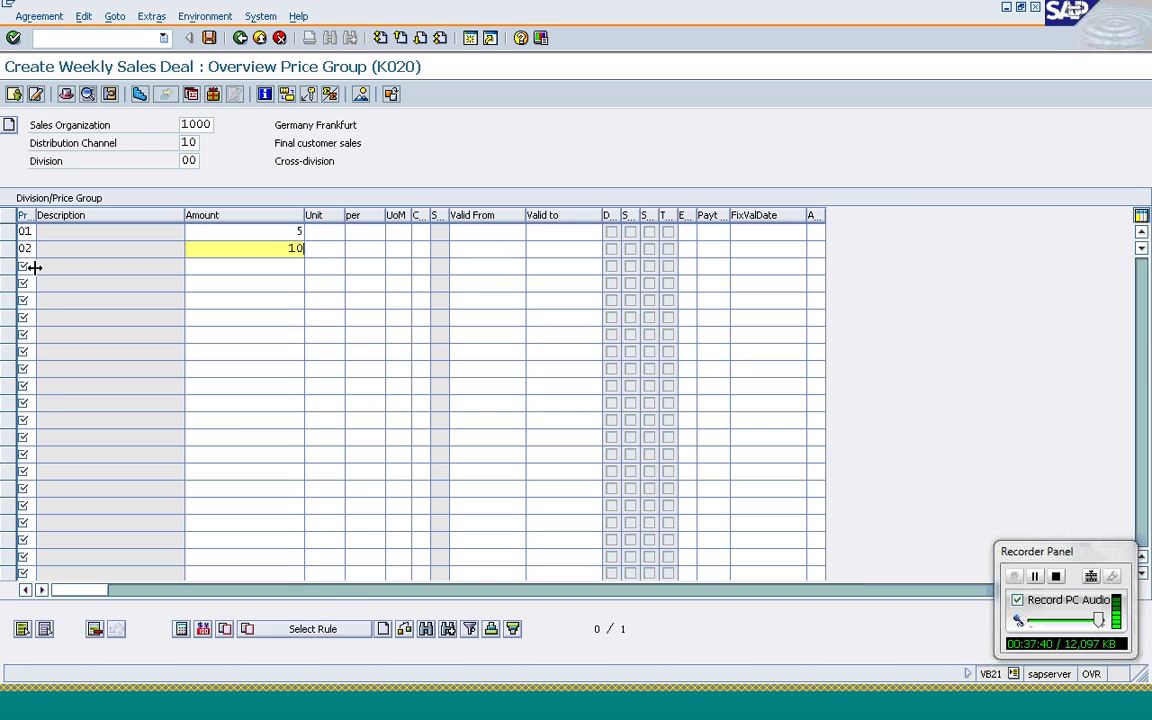
key(Return)
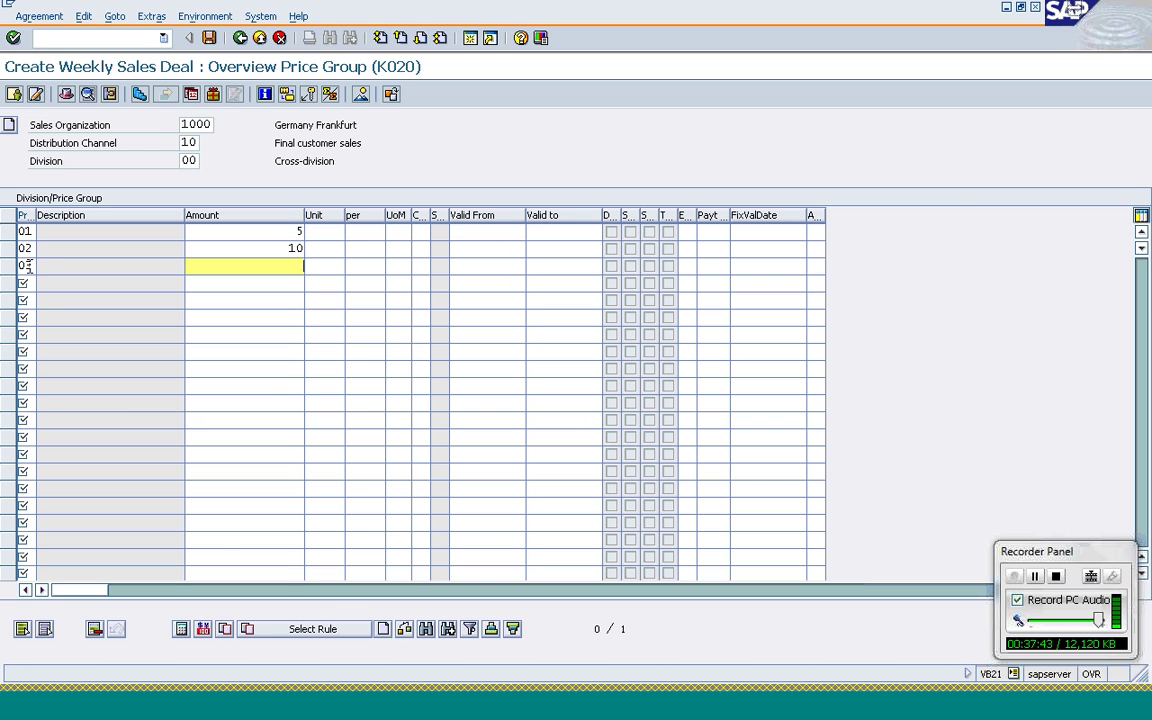
text(10)
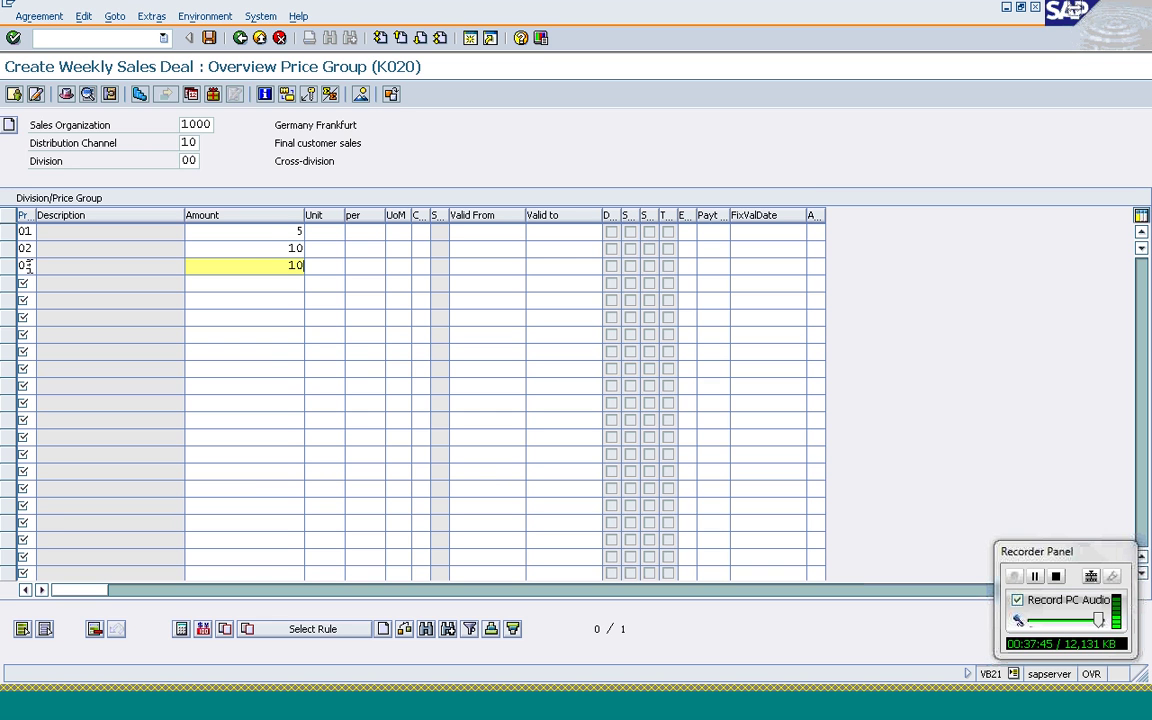
key(Return)
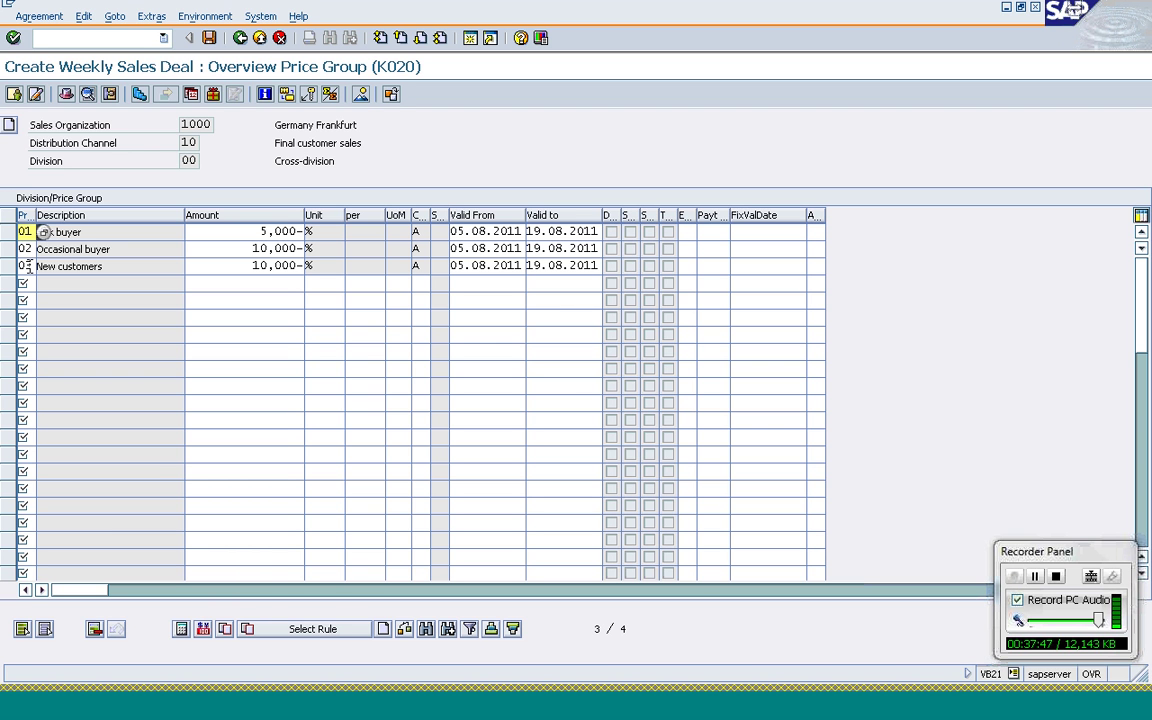
click(209, 39)
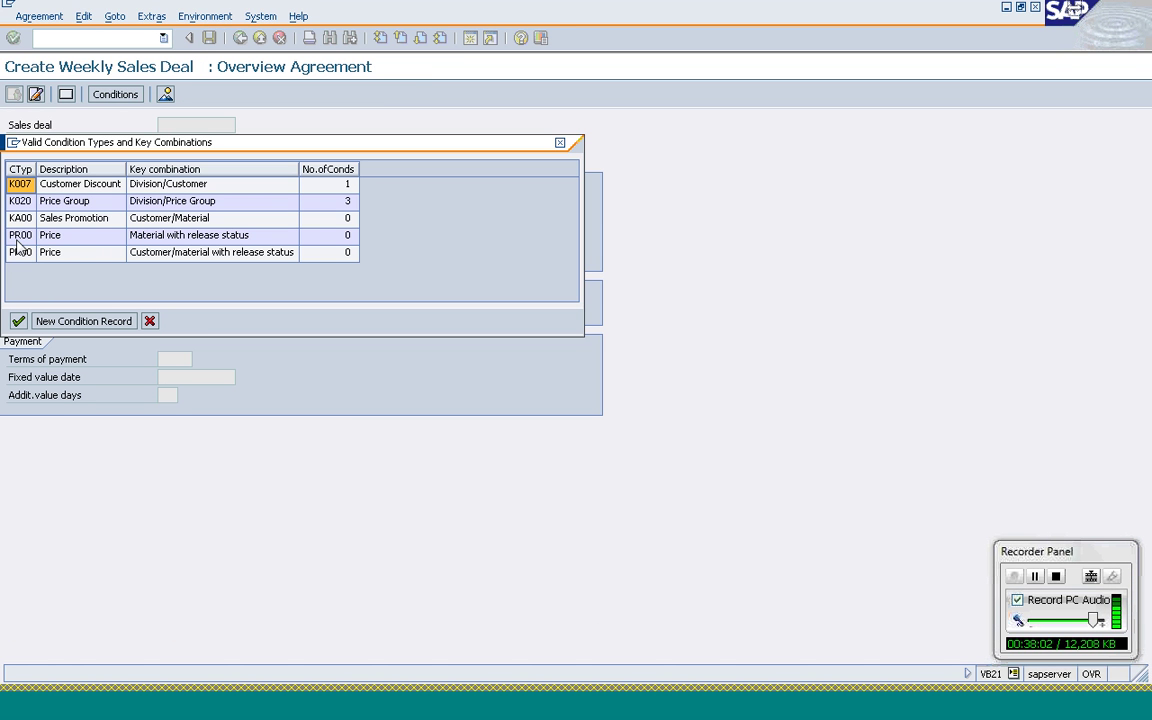
- Recheck the Customer Discount (K007) record, leave the condition types and try to save the sales deal
click(18, 321)
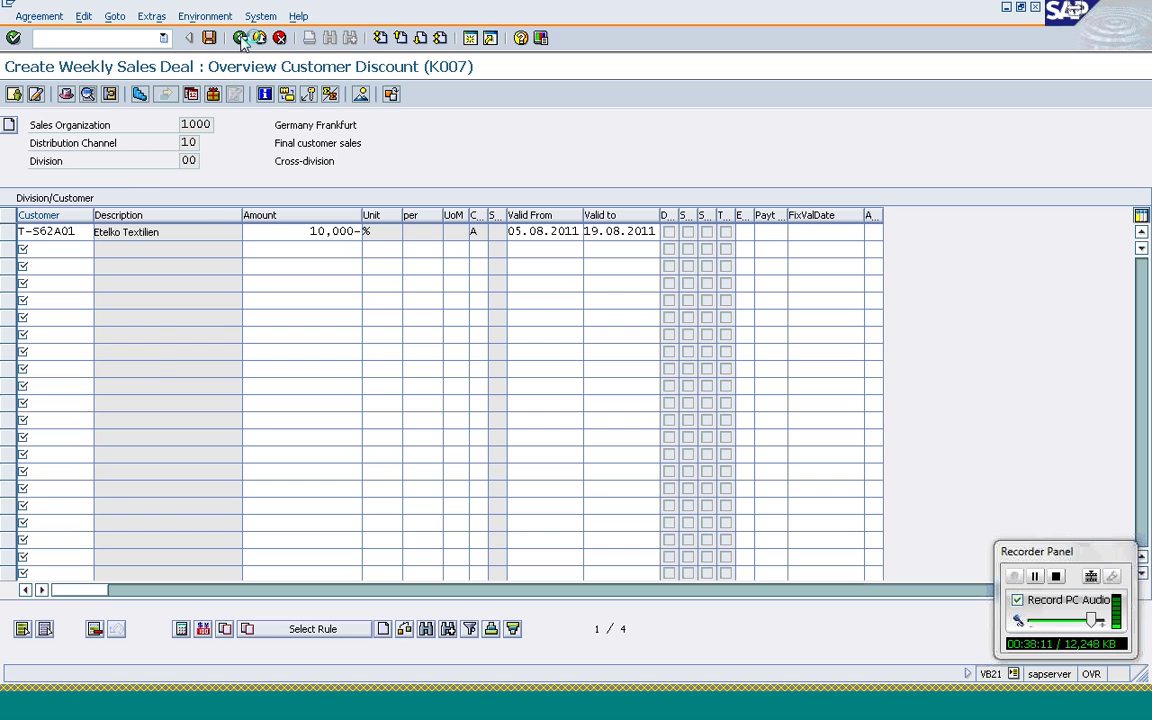
click(241, 38)
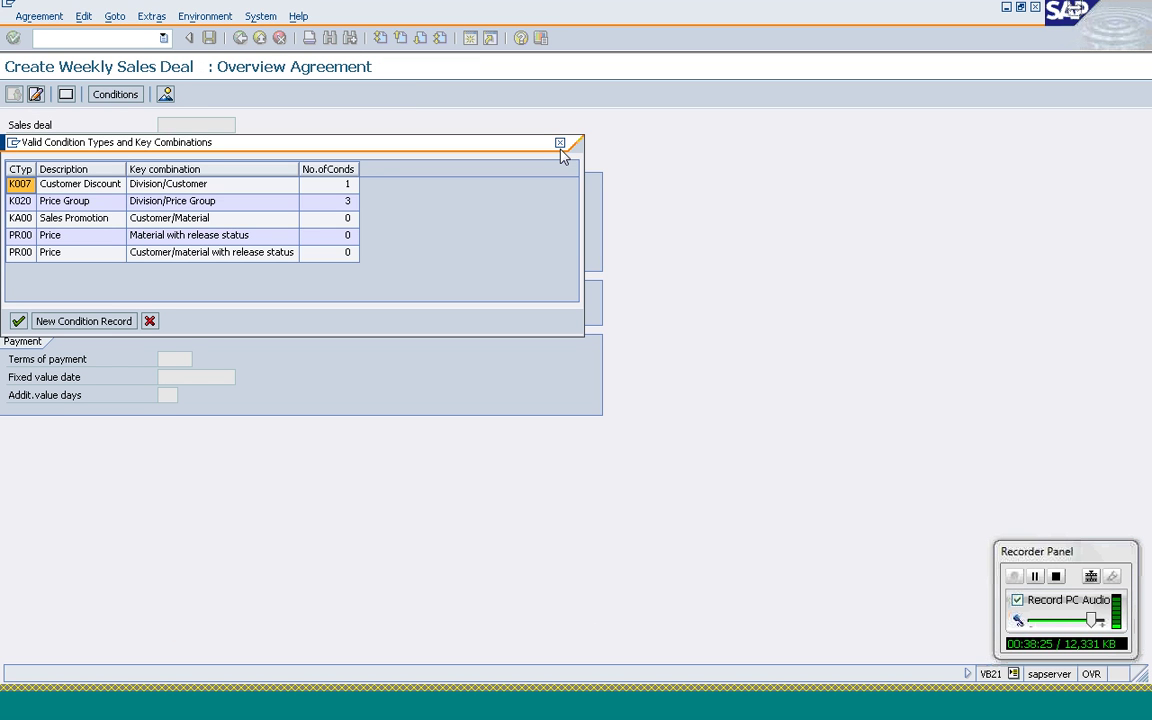
key(Escape)
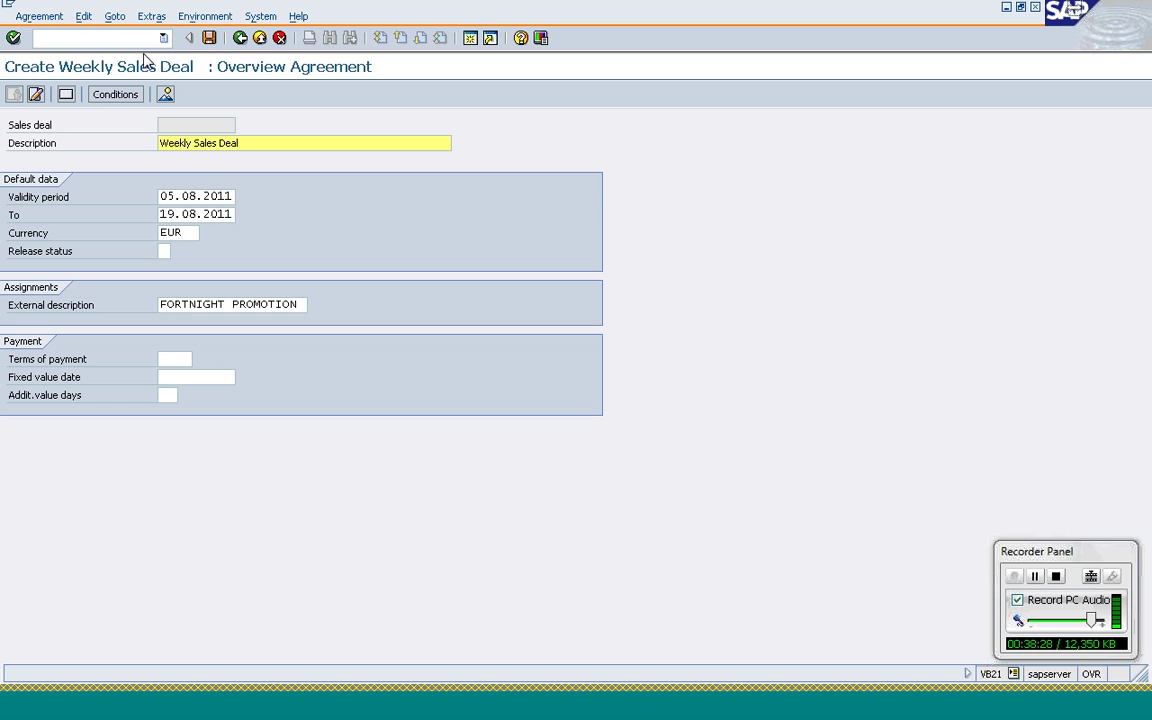
key(ctrl+s)
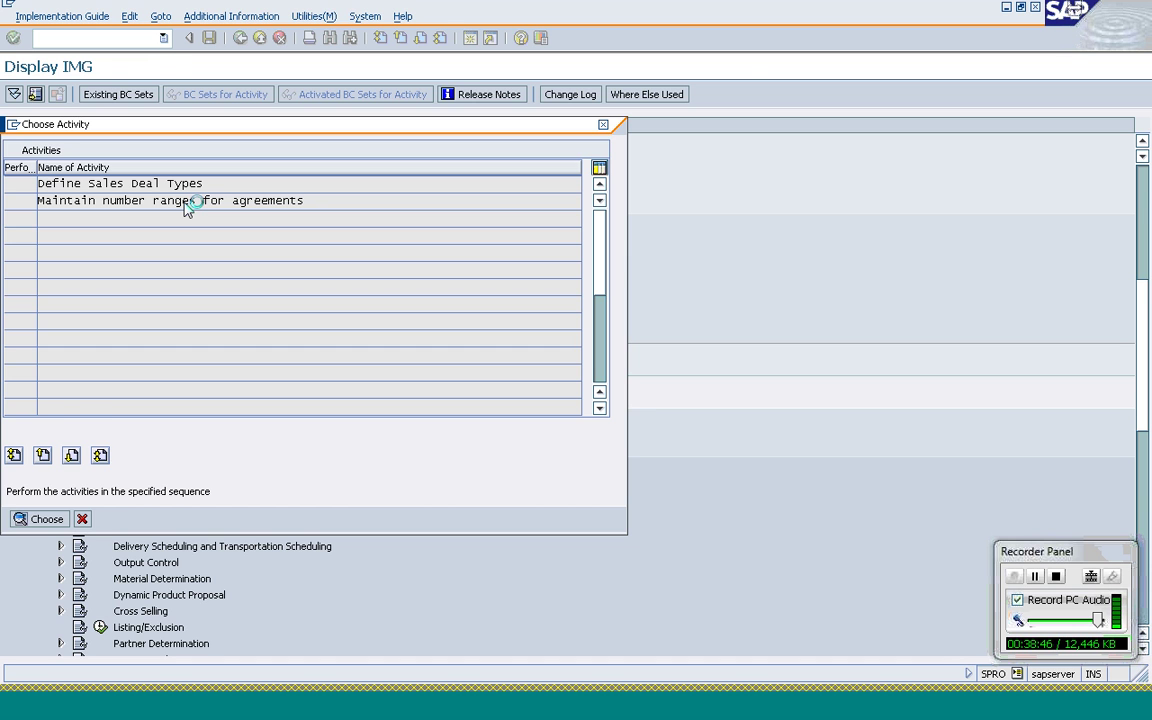
- In the agreement number range maintenance, assign Z020 Weekly Sales Deal to the Standard number range (volume-based rebate) group and save
double_click(187, 202)
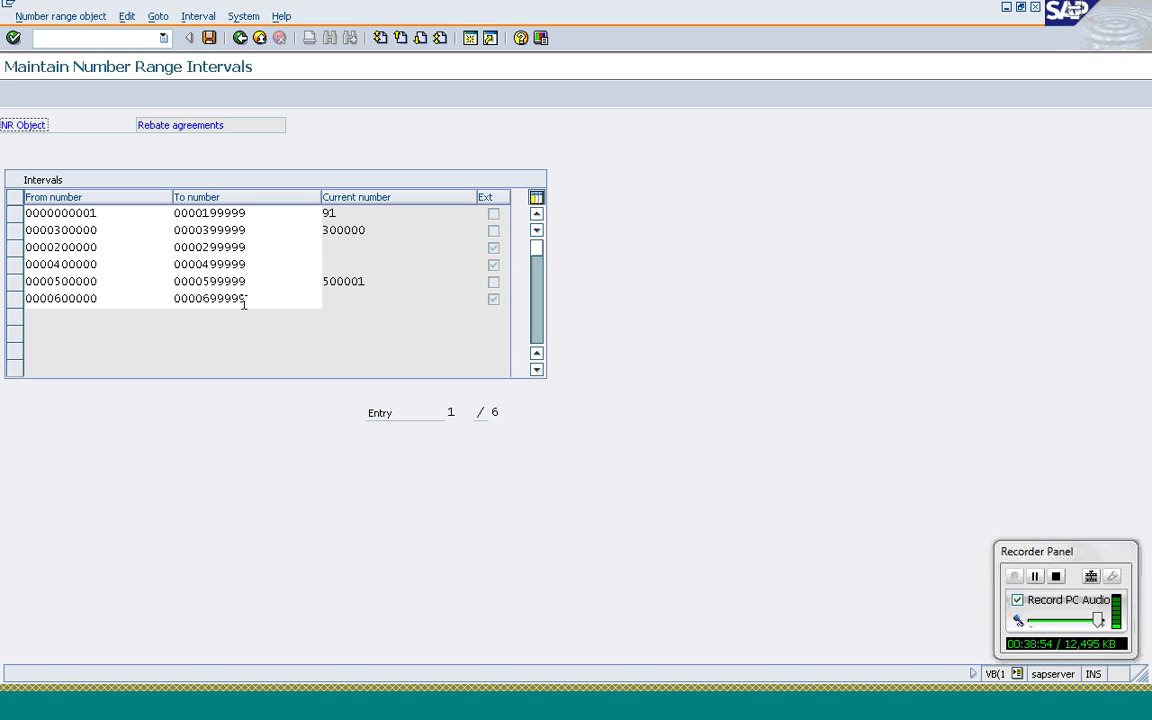
click(243, 38)
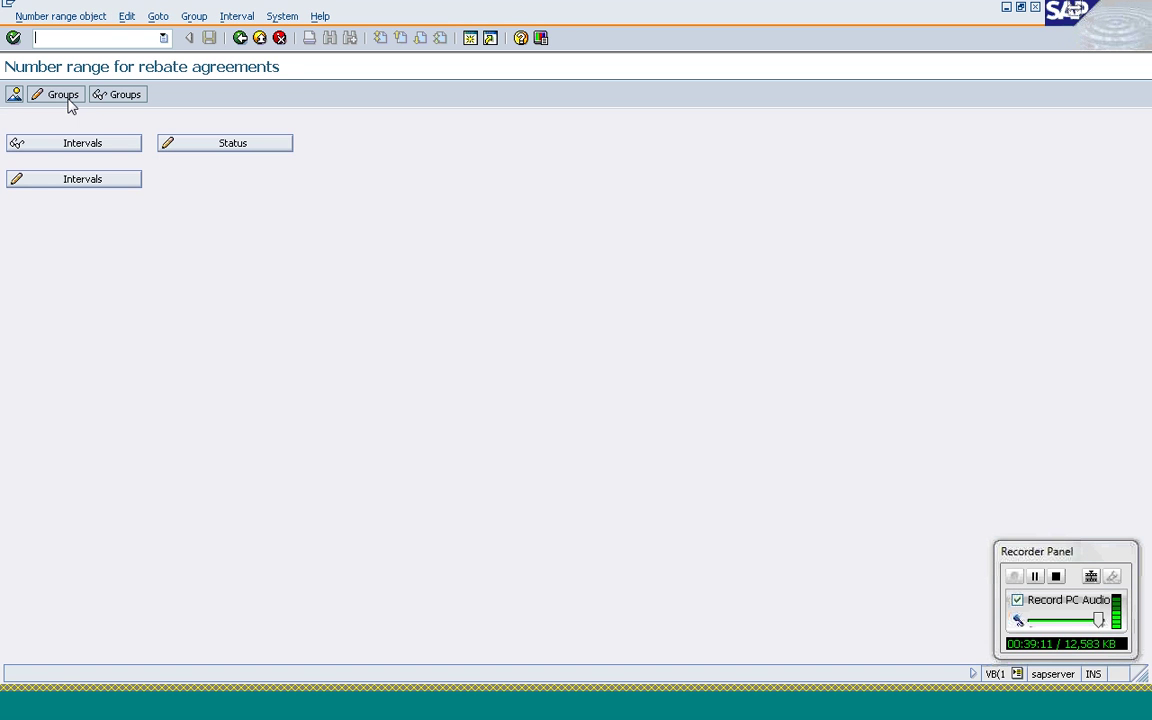
click(57, 94)
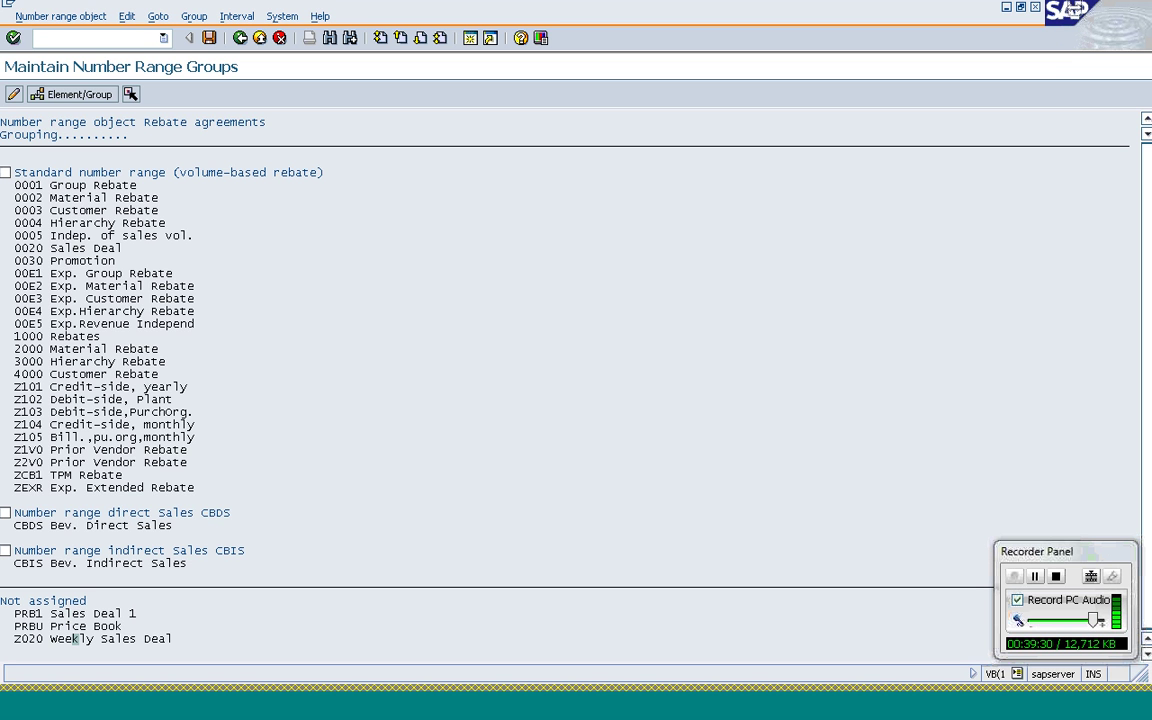
click(15, 94)
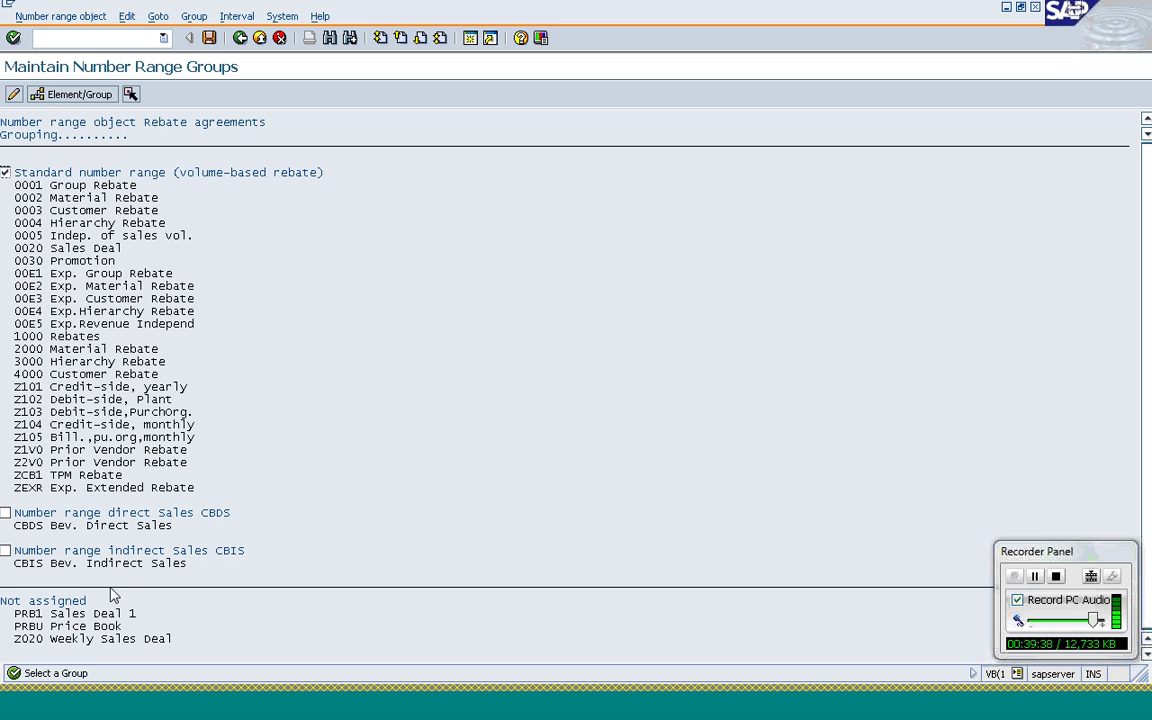
click(83, 640)
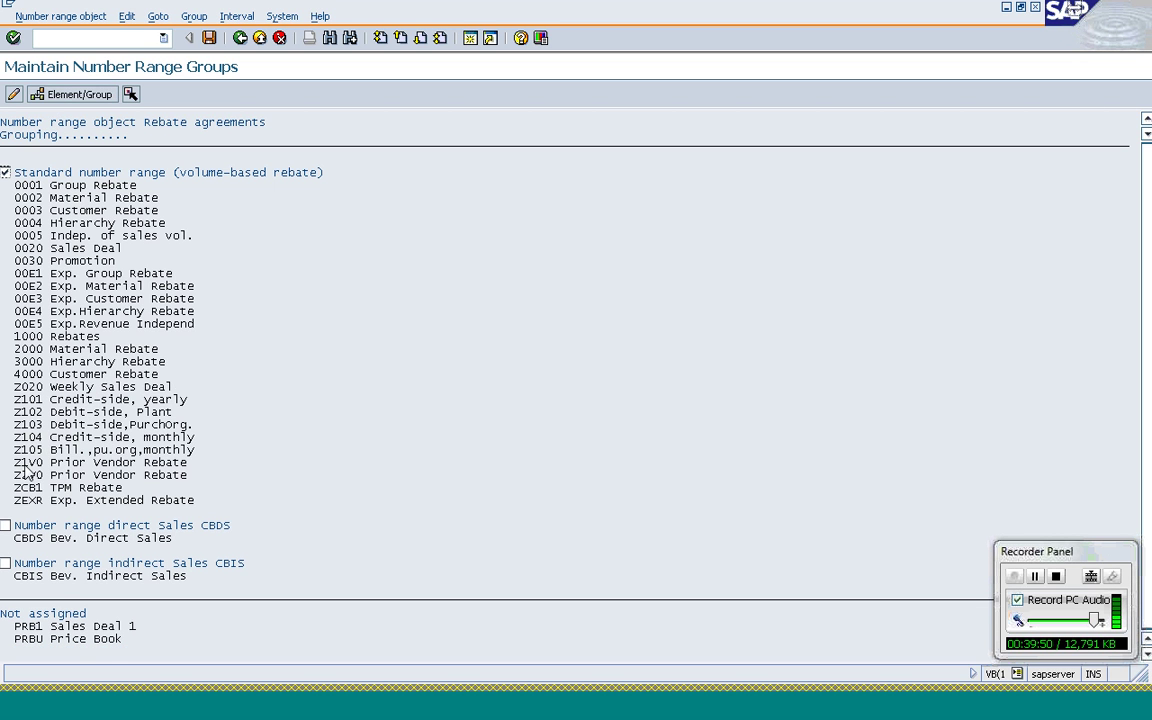
click(211, 40)
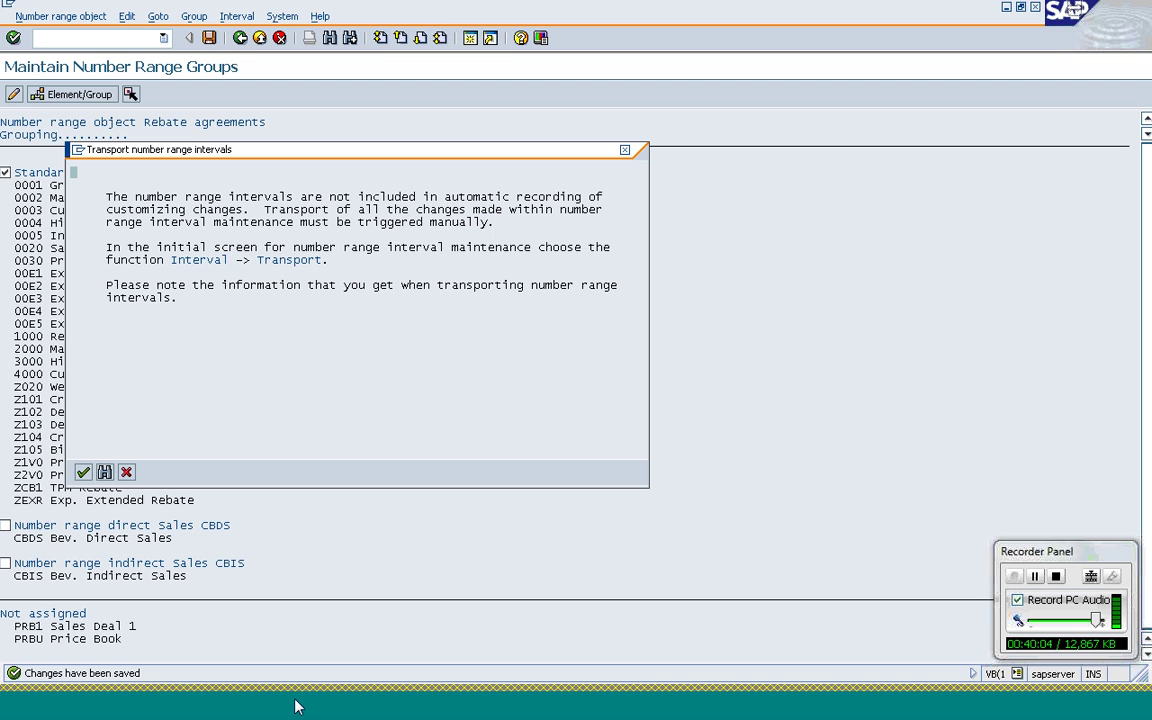
key(Return)
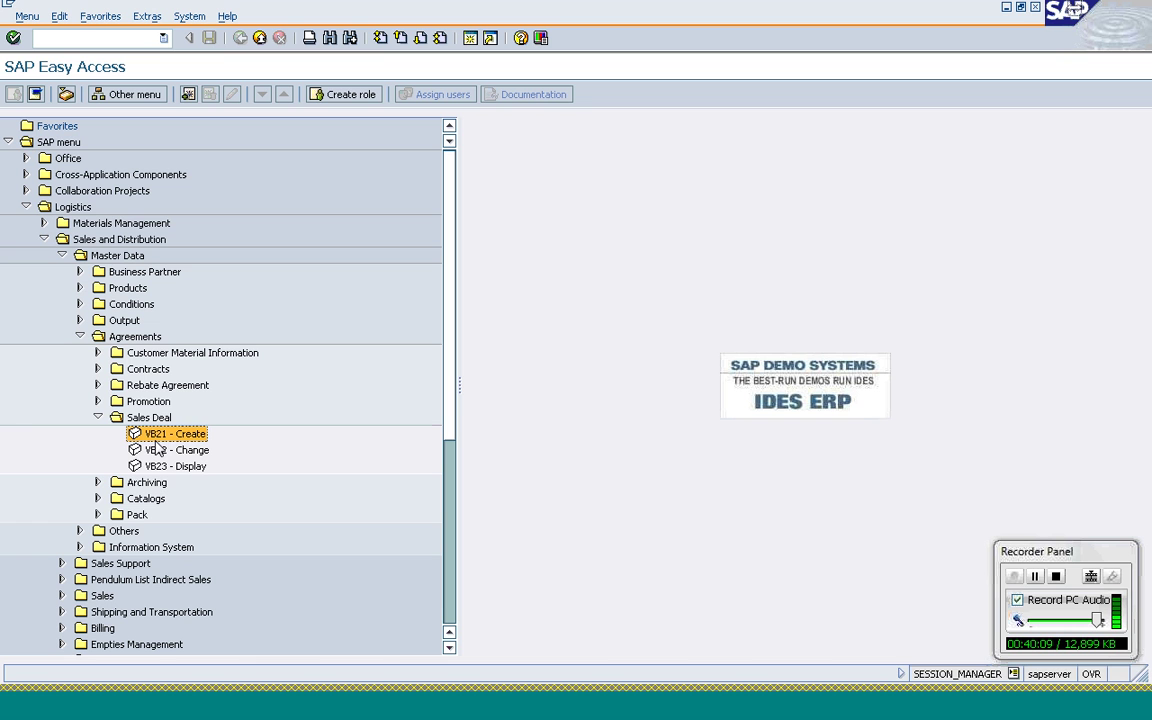
- Create the Weekly Sales Deal again (VB21), valid 05.08.2011 to 19.08.2011 with external description "Fortnight Promotion", and bring up its conditions
double_click(156, 437)
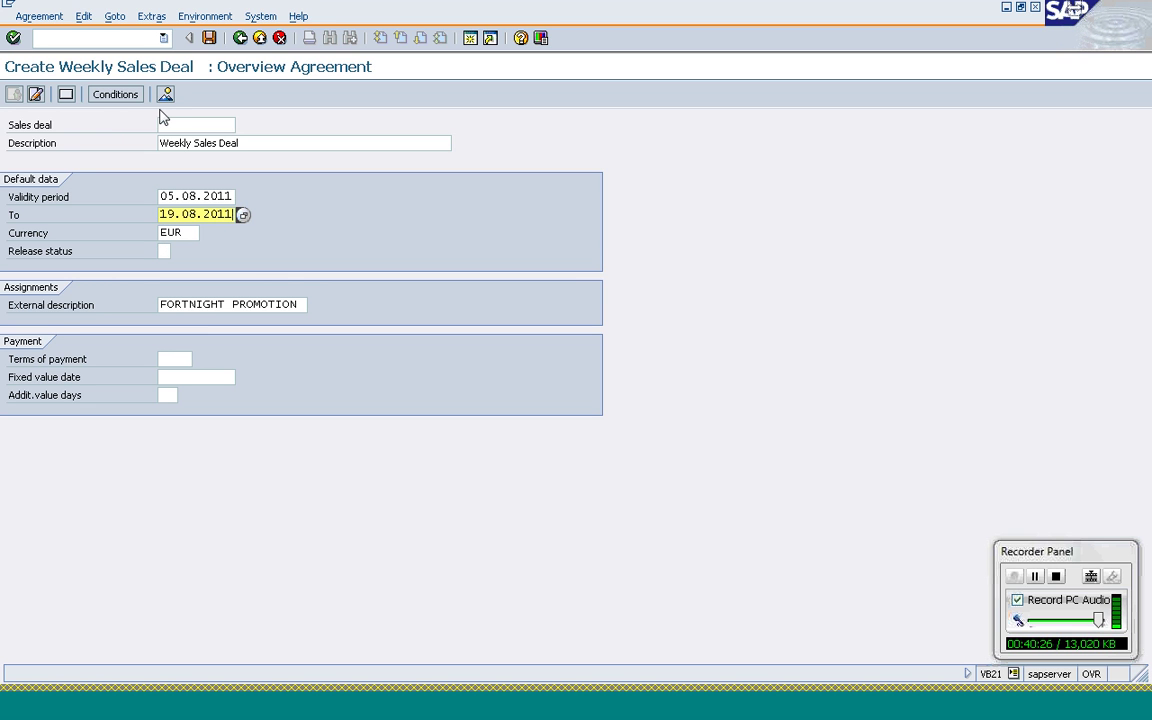
click(116, 96)
- Add a Customer Discount (K007) condition record for the customer and set its discount to 12.5%
click(20, 186)
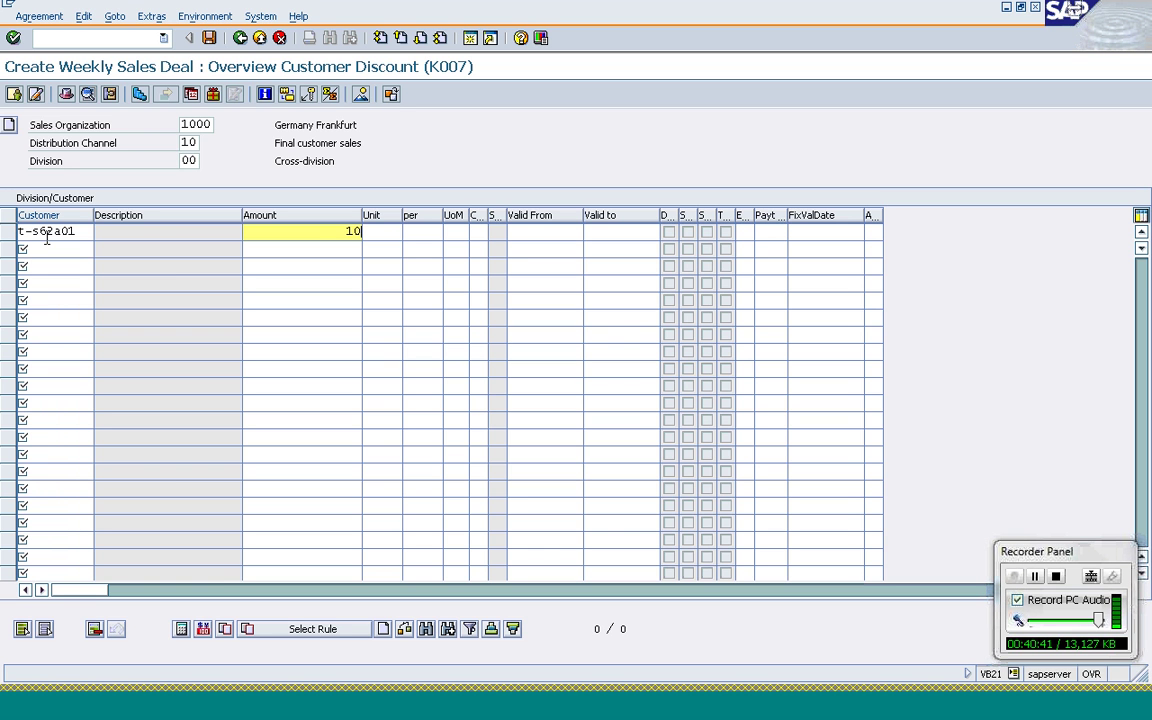
key(Return)
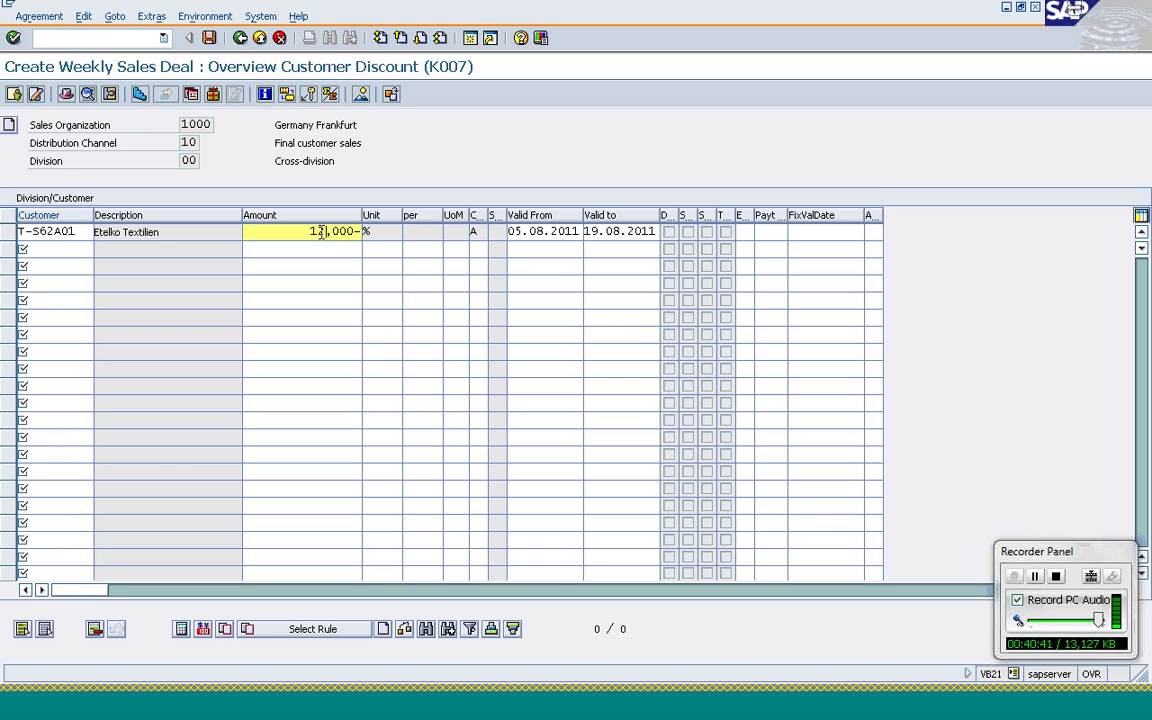
click(321, 231)
text(2)
key(Right)
text(5)
key(Return)
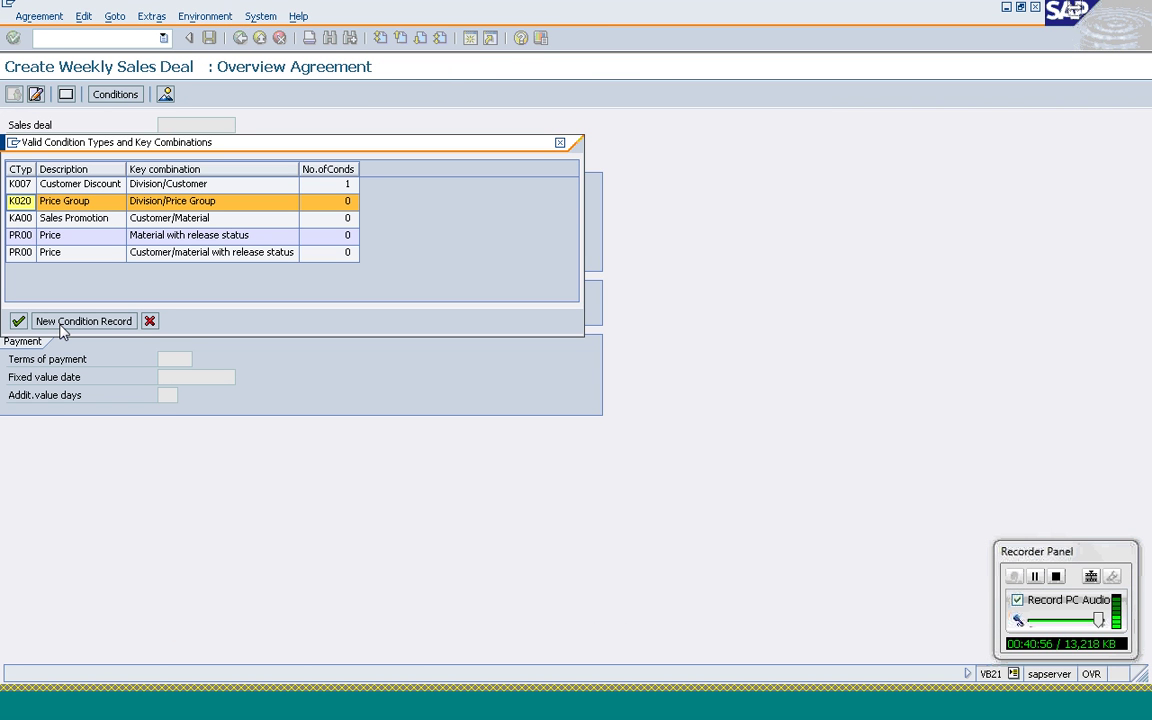
- Add Price Group (K020) condition records for price groups 01, 02 and 03 with discounts of 5%, 10% and 15%, and save the sales deal
double_click(31, 200)
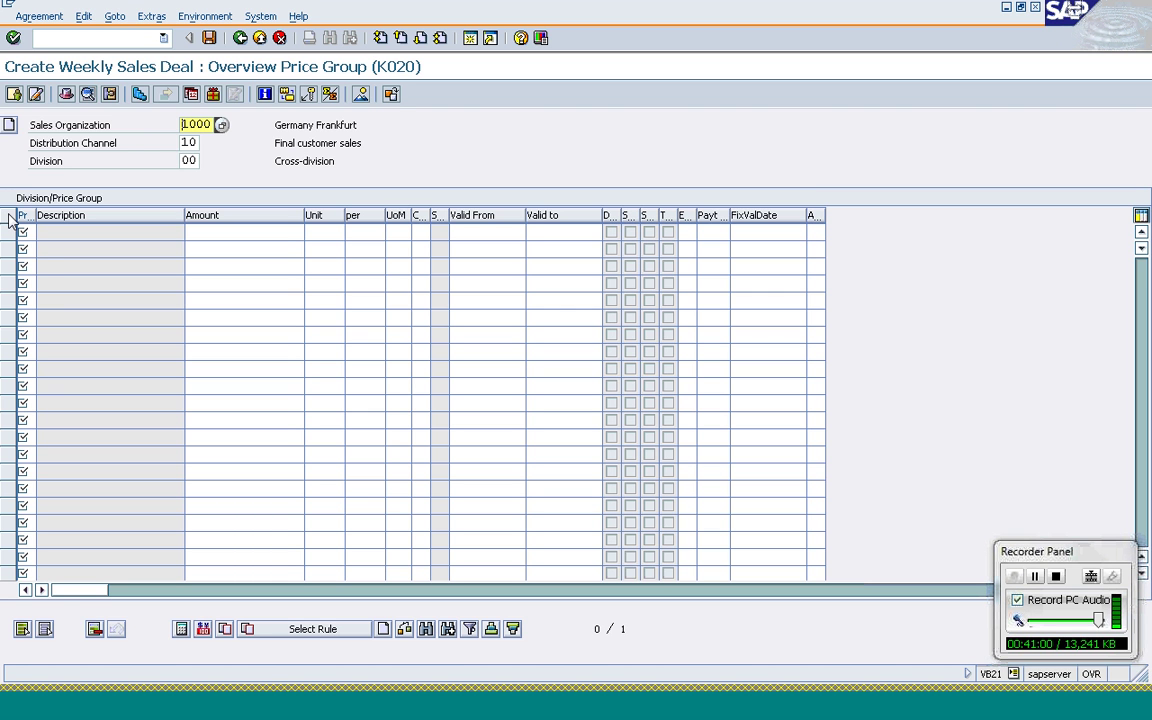
click(25, 231)
text(01)
key(Down)
text(02)
key(Down)
text(0)
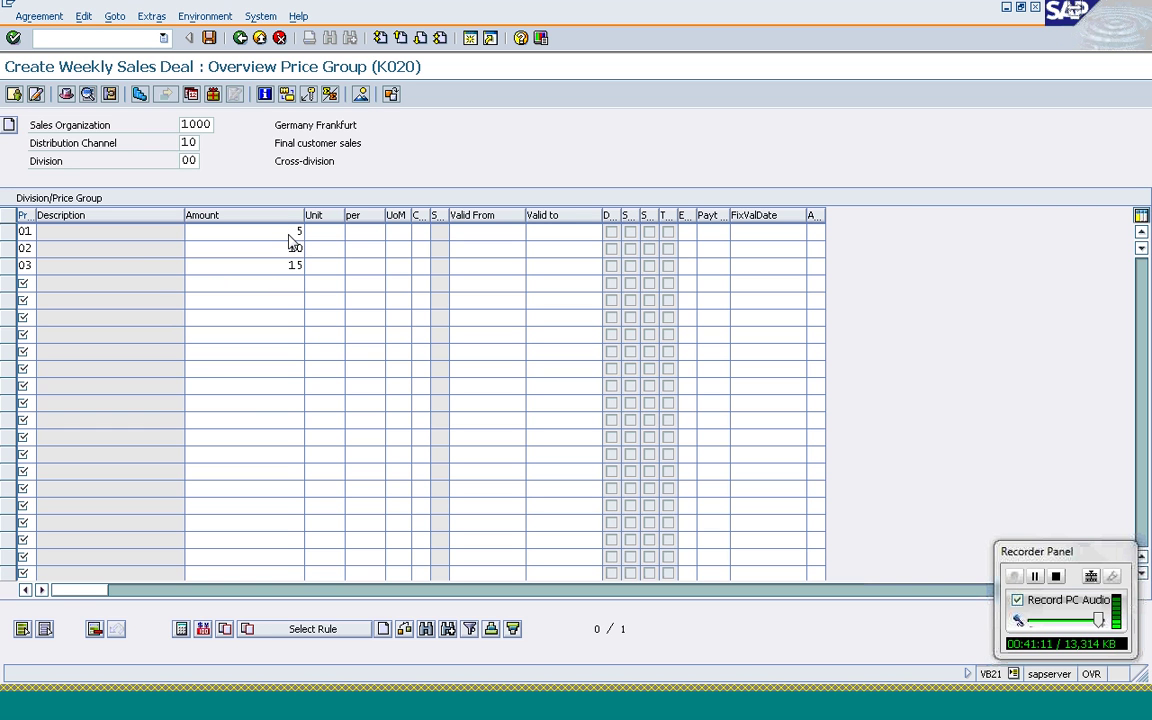
click(241, 38)
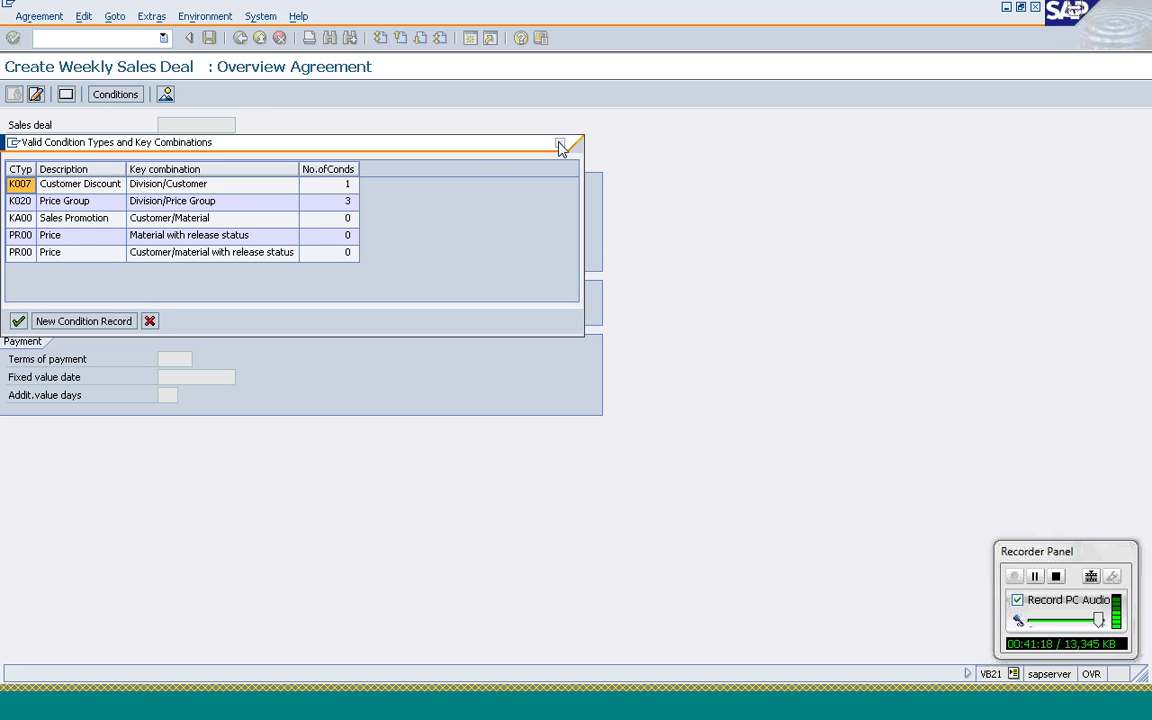
click(209, 38)
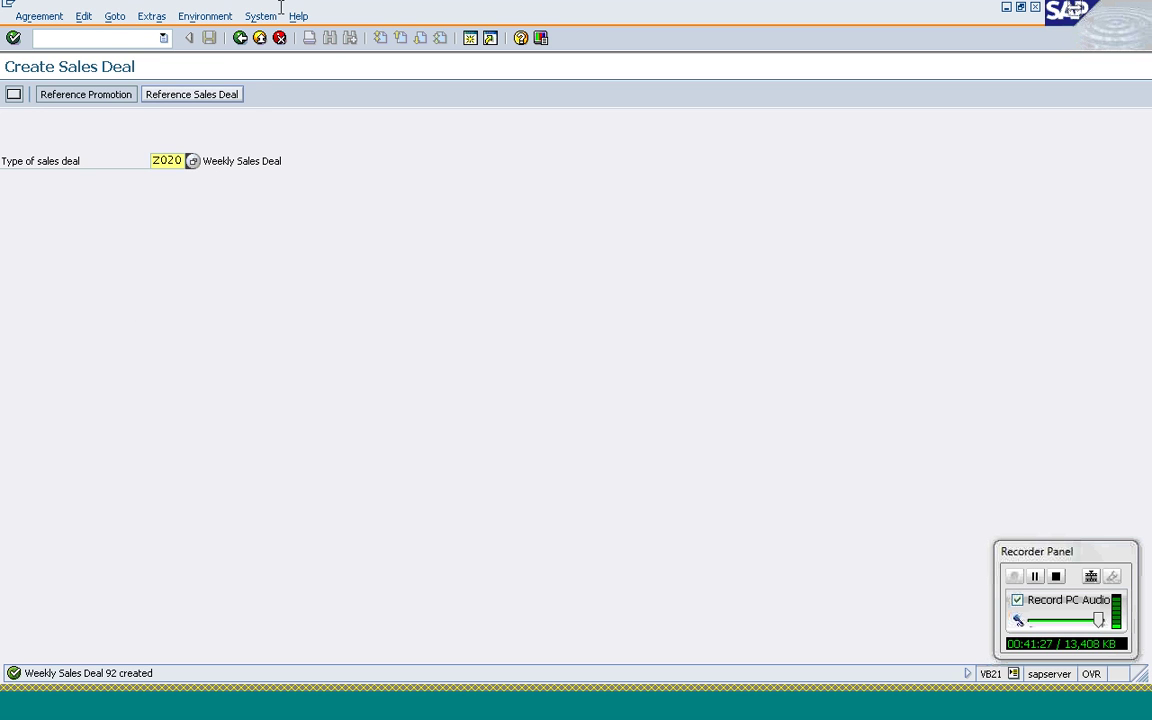
- Start a standard order (OR) in VA01 for the sold-to customer, with PO number "Sales Deal 92"
click(110, 39)
text(/n)
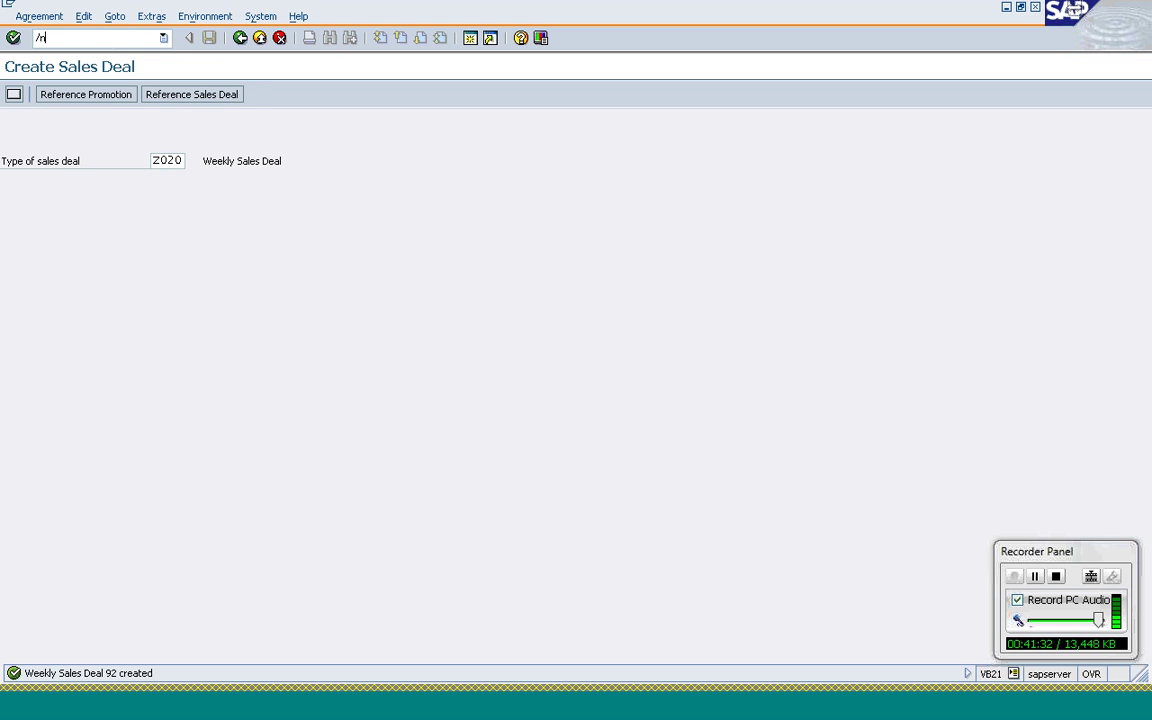
text(va01)
key(Return)
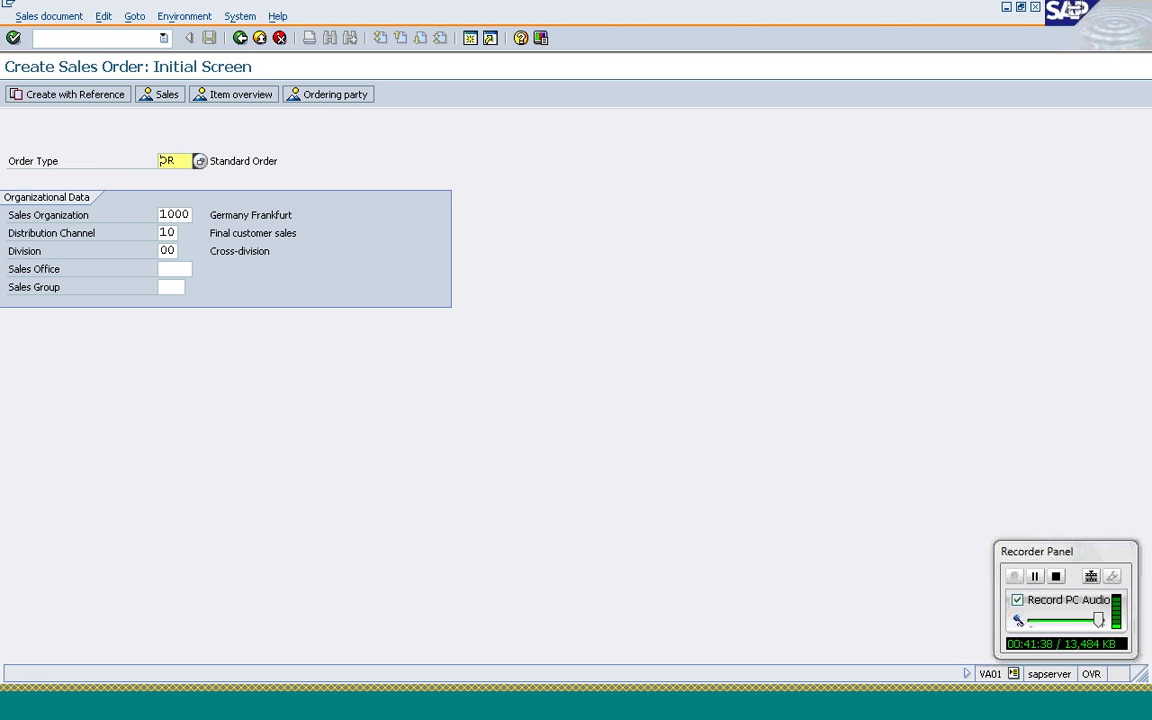
key(Return)
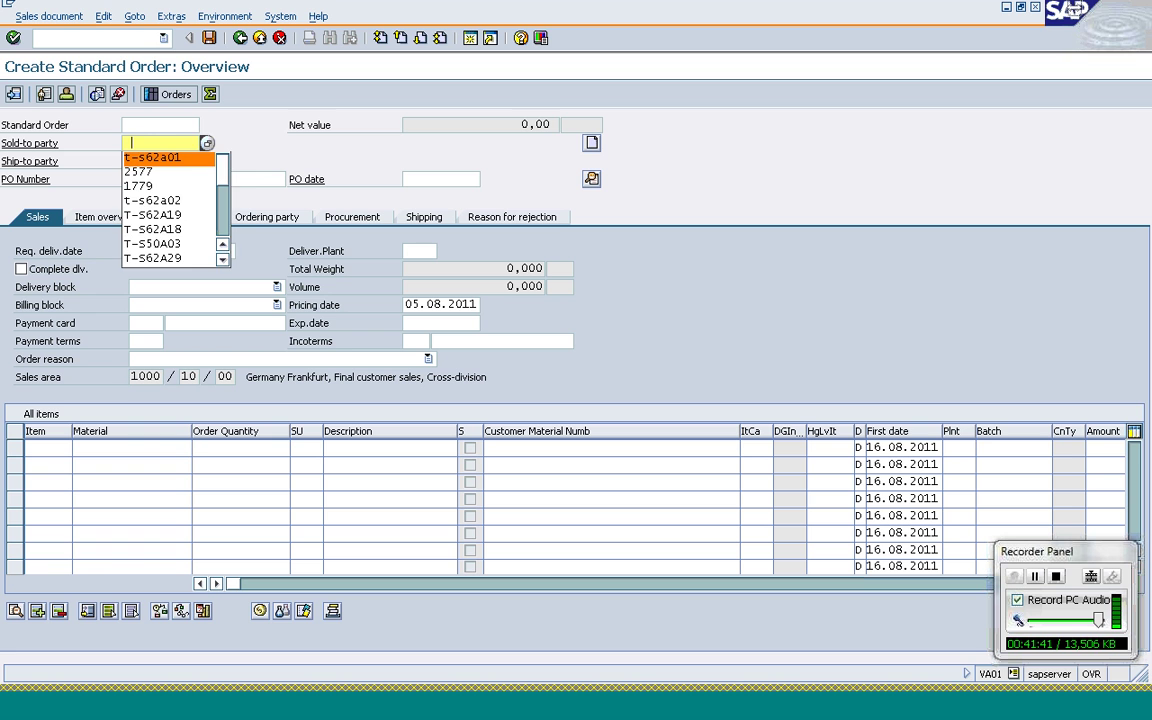
key(Return)
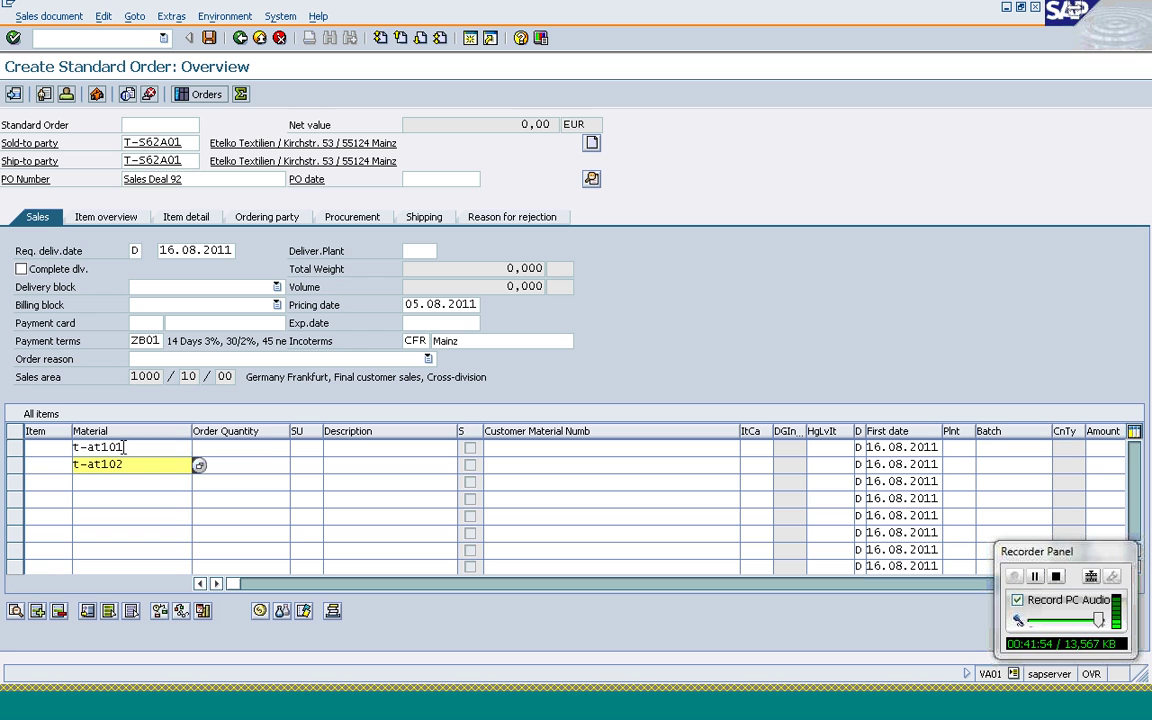
- Order 1 piece each of materials T-AT101 and T-AT102 and bring up the pricing conditions of item 10
click(267, 447)
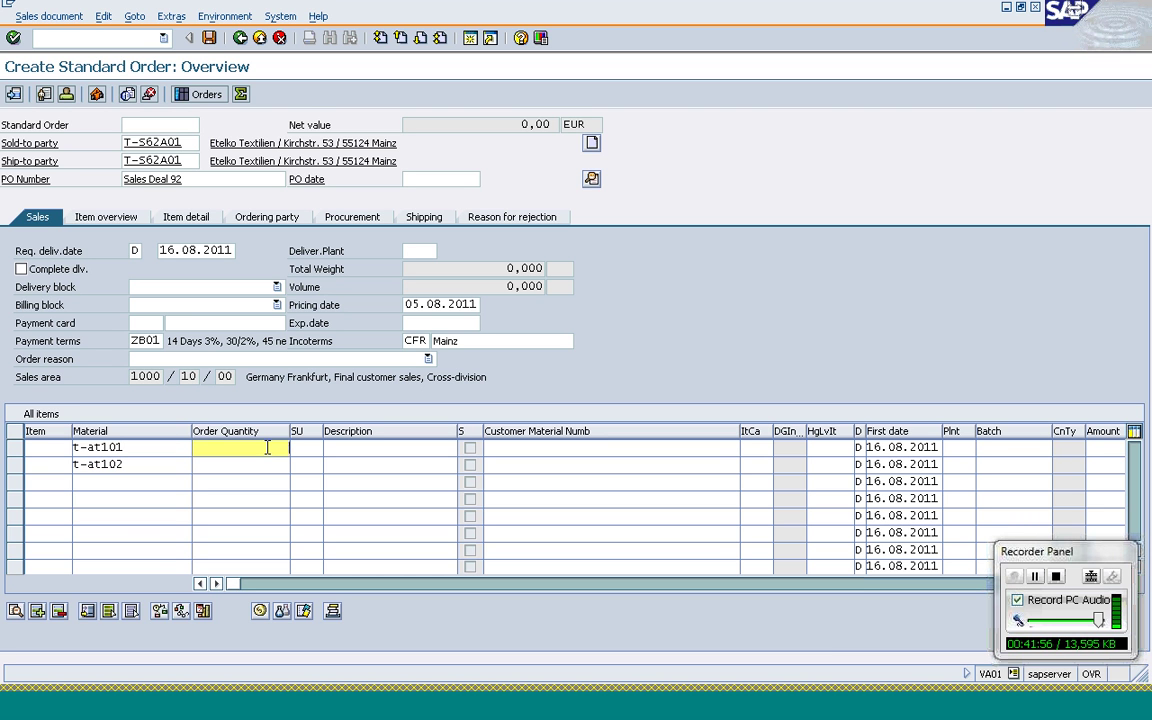
text(1)
key(Down)
text(1)
key(Return)
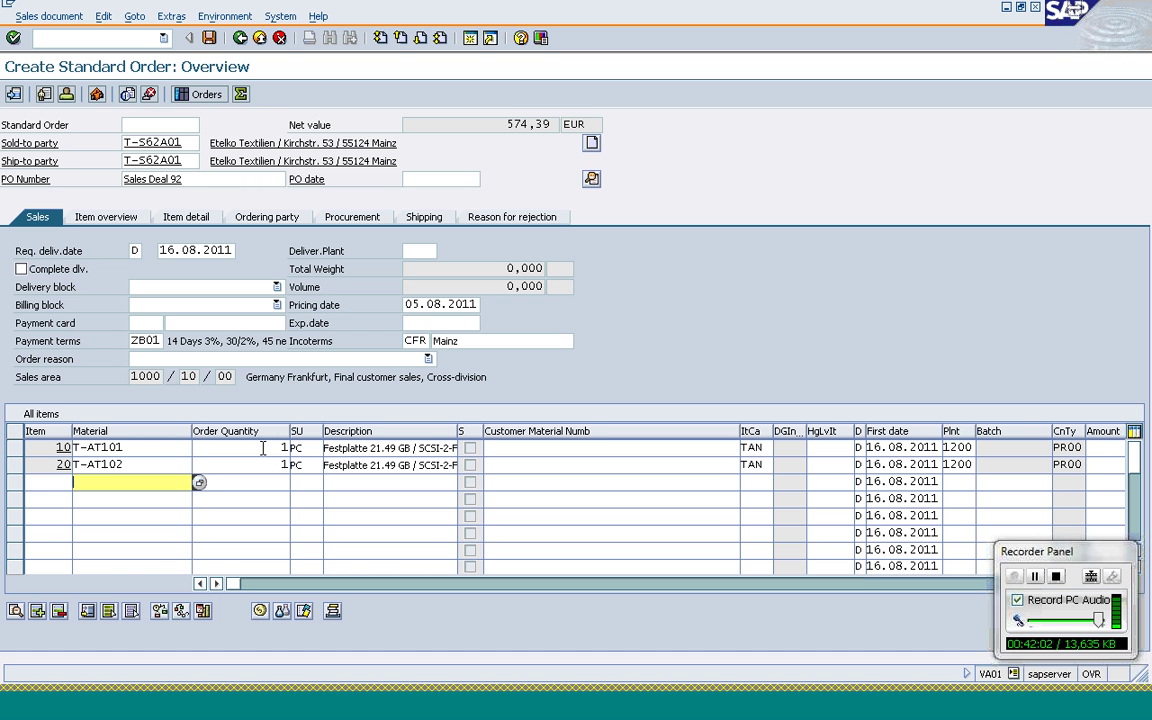
click(14, 448)
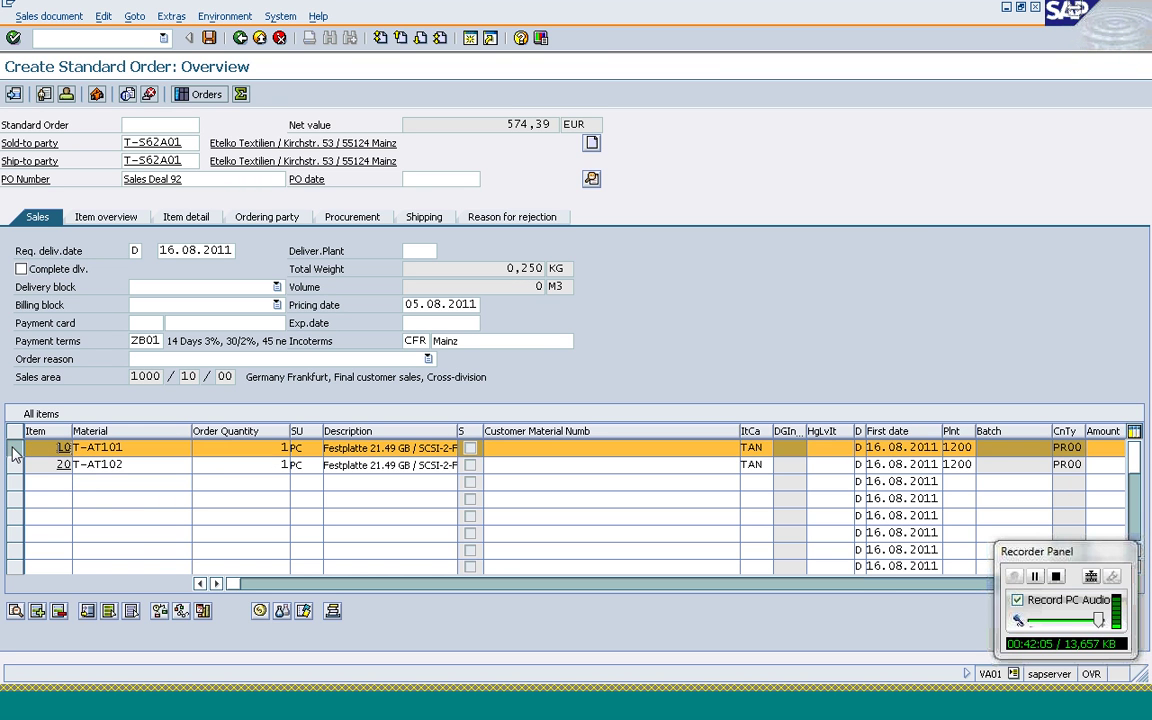
click(260, 611)
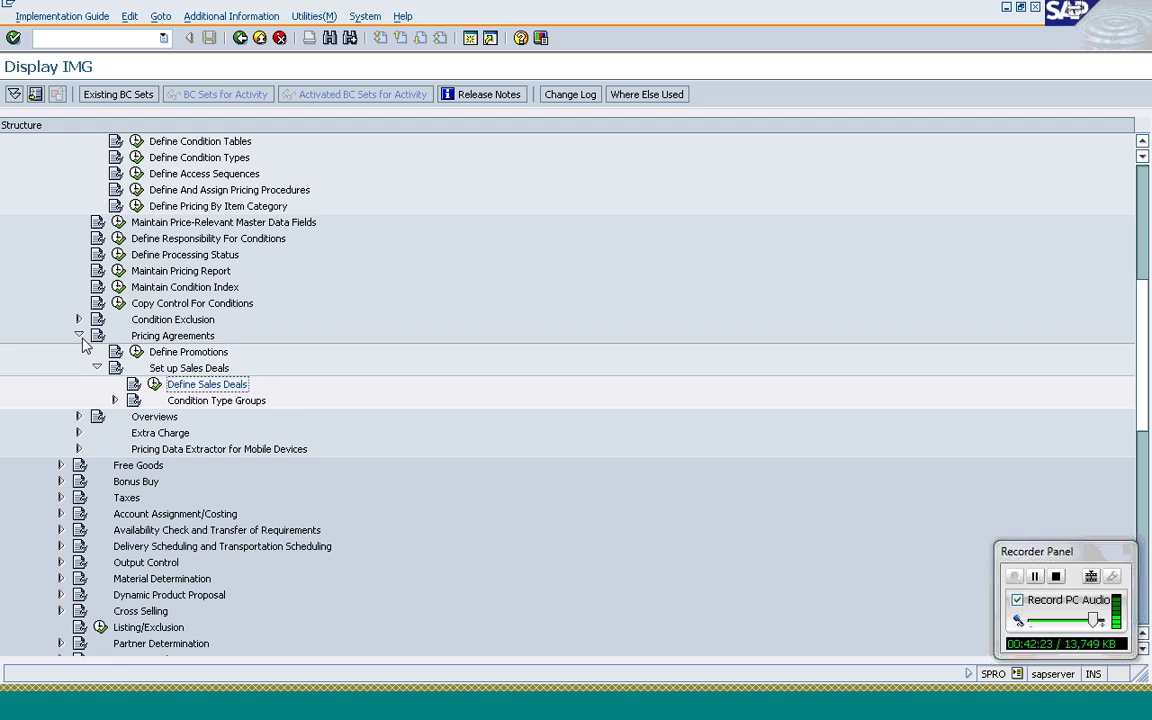
- In the IMG's Condition Exclusion customizing, bring up the pricing procedures and locate procedure RVAA01
click(78, 335)
click(78, 319)
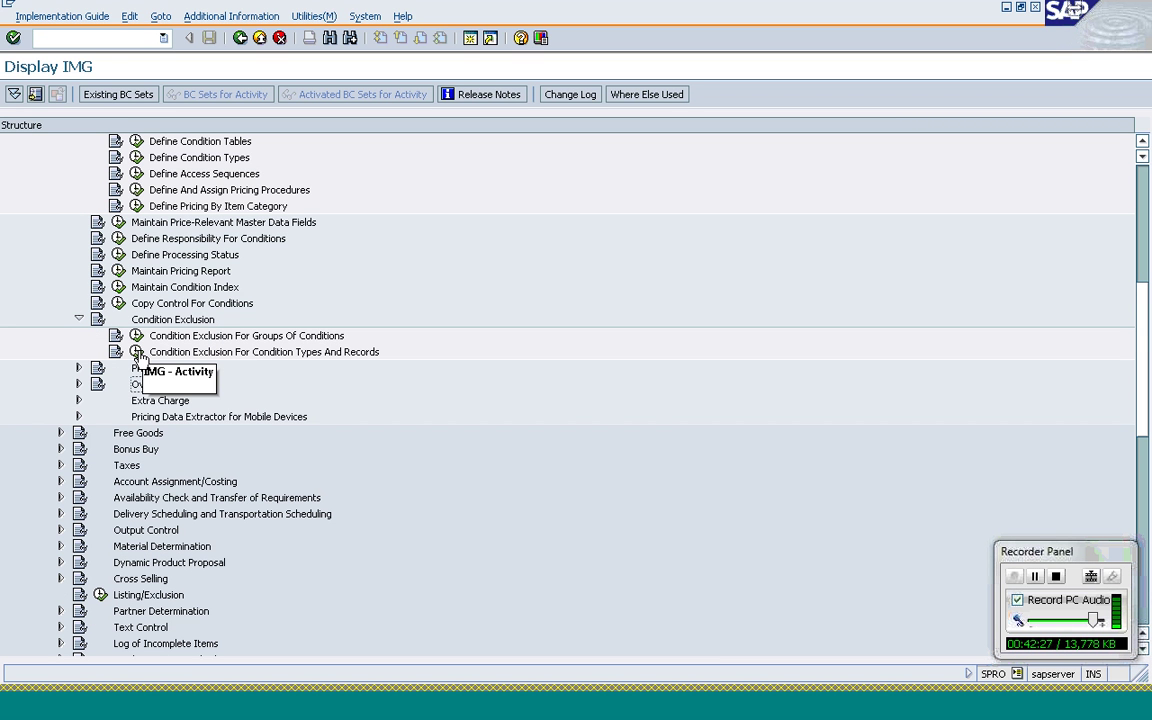
click(137, 352)
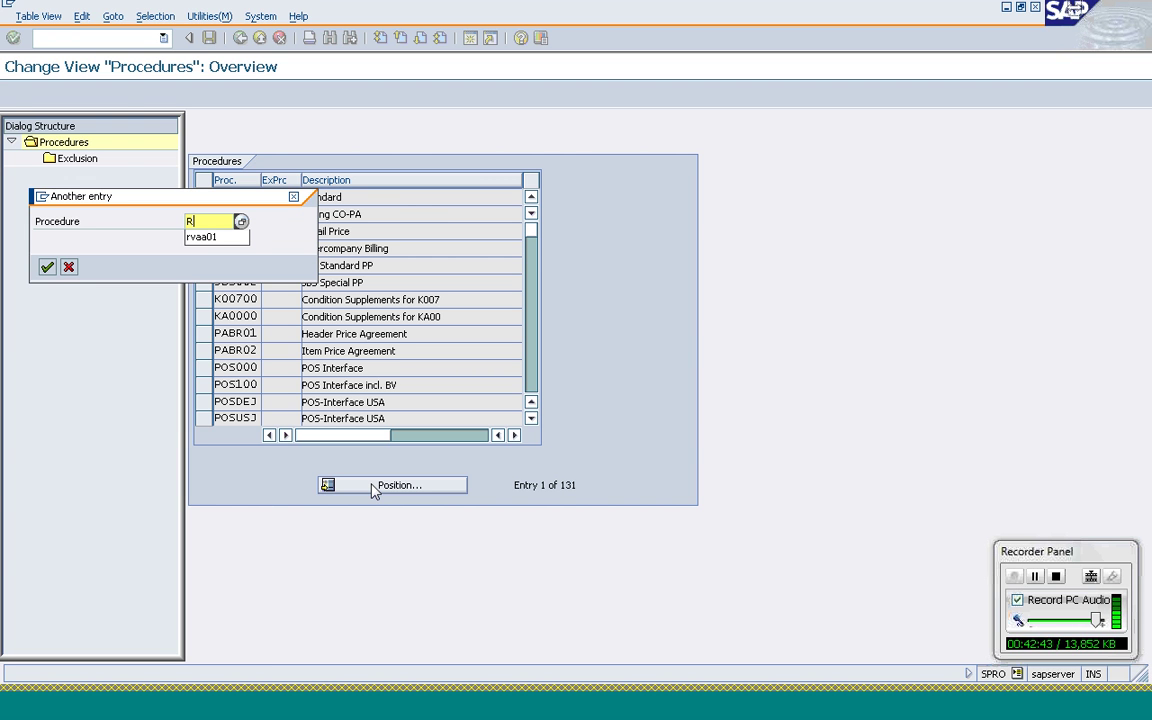
click(203, 237)
key(Return)
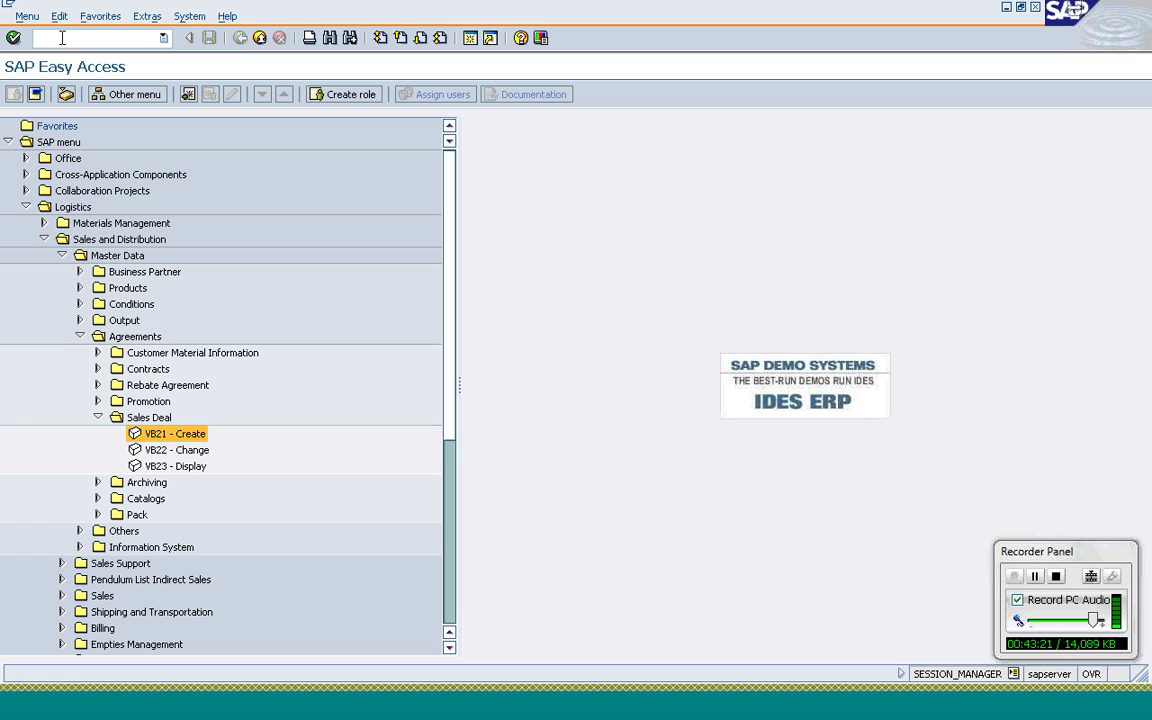
- Create a new standard order (VA01) for the customer, PO number "Sales Deal 92", with 1 piece each of T-AT101 and T-AT102
key(Return)
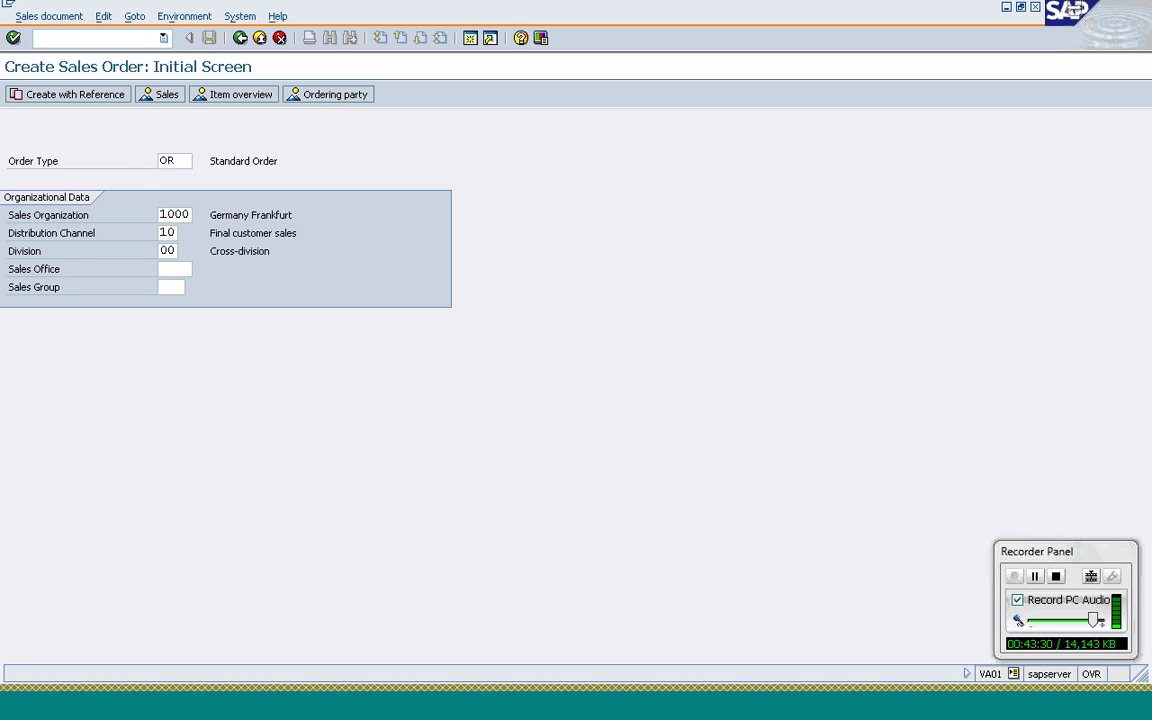
key(Return)
text(t)
key(Down)
key(Return)
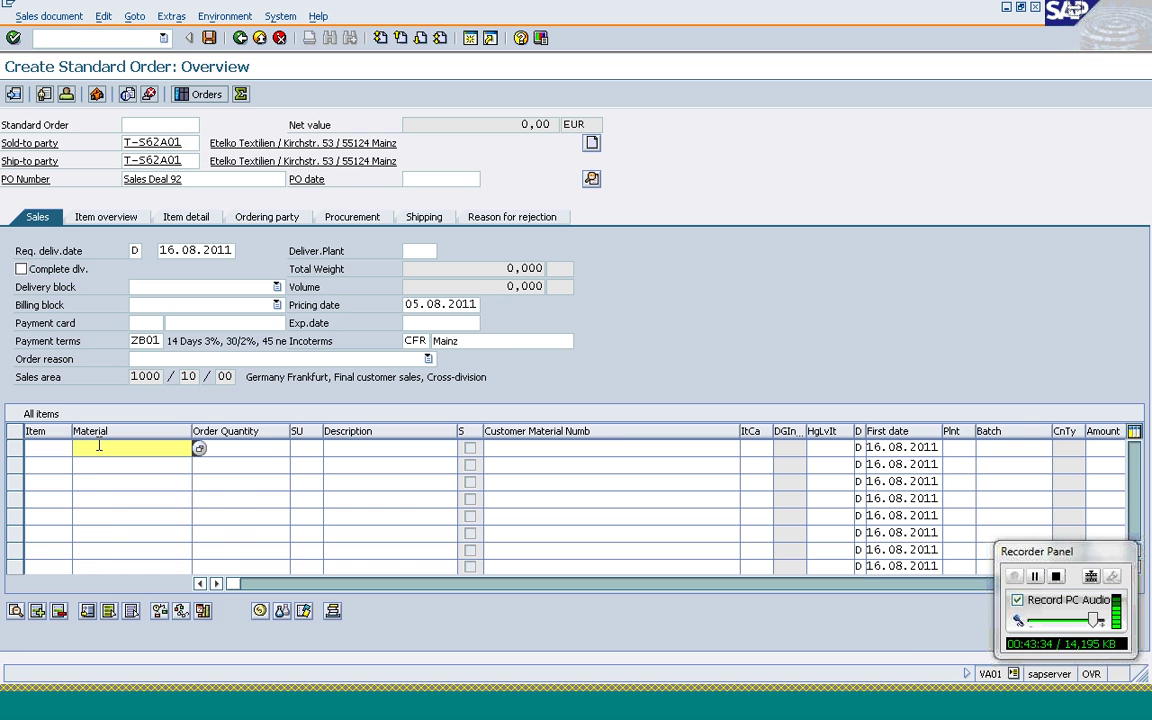
click(99, 446)
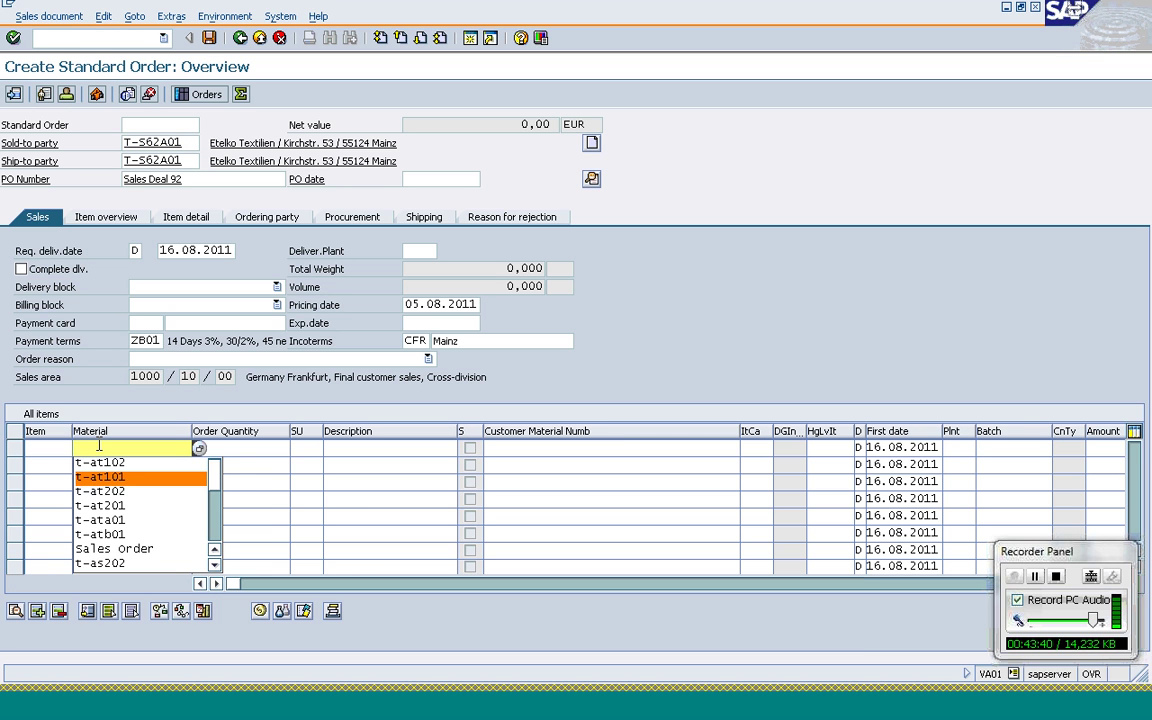
key(Return)
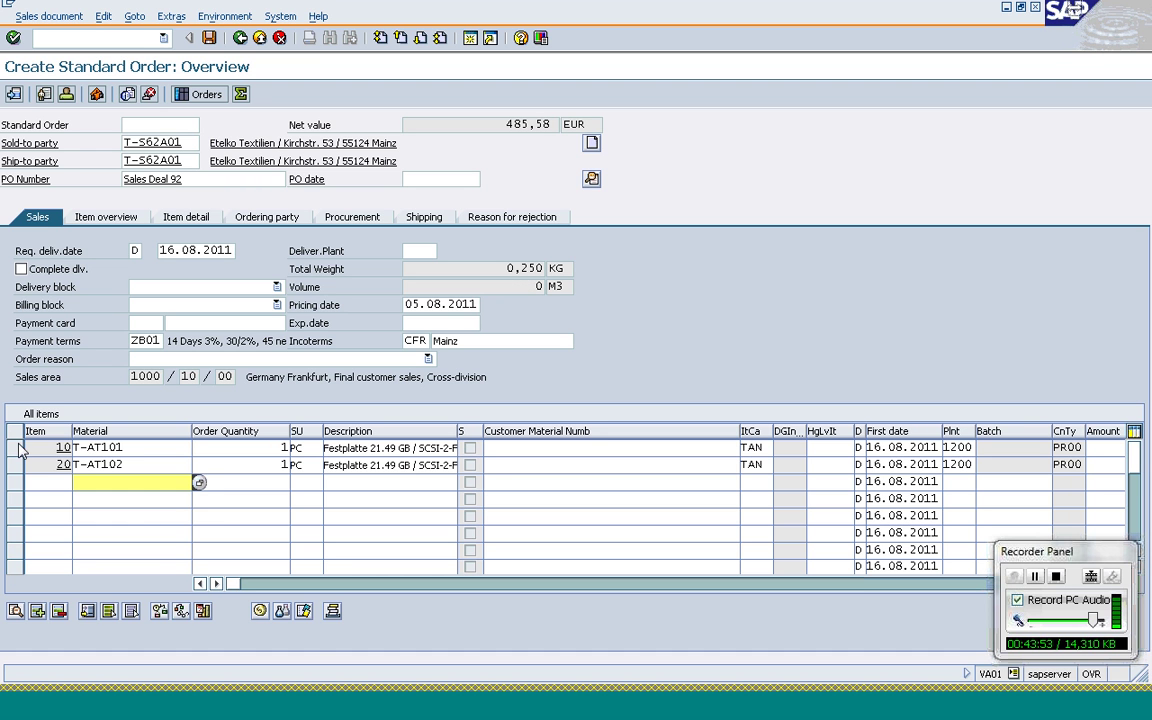
- Examine item 10's pricing conditions, marking the Customer Discount (K007) and Price Group (K020) lines, and return to the order overview
click(18, 448)
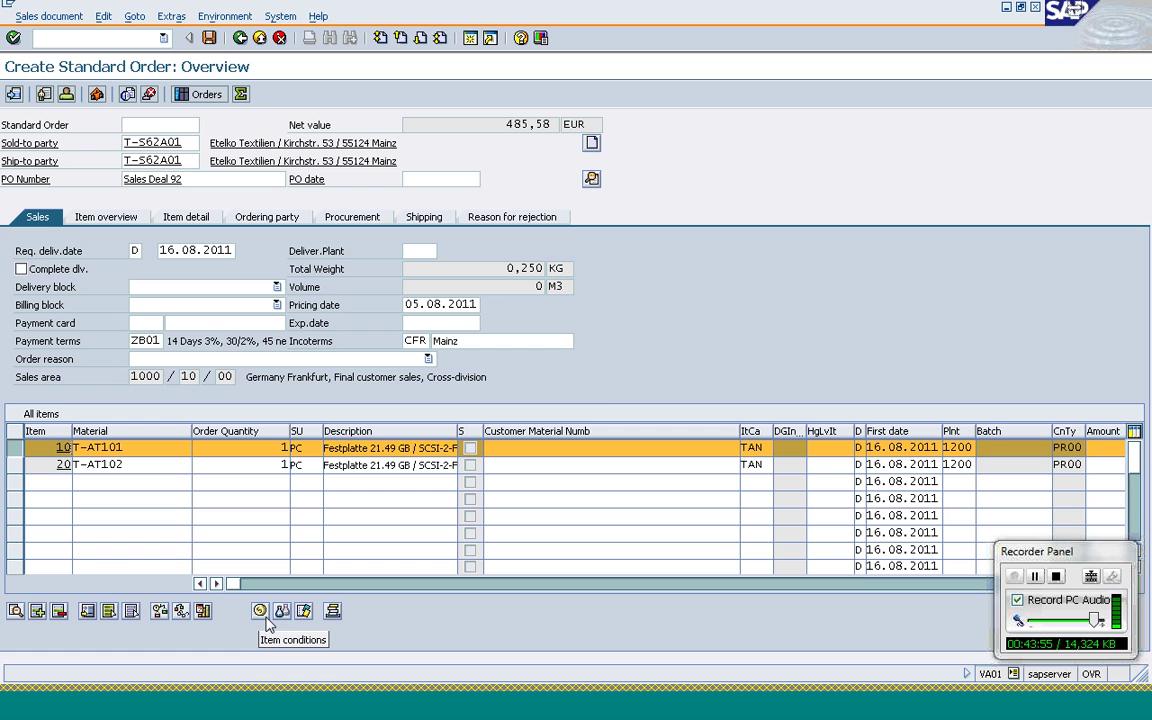
click(264, 617)
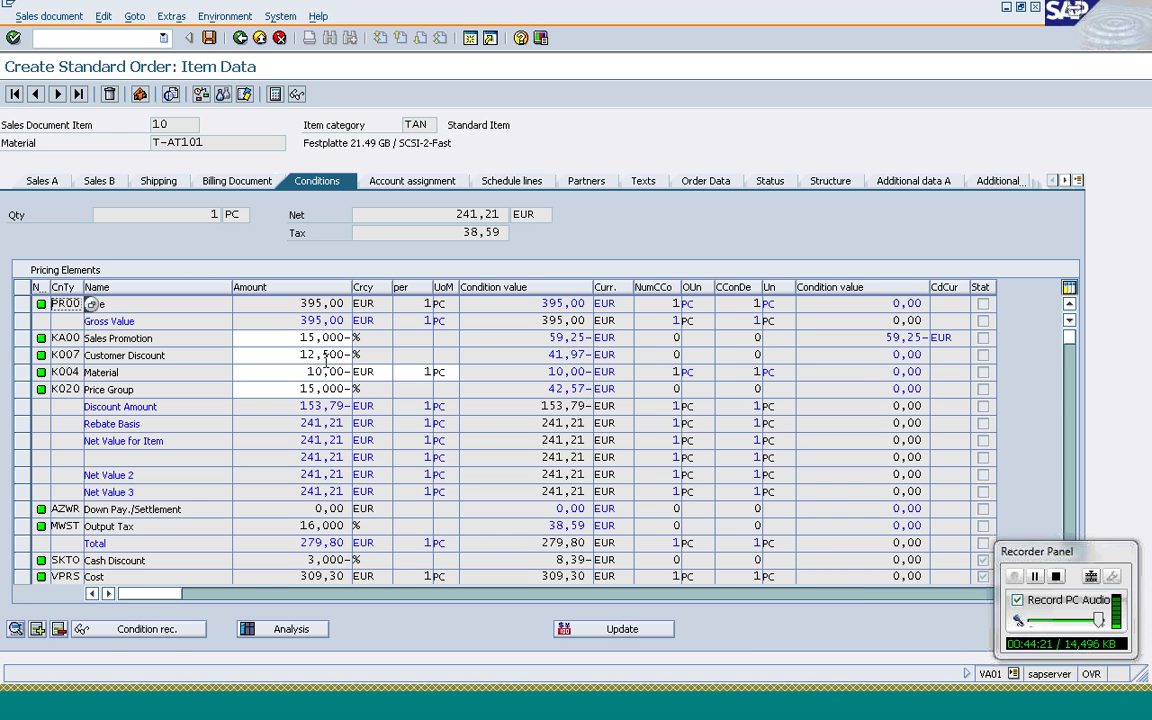
click(326, 356)
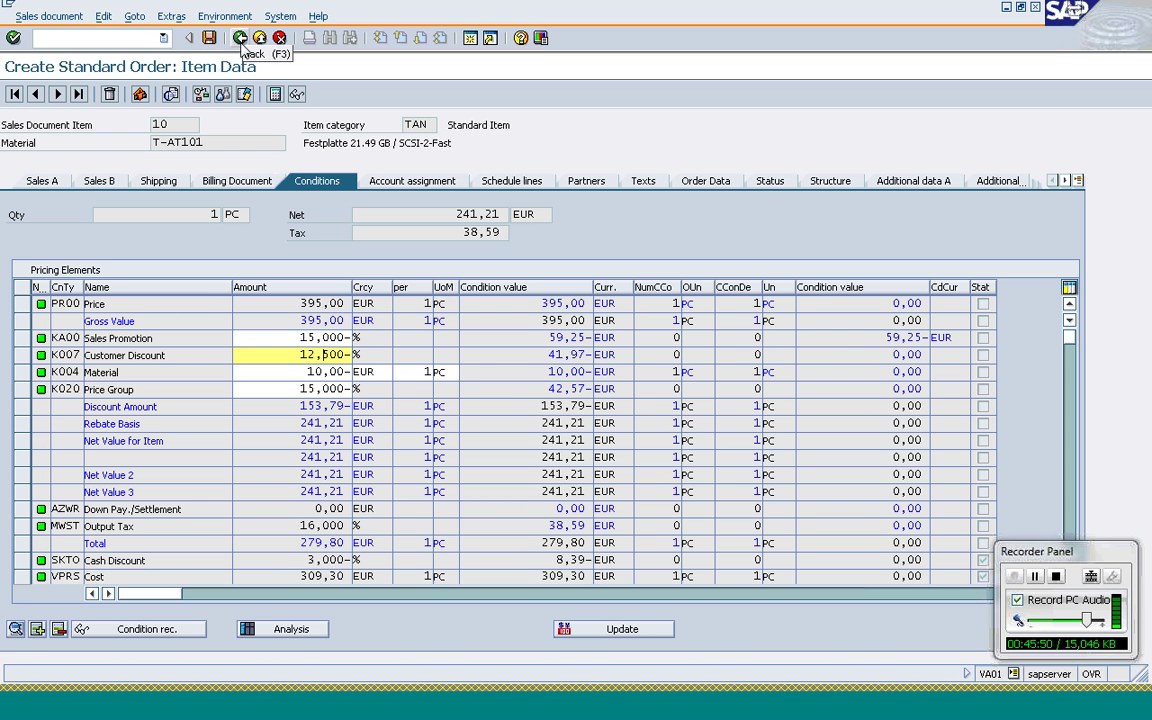
key(Return)
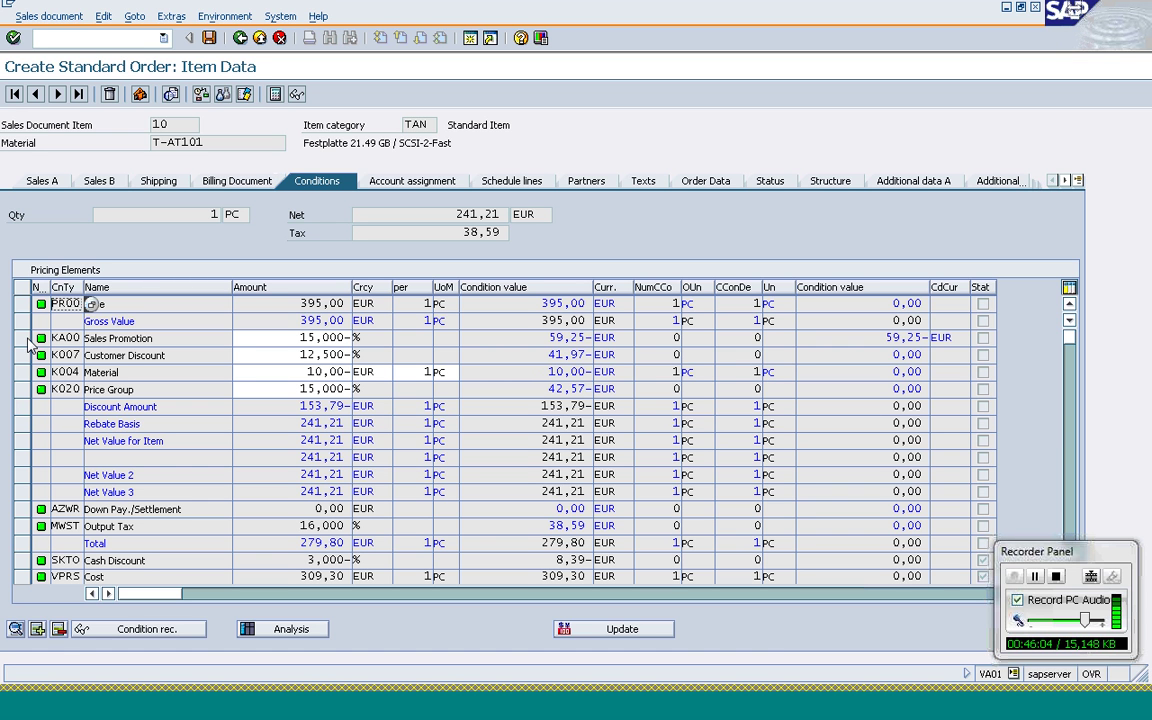
click(22, 389)
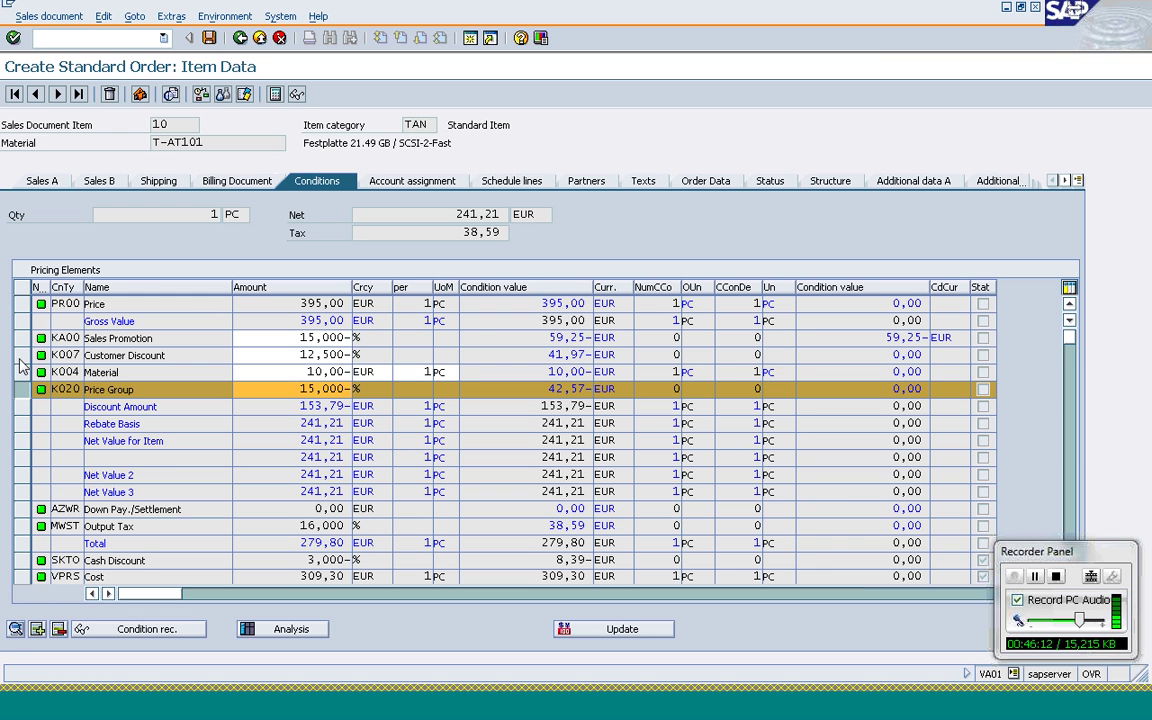
click(22, 357)
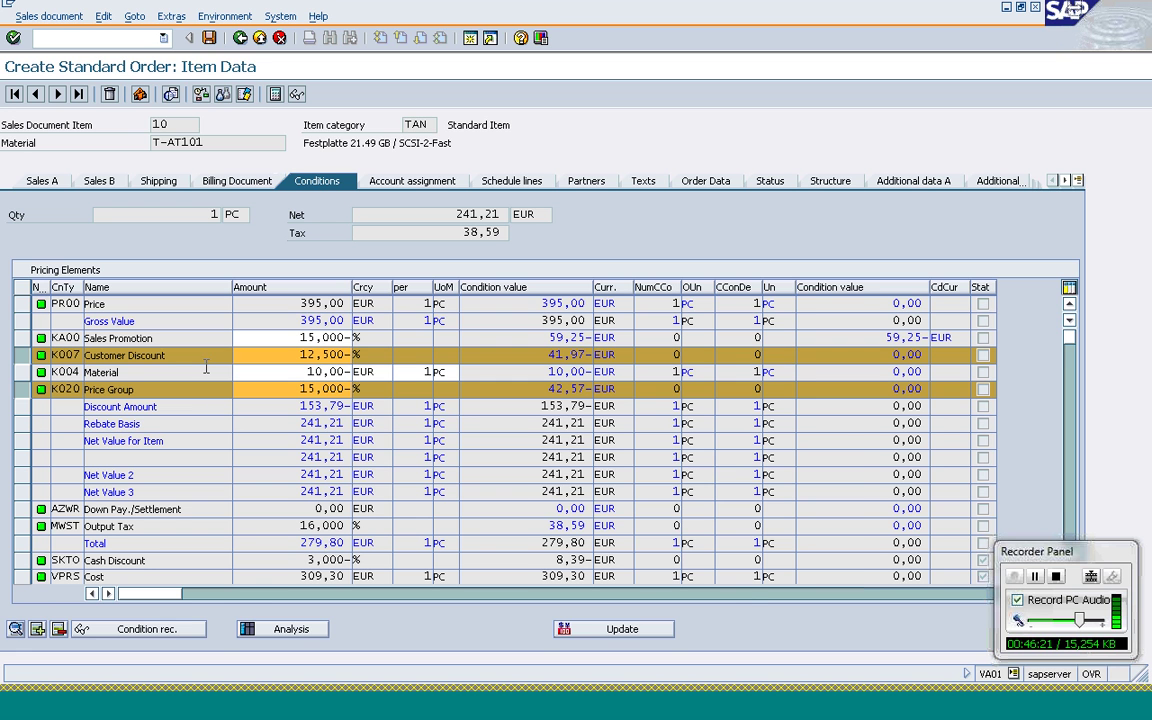
click(240, 38)
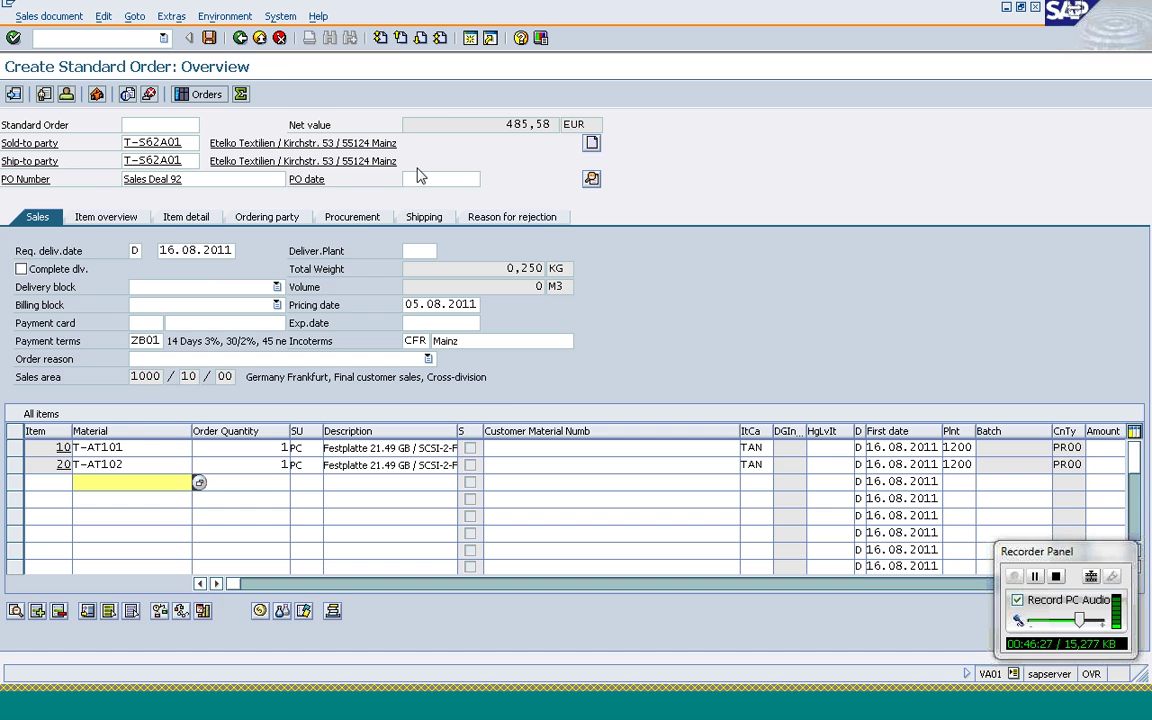
- Look through the order's header data and item 10's sales, additional and order data for a sales deal reference, and return to the overview
key(F8)
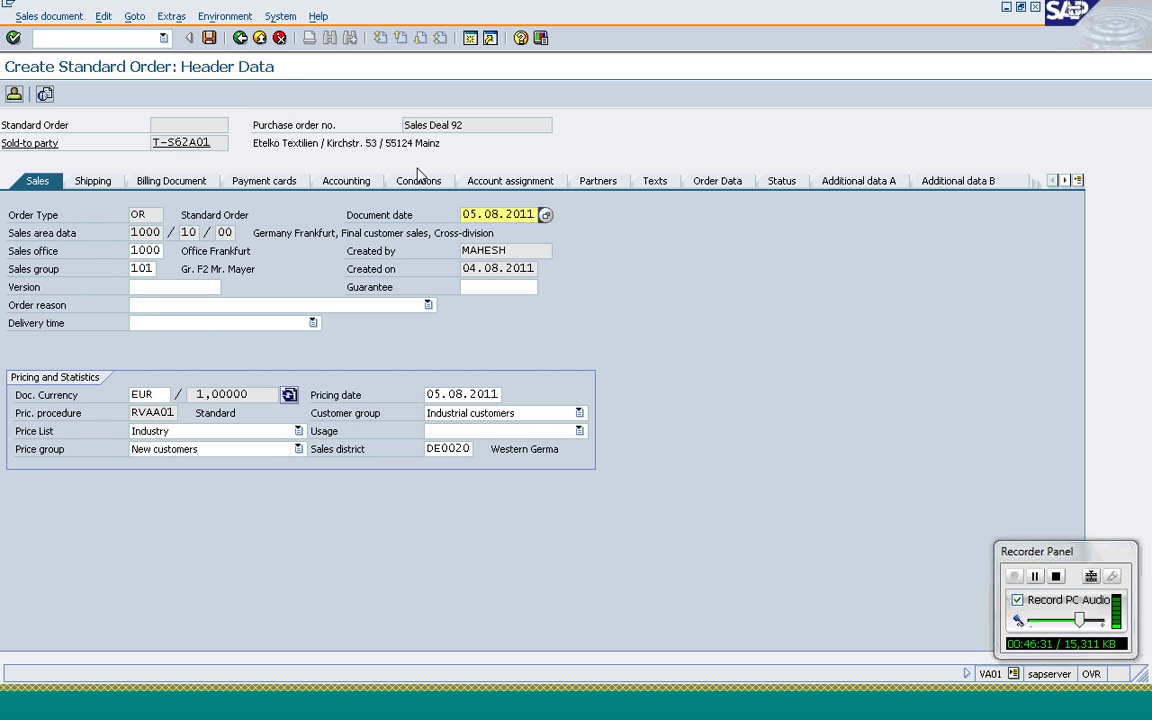
click(155, 186)
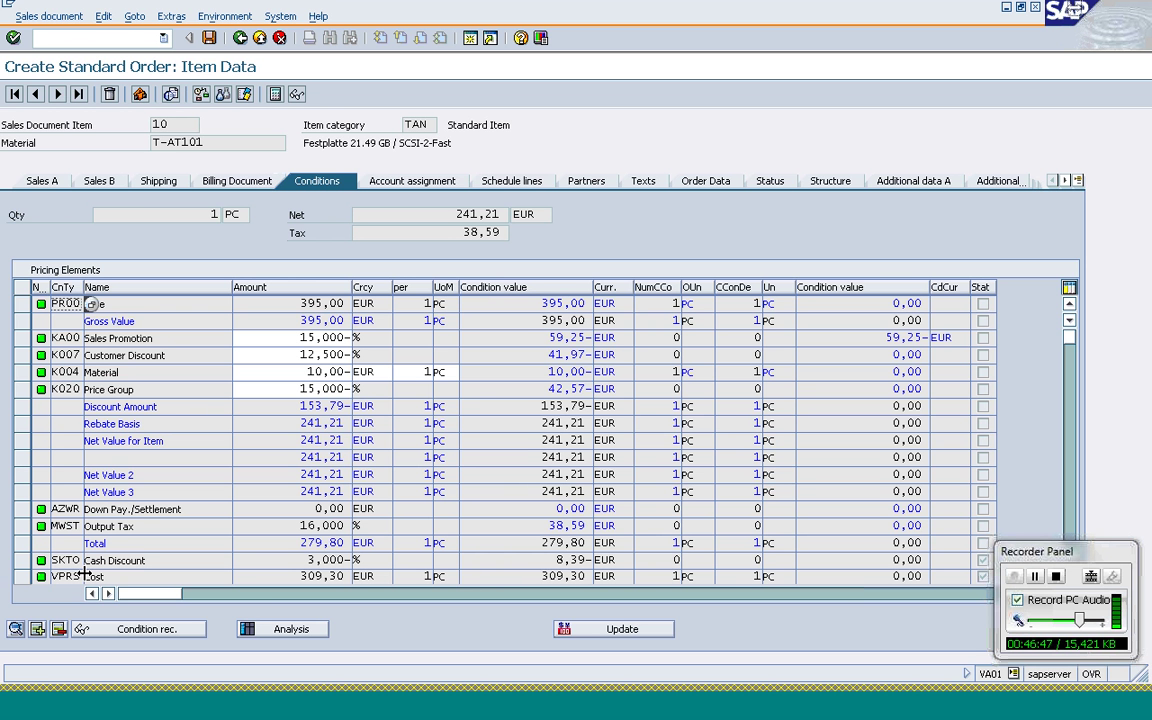
click(52, 184)
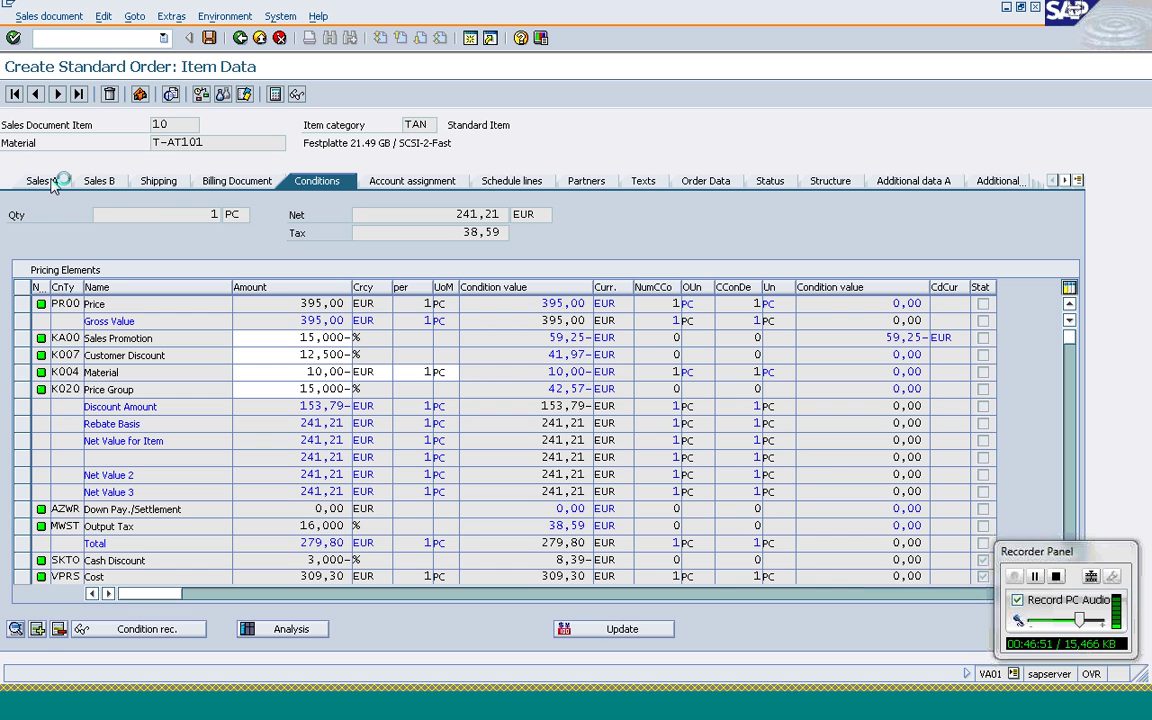
click(99, 181)
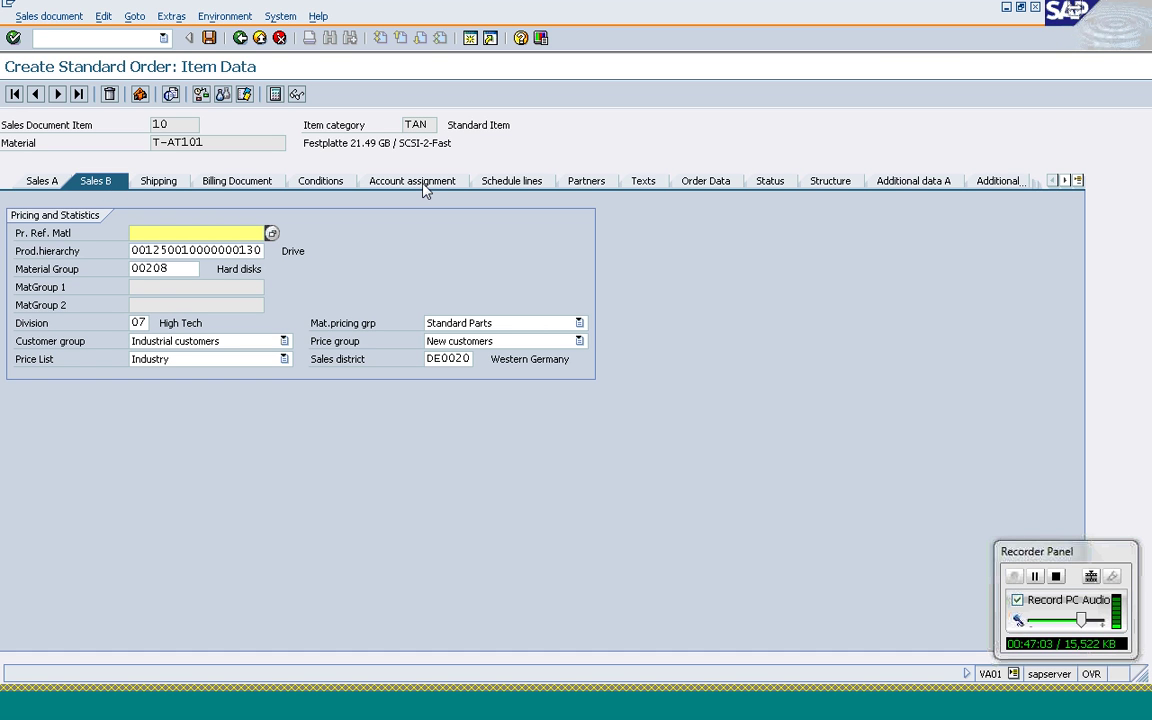
click(905, 183)
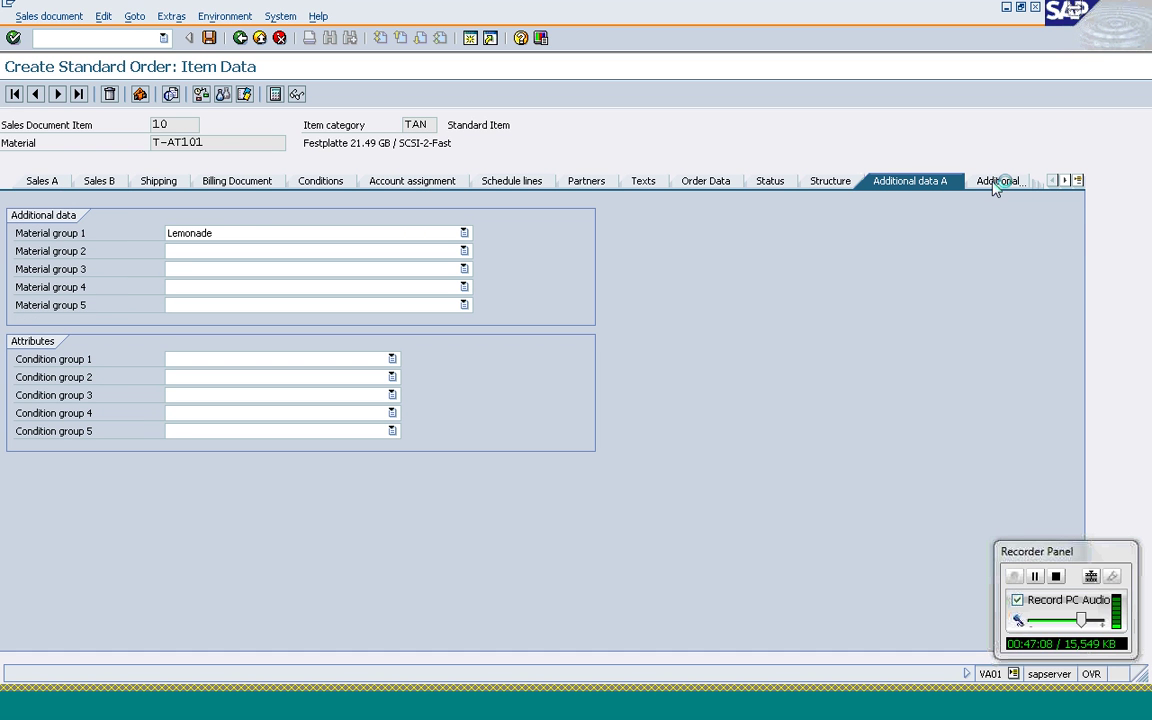
click(995, 183)
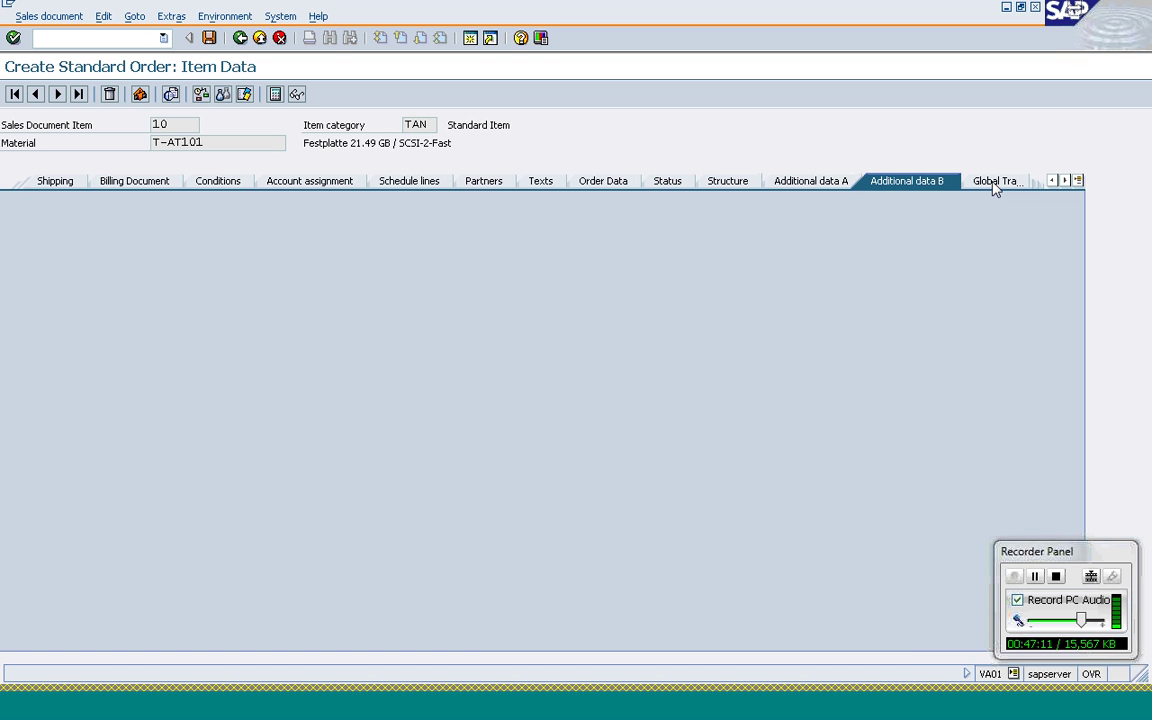
click(612, 182)
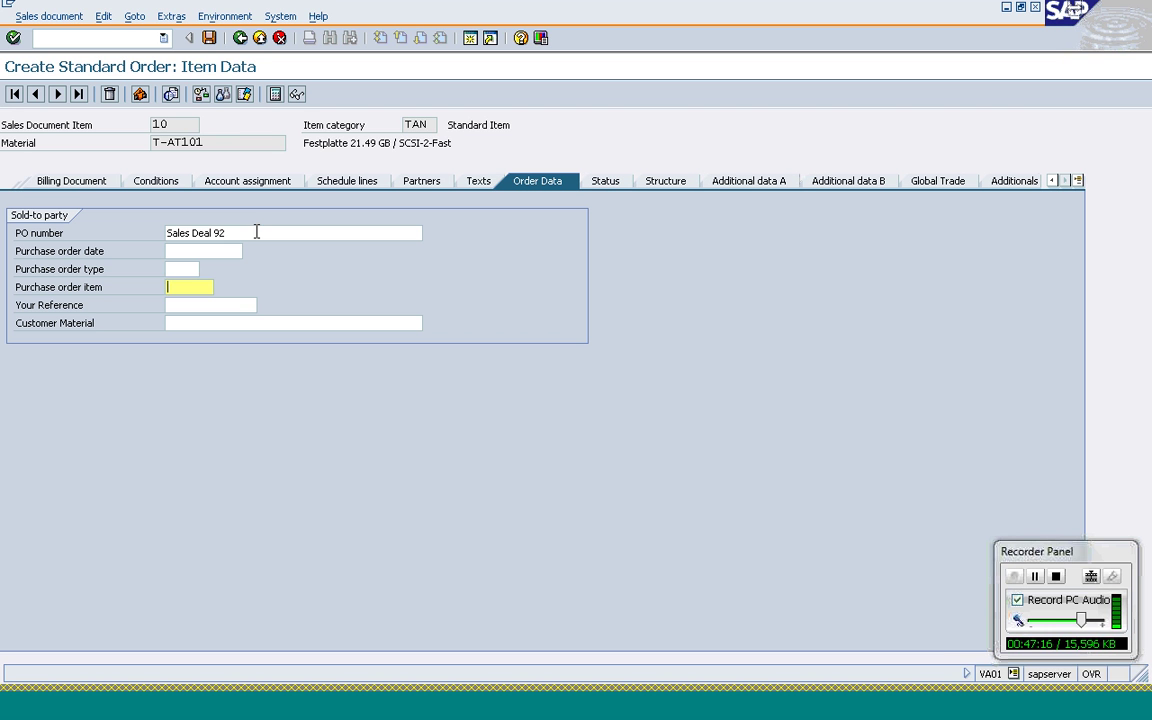
click(257, 232)
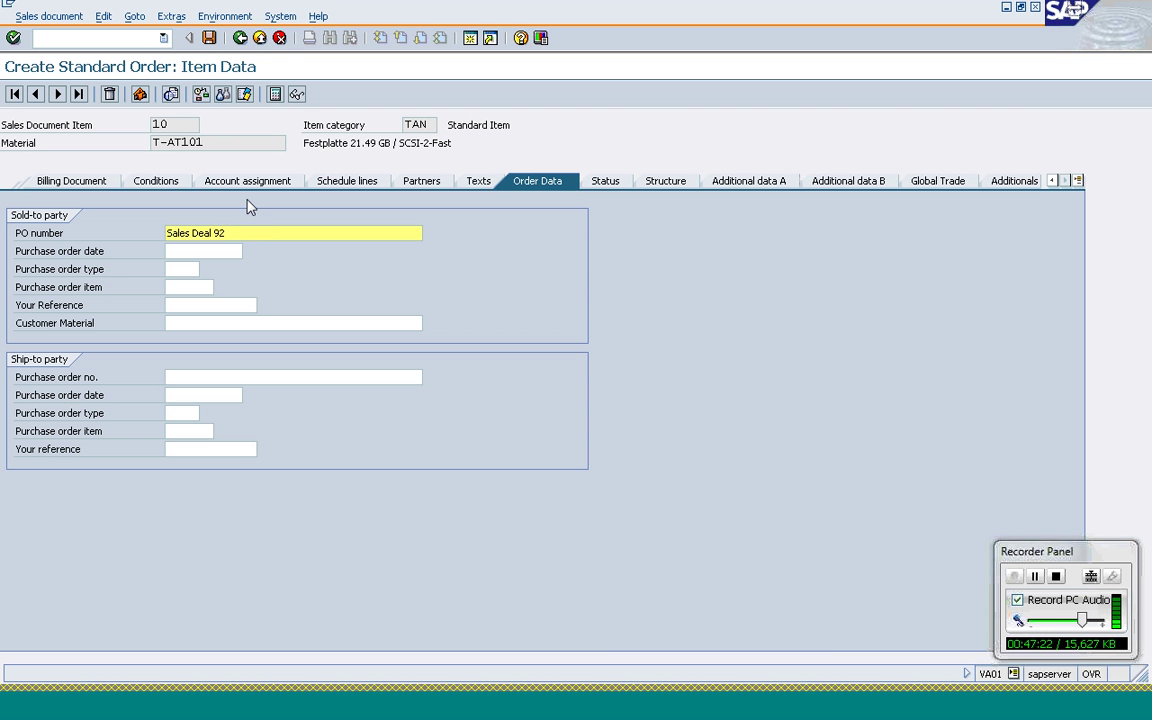
click(242, 40)
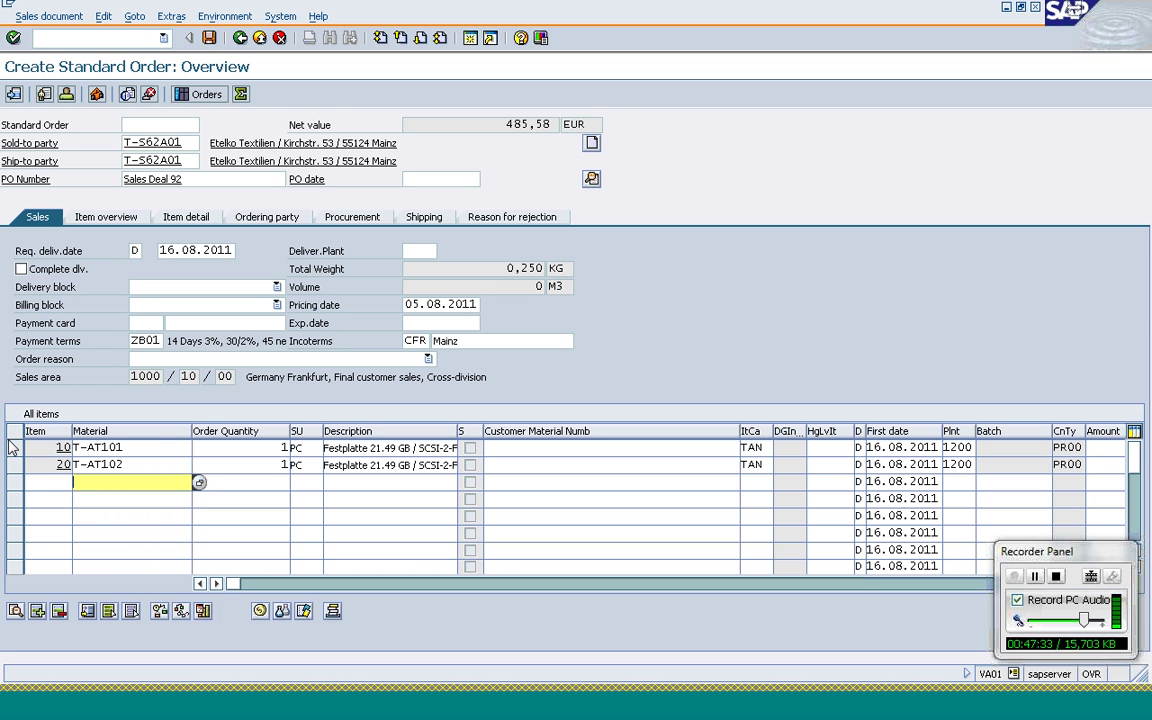
- Leave the sales order and start creating a promotion (VB31) with promotion type 0030
click(131, 449)
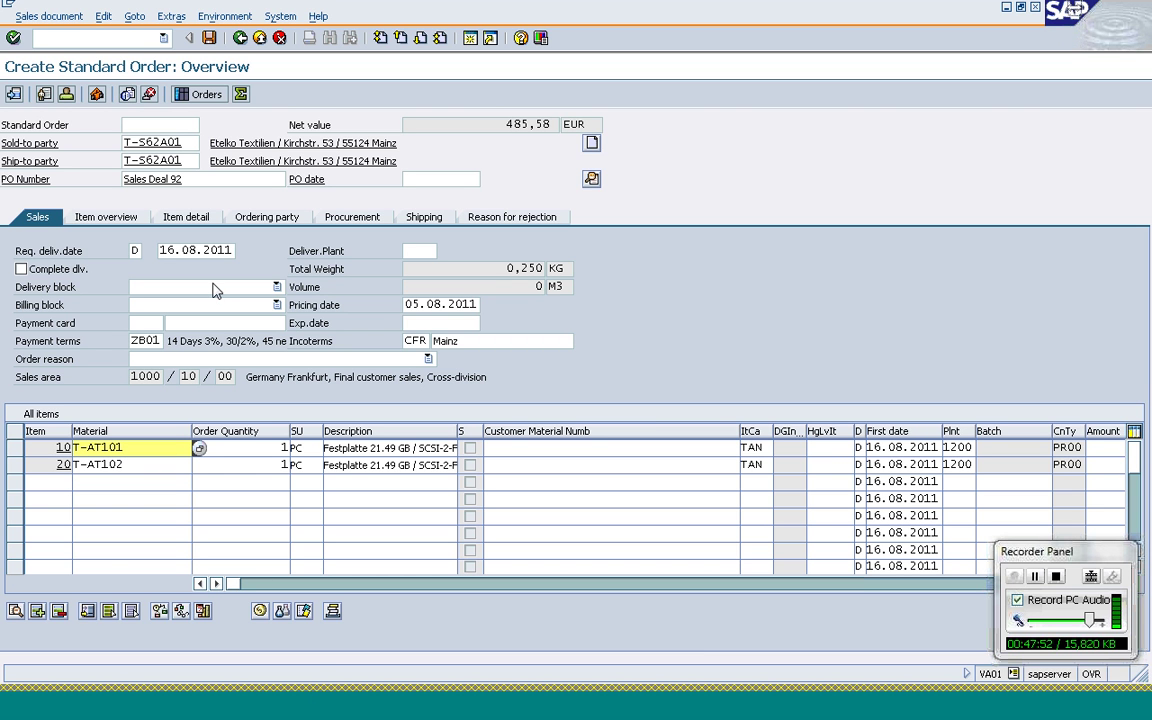
click(103, 38)
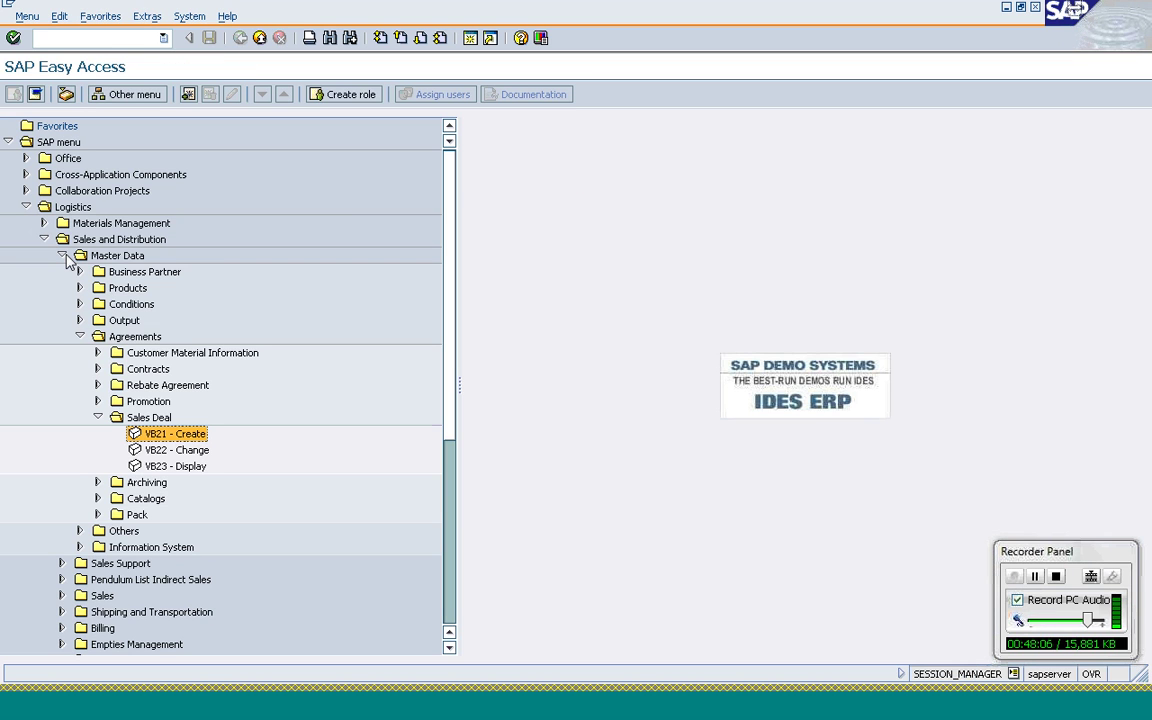
double_click(130, 412)
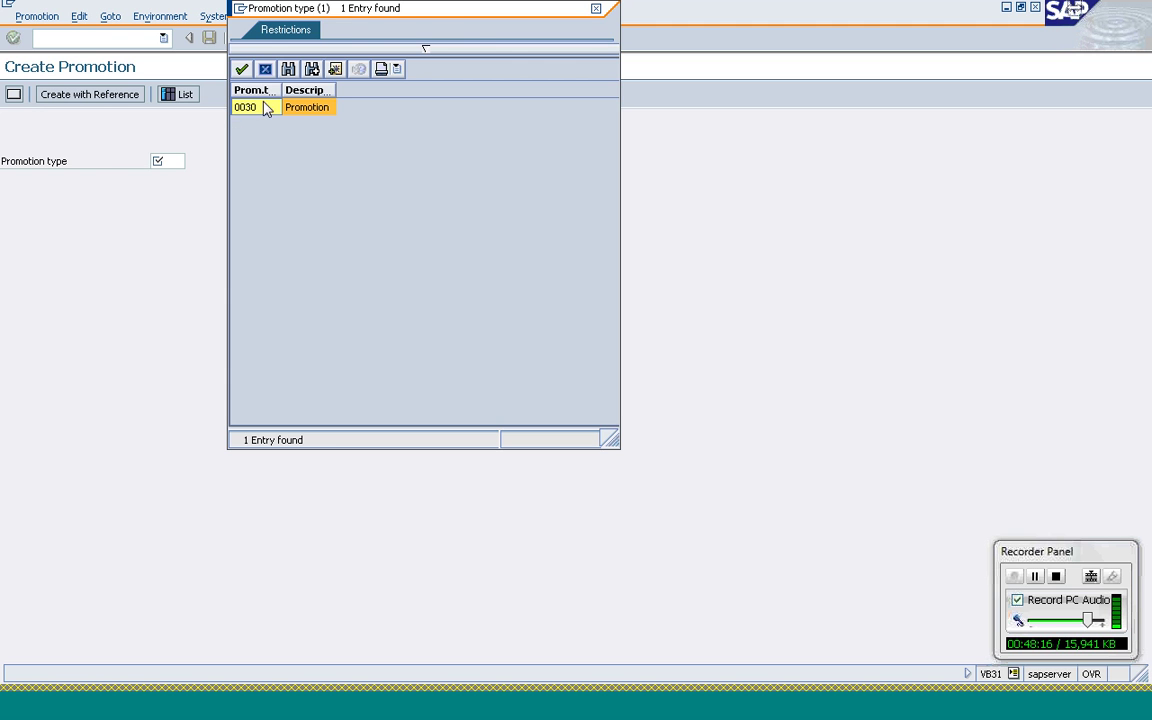
double_click(267, 109)
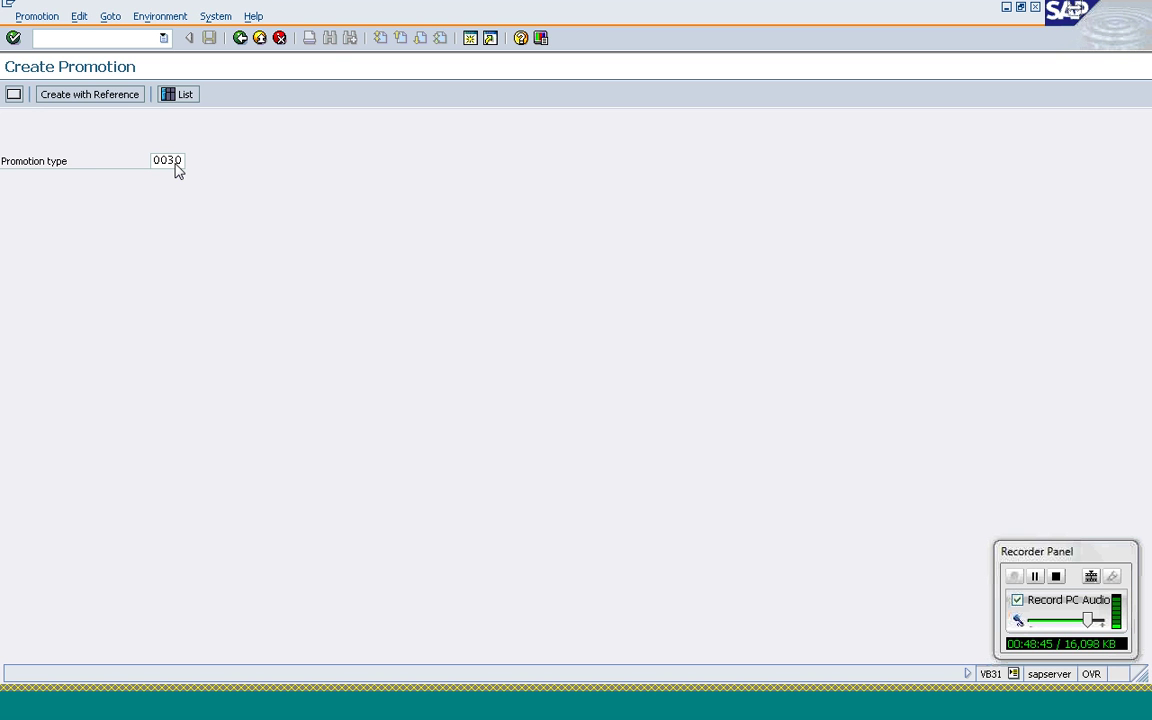
key(Return)
- Enter the promotion's description, reuse it as the external description, set the validity period and save the promotion
click(181, 143)
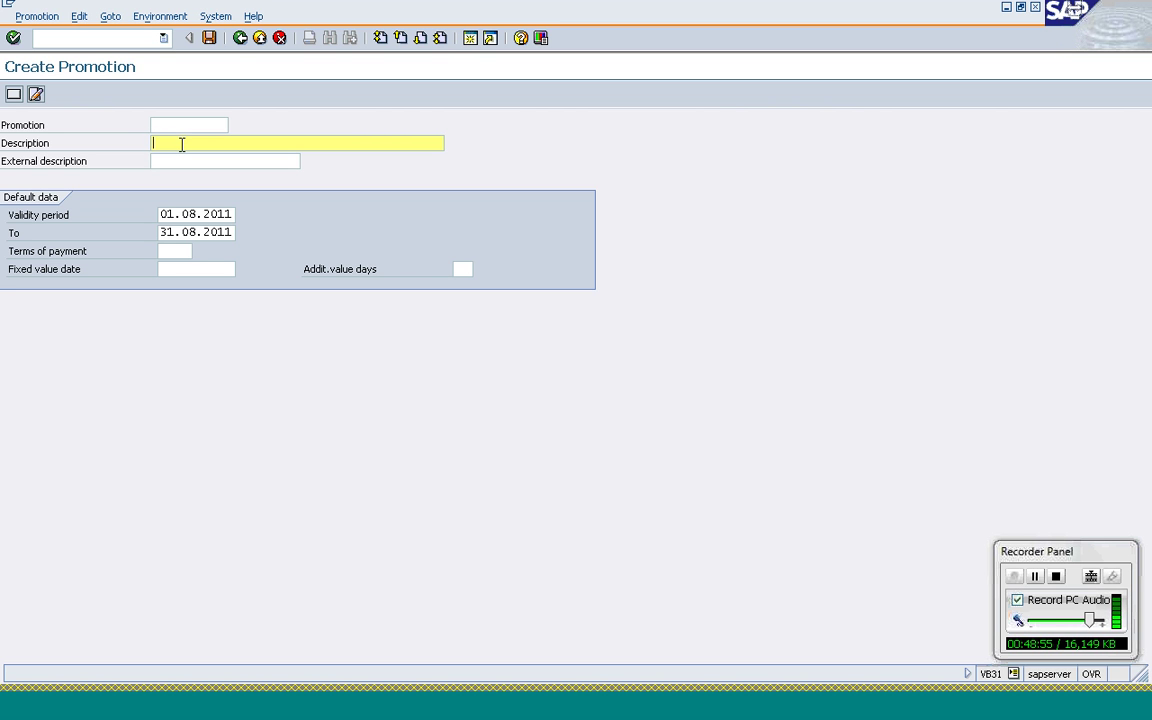
text(Abid Promotion)
drag(224, 144, 139, 144)
key(ctrl+c)
click(139, 148)
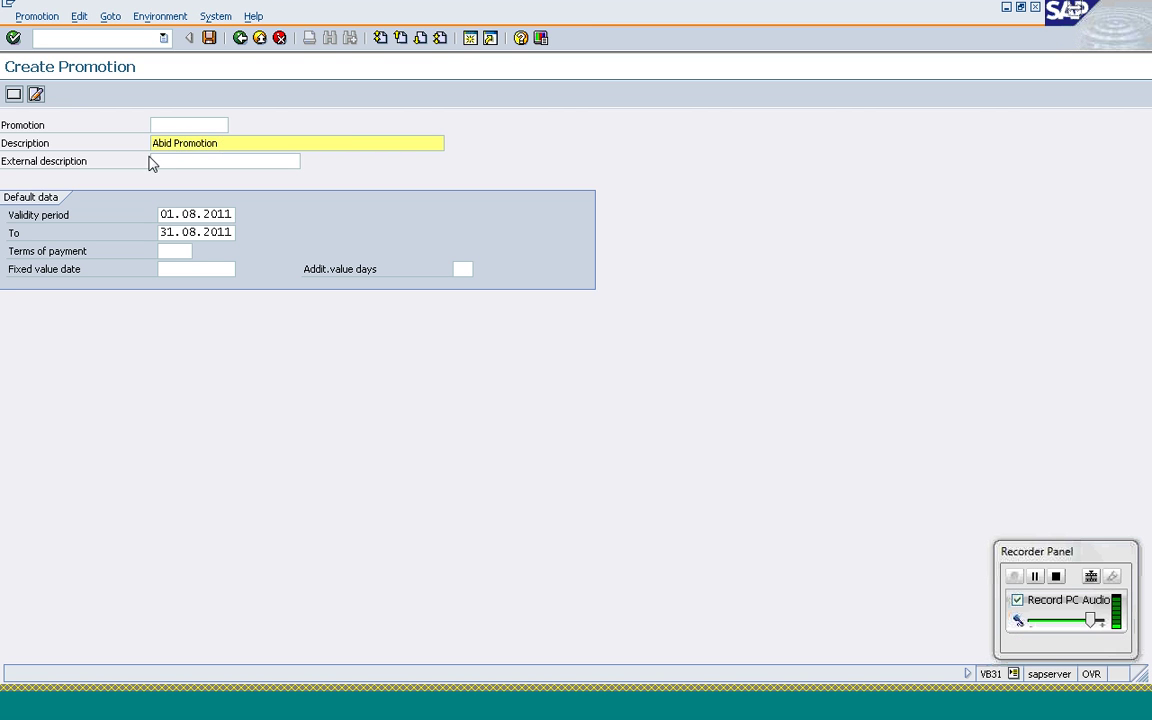
click(157, 161)
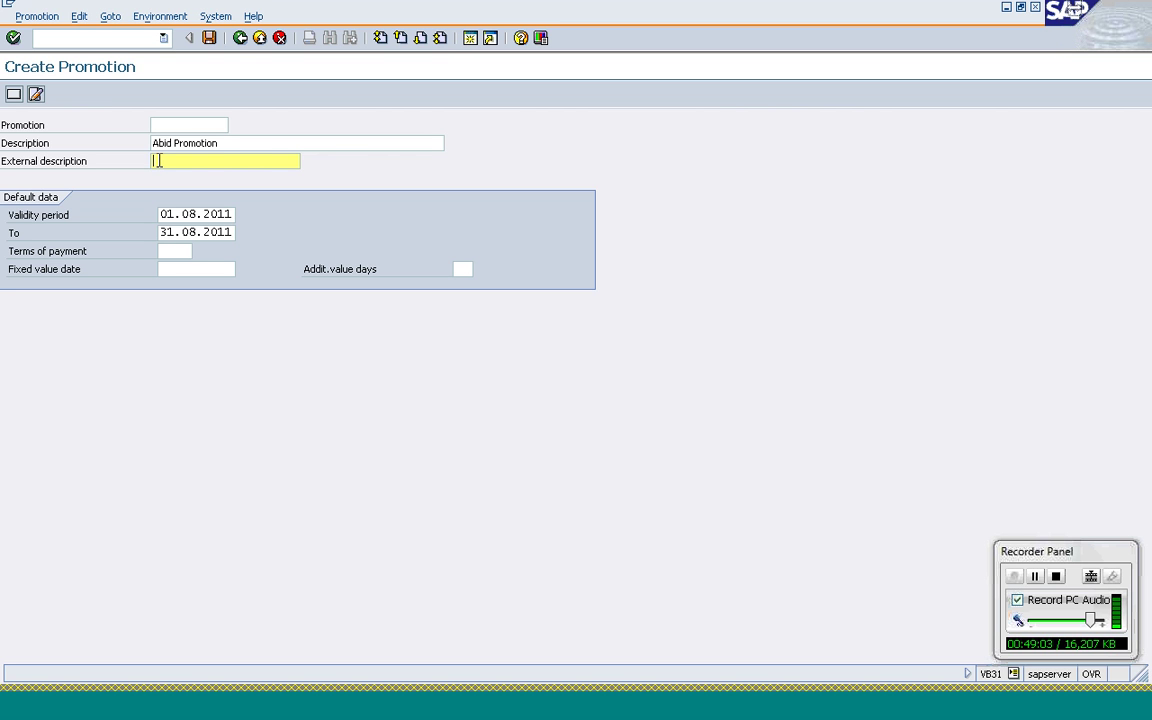
key(ctrl+v)
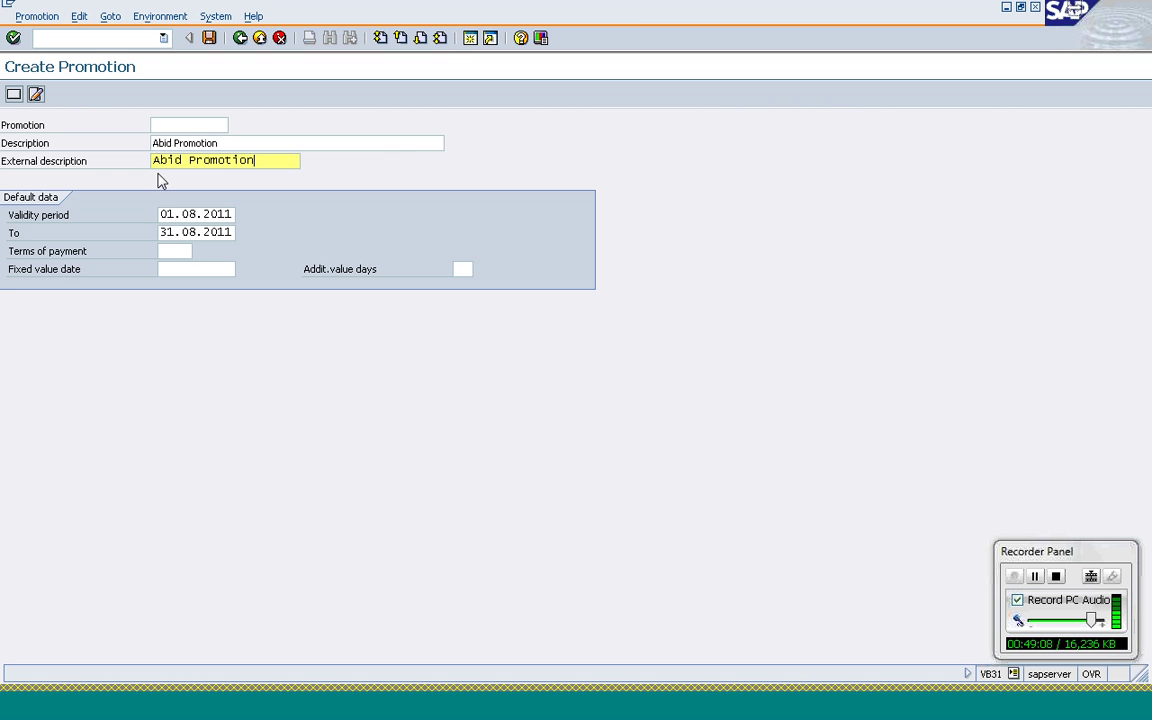
click(161, 214)
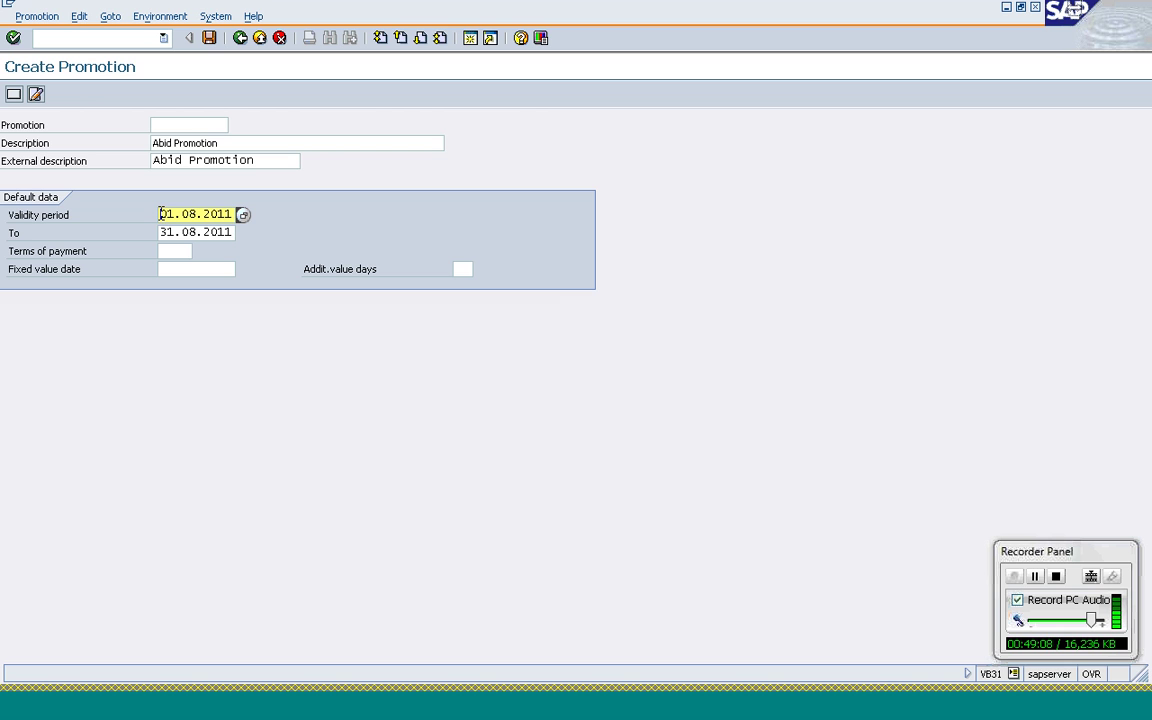
click(209, 38)
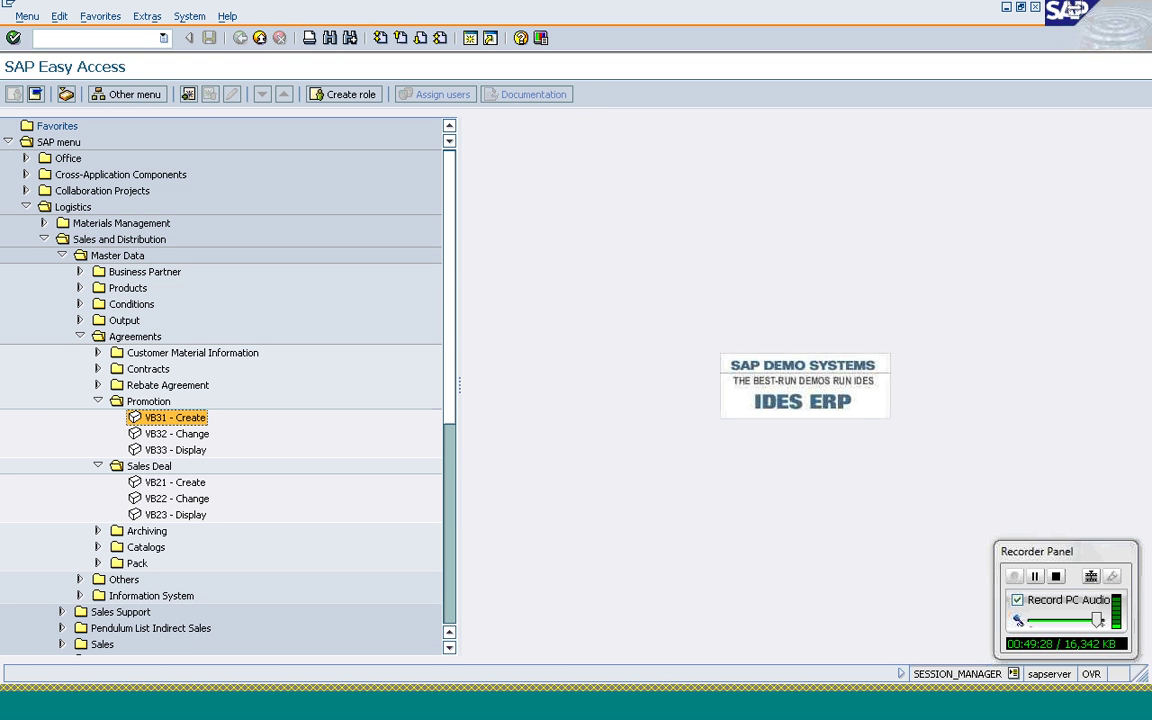
- Compare the agreement data of sales deal 92 with a new sales deal's overview, looking for a promotion assignment field
double_click(160, 499)
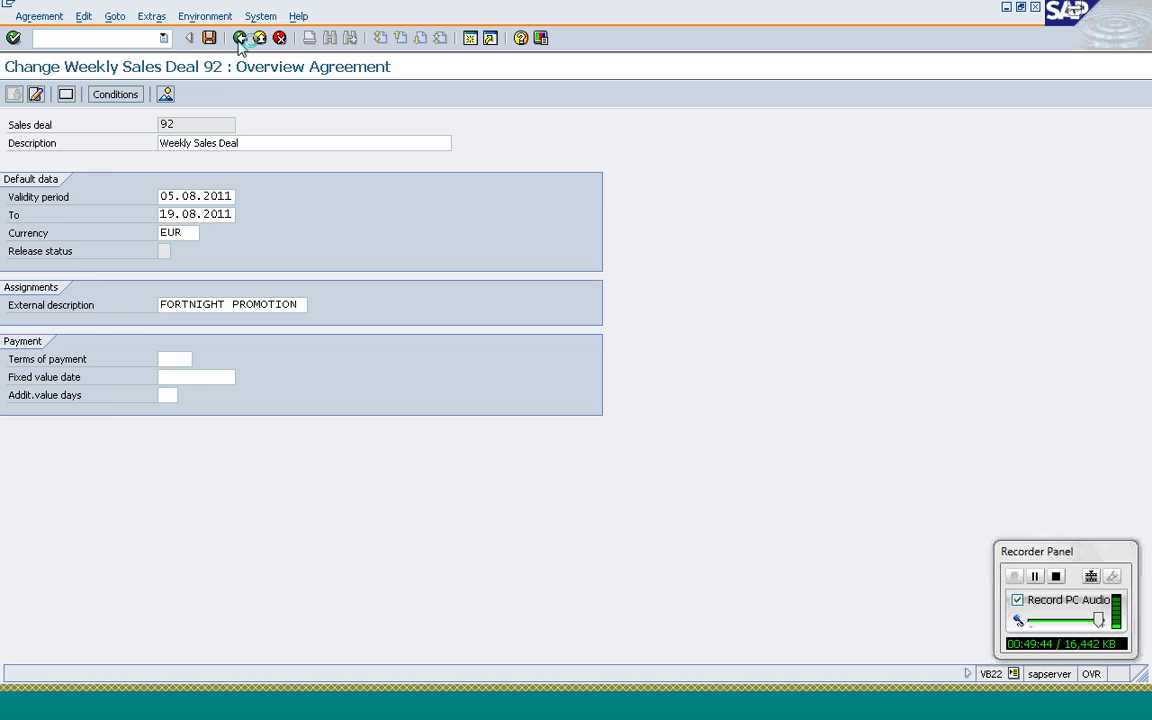
click(240, 38)
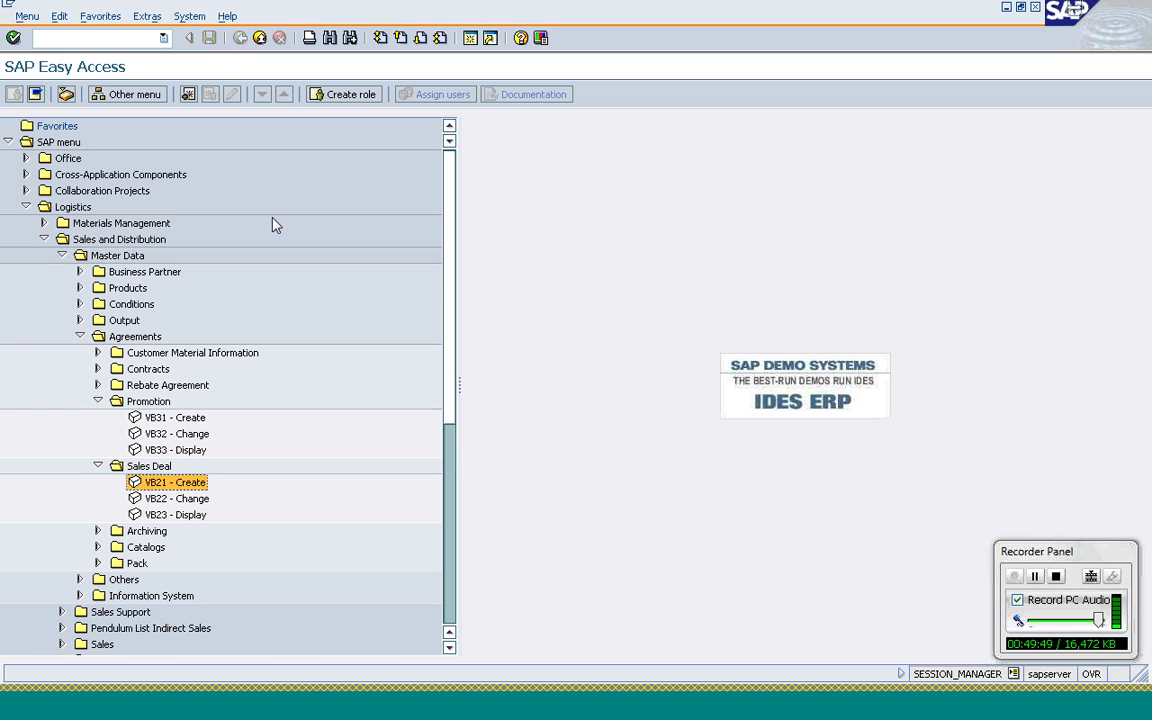
key(Return)
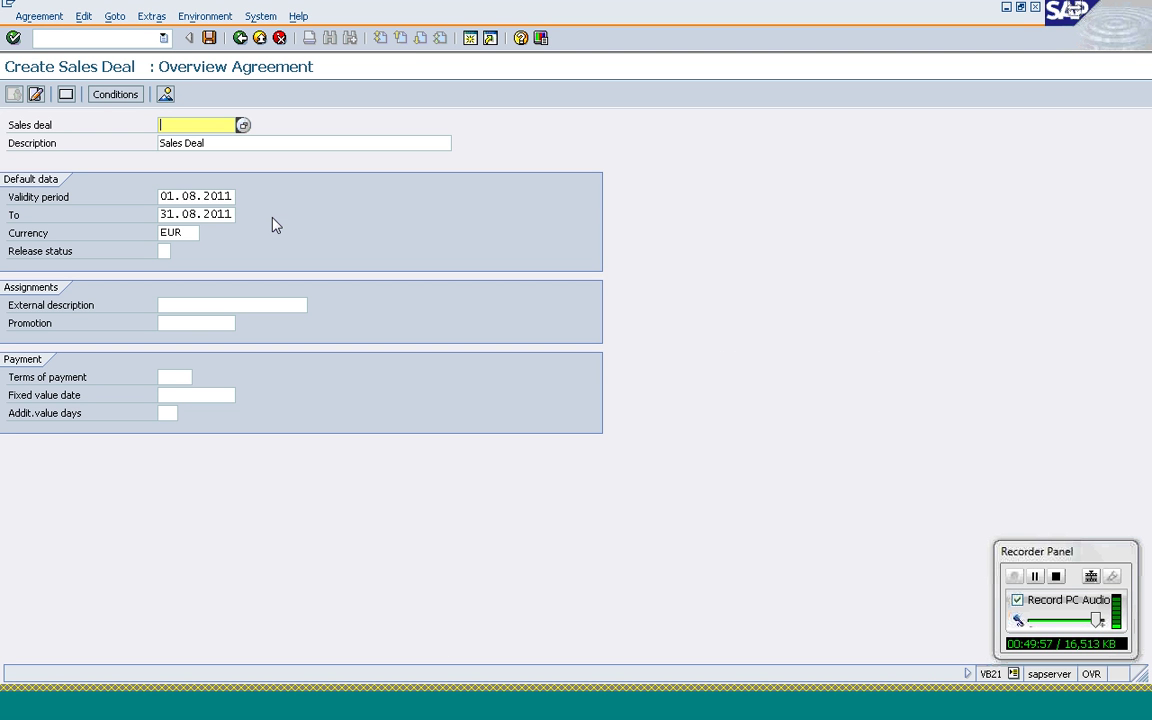
click(239, 38)
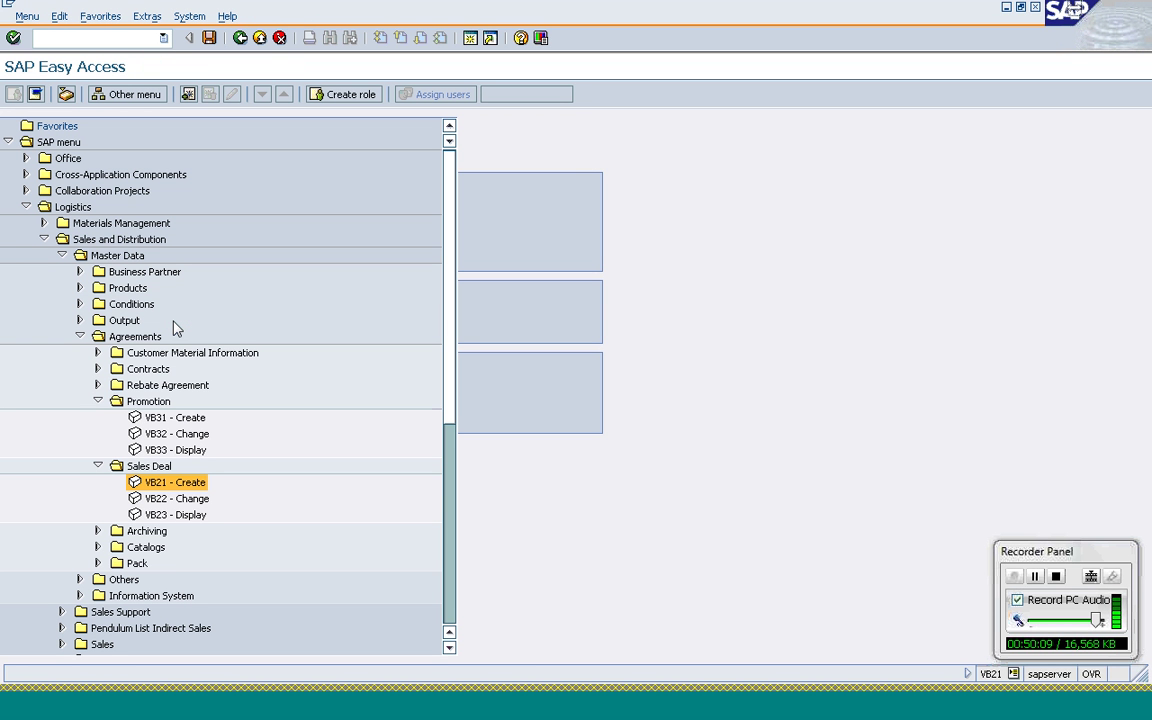
- Reopen sales deal 92 for changing (VB22), examine its agreement data and available functions for a promotion link, and leave it
double_click(160, 499)
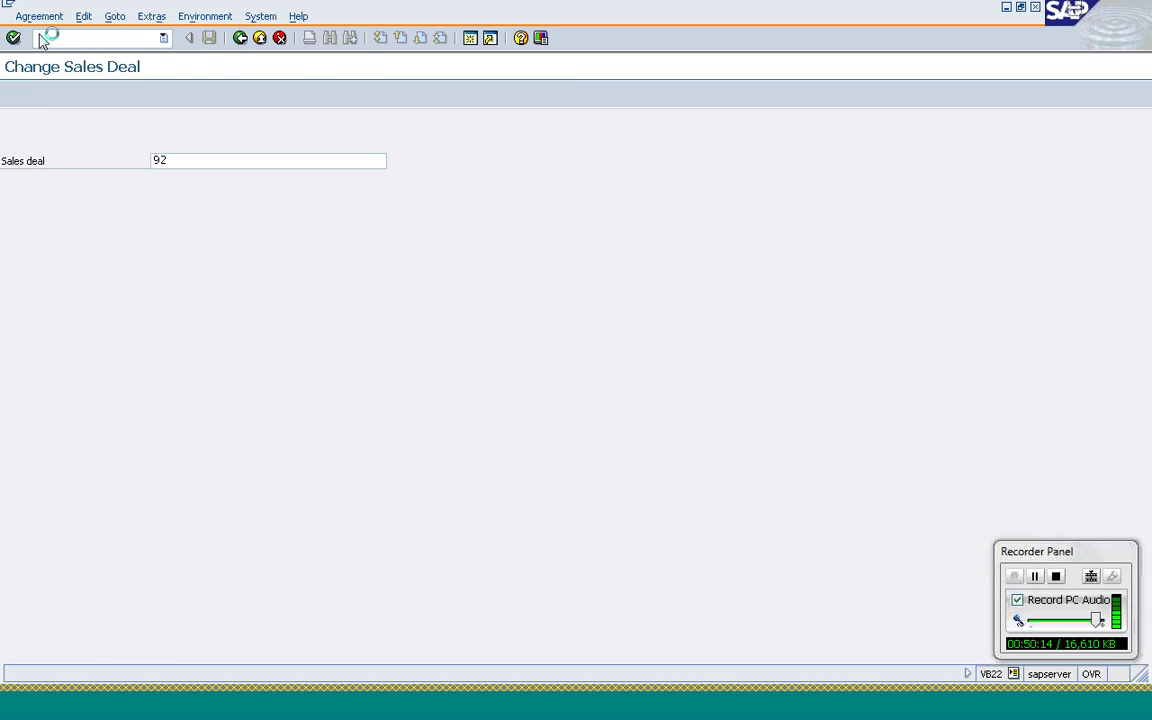
key(Return)
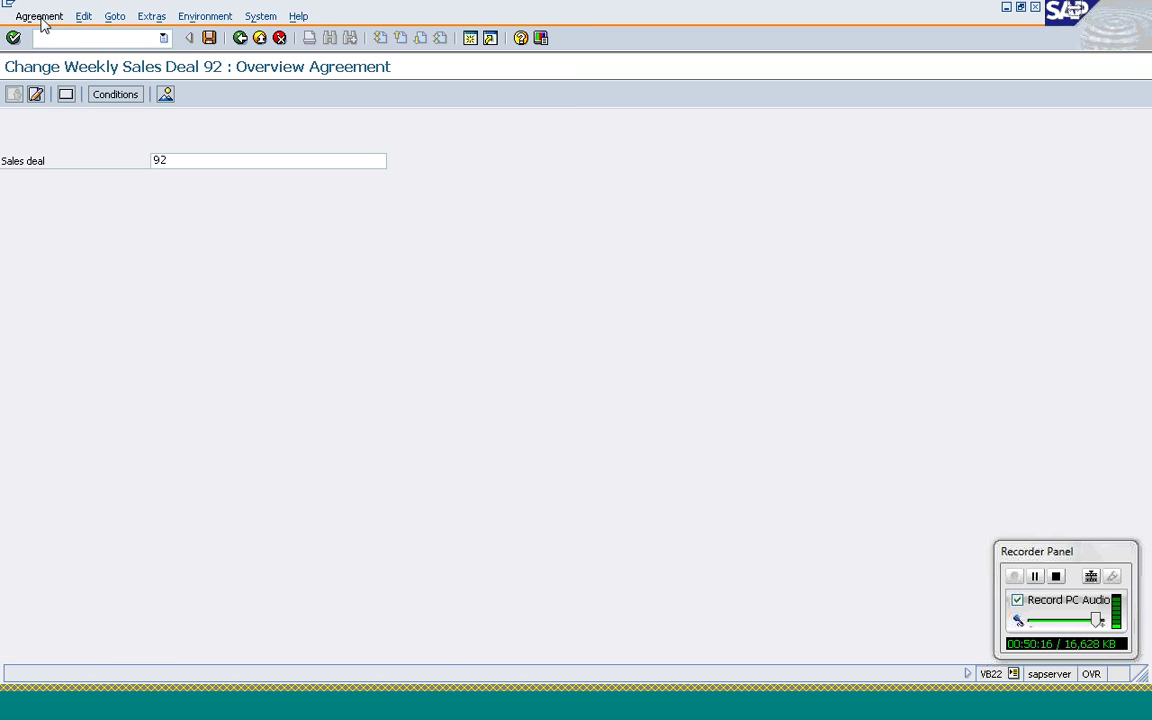
click(40, 18)
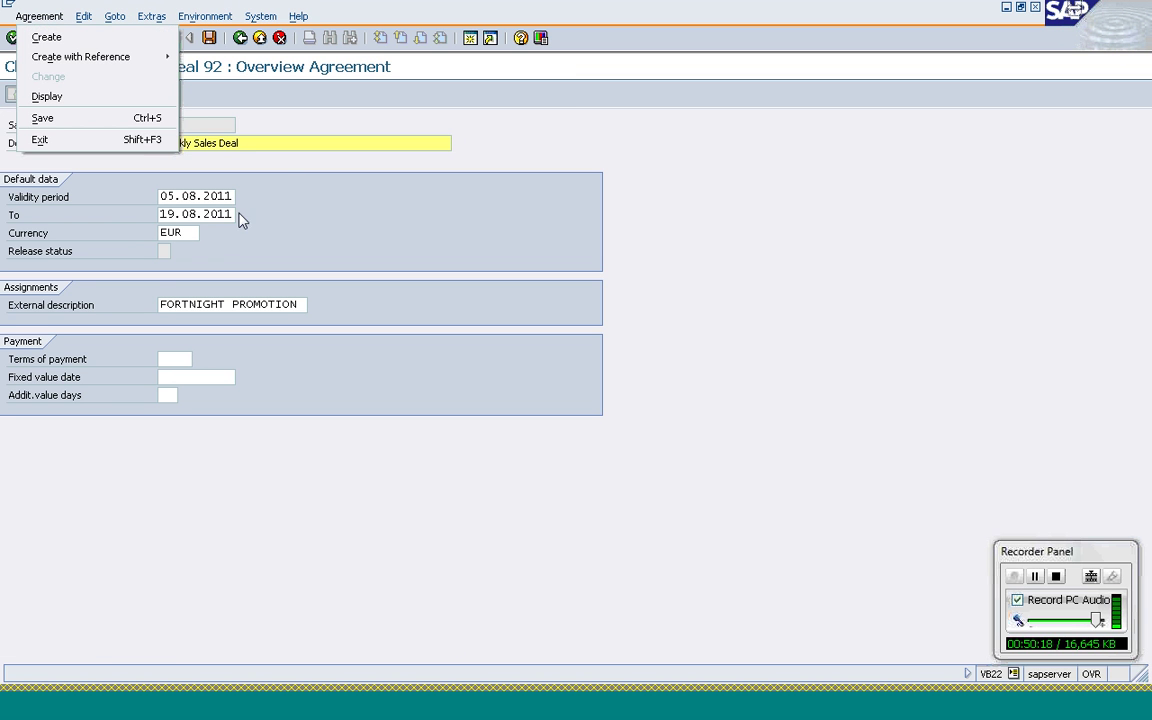
click(228, 143)
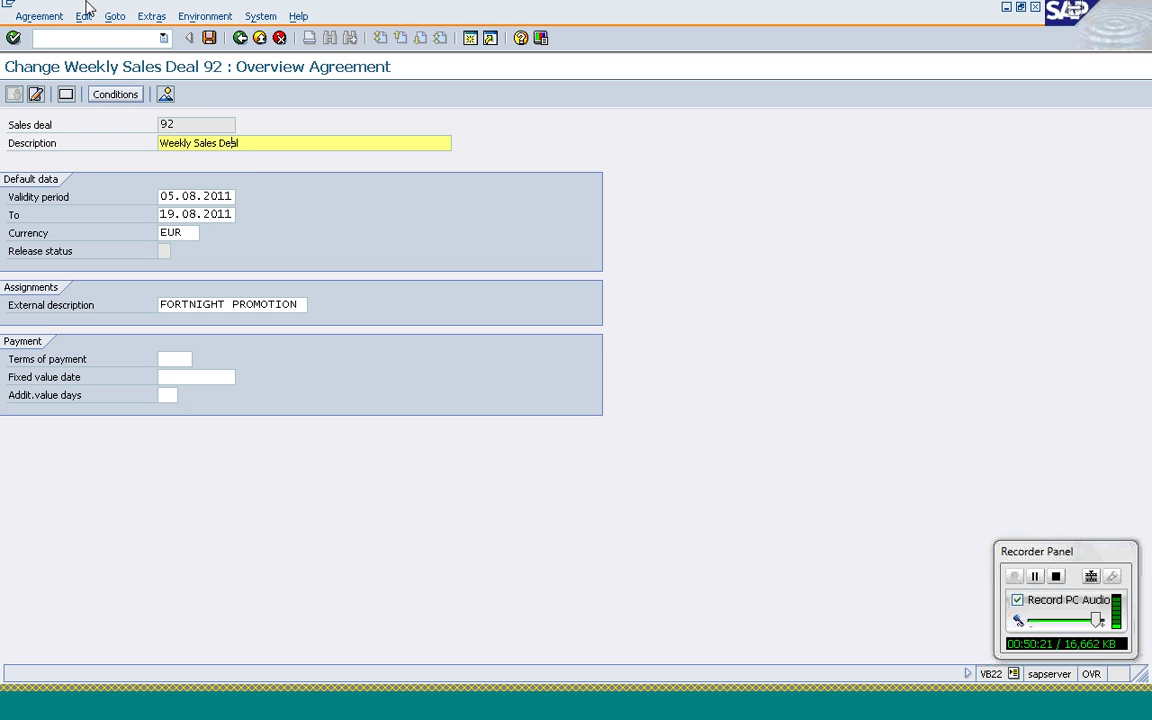
click(38, 37)
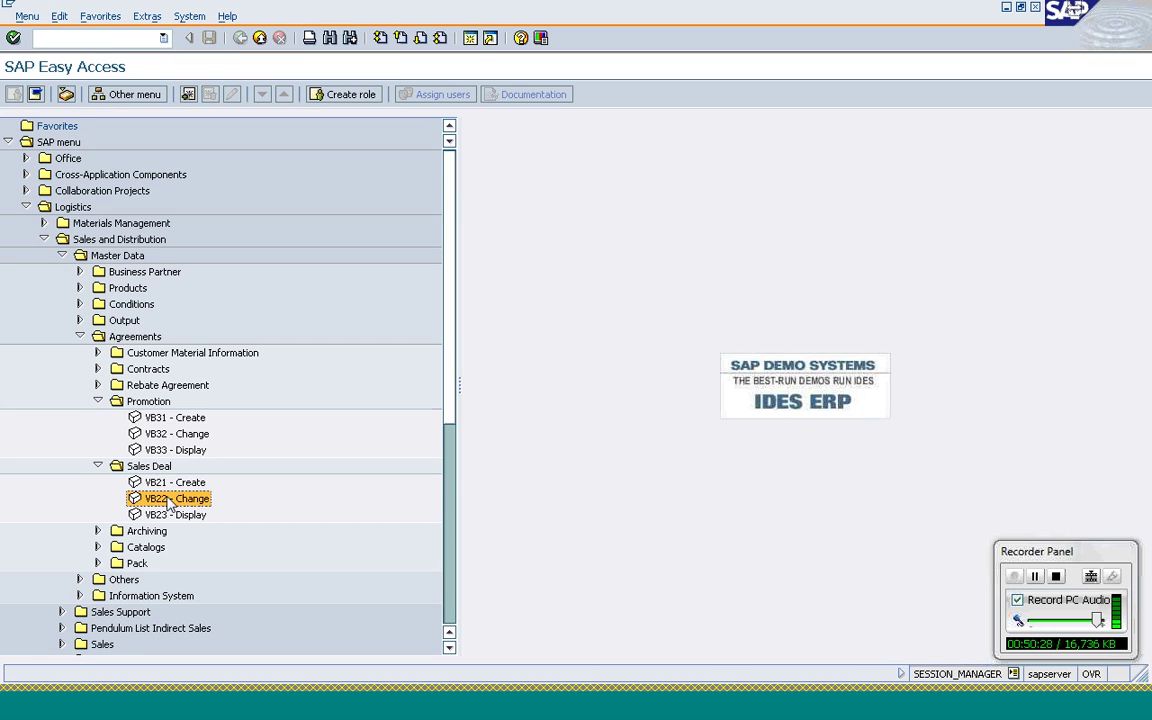
double_click(168, 498)
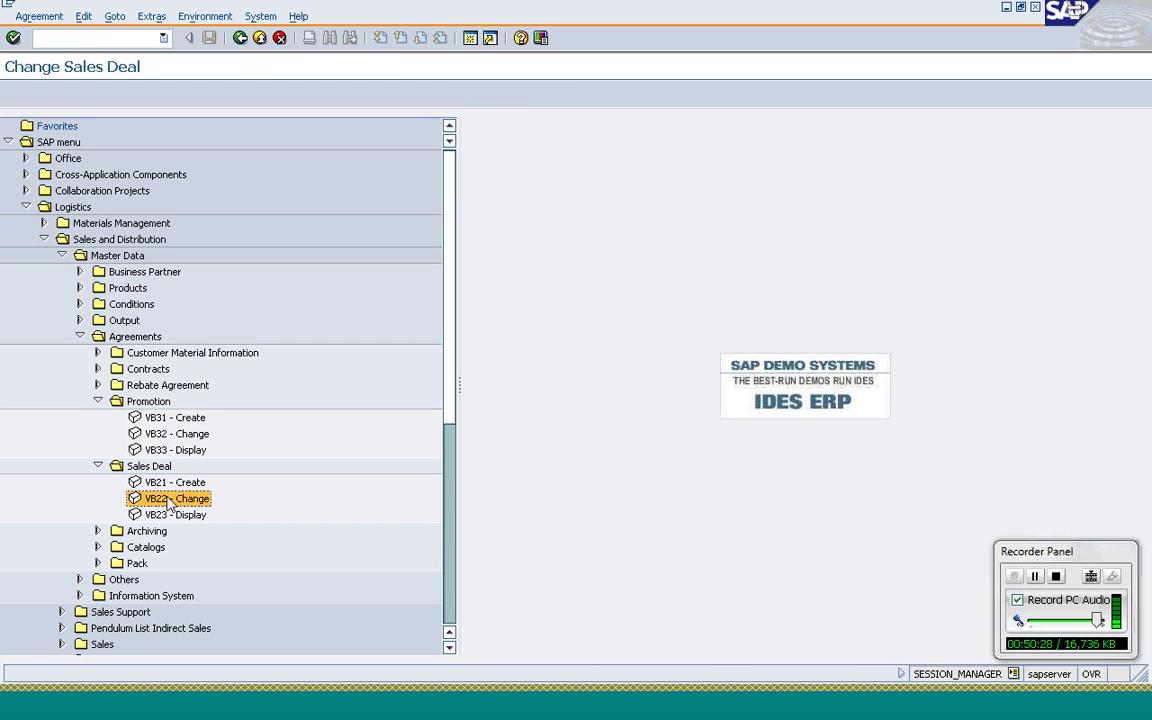
click(38, 16)
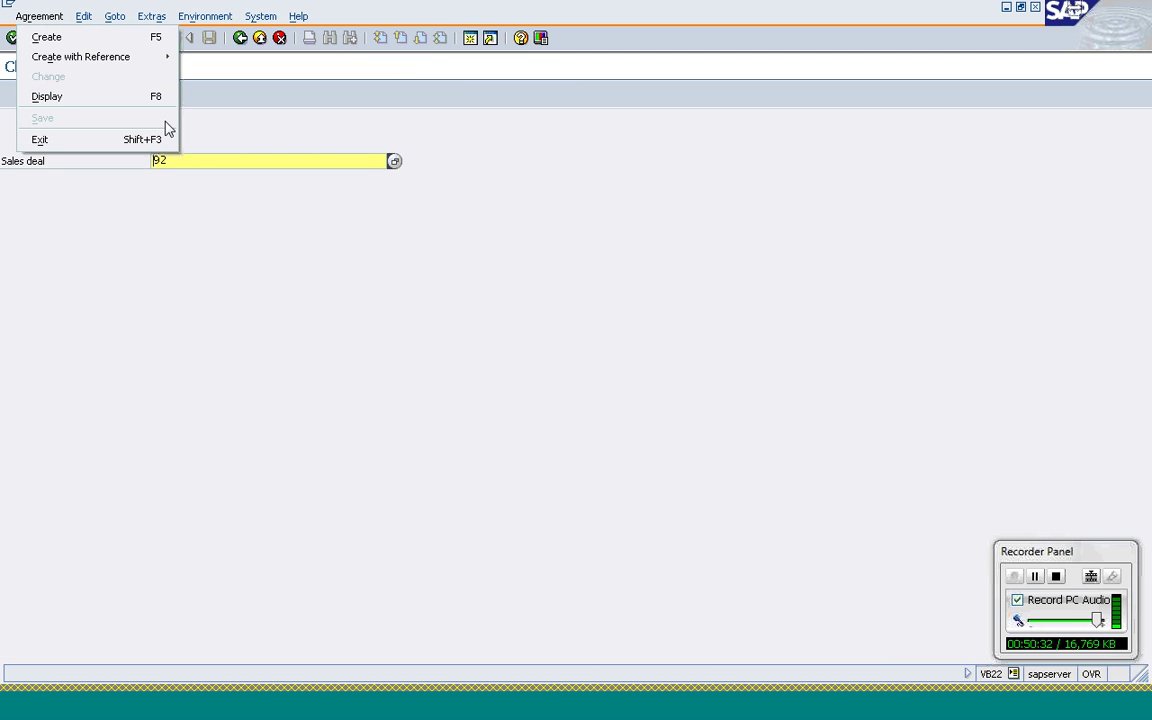
click(204, 168)
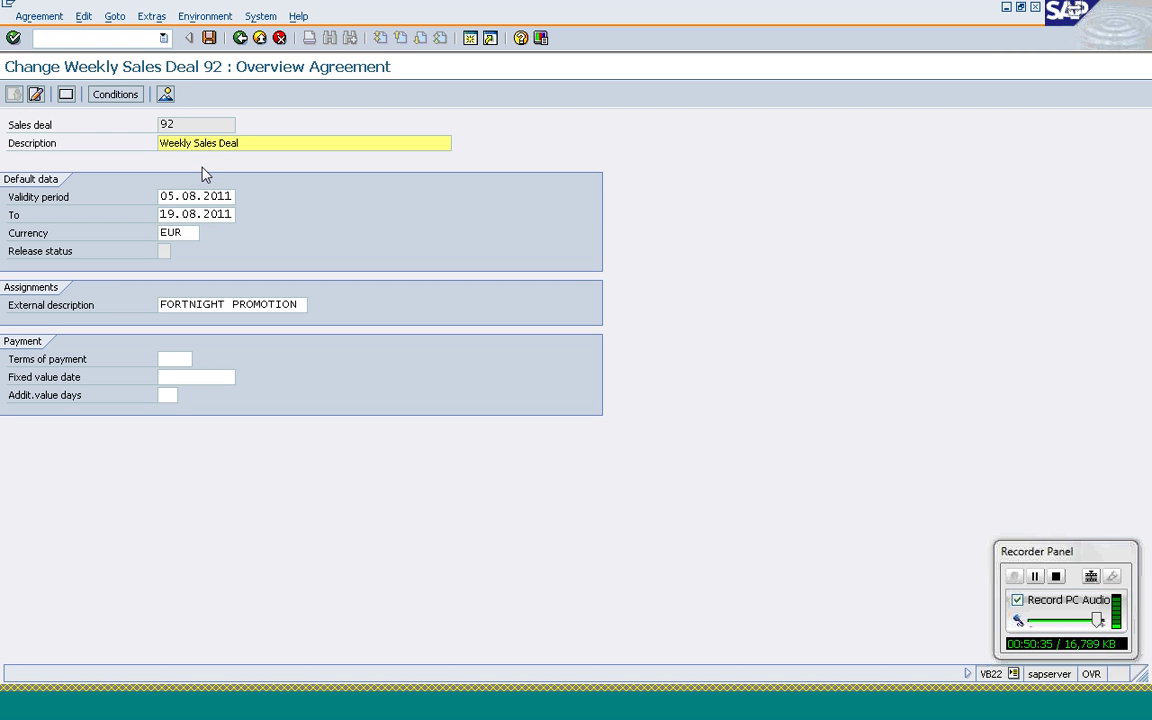
click(120, 97)
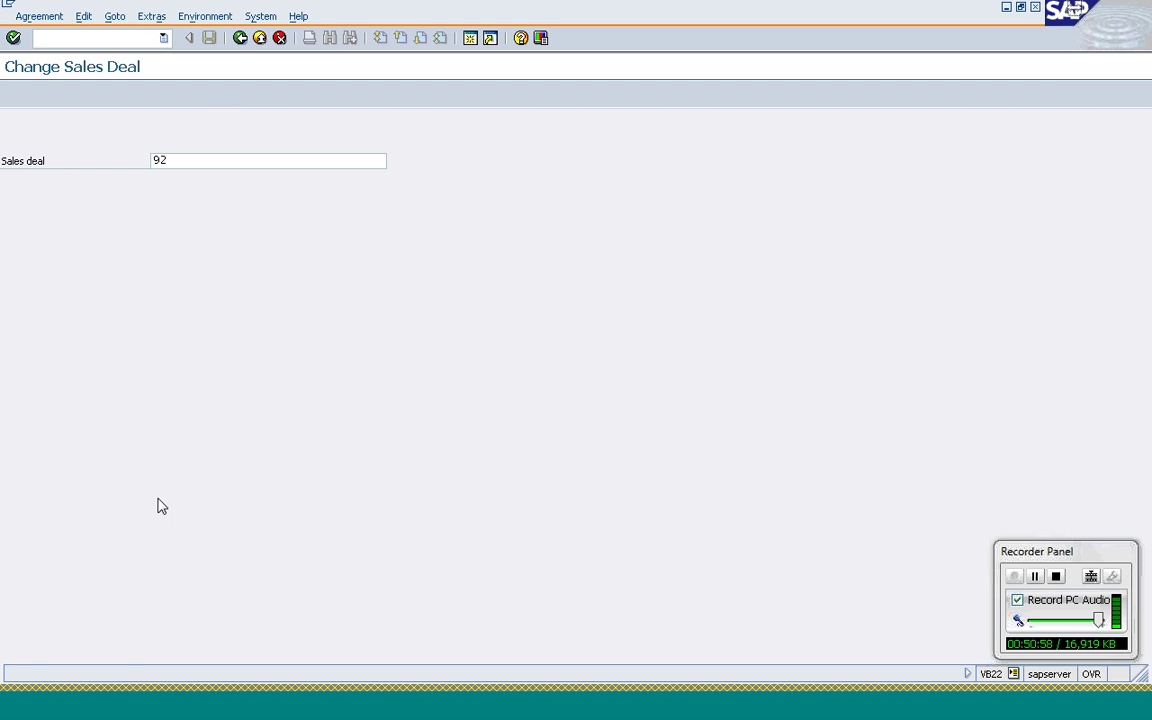
key(Return)
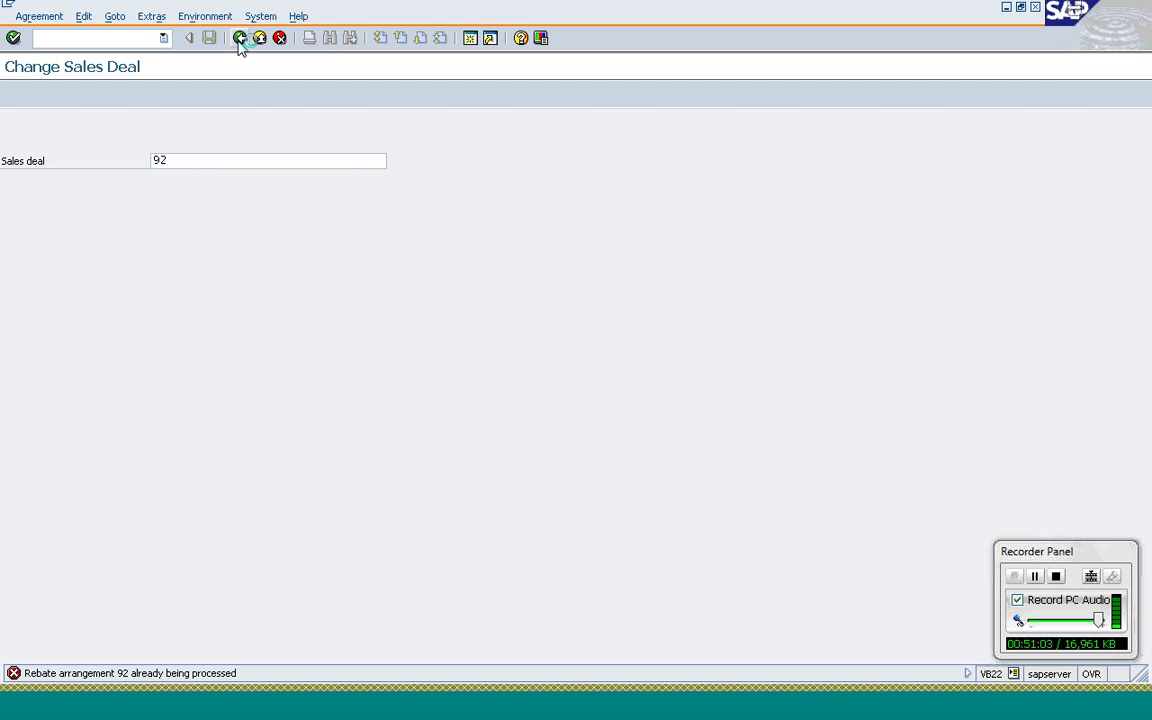
click(240, 40)
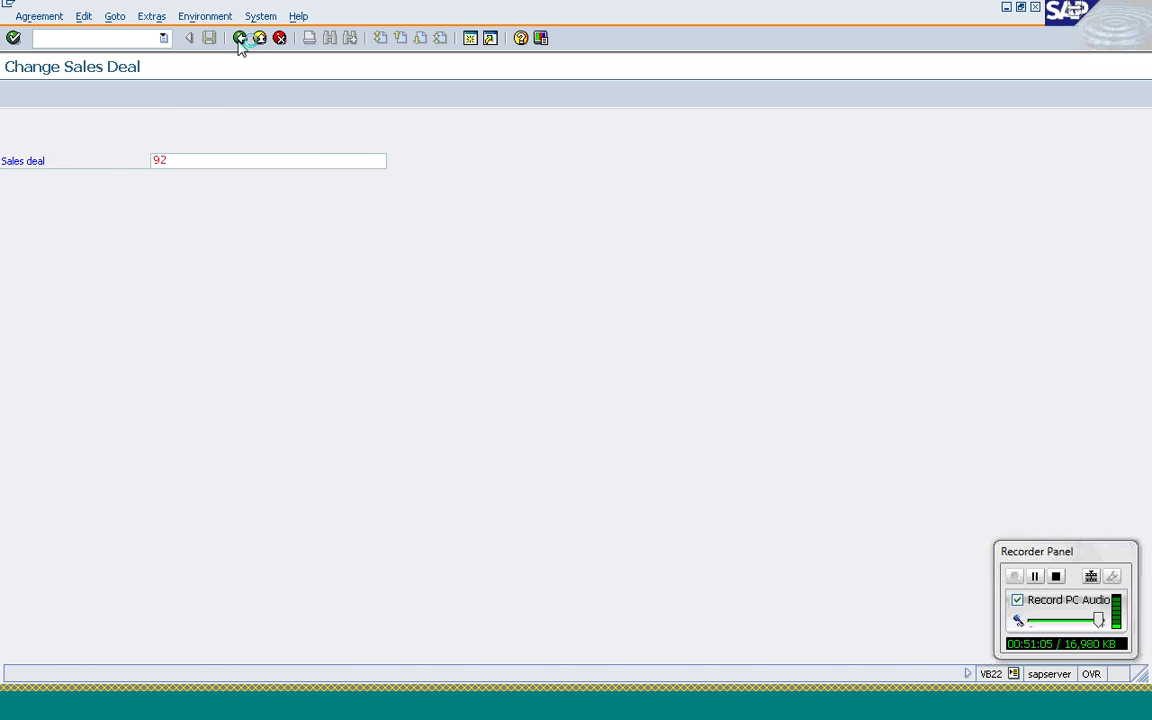
- Start a new sales deal of type 0020, assign promotion 93 and set the external description to "Sales deal to Promo"
double_click(151, 484)
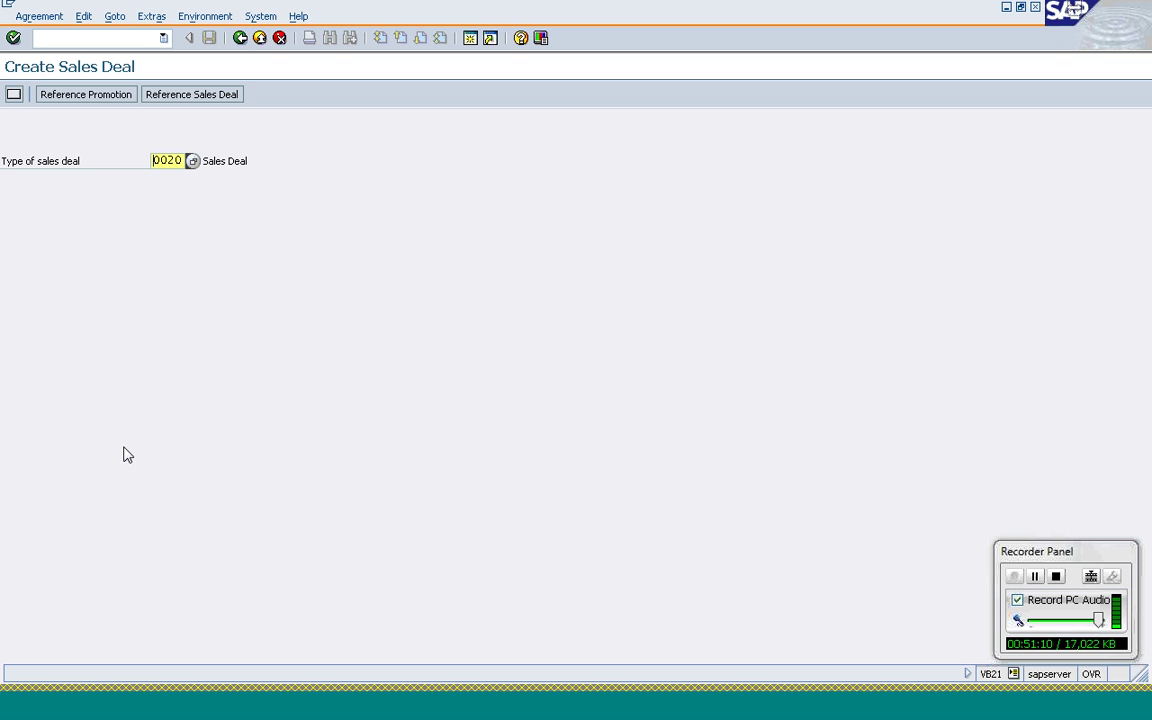
key(Return)
click(172, 323)
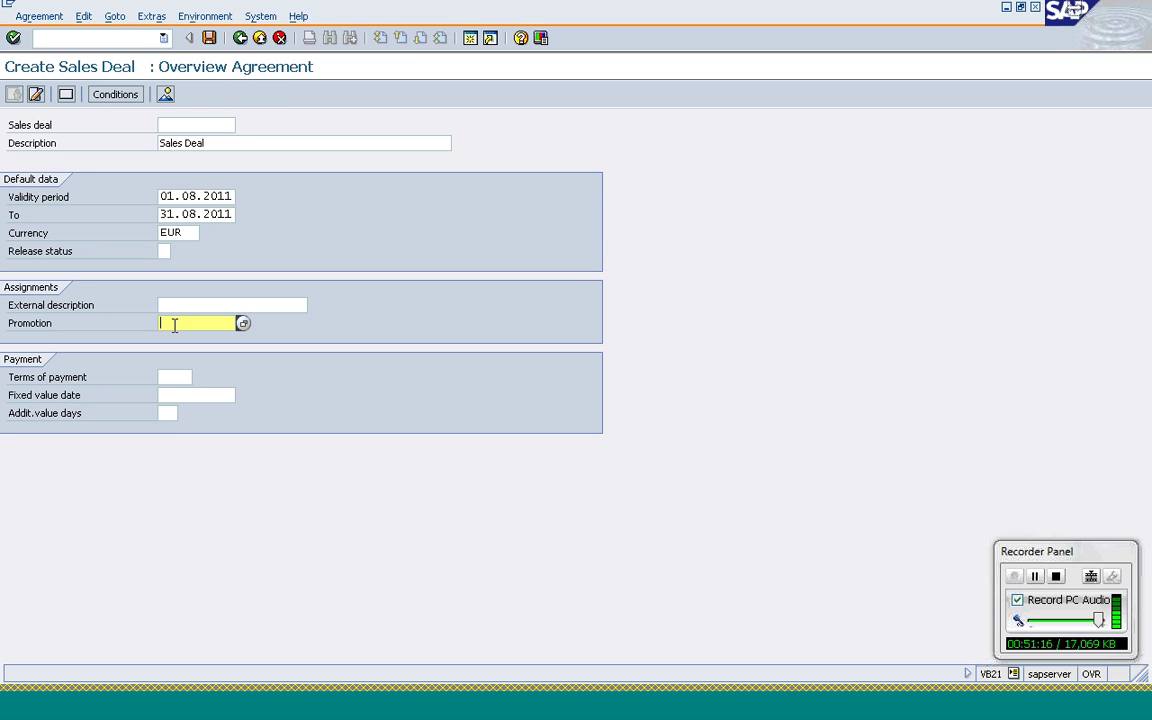
text(9)
text(0)
click(189, 305)
text(Sa)
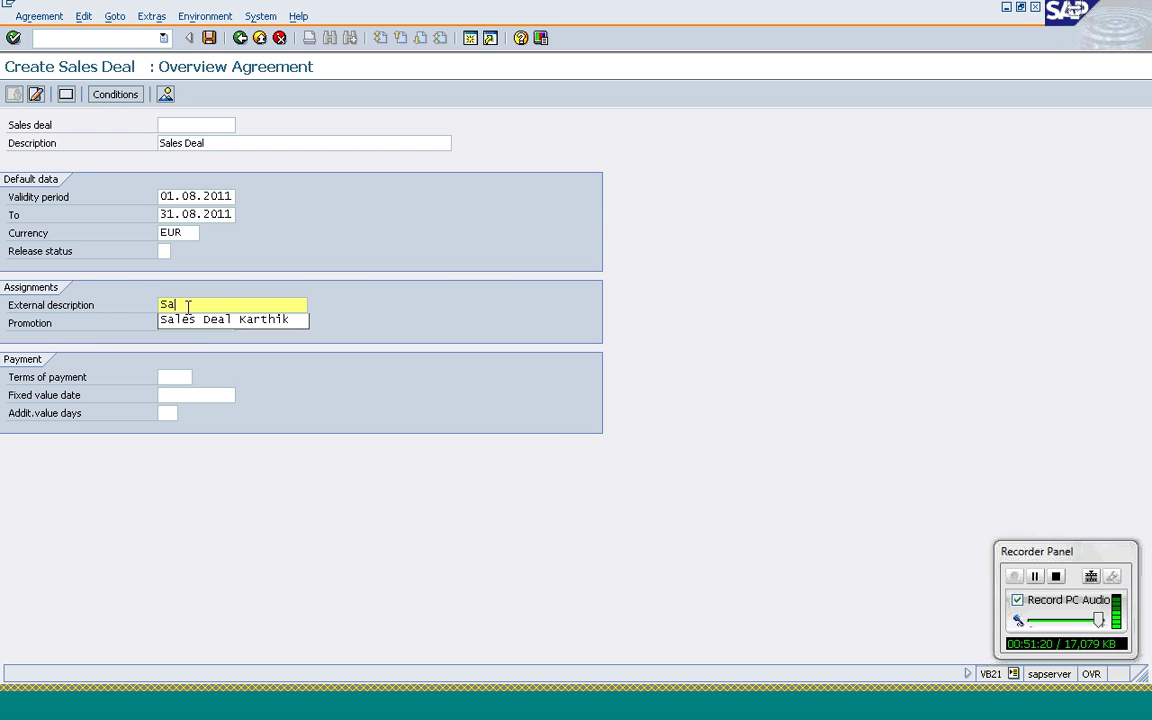
text(les deal to Pr)
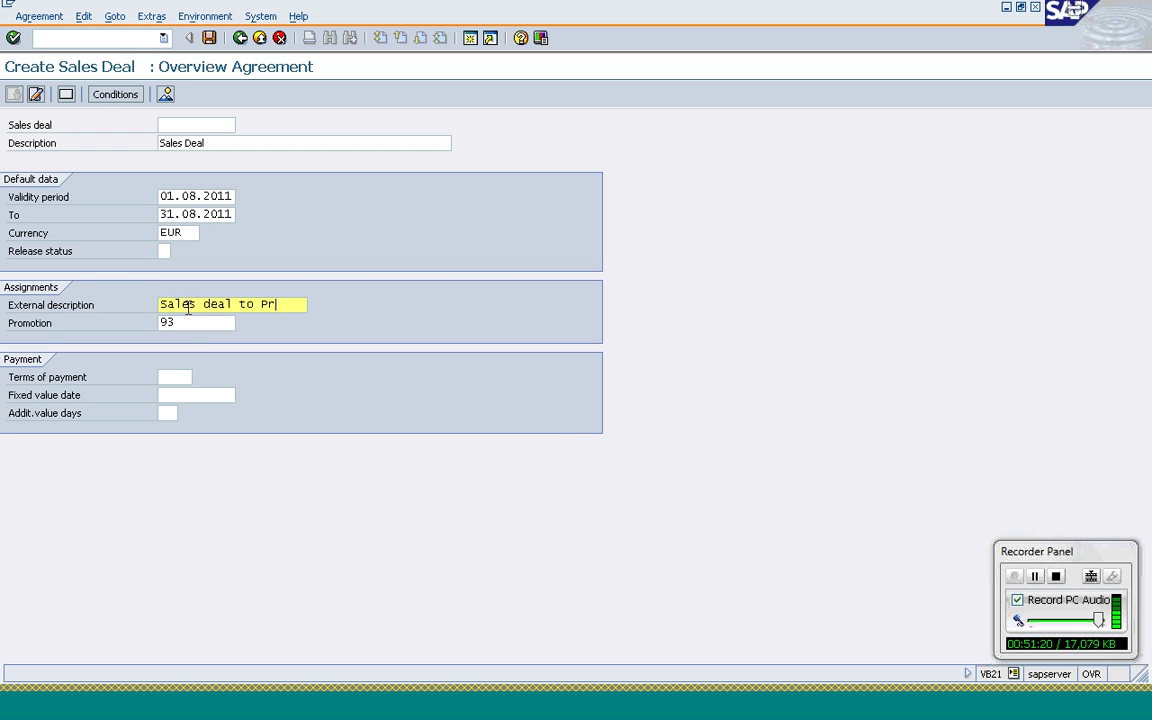
text(omo)
- Extend the new sales deal's description to "Sales Deal linked with Promotion" and submit the agreement data
click(262, 142)
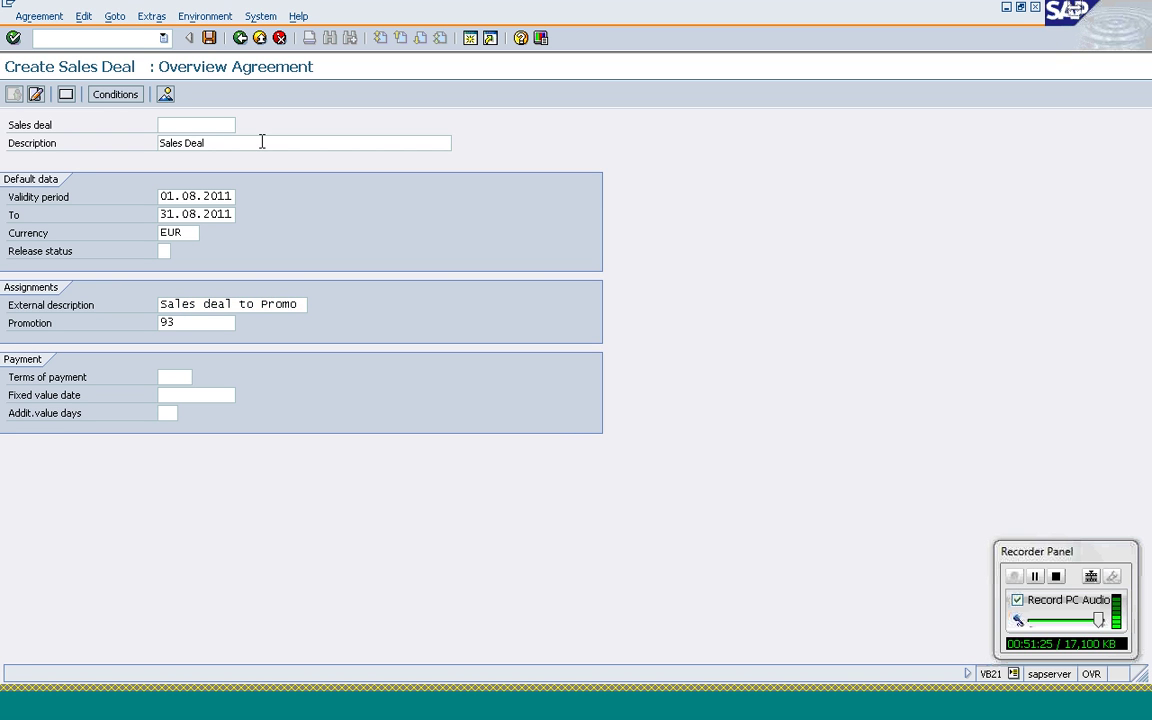
text(link)
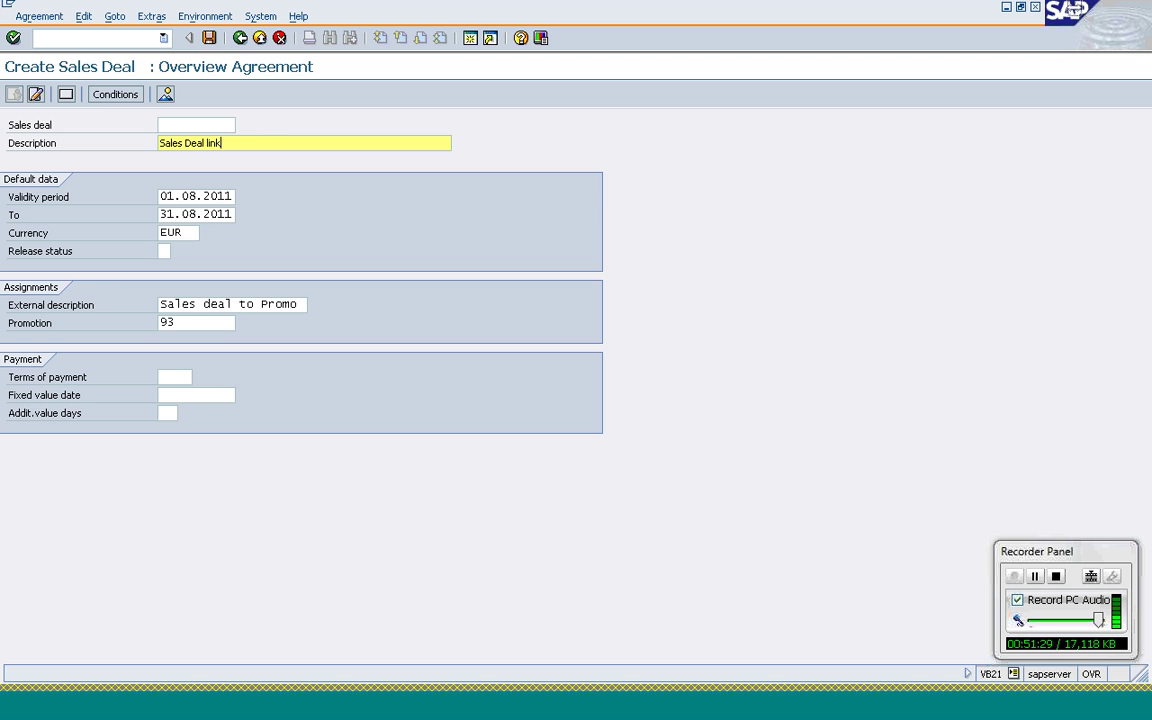
text(ed with Promotion)
key(Return)
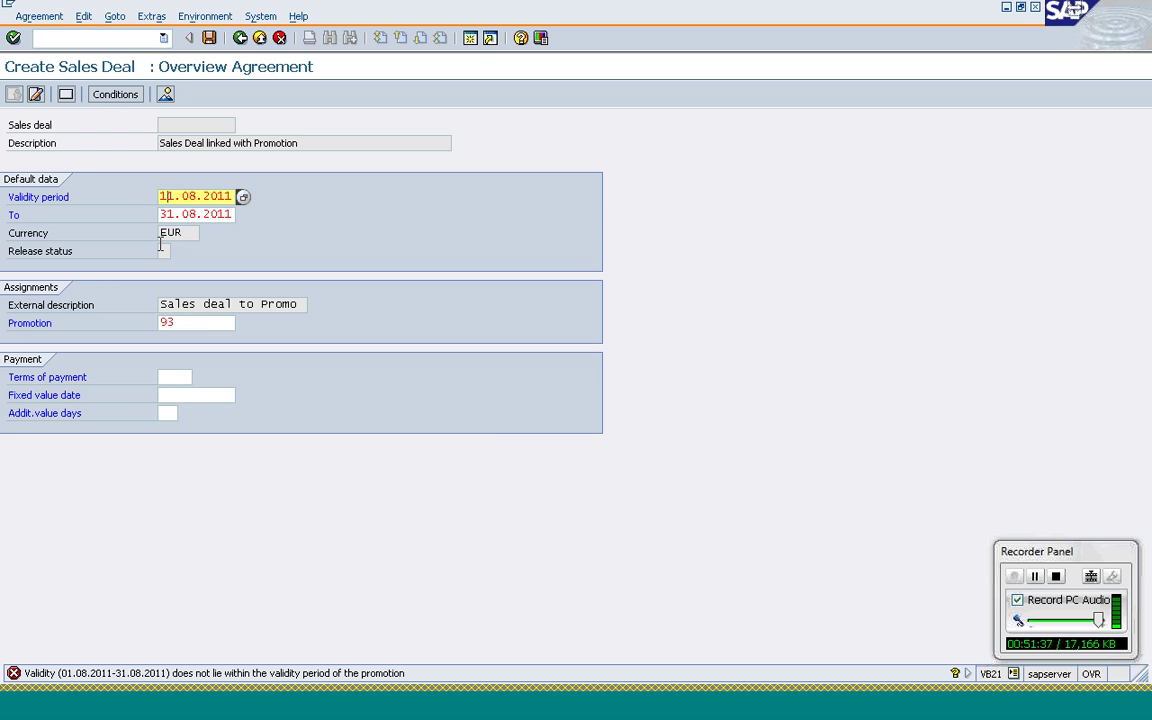
- Set validity to 15.08.2011–19.08.2011, enter Price Group (K020) discounts of 5%, 7% and 9% for groups 01, 02 and 03, and return to the overview
text(5,000-)
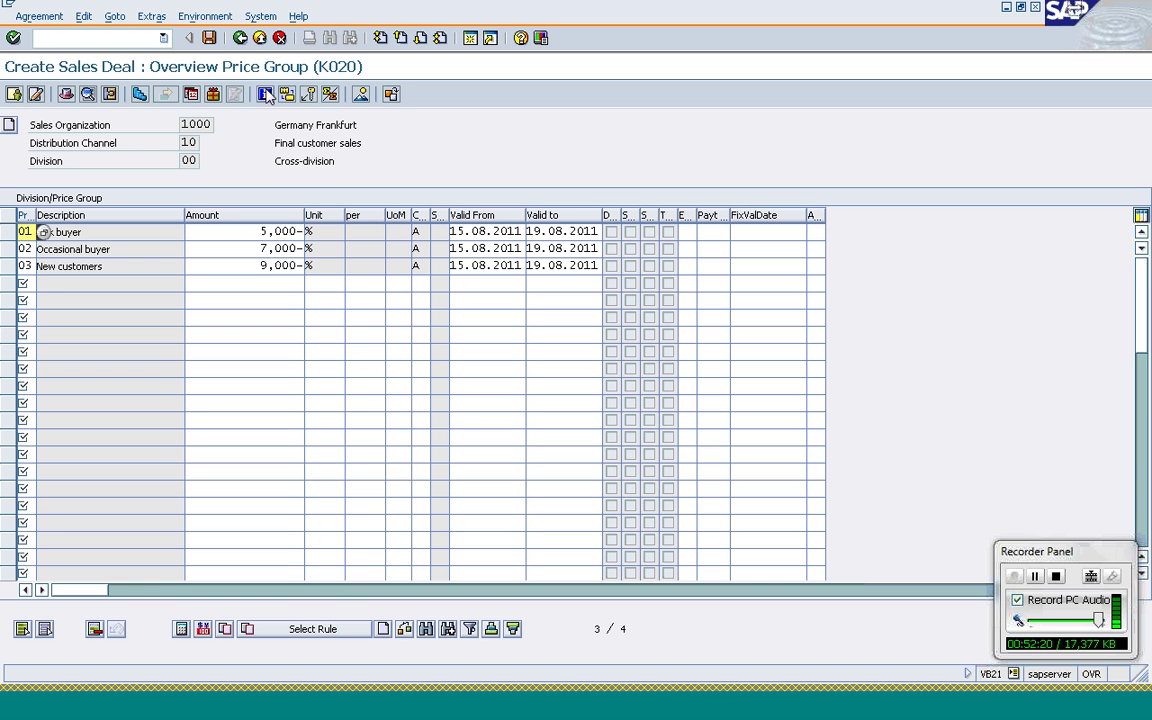
click(557, 266)
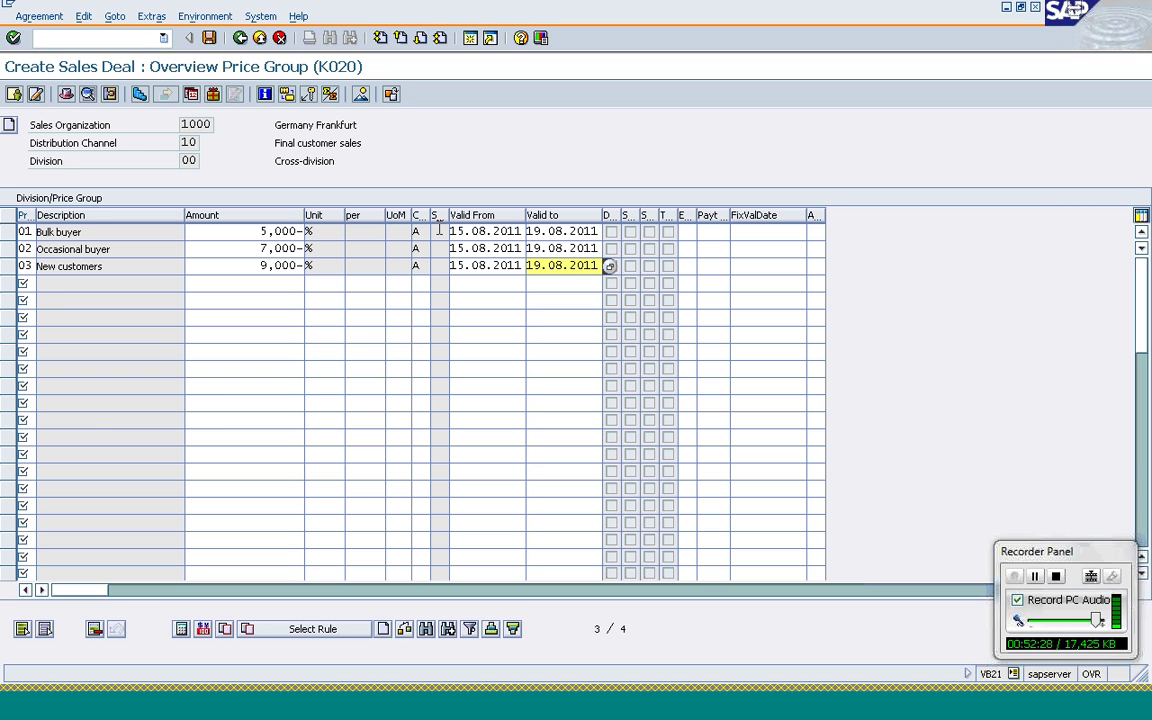
click(241, 38)
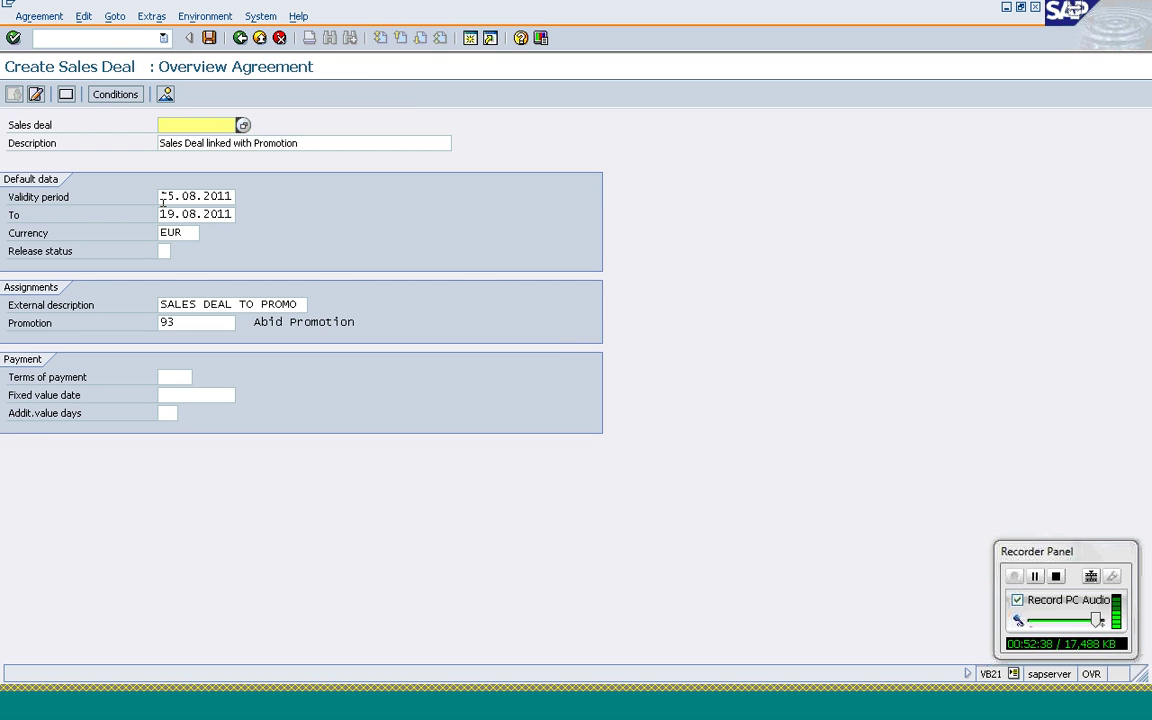
- Set the validity start to 05.08.2011 in the sales deal's default data and in its Customer Discount (K007) record
click(164, 202)
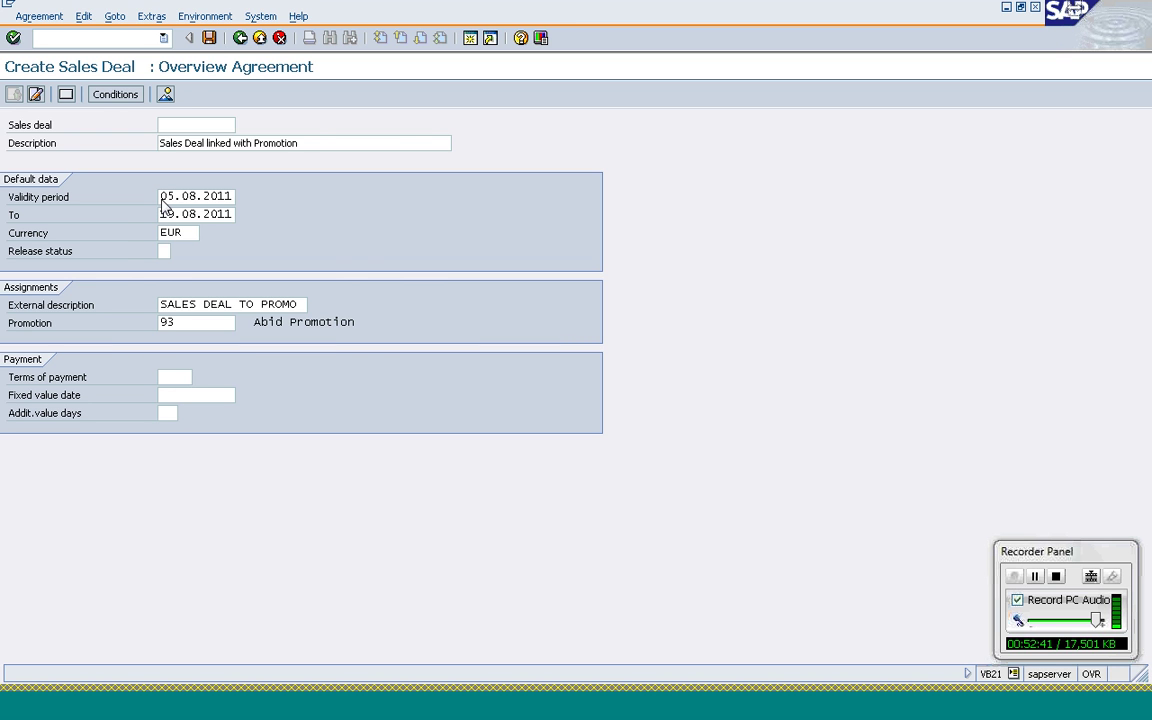
key(ctrl+s)
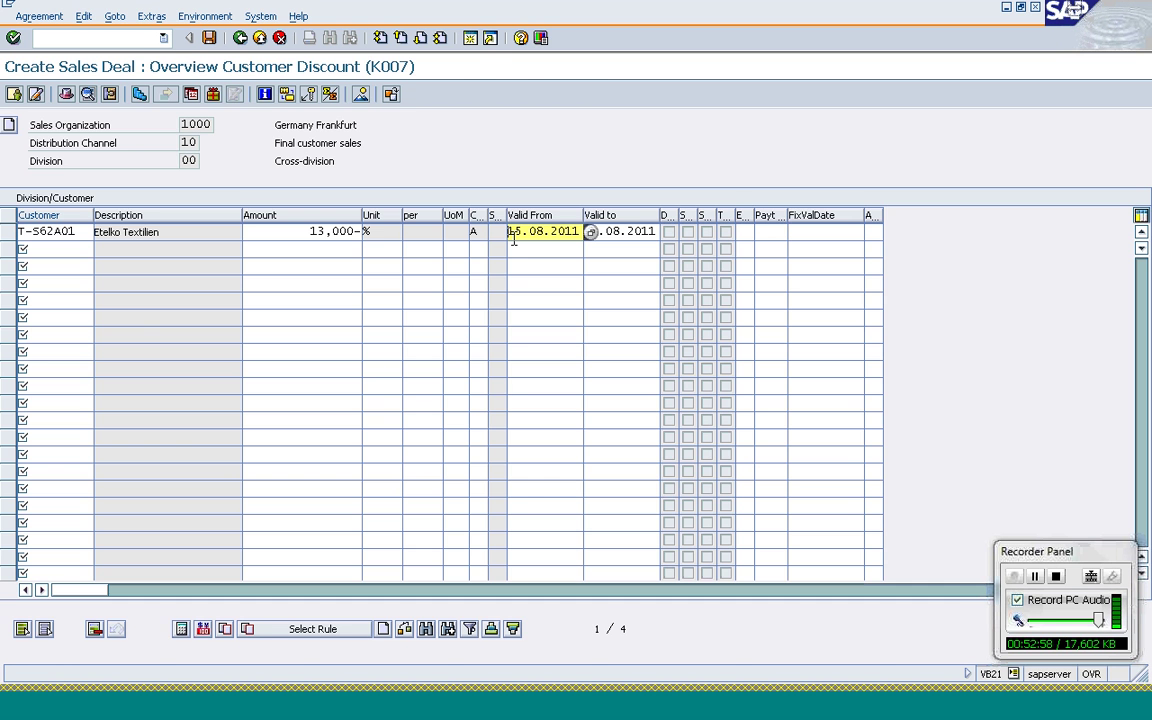
click(516, 238)
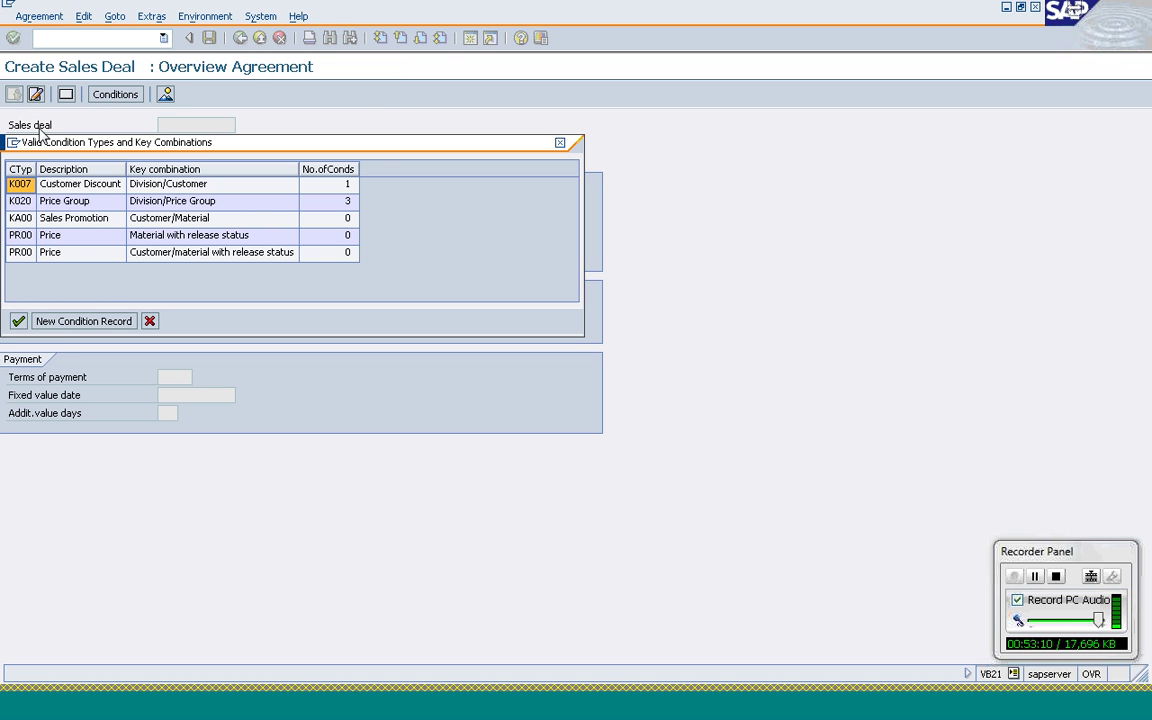
- Set the valid-from date of all three Price Group (K020) discounts to 05.08.2011 and return to the agreement overview
click(25, 201)
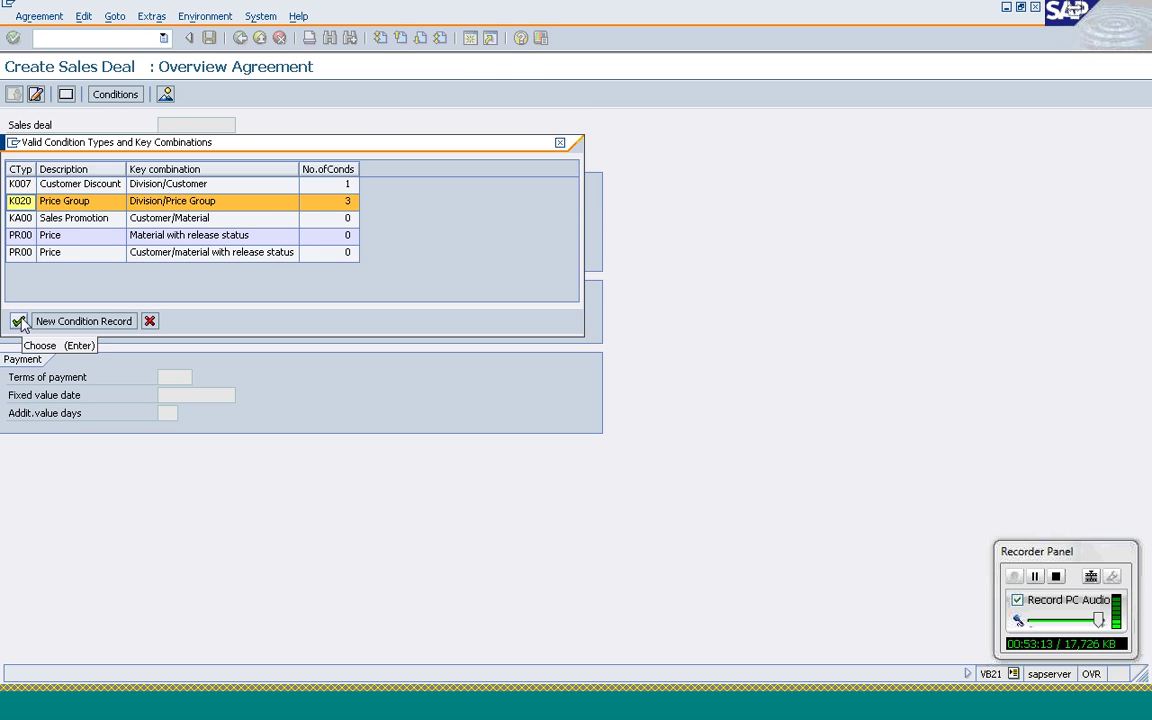
click(20, 322)
click(452, 231)
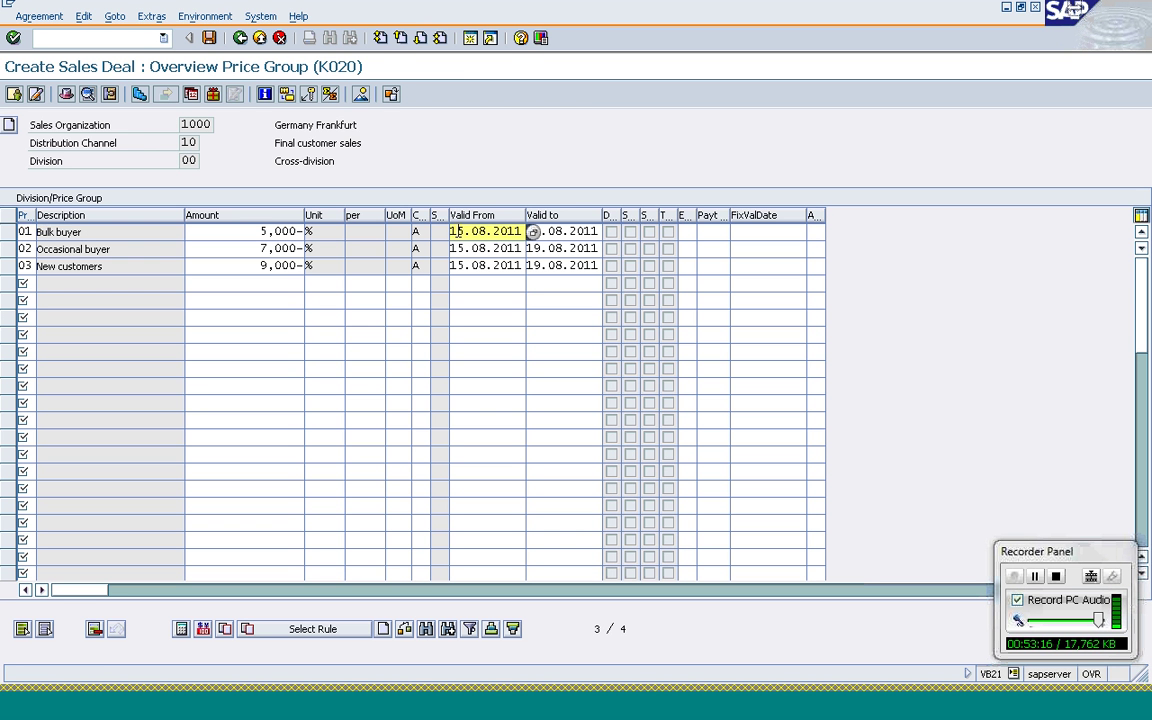
text(0)
text(0)
key(Down)
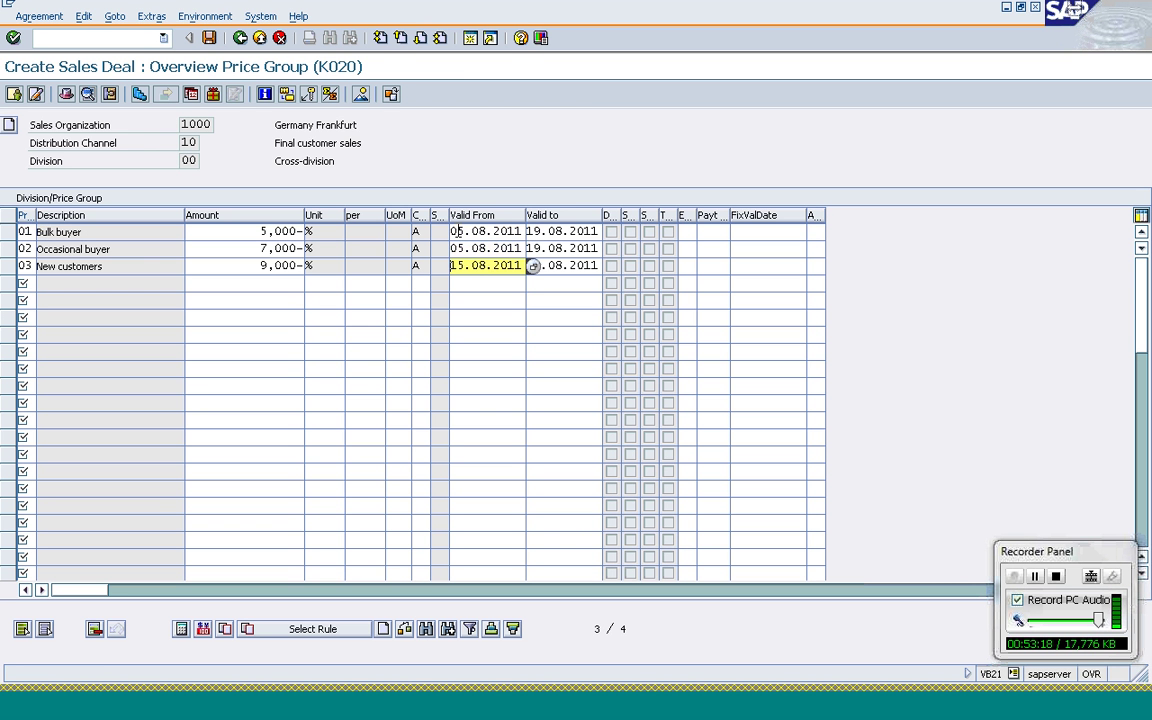
text(0)
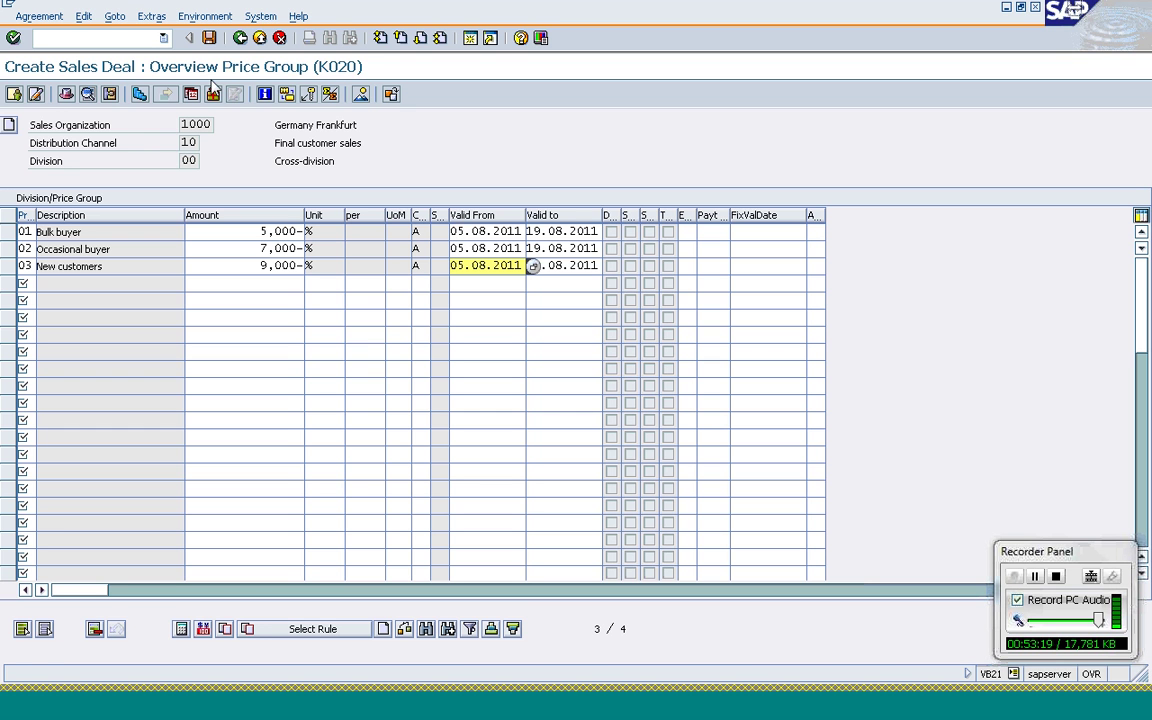
click(240, 40)
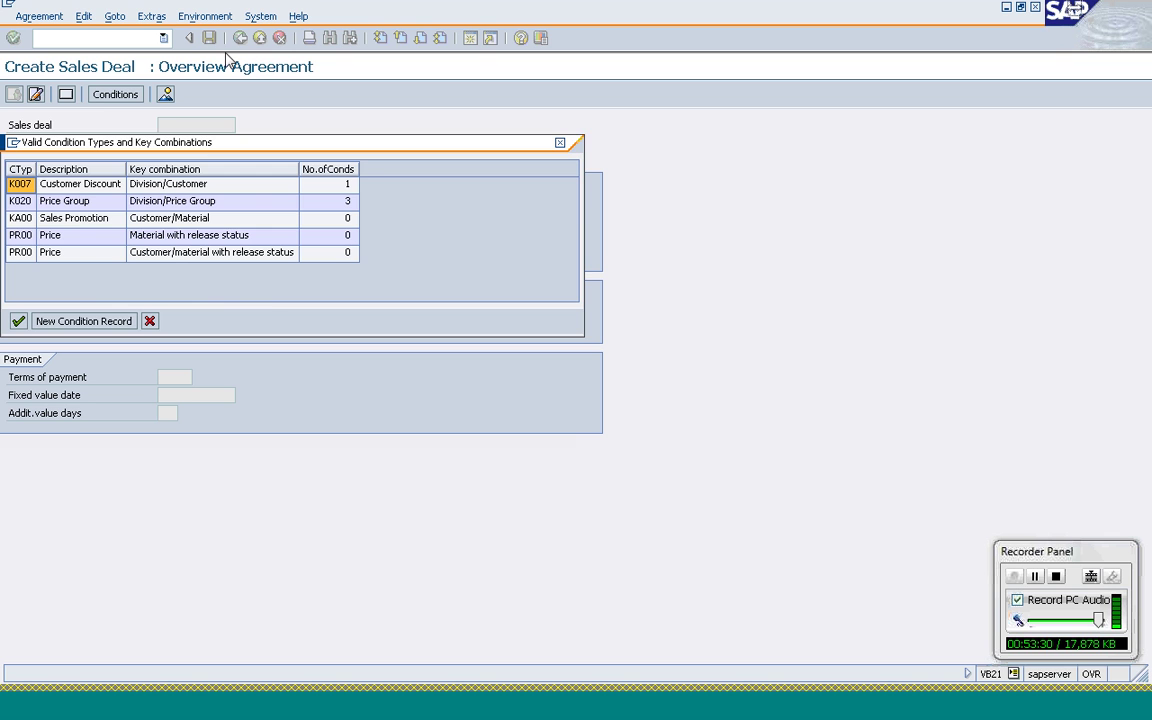
click(560, 144)
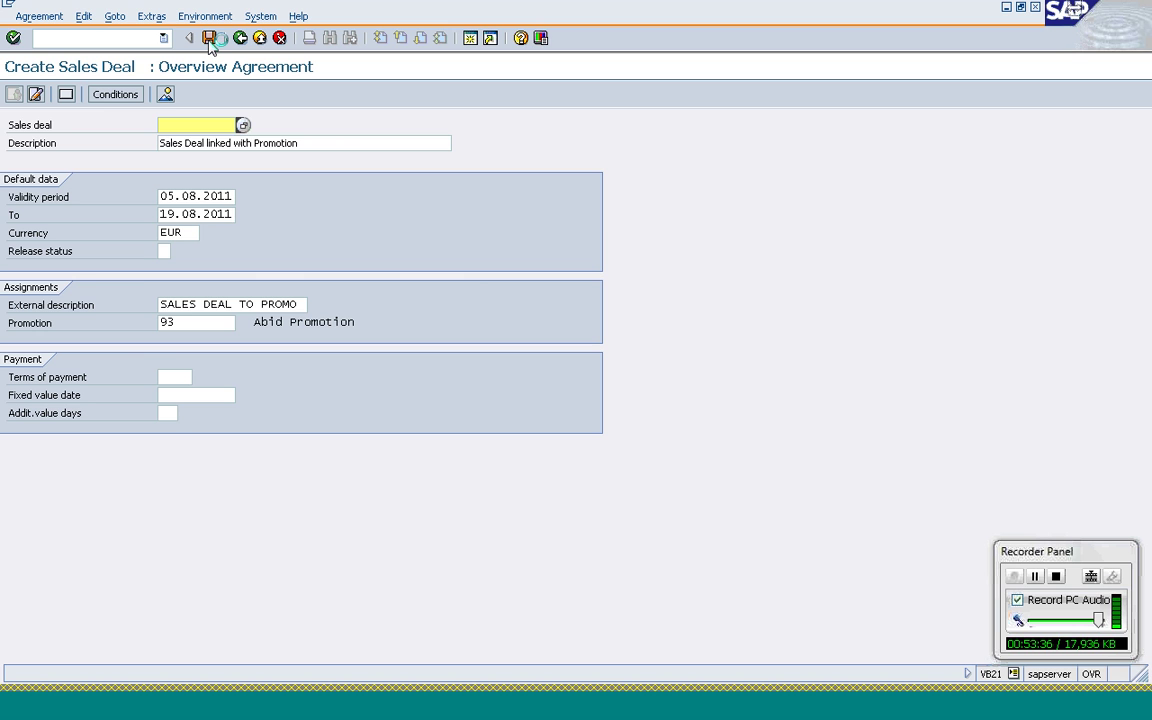
- Save the sales deal, accept the overlapping validity periods, and leave sales deal creation
click(210, 40)
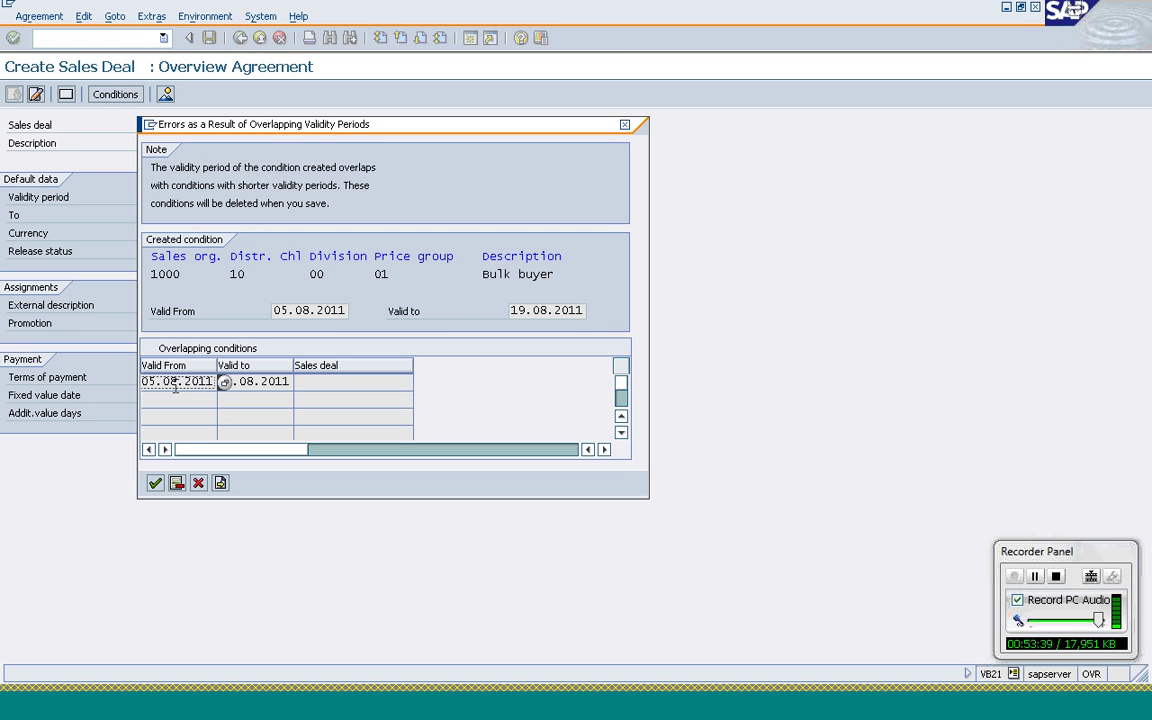
click(177, 385)
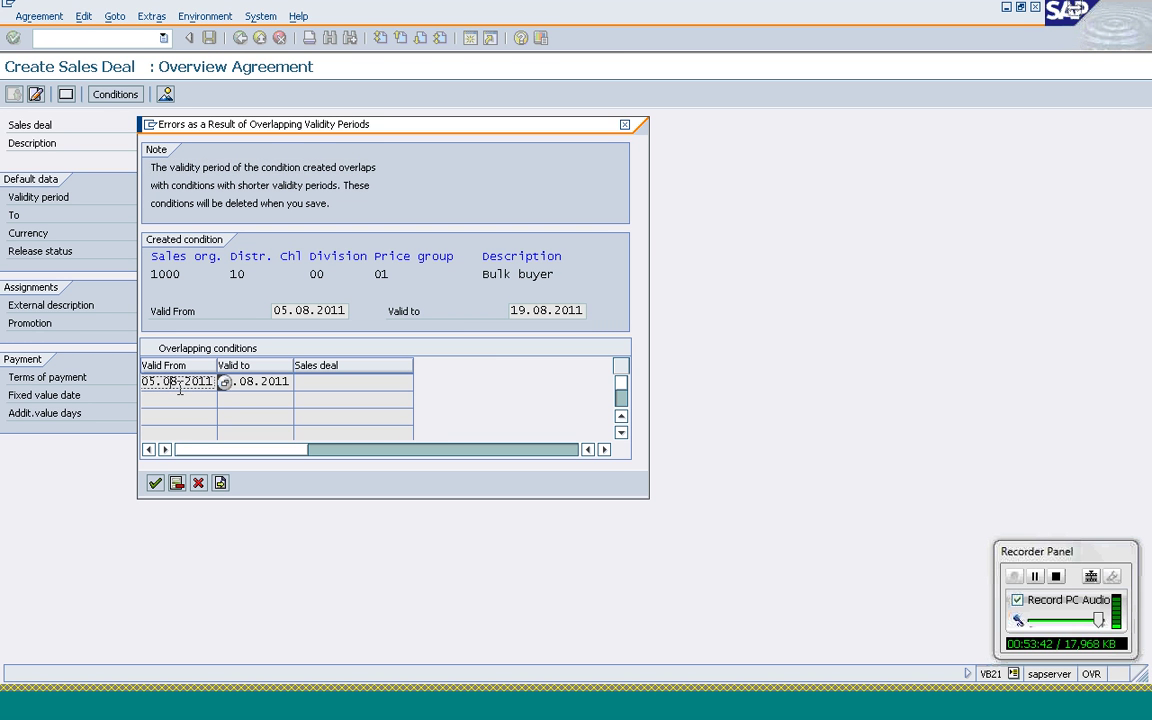
click(156, 484)
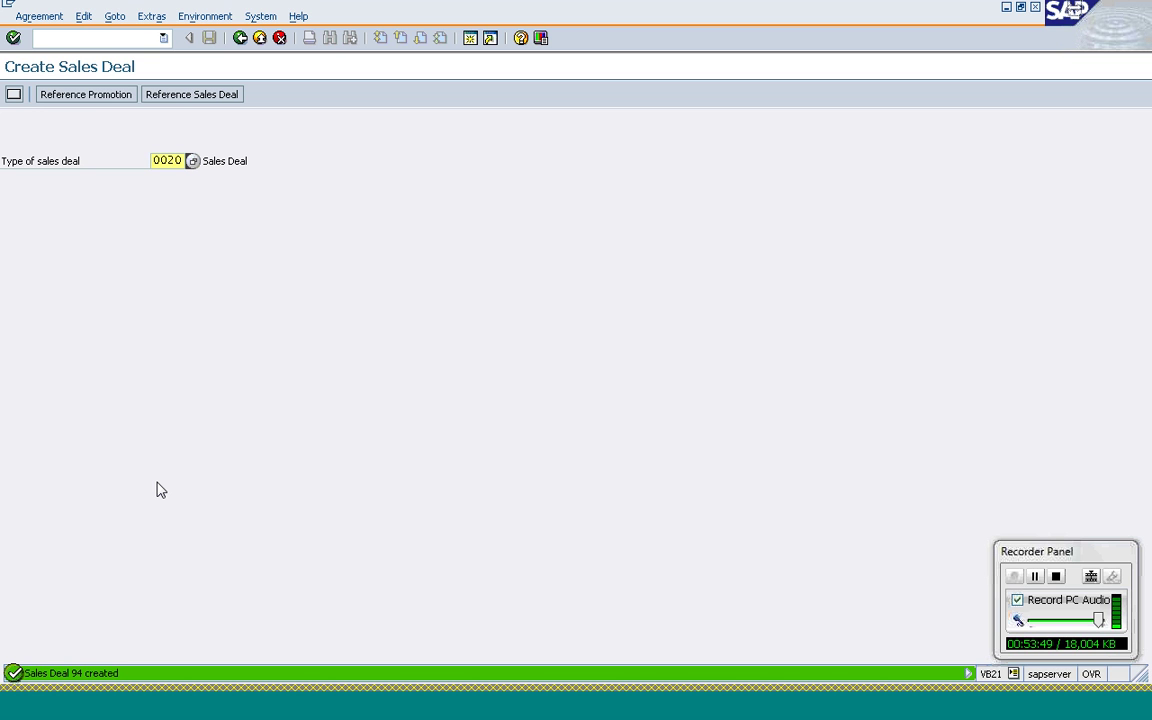
click(116, 38)
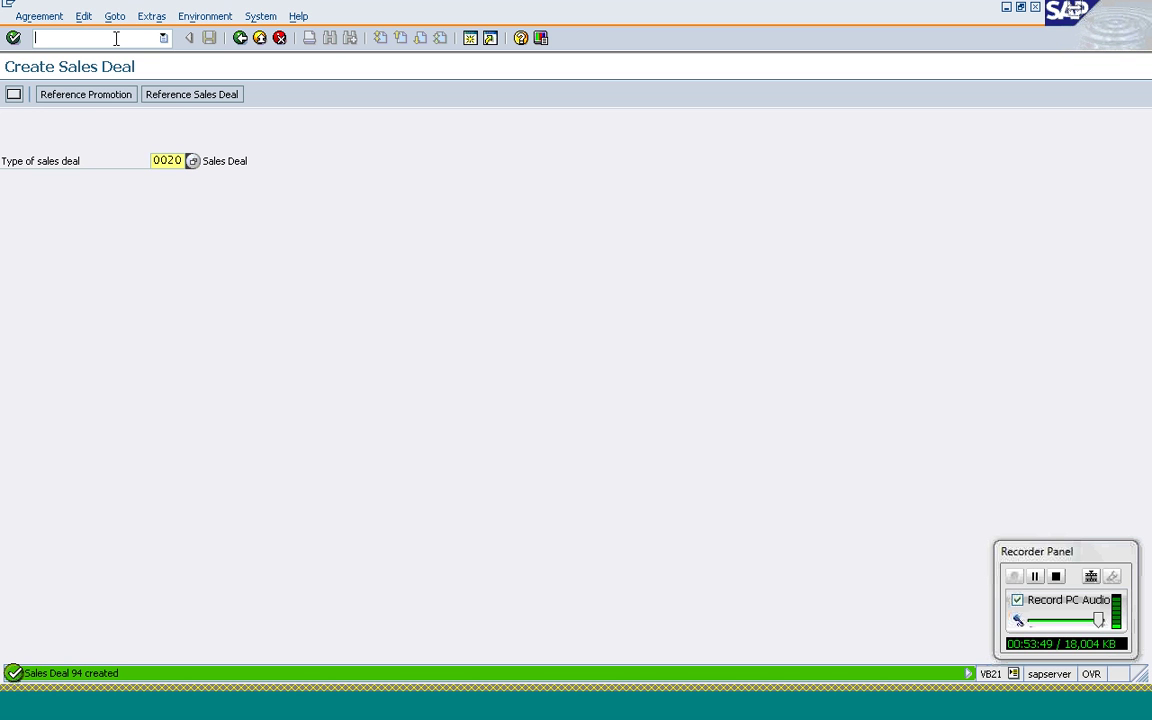
click(242, 38)
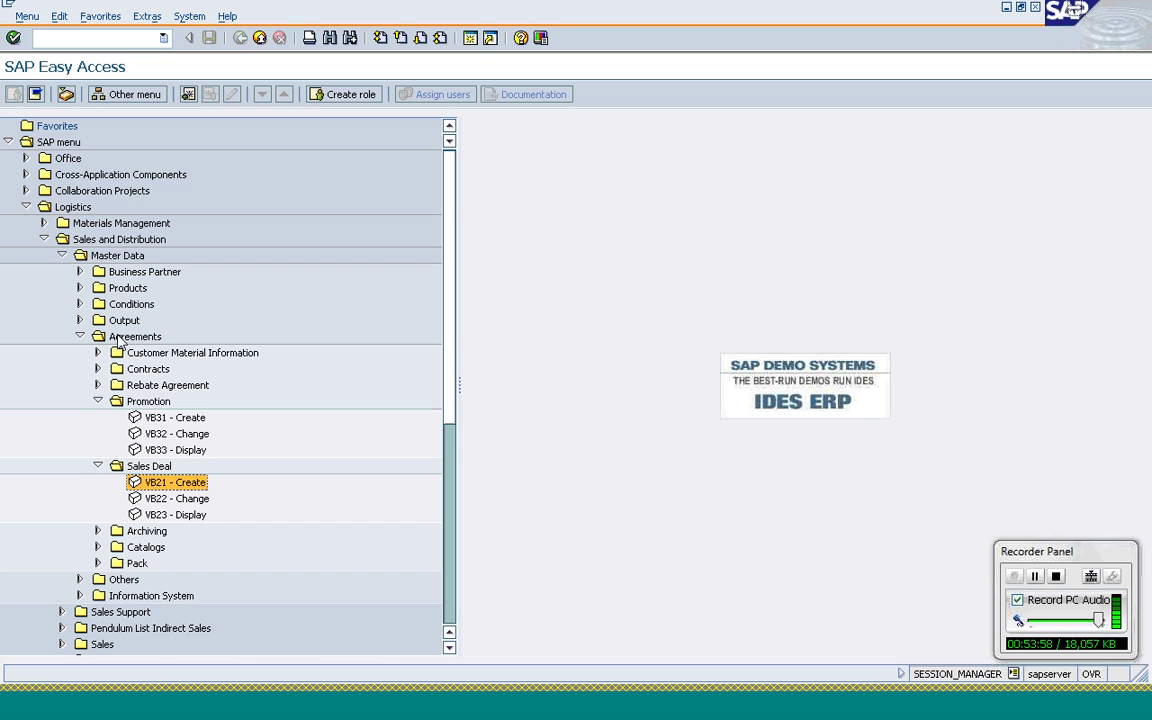
- Open sales deals 94 and 92 for changing (VB22), examine their agreement data and the condition records of deal 92, and leave
double_click(164, 499)
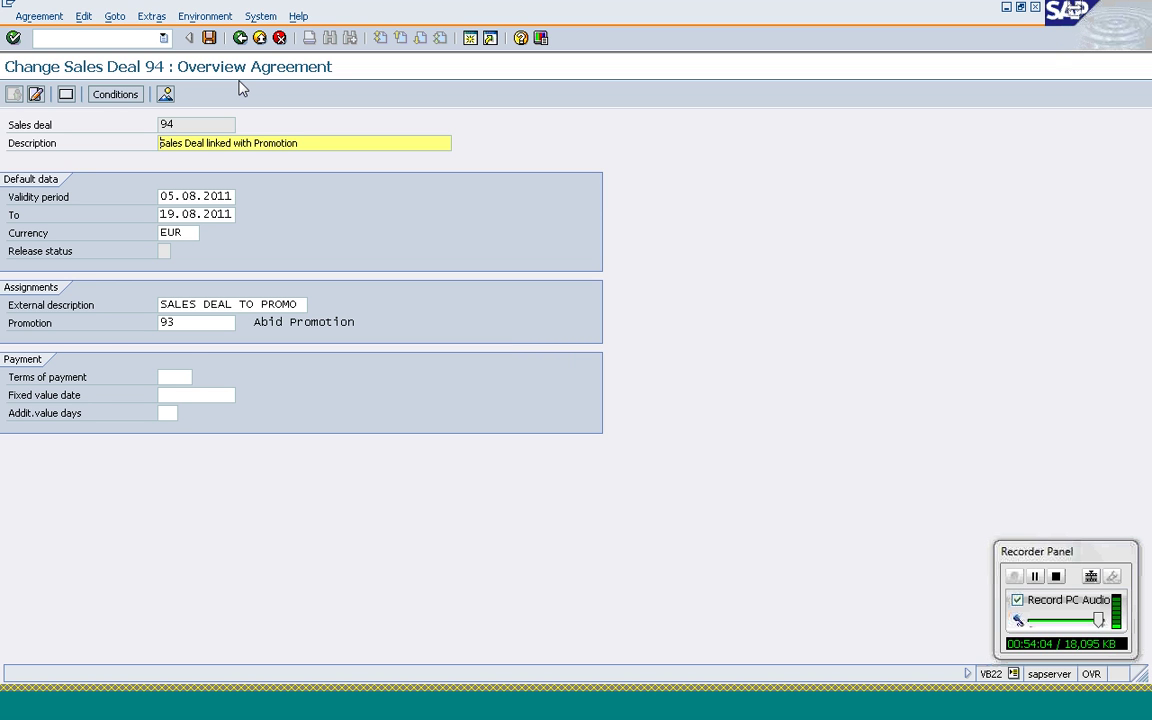
click(195, 145)
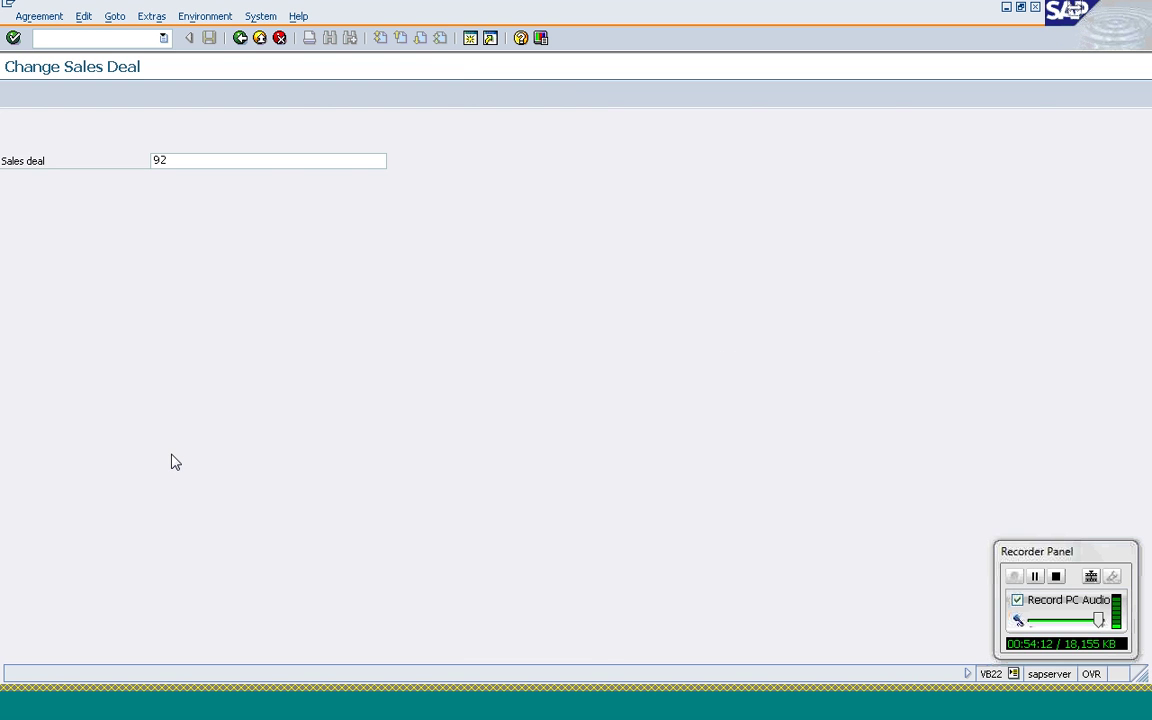
click(59, 370)
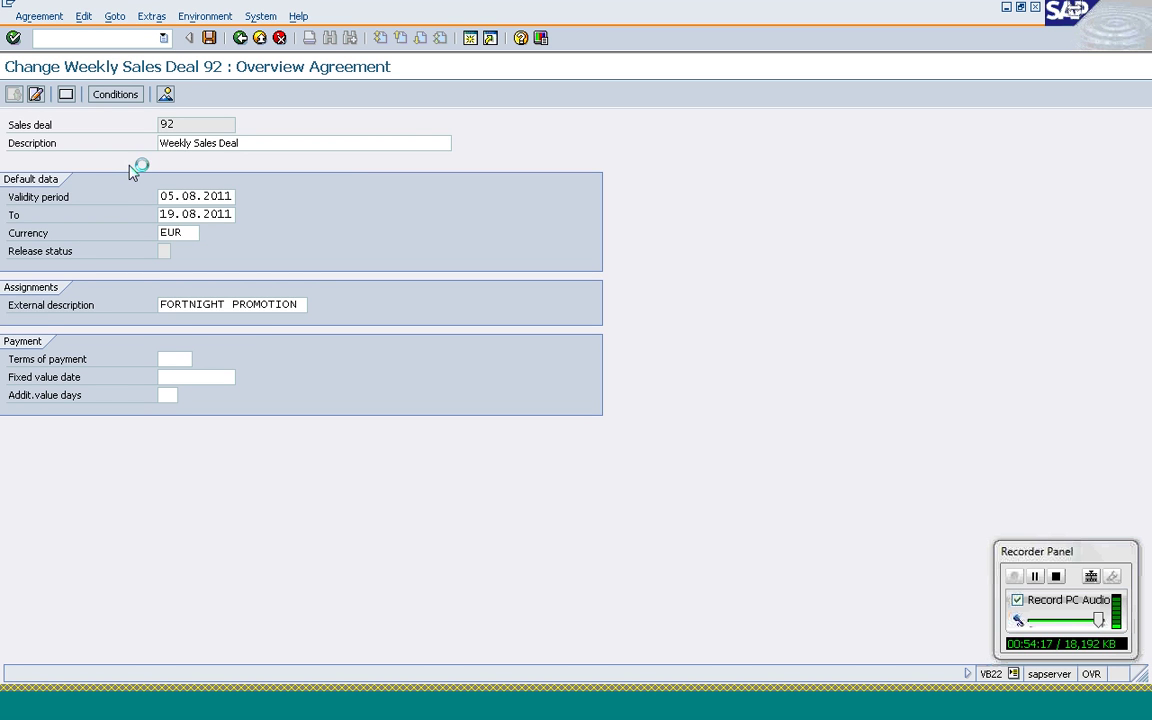
double_click(47, 217)
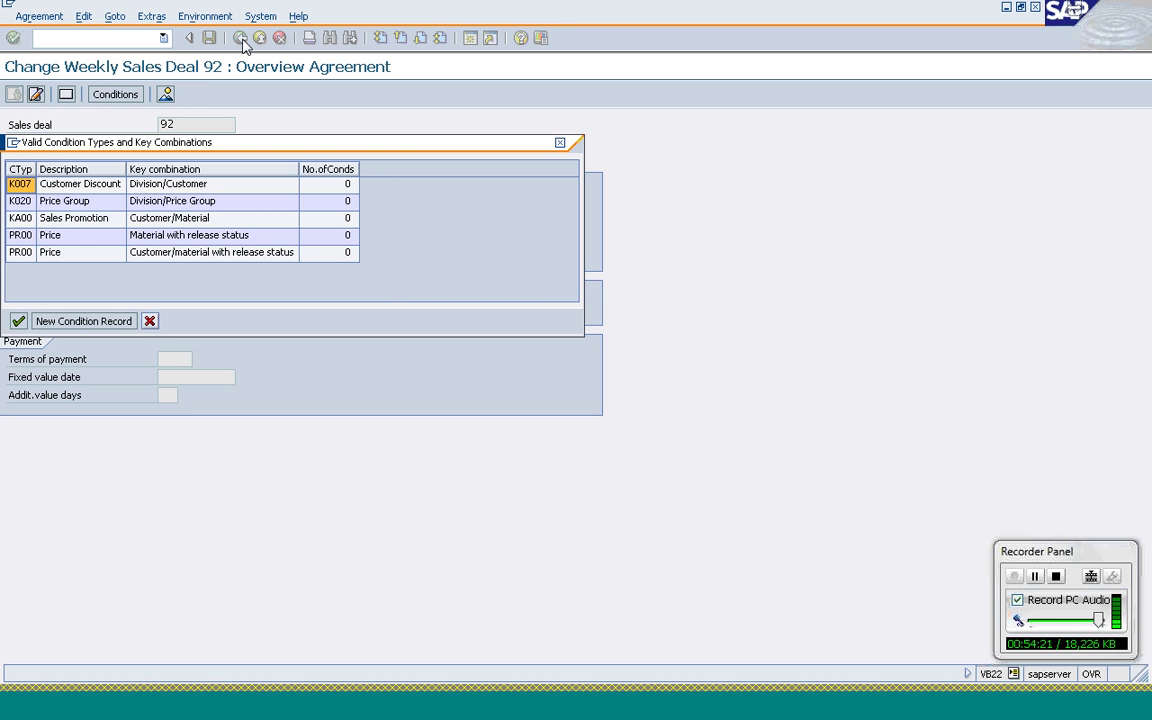
key(Escape)
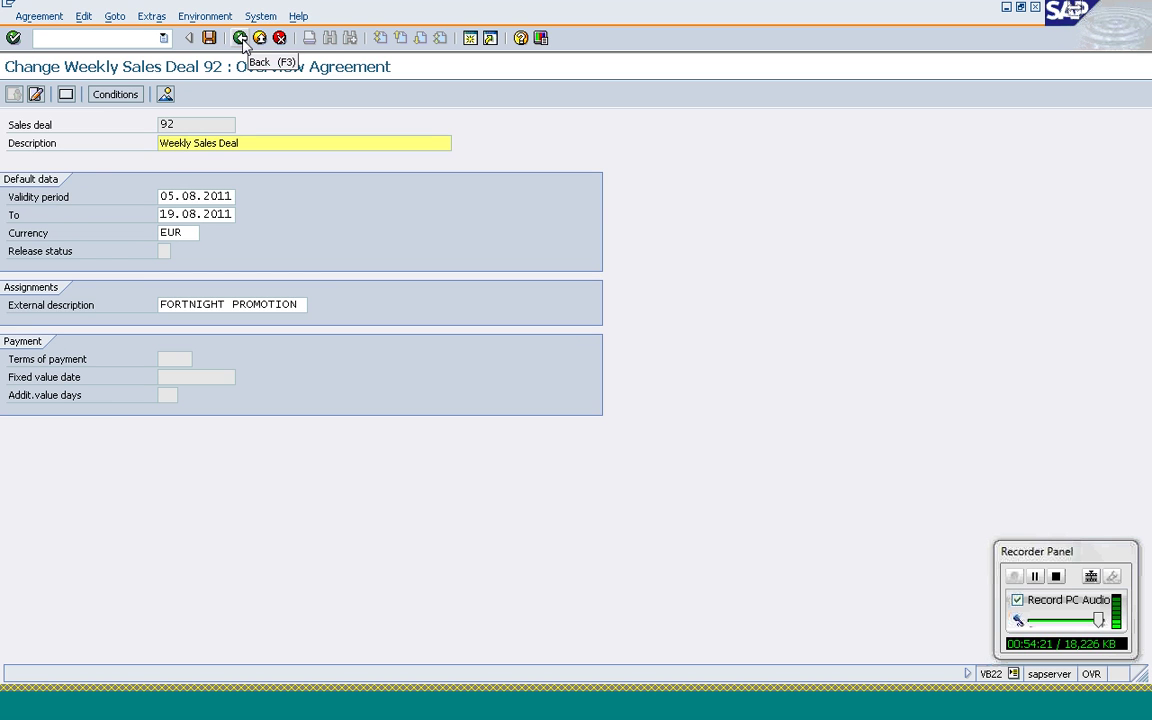
click(241, 40)
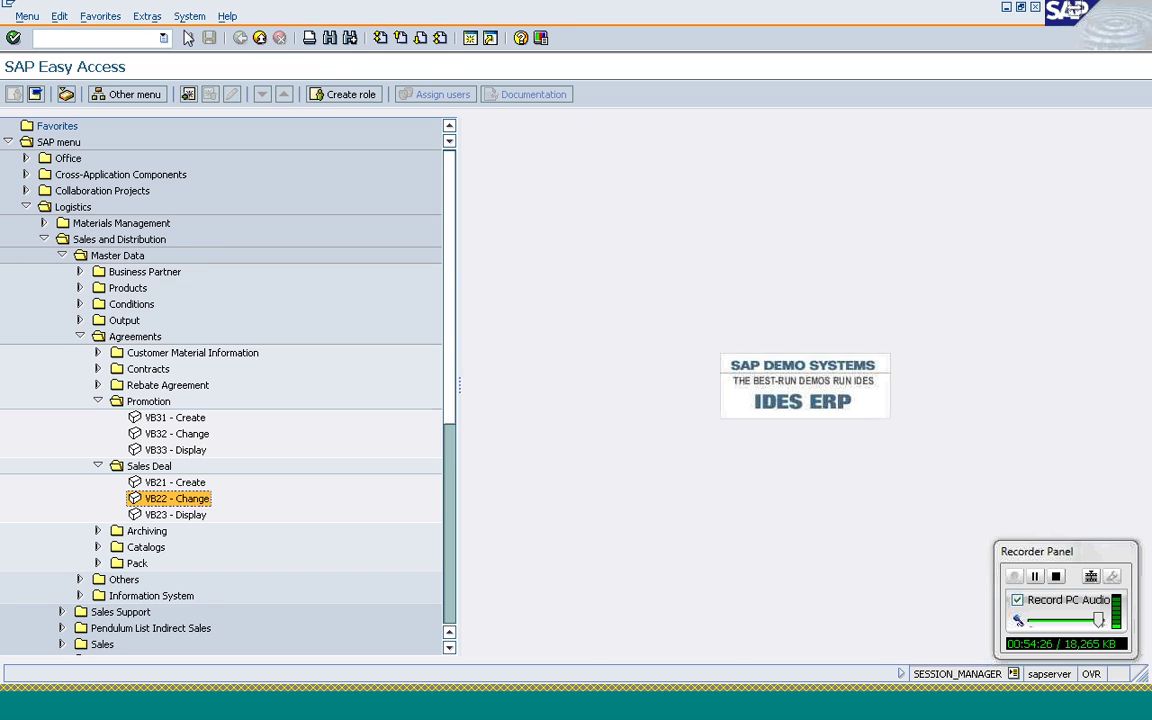
- Create a standard order (VA01) for the customer with PO number "Sales Deal Promotion" and one piece each of T-AT101 and T-AT102
click(138, 40)
text(va01)
key(Return)
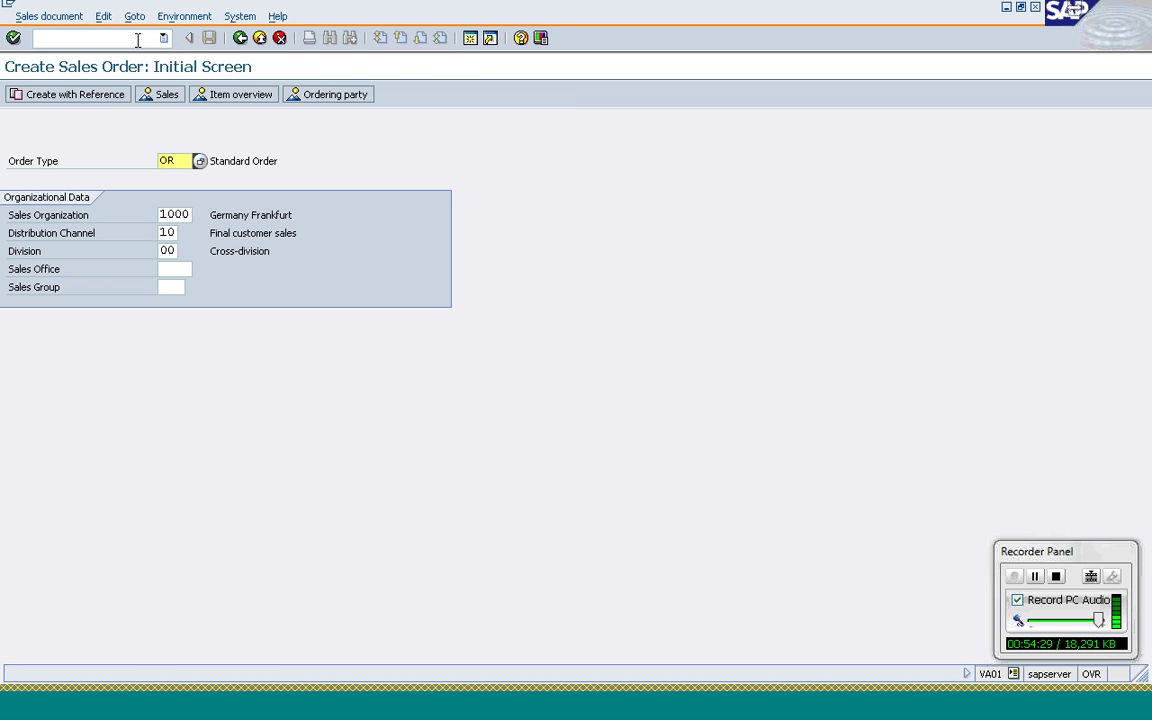
key(Return)
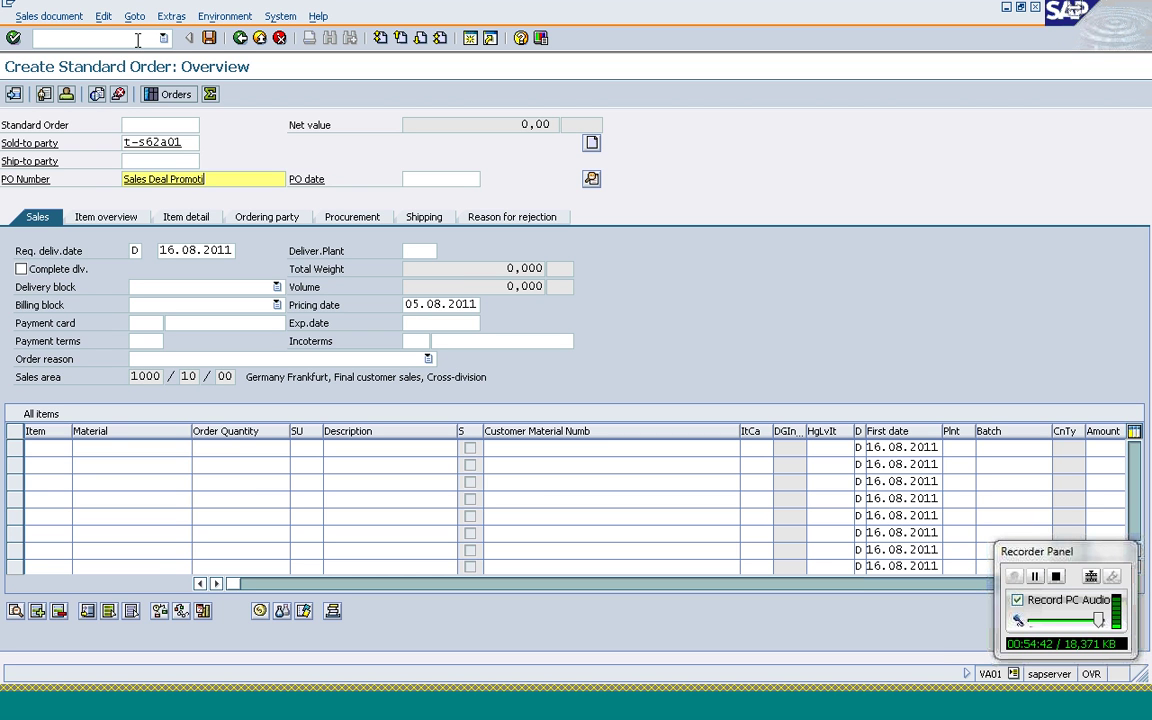
text(on)
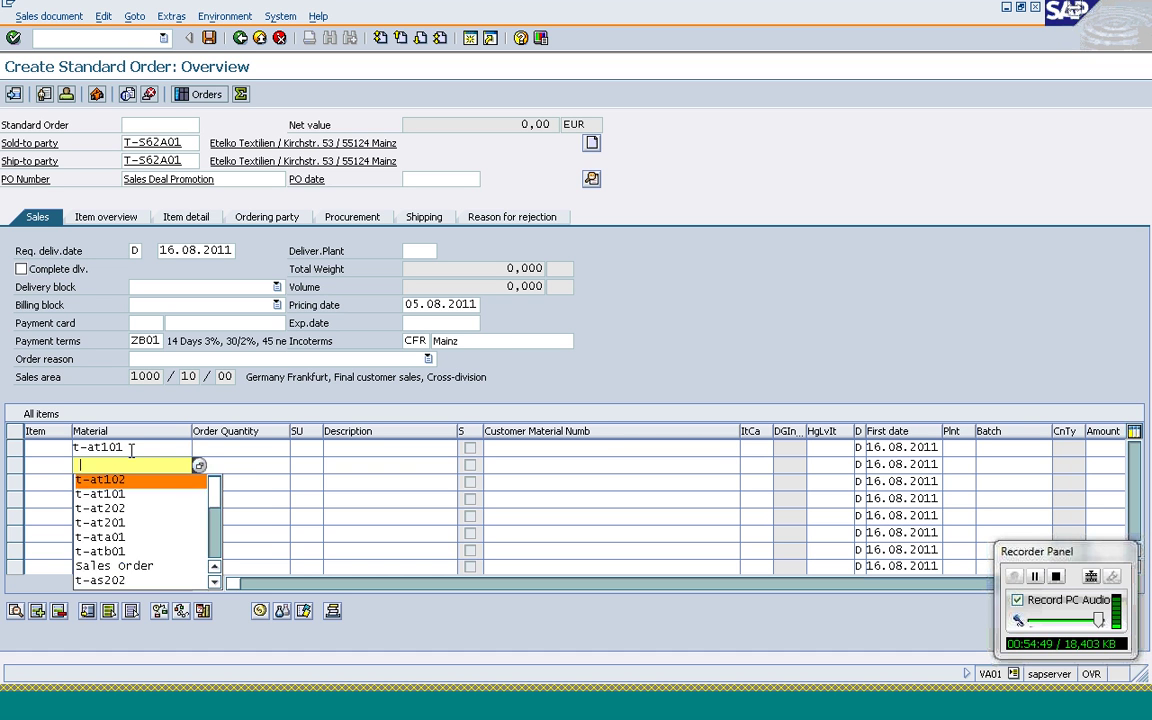
text(-at102)
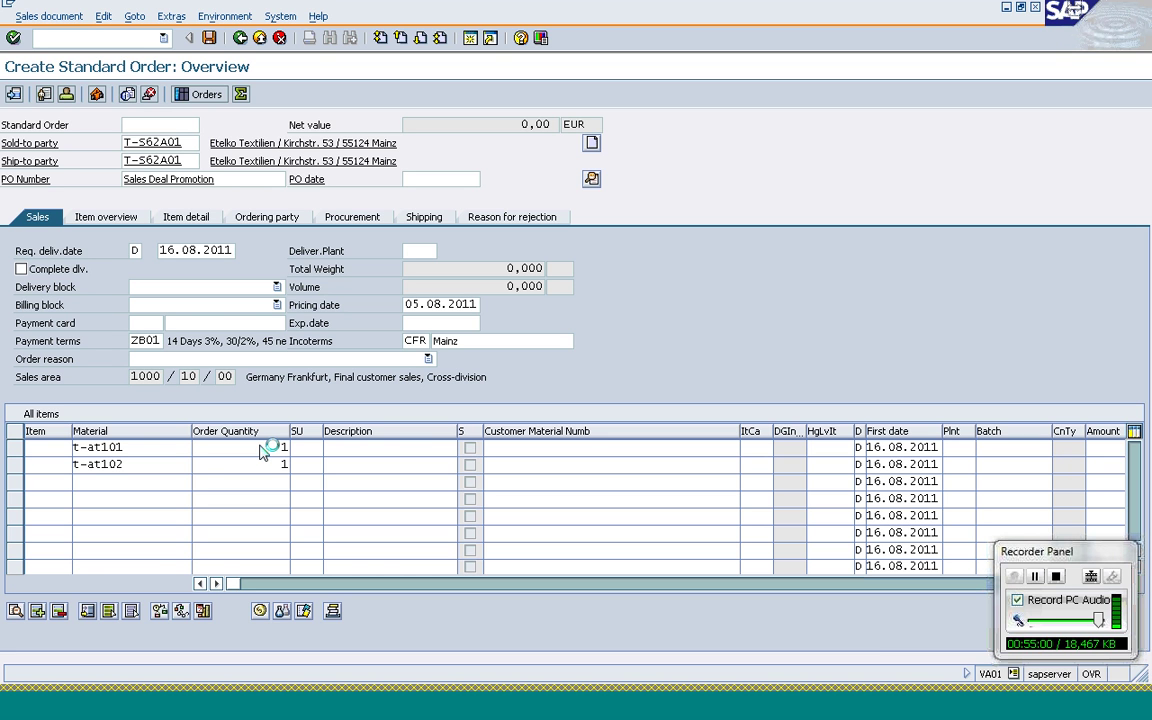
- Examine the pricing conditions of order item 10, checking the Customer Discount (K007) and Price Group (K020), and return to the overview
click(13, 448)
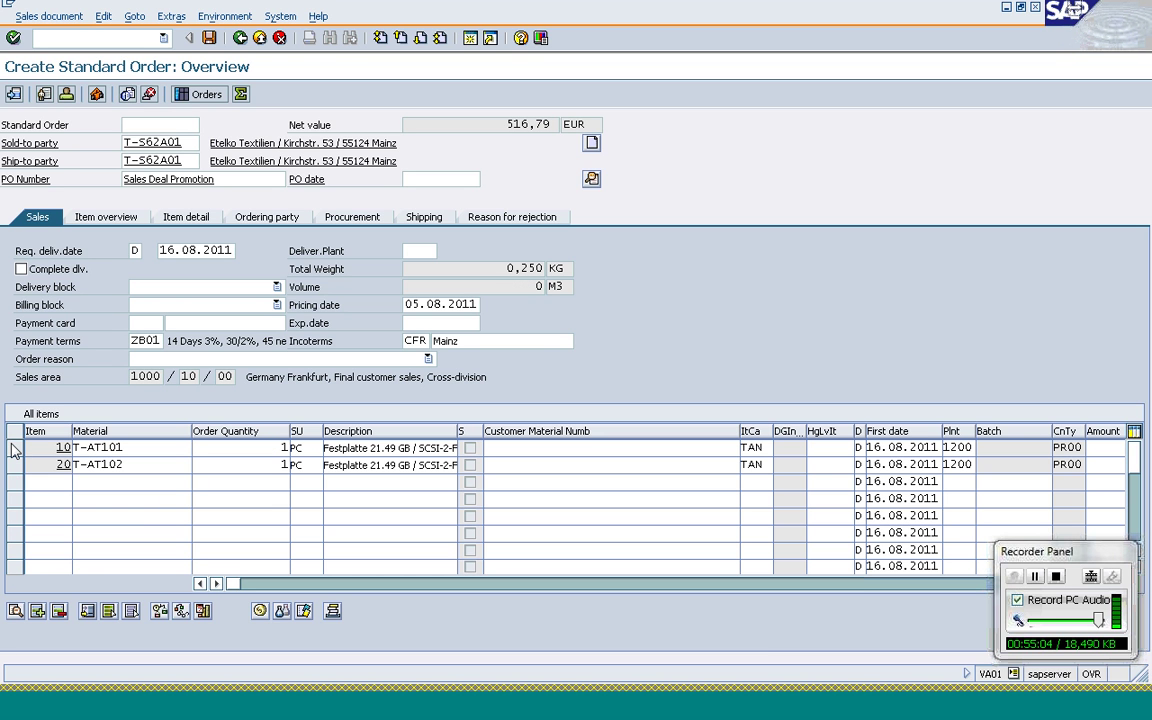
click(258, 613)
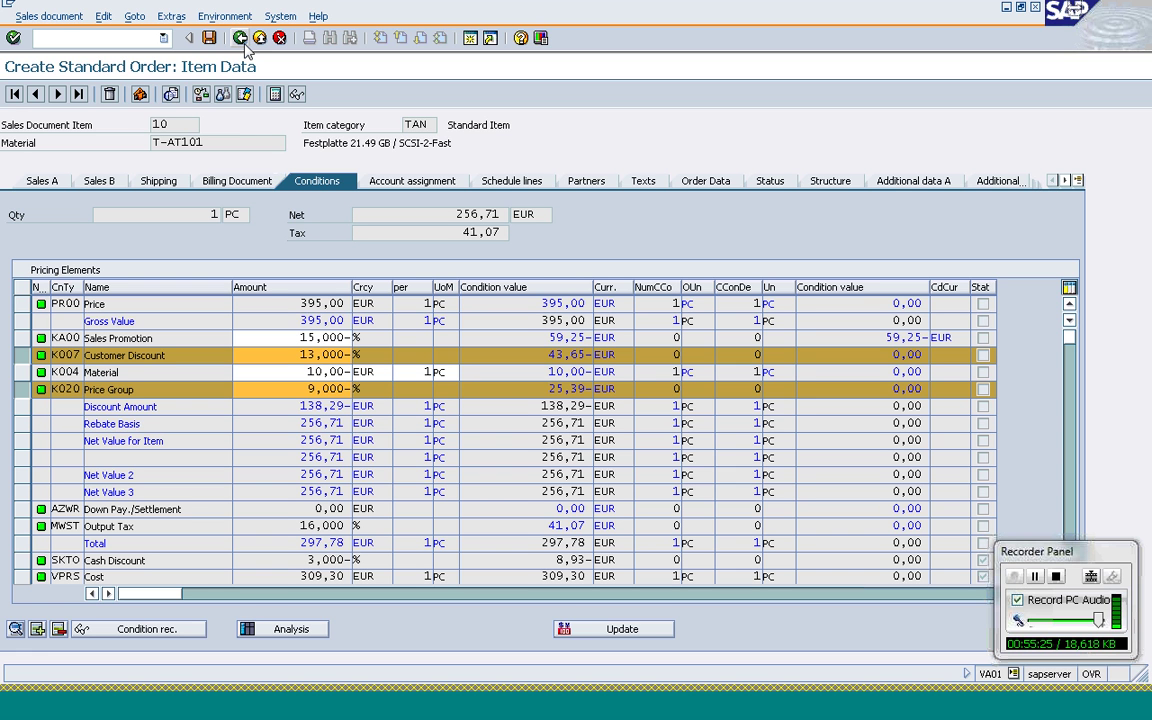
click(240, 38)
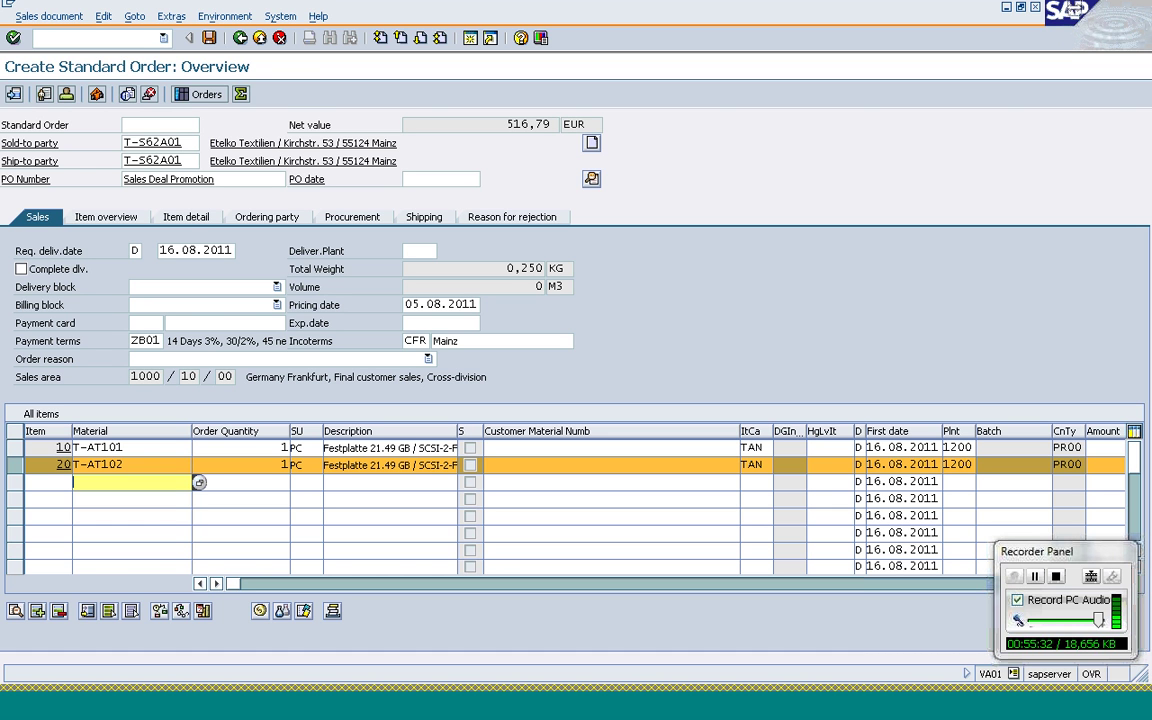
- Start an outbound delivery for the sales order and set its selection date to 16.08.2011
click(48, 16)
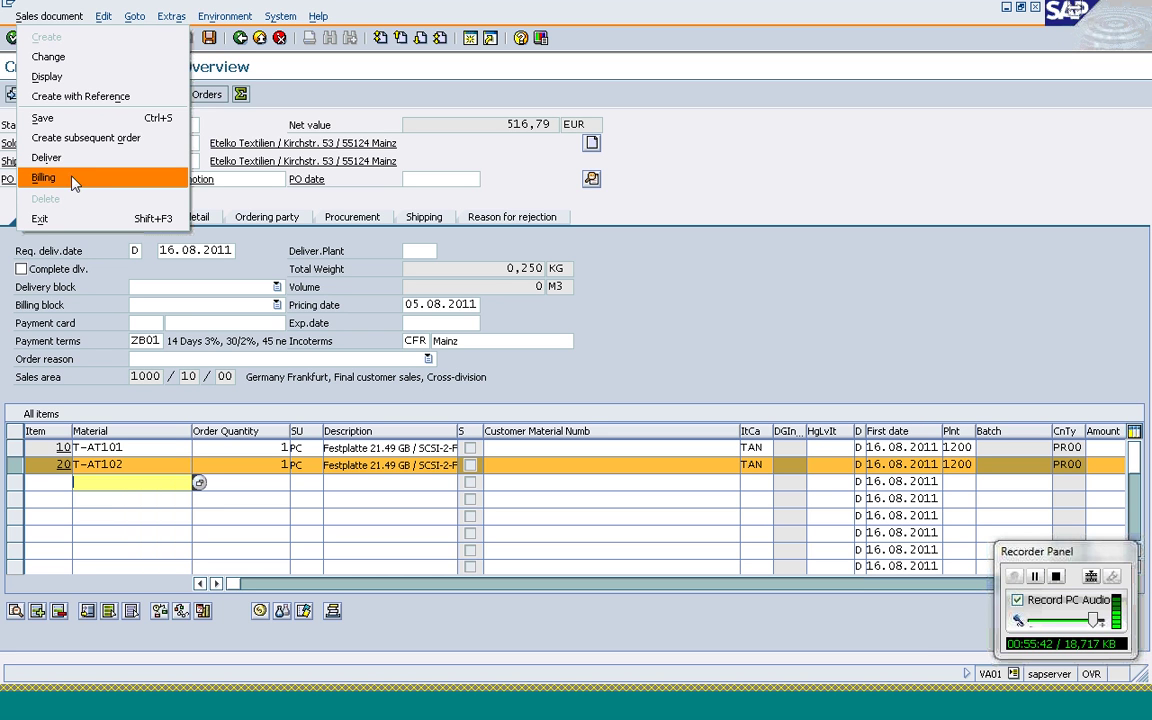
click(75, 158)
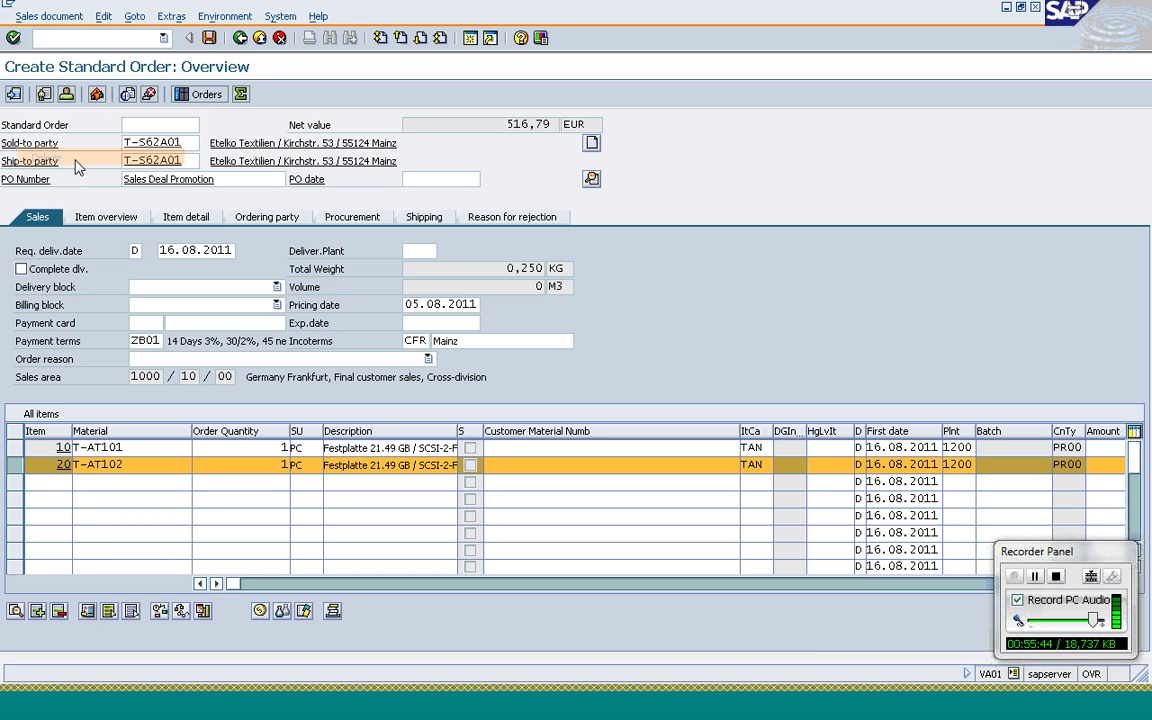
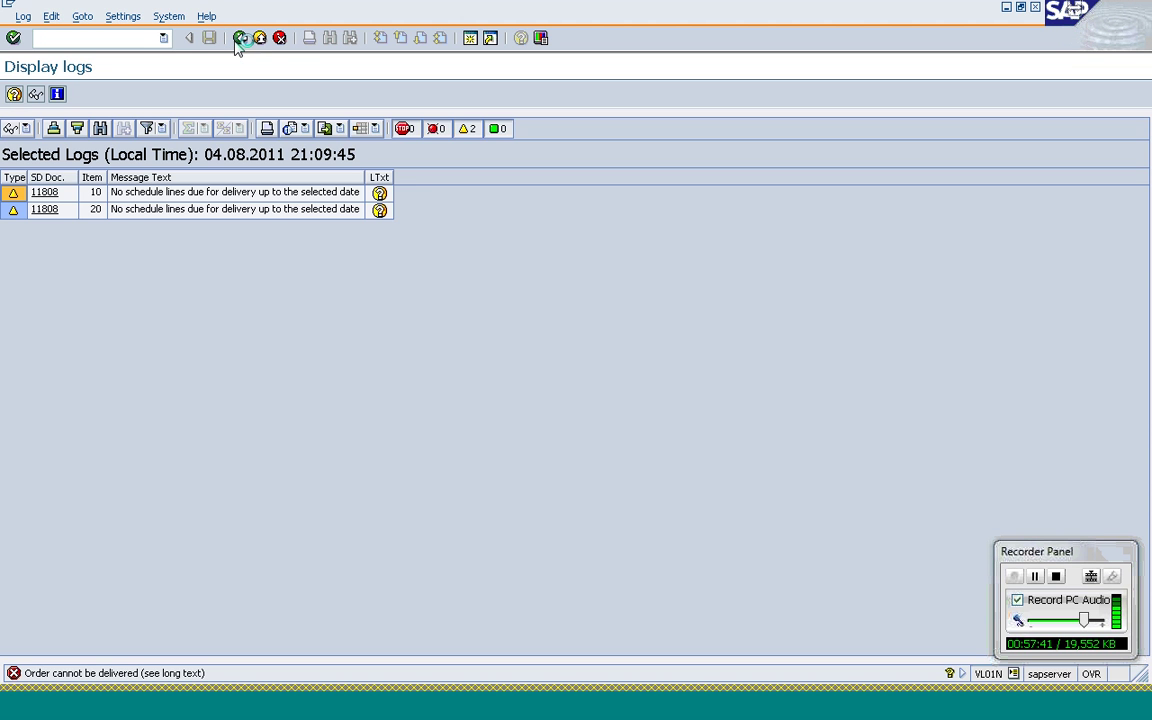
click(240, 39)
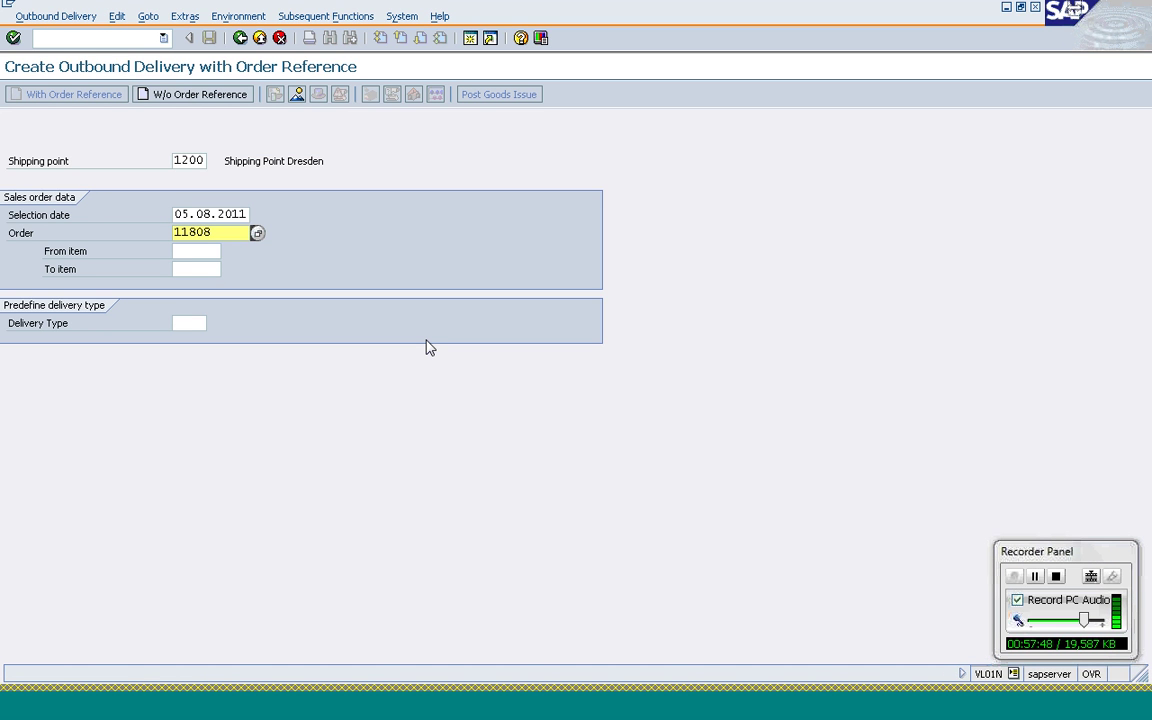
click(172, 214)
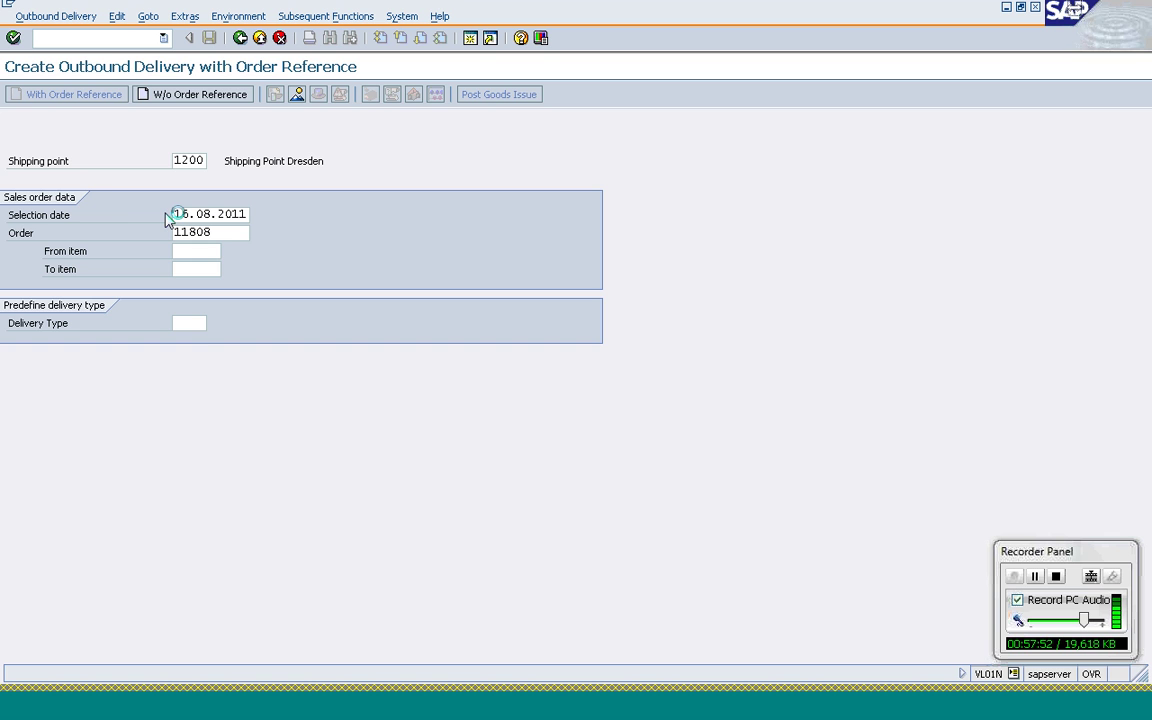
key(Return)
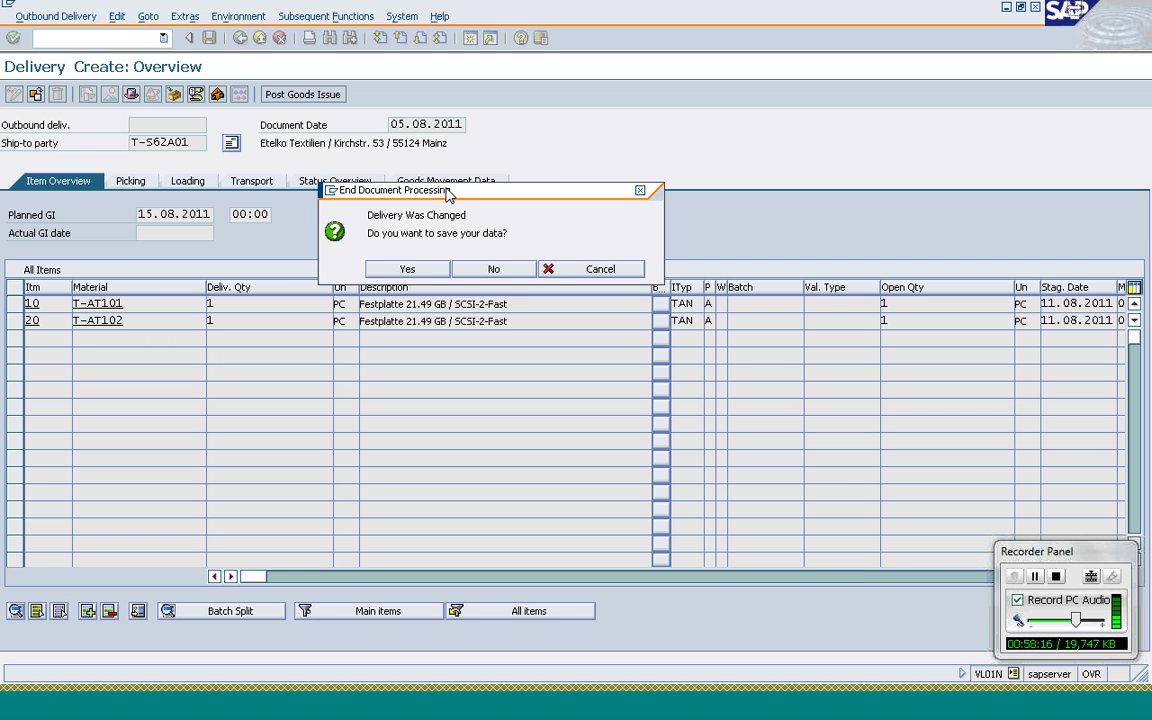
- Save the outbound delivery and try to create a transfer order for it (LT03) in warehouse 012
click(408, 270)
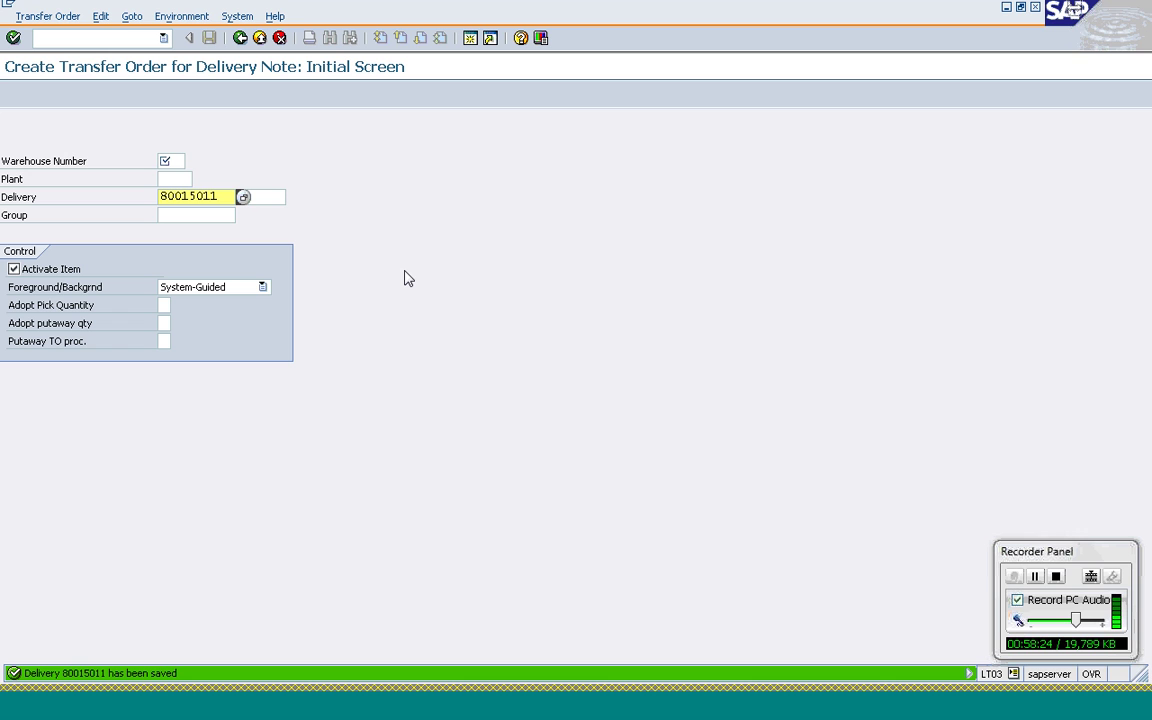
click(168, 161)
text(010)
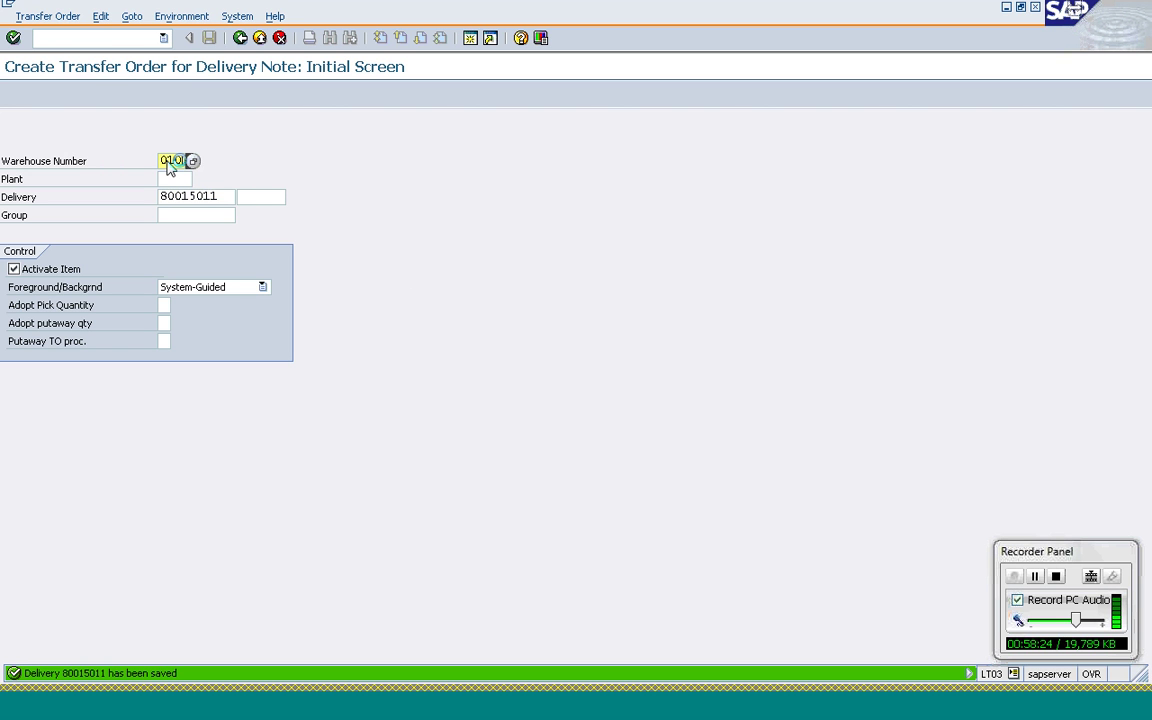
key(Return)
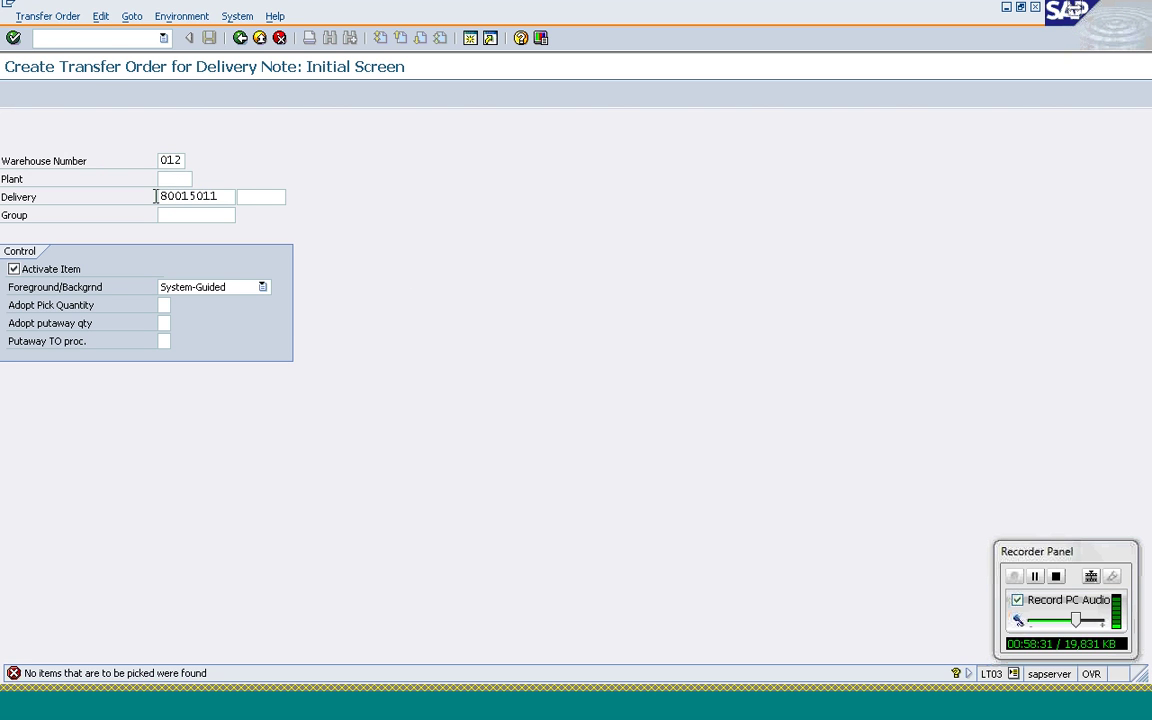
click(158, 196)
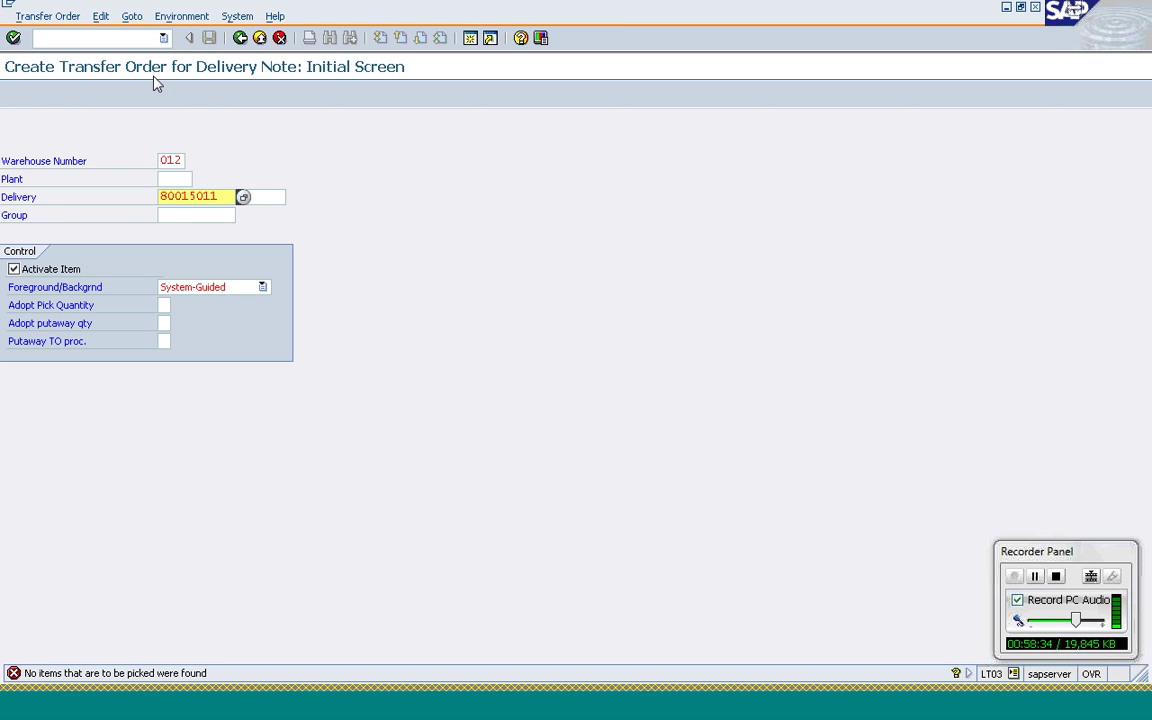
- In the saved delivery (VL02N), set the picked quantity of items 10 and 20 to 1 each and try to post the goods issue
key(ctrl+slash)
text(/nvl02n)
key(Return)
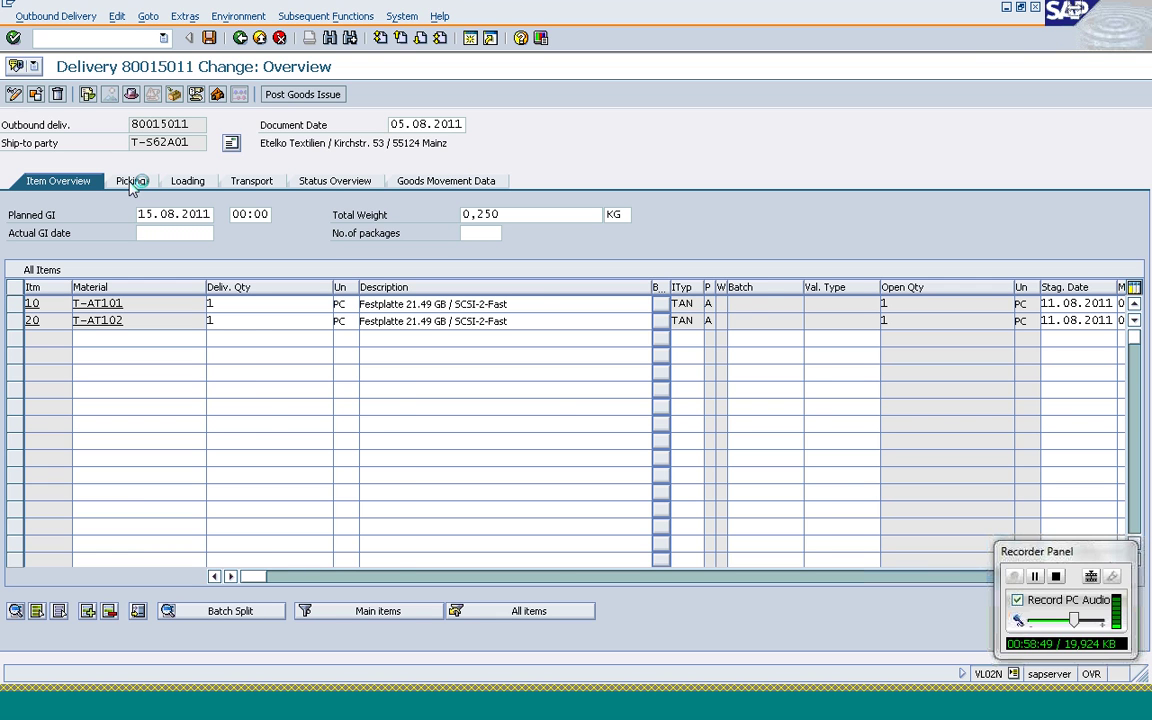
click(131, 181)
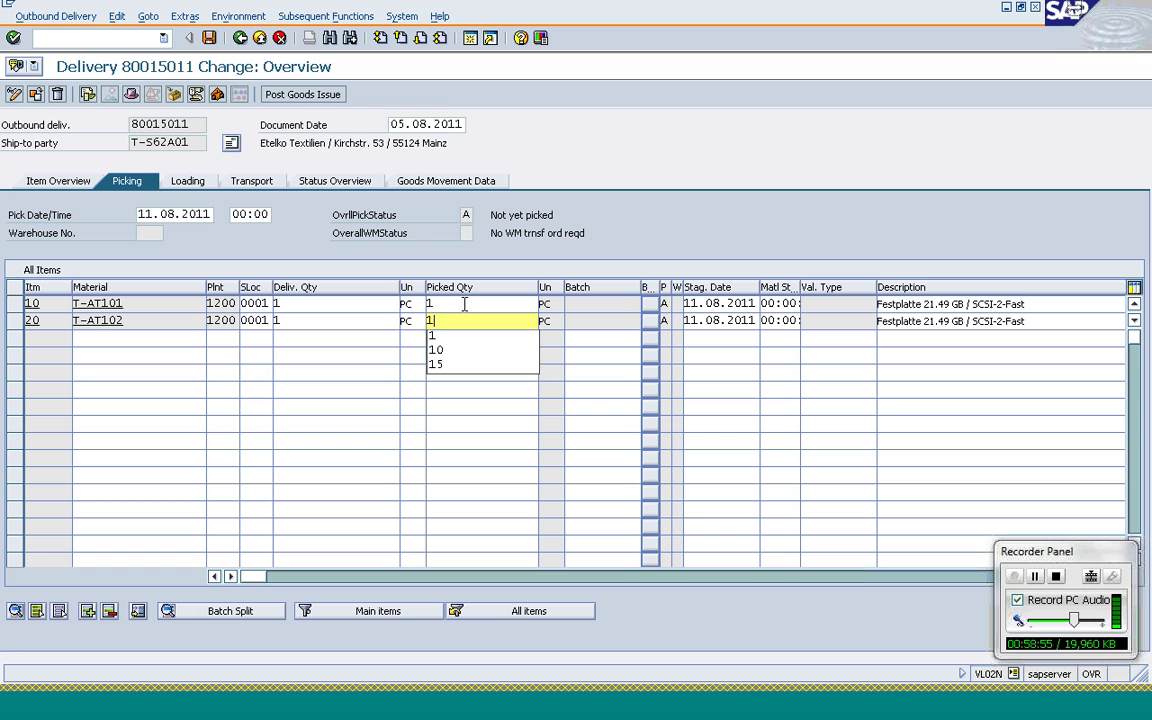
key(Return)
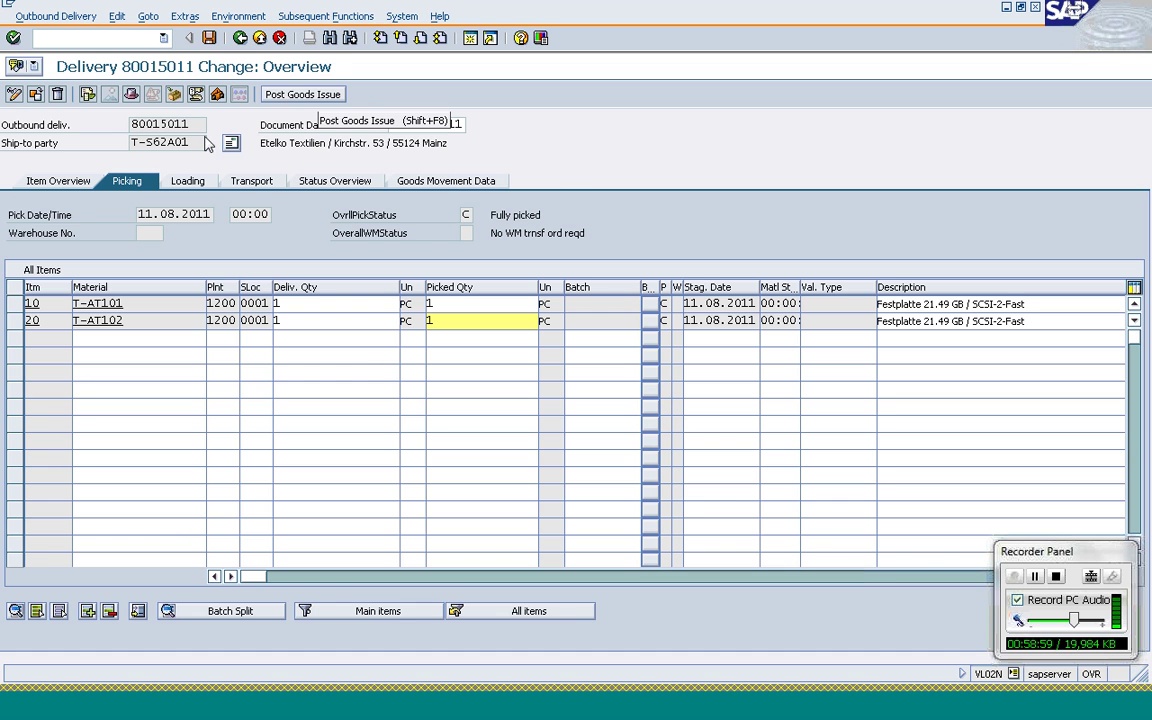
key(shift+F8)
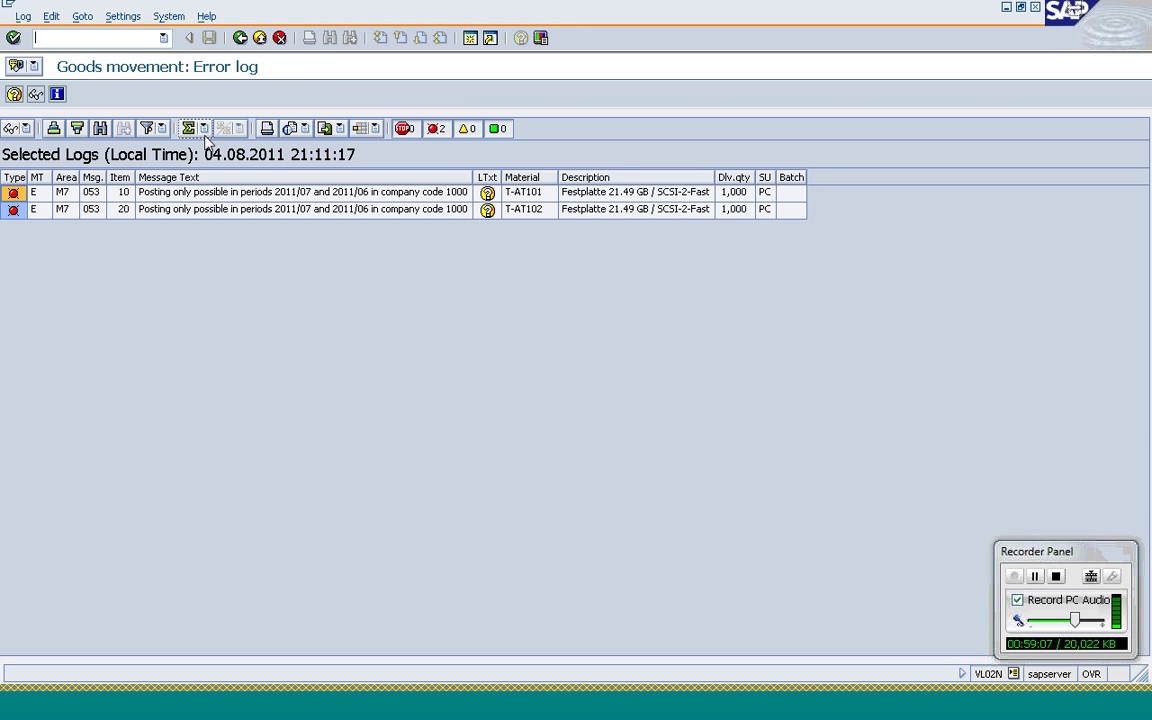